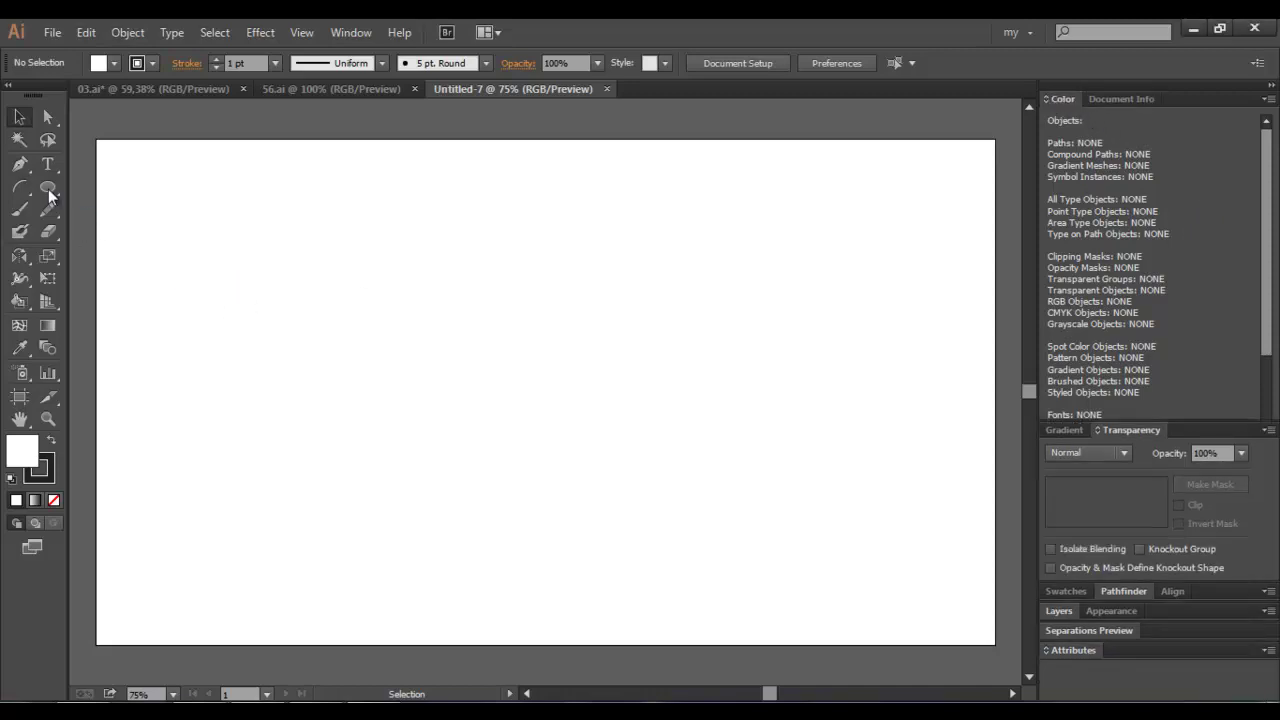
# Use the Rectangle tool's size dialog to make a rectangle 1280 px wide and 720 px high
pyautogui.press('m')
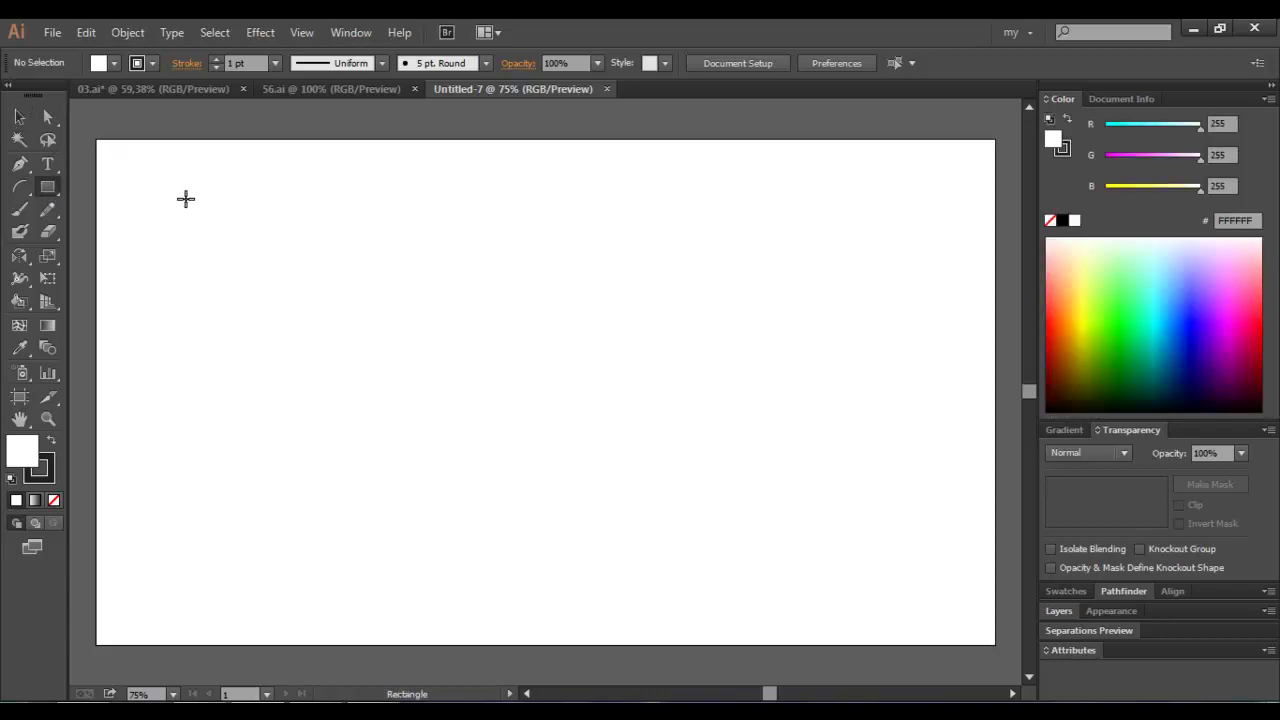
pyautogui.click(240, 234)
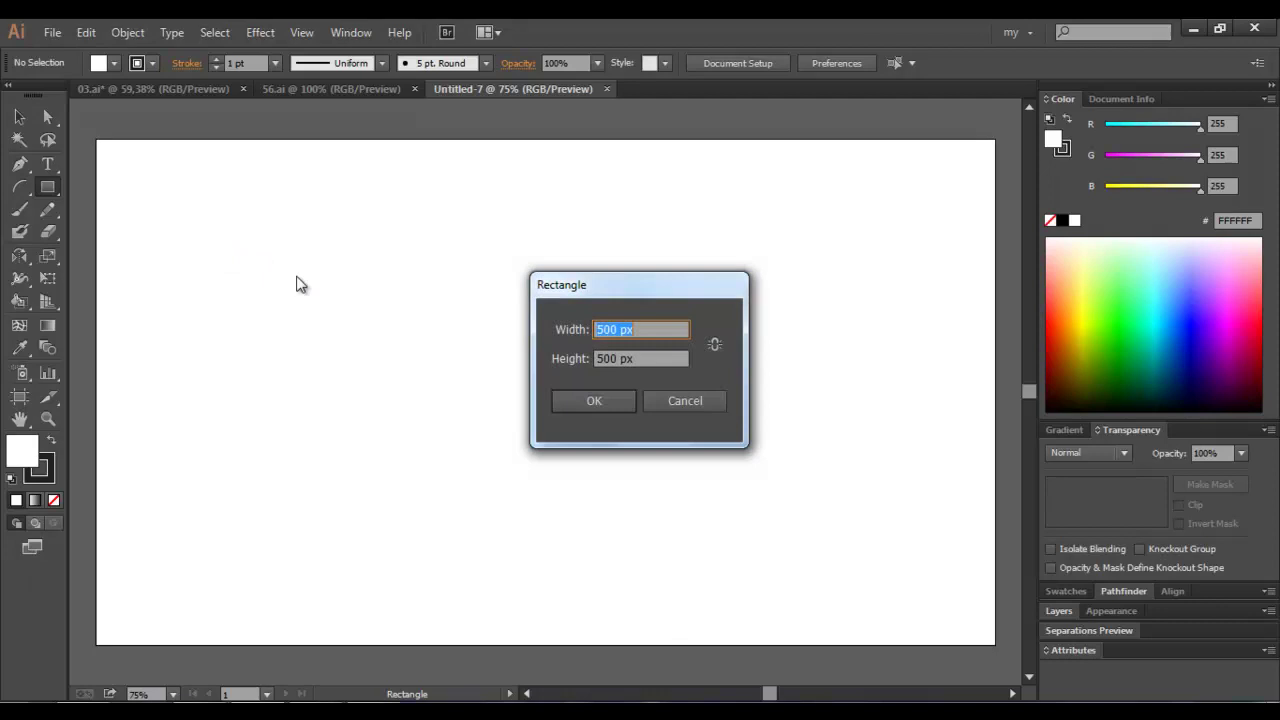
pyautogui.write('1280')
pyautogui.press('Tab')
pyautogui.write('720')
pyautogui.press('Return')
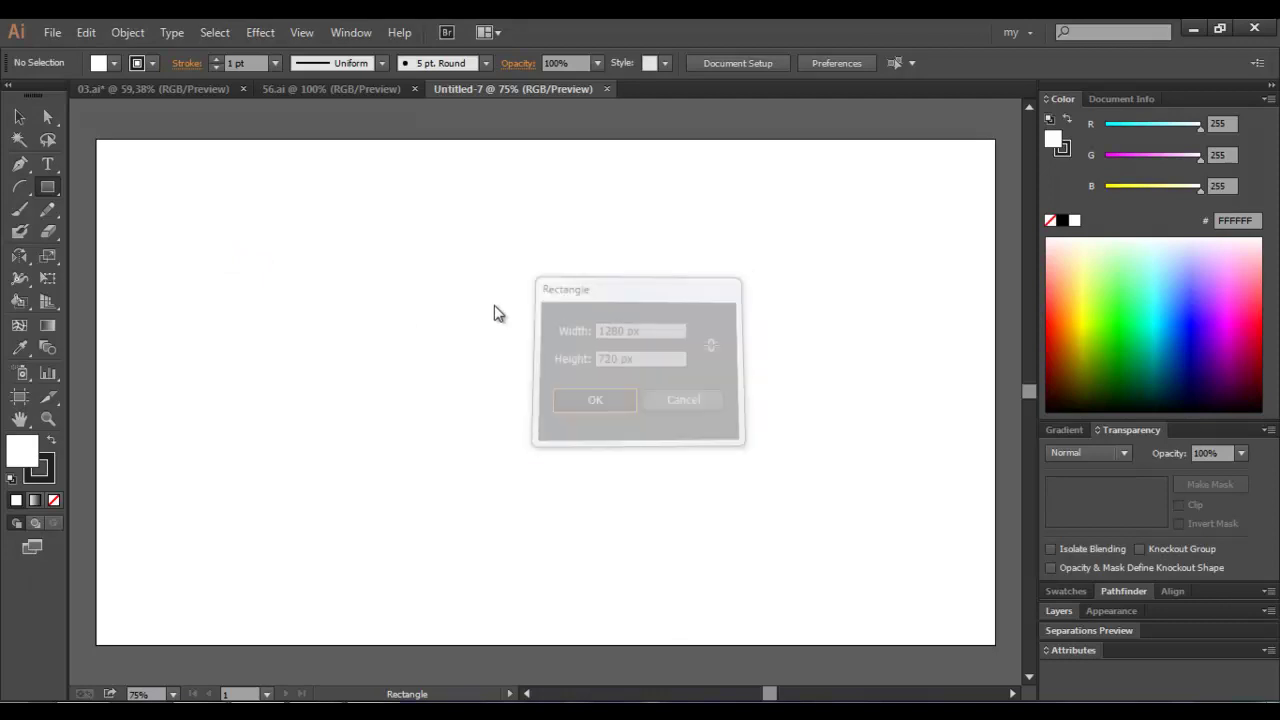
# Remove the rectangle's stroke and apply a linear gradient with an added stop, with the end stop switched to RGB
pyautogui.click(1060, 429)
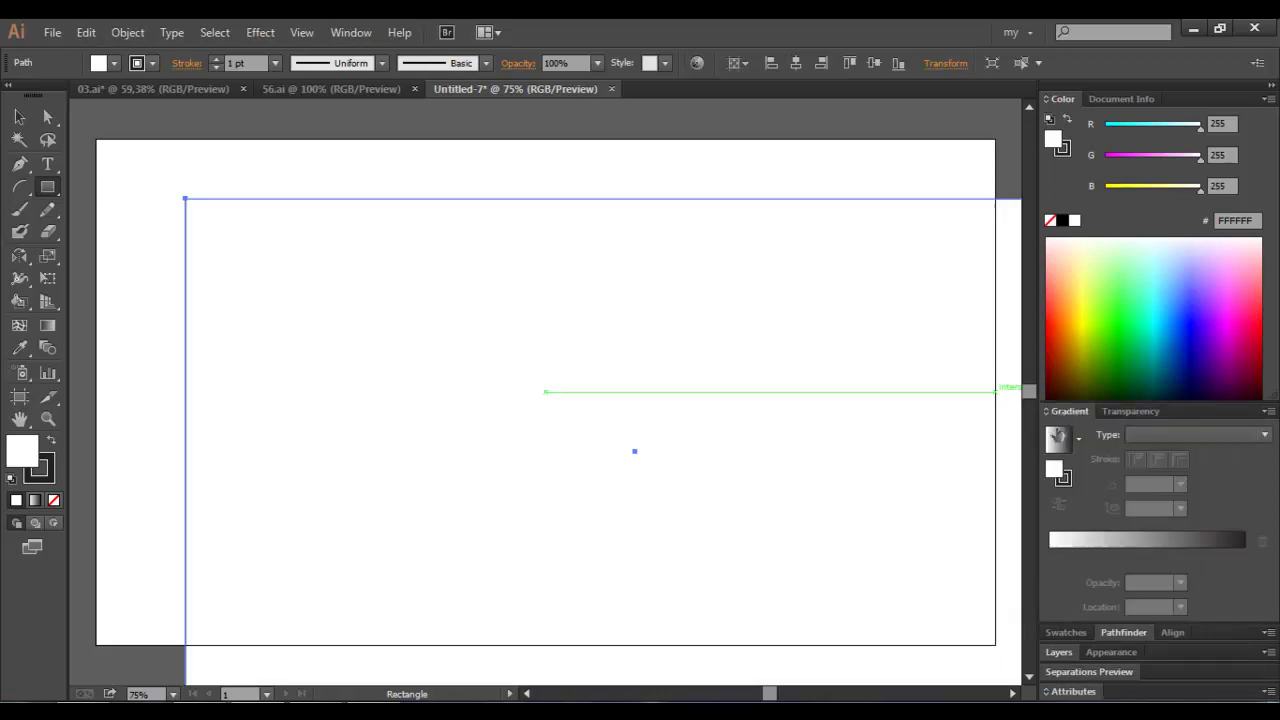
pyautogui.click(1065, 150)
pyautogui.click(1050, 220)
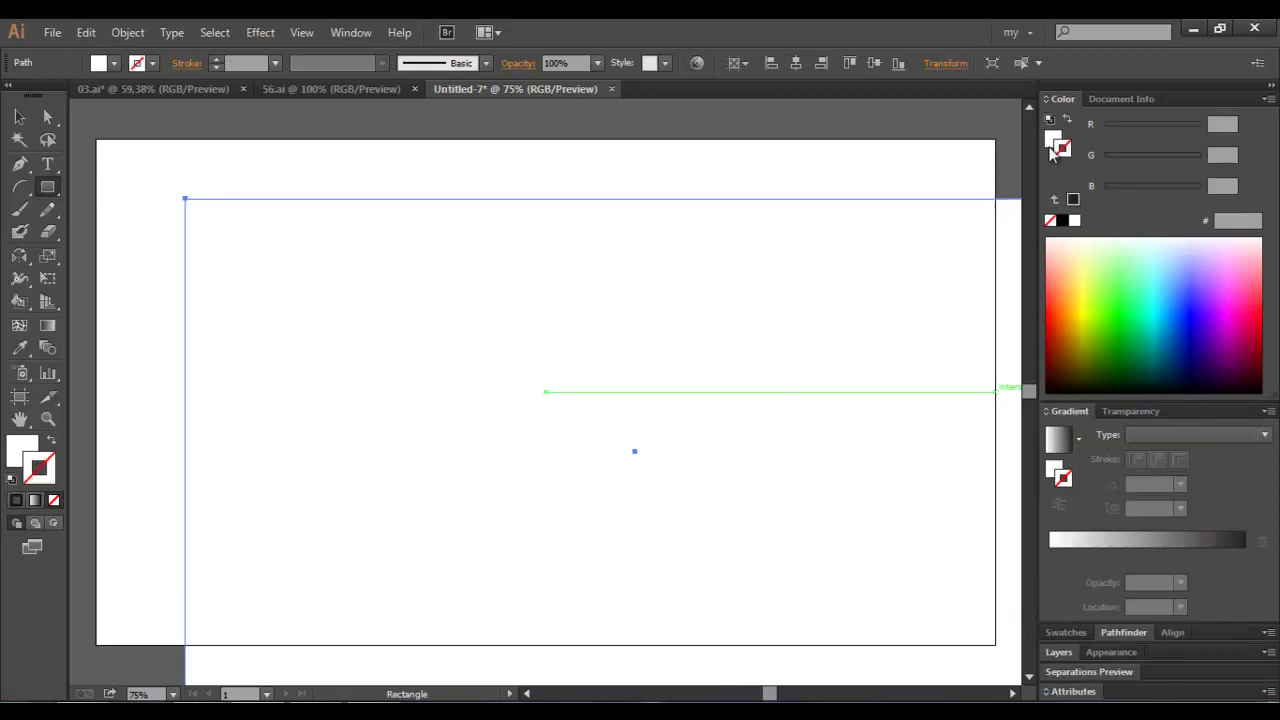
pyautogui.click(1058, 438)
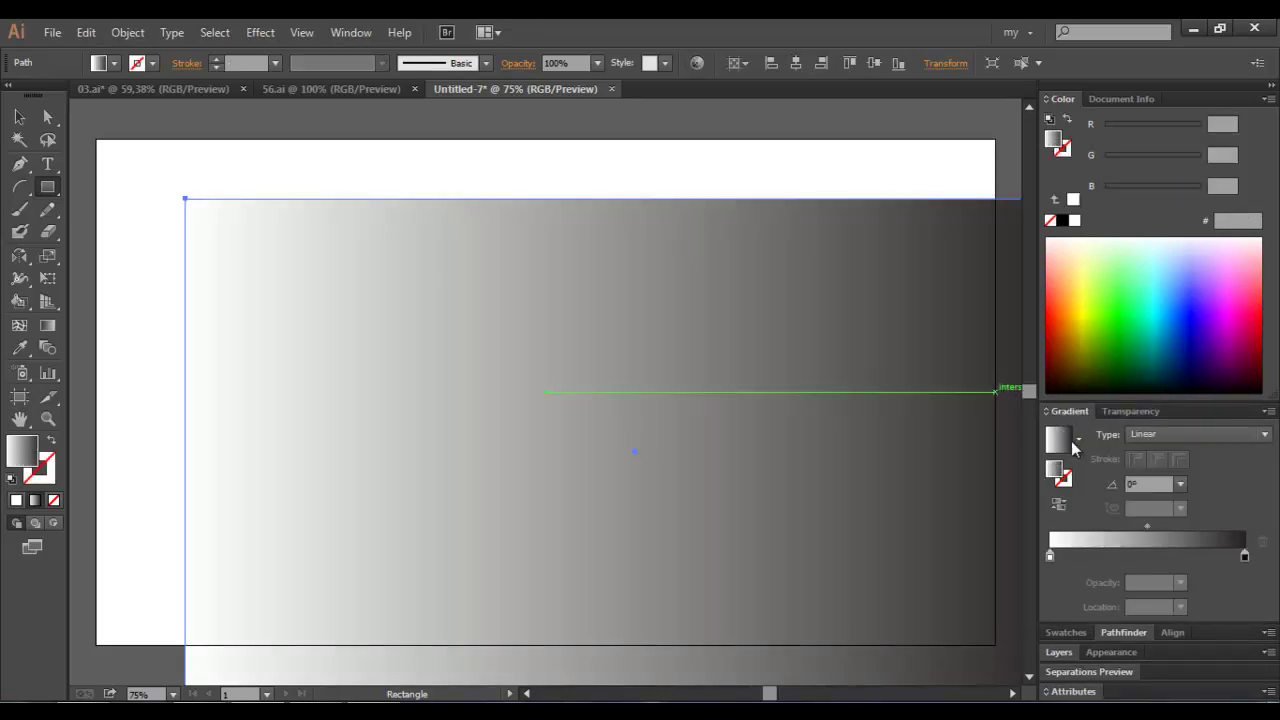
pyautogui.click(1208, 556)
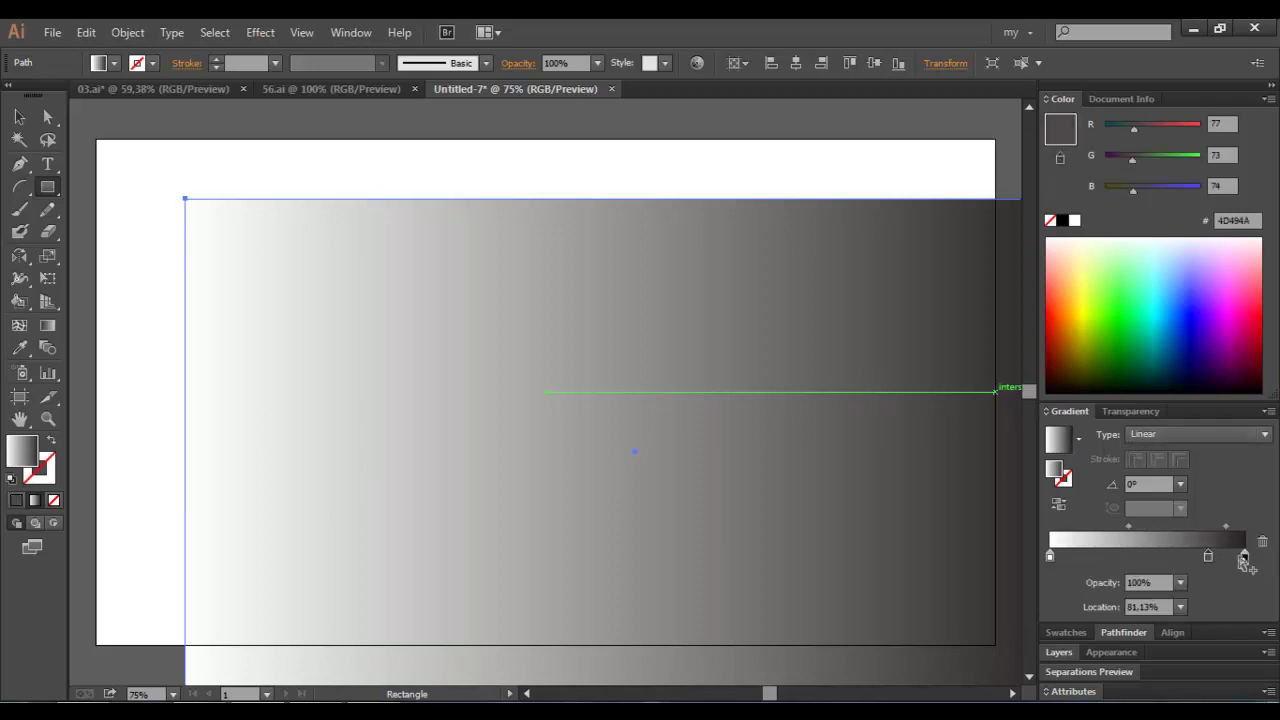
pyautogui.moveTo(1208, 556); pyautogui.dragTo(1050, 556)
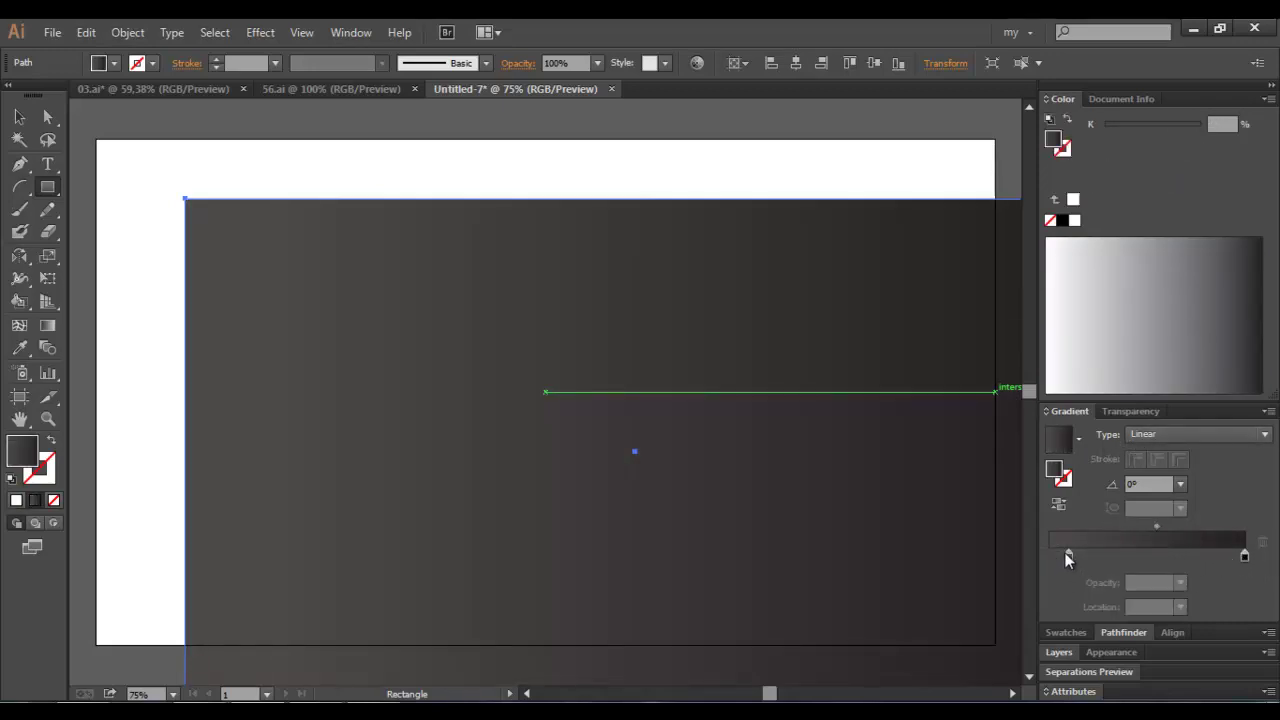
pyautogui.click(1244, 558)
pyautogui.click(1268, 99)
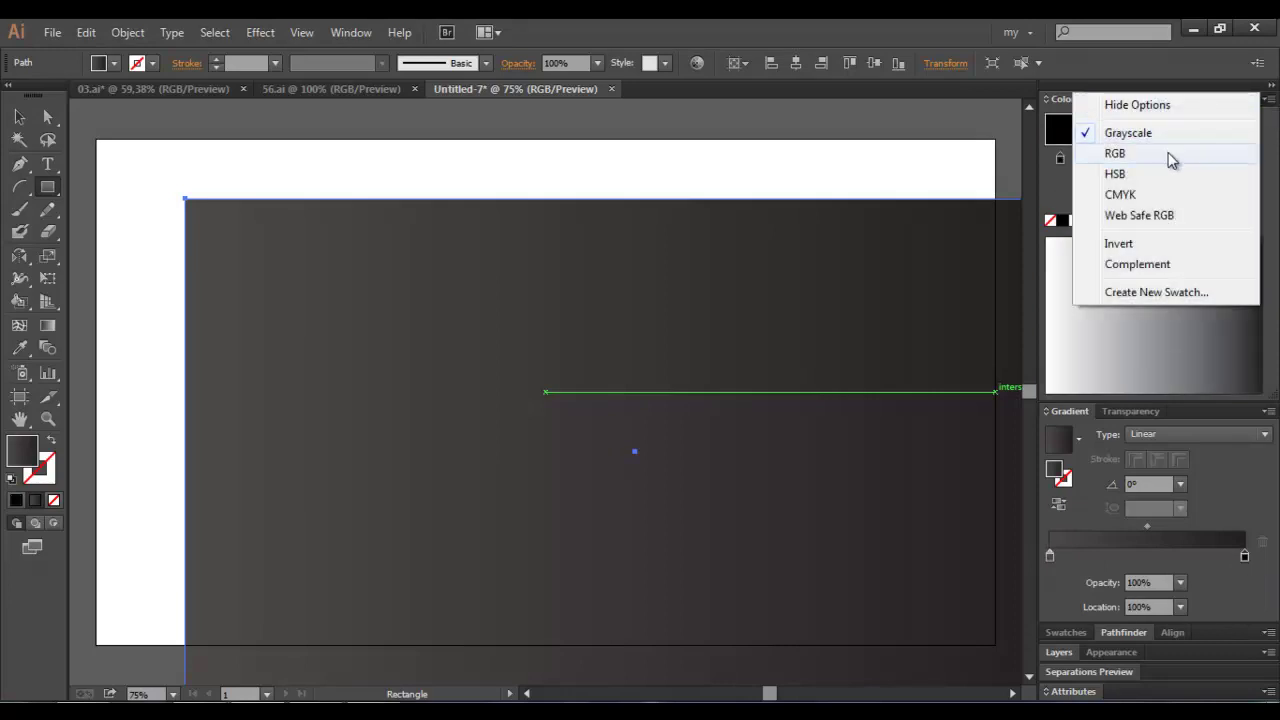
pyautogui.click(1170, 157)
# Run the gradient vertically from dark gray to black and align the rectangle to cover the artboard
pyautogui.click(47, 325)
pyautogui.moveTo(635, 164); pyautogui.dragTo(635, 594)
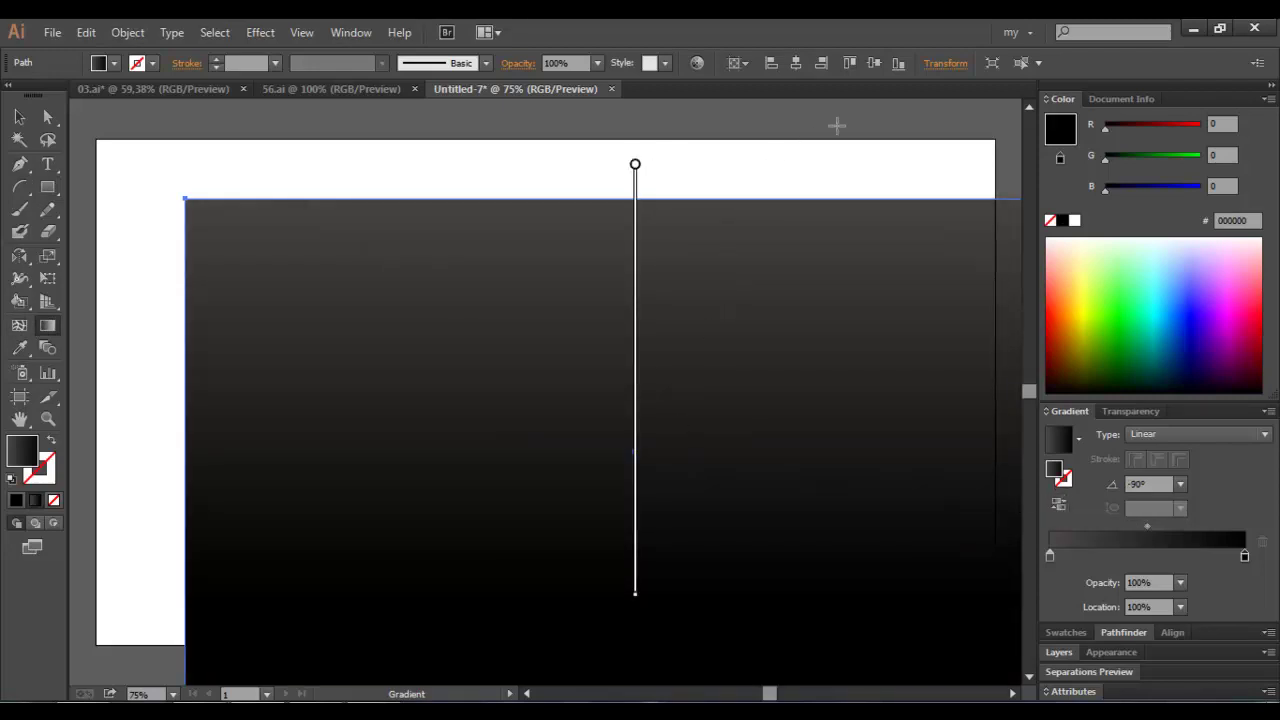
pyautogui.click(867, 61)
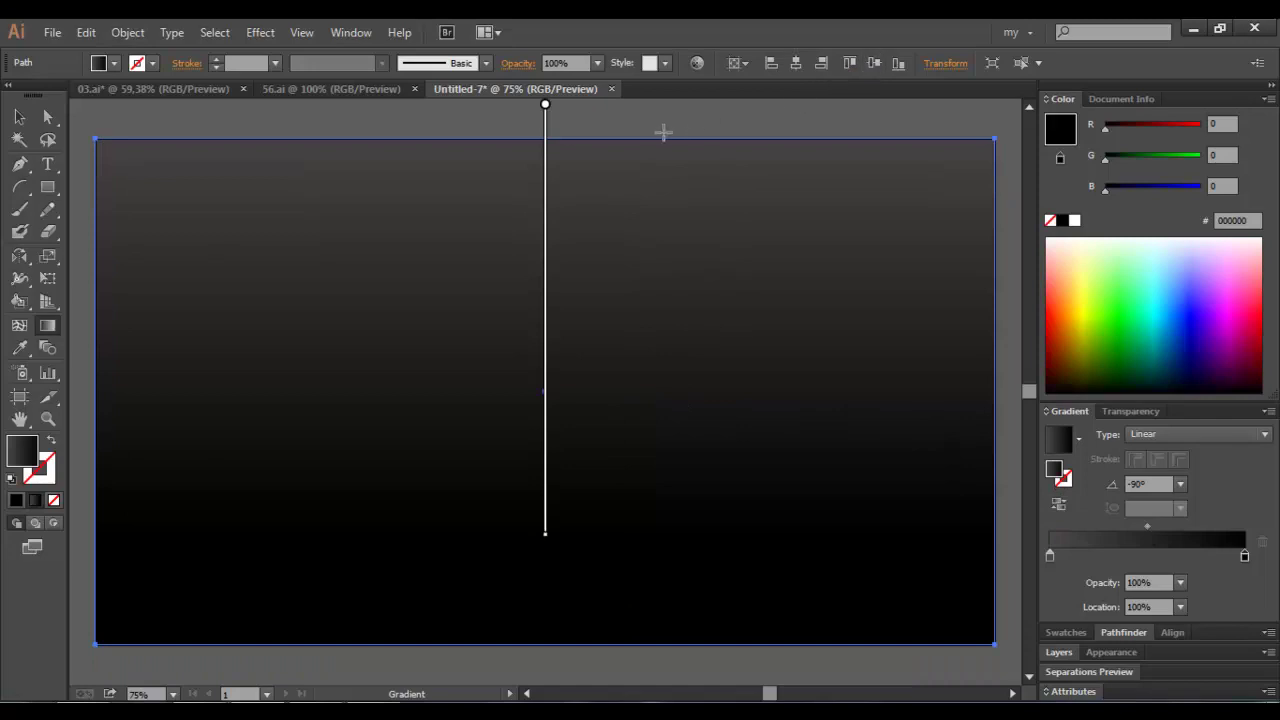
pyautogui.moveTo(580, 500); pyautogui.dragTo(565, 657)
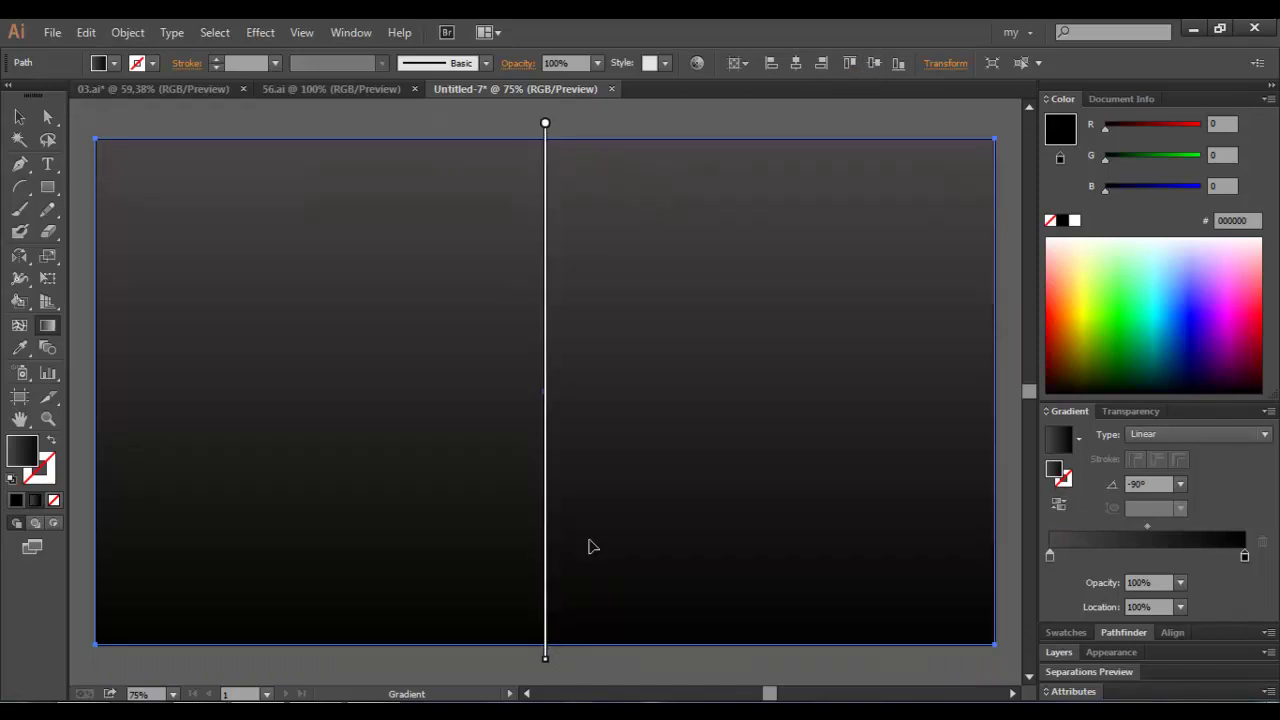
pyautogui.moveTo(545, 365); pyautogui.dragTo(543, 320)
pyautogui.click(19, 117)
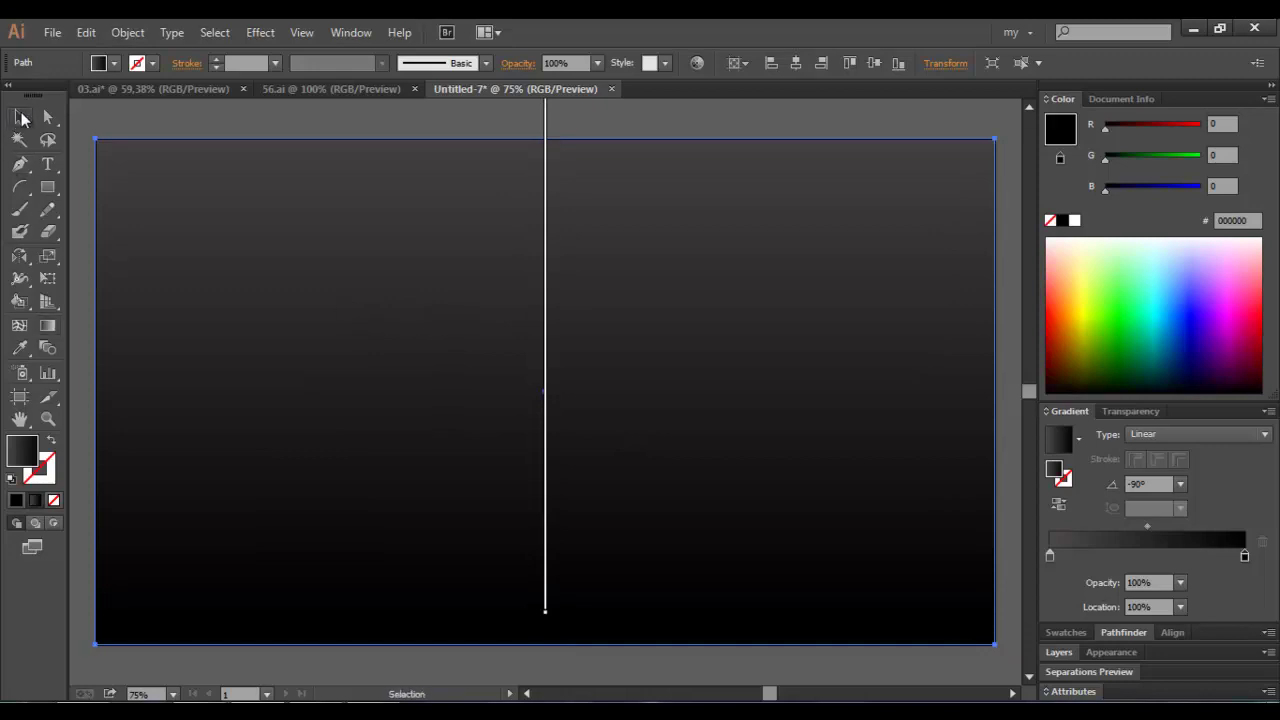
pyautogui.click(128, 115)
# Draw a vertical line left of the artboard and give it a 1 pt white stroke
pyautogui.hotkey('ctrl', '-')
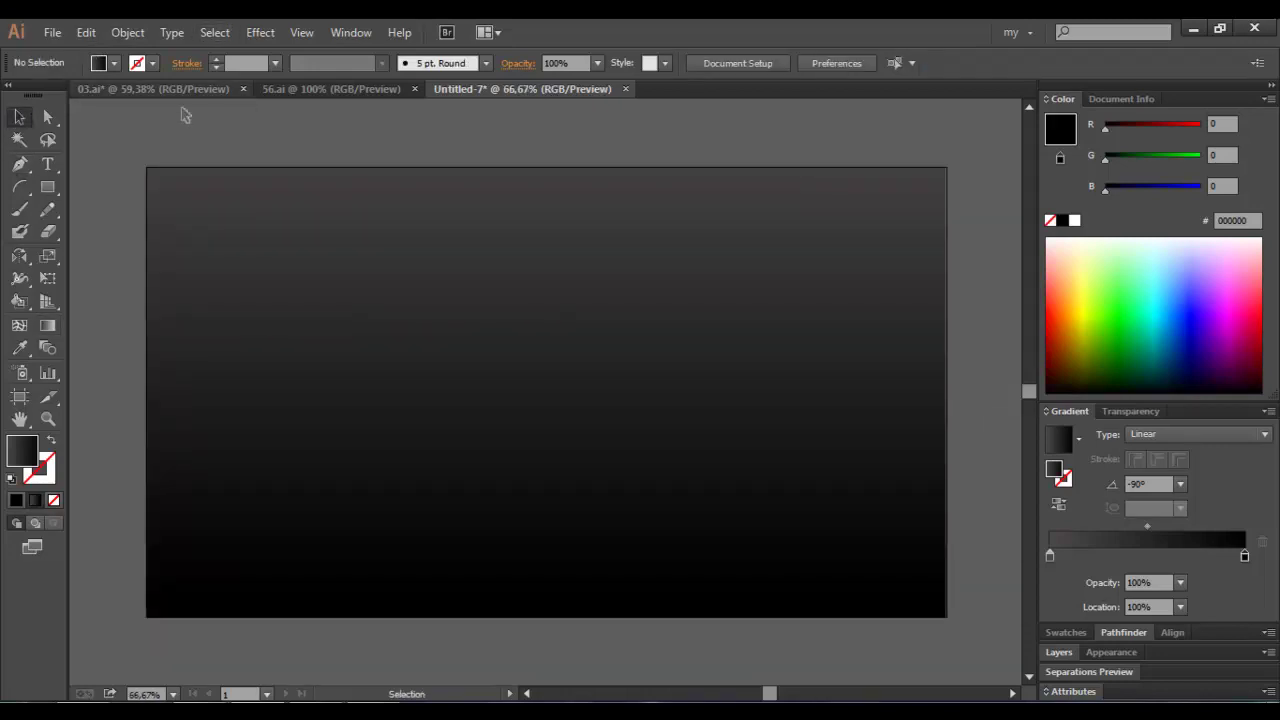
pyautogui.moveTo(30, 187); pyautogui.dragTo(63, 184)
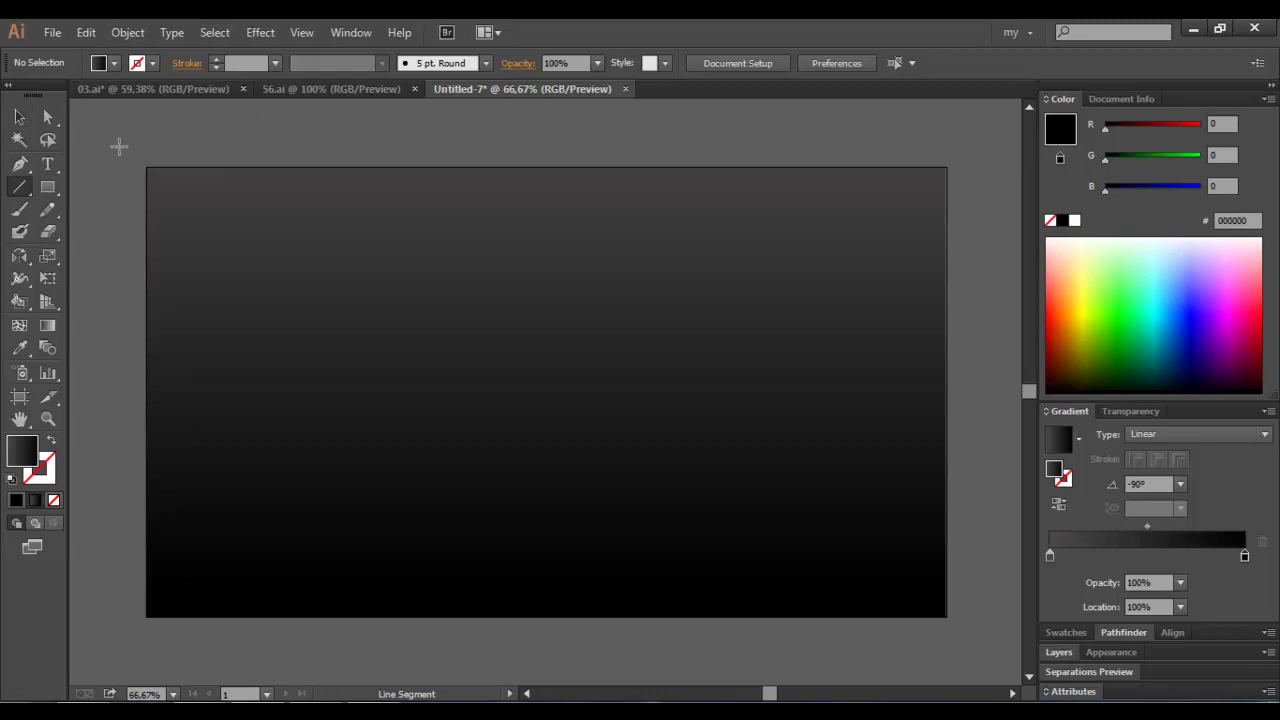
pyautogui.moveTo(119, 154); pyautogui.dragTo(112, 626)
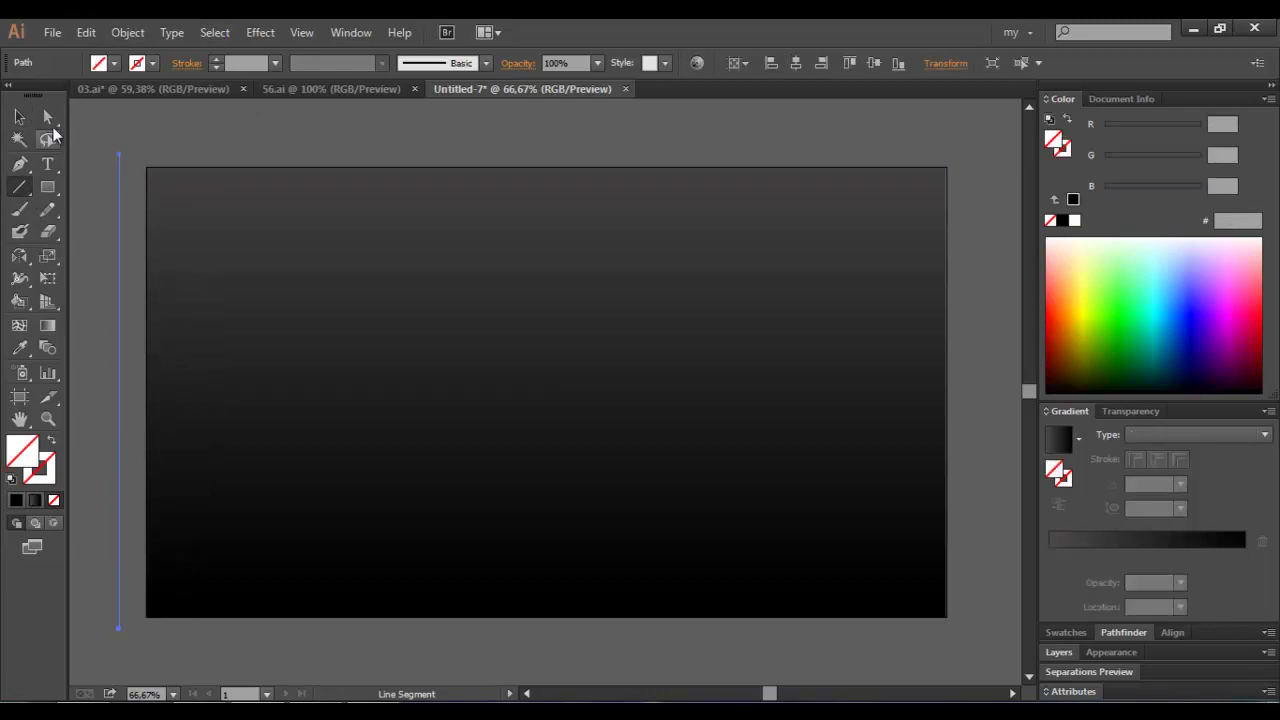
pyautogui.click(151, 64)
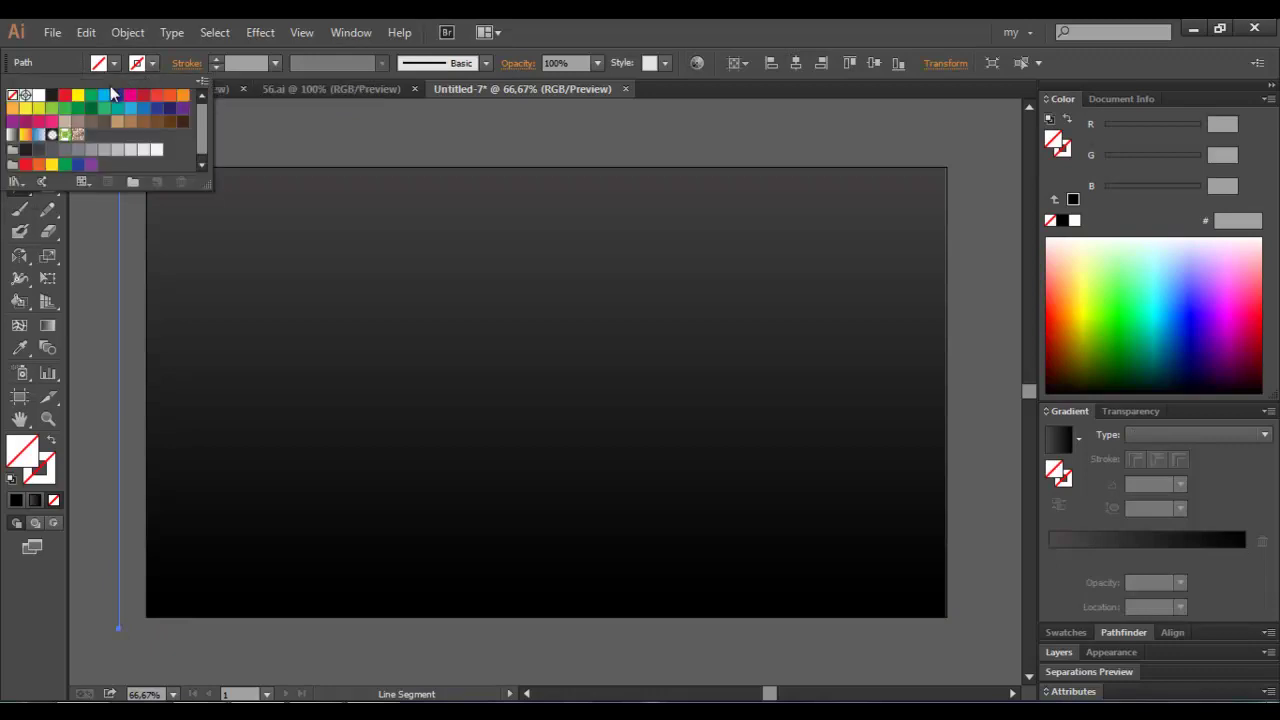
pyautogui.click(39, 95)
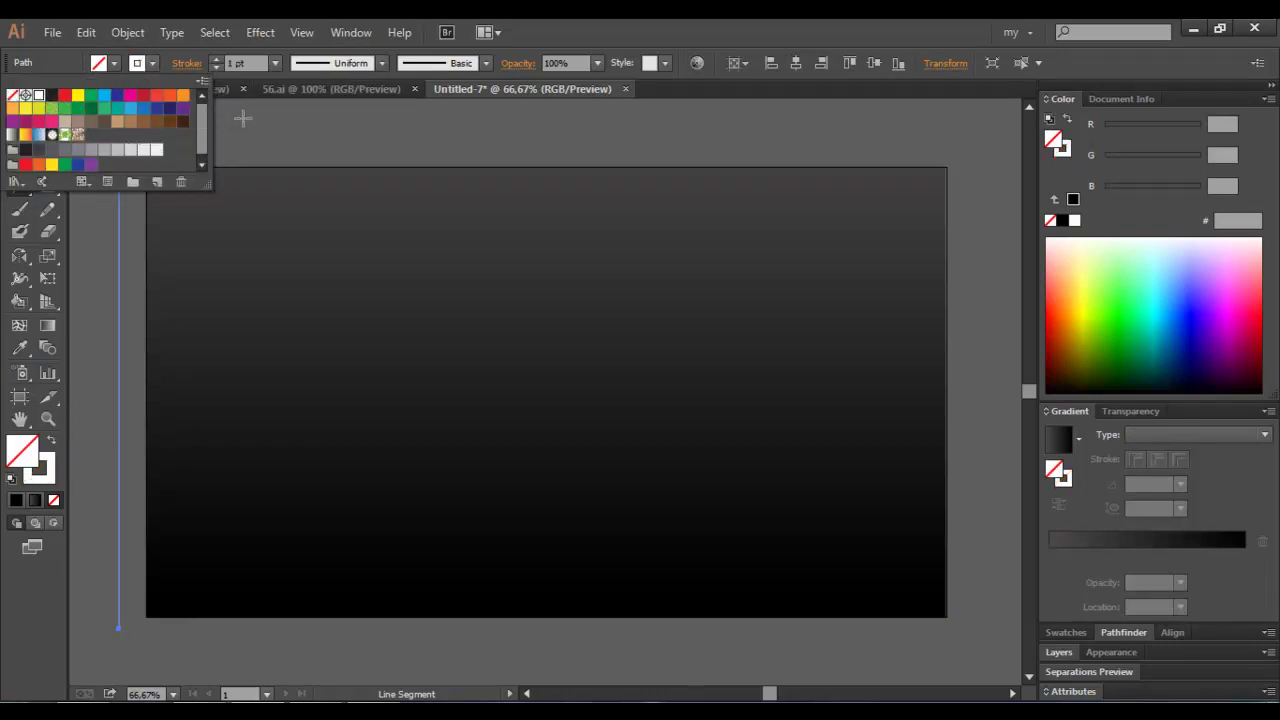
pyautogui.press('v')
pyautogui.click(258, 148)
pyautogui.click(273, 258)
pyautogui.hotkey('ctrl', '2')
pyautogui.click(121, 215)
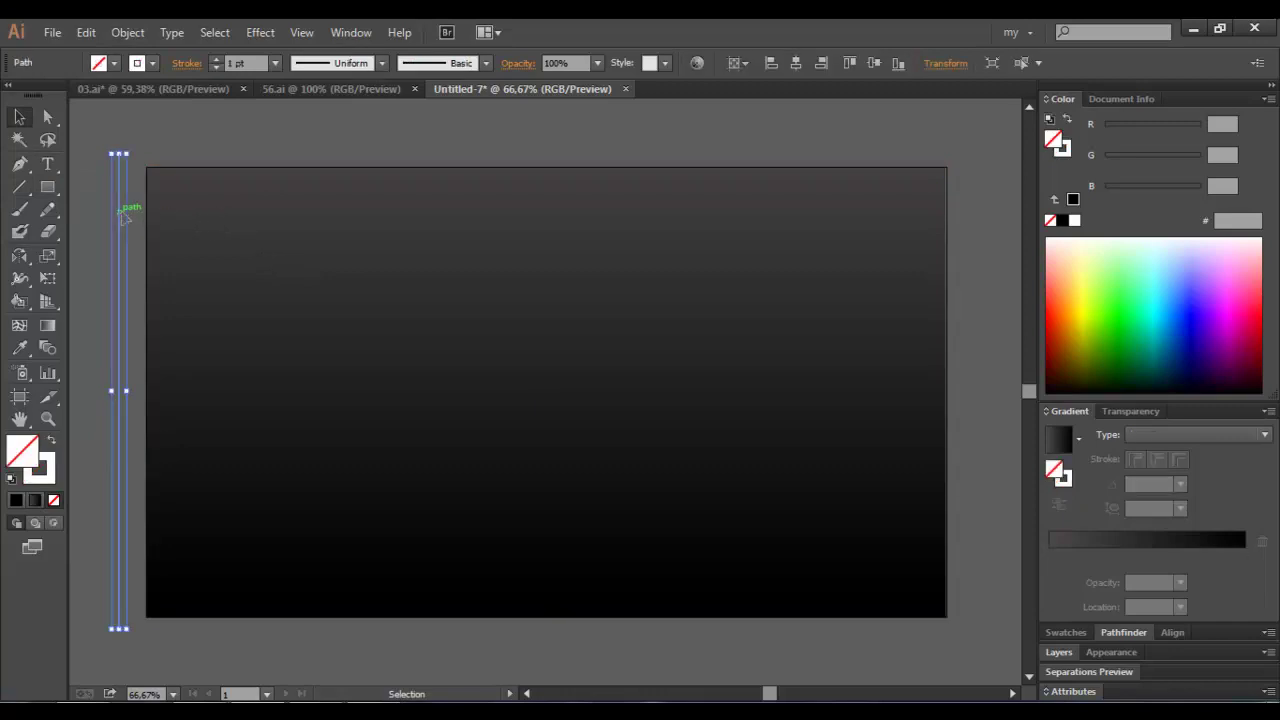
# Copy the line about 16.5 px right and repeat with Ctrl+D until the stripes span the artboard
pyautogui.moveTo(126, 218); pyautogui.dragTo(136, 219)
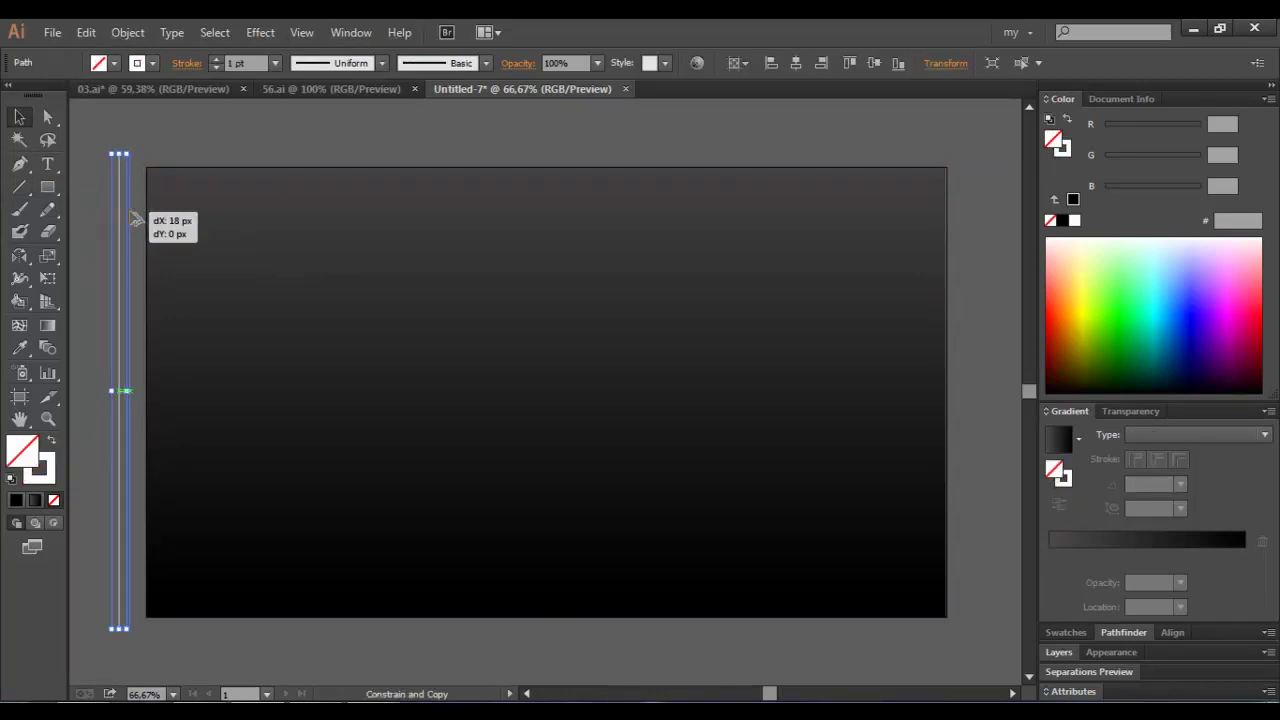
pyautogui.moveTo(135, 219); pyautogui.dragTo(134, 218)
pyautogui.hotkey('ctrl', 'd')
pyautogui.hotkey('ctrl', 'd')
pyautogui.hotkey('ctrl', 'd')
pyautogui.hotkey('ctrl', 'd')
pyautogui.hotkey('ctrl', 'd')
pyautogui.hotkey('ctrl', 'd')
pyautogui.hotkey('ctrl', 'd')
pyautogui.hotkey('ctrl', 'd')
pyautogui.hotkey('ctrl', 'd')
pyautogui.hotkey('ctrl', 'd')
pyautogui.hotkey('ctrl', 'd')
pyautogui.hotkey('ctrl', 'd')
pyautogui.hotkey('ctrl', 'd')
pyautogui.hotkey('ctrl', 'd')
pyautogui.hotkey('ctrl', 'd')
pyautogui.hotkey('ctrl', 'd')
pyautogui.hotkey('ctrl', 'd')
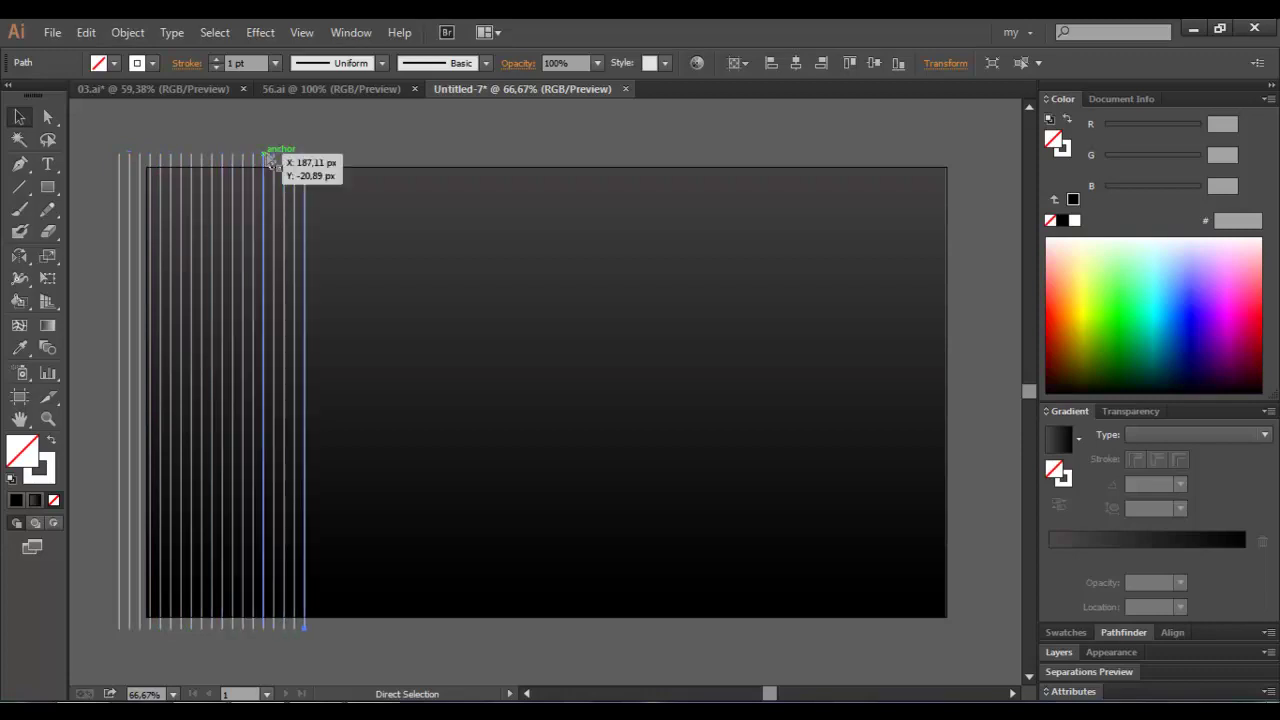
pyautogui.hotkey('ctrl', 'd')
pyautogui.hotkey('ctrl', 'd')
pyautogui.hotkey('ctrl', 'd')
pyautogui.hotkey('ctrl', 'd')
pyautogui.hotkey('ctrl', 'd')
pyautogui.hotkey('ctrl', 'd')
pyautogui.hotkey('ctrl', 'd')
pyautogui.hotkey('ctrl', 'd')
pyautogui.hotkey('ctrl', 'd')
pyautogui.hotkey('ctrl', 'd')
pyautogui.hotkey('ctrl', 'd')
pyautogui.hotkey('ctrl', 'd')
pyautogui.hotkey('ctrl', 'd')
pyautogui.hotkey('ctrl', 'd')
pyautogui.hotkey('ctrl', 'F9')
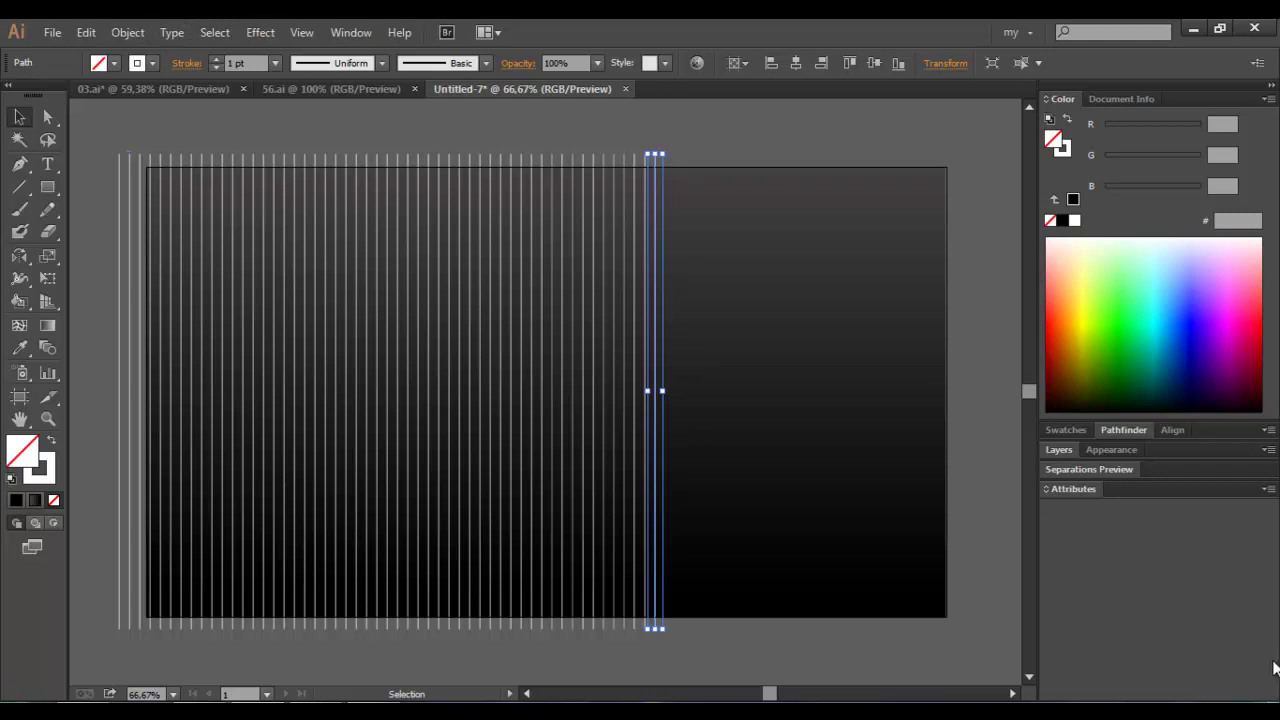
pyautogui.hotkey('ctrl', 'd')
pyautogui.hotkey('ctrl', 'd')
pyautogui.hotkey('ctrl', 'd')
pyautogui.hotkey('ctrl', 'd')
pyautogui.hotkey('ctrl', 'd')
pyautogui.hotkey('ctrl', 'd')
pyautogui.hotkey('ctrl', 'd')
pyautogui.hotkey('ctrl', 'd')
pyautogui.hotkey('ctrl', 'd')
pyautogui.hotkey('ctrl', 'd')
pyautogui.hotkey('ctrl', 'd')
pyautogui.hotkey('ctrl', 'd')
pyautogui.hotkey('ctrl', 'd')
pyautogui.hotkey('ctrl', 'd')
pyautogui.hotkey('ctrl', 'd')
pyautogui.hotkey('ctrl', 'd')
pyautogui.hotkey('ctrl', 'd')
pyautogui.hotkey('ctrl', 'd')
pyautogui.hotkey('ctrl', 'd')
pyautogui.hotkey('ctrl', 'd')
pyautogui.hotkey('ctrl', 'd')
pyautogui.hotkey('ctrl', 'd')
pyautogui.hotkey('ctrl', 'd')
pyautogui.hotkey('ctrl', 'd')
pyautogui.hotkey('ctrl', 'd')
pyautogui.hotkey('ctrl', 'd')
pyautogui.hotkey('ctrl', 'd')
pyautogui.hotkey('ctrl', 'd')
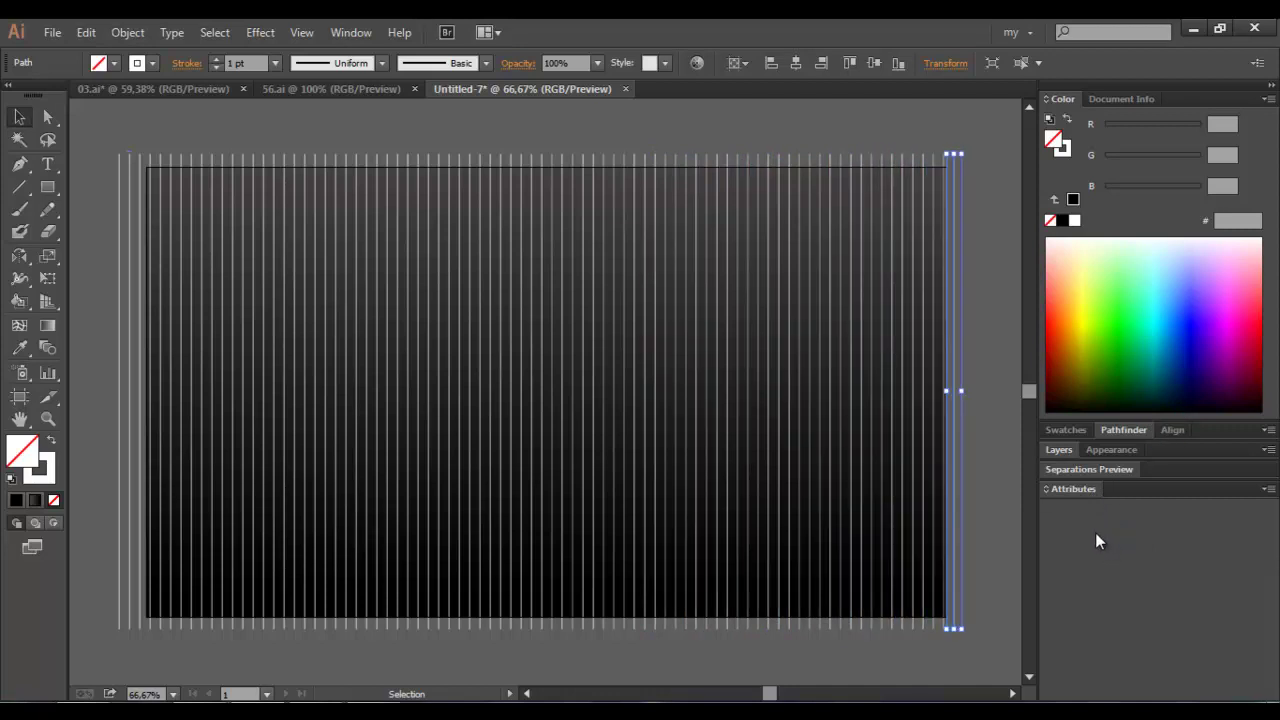
pyautogui.hotkey('ctrl', 'a')
pyautogui.hotkey('ctrl', '-')
pyautogui.hotkey('ctrl', 'shift', 'F9')
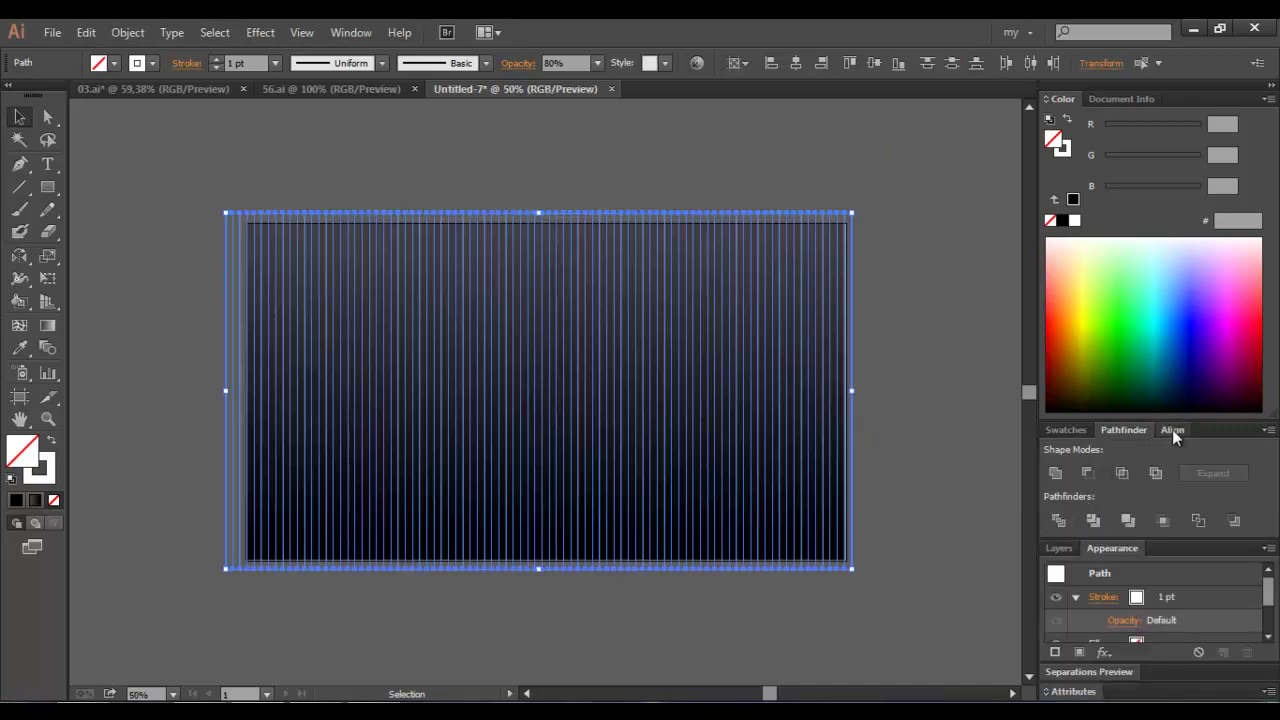
# Set the selected pinstripes to the Overlay blend mode at 80% opacity
pyautogui.click(1172, 429)
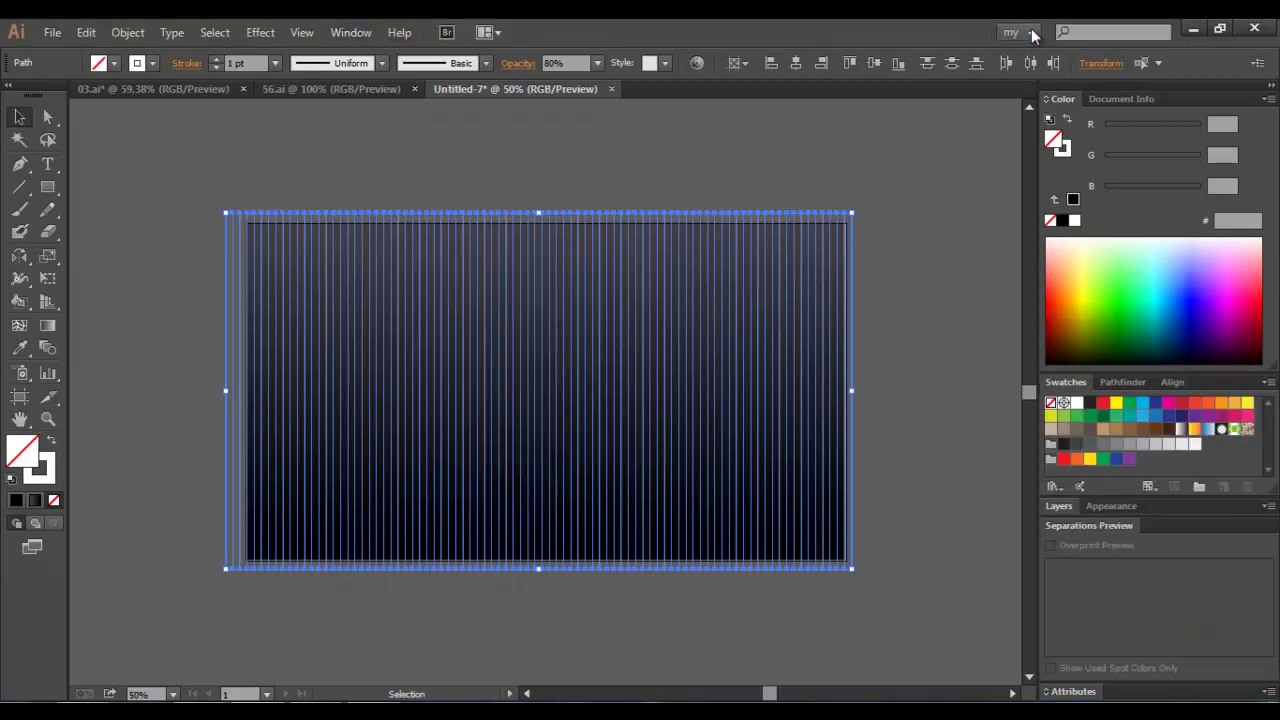
pyautogui.hotkey('ctrl', 'shift', 'F10')
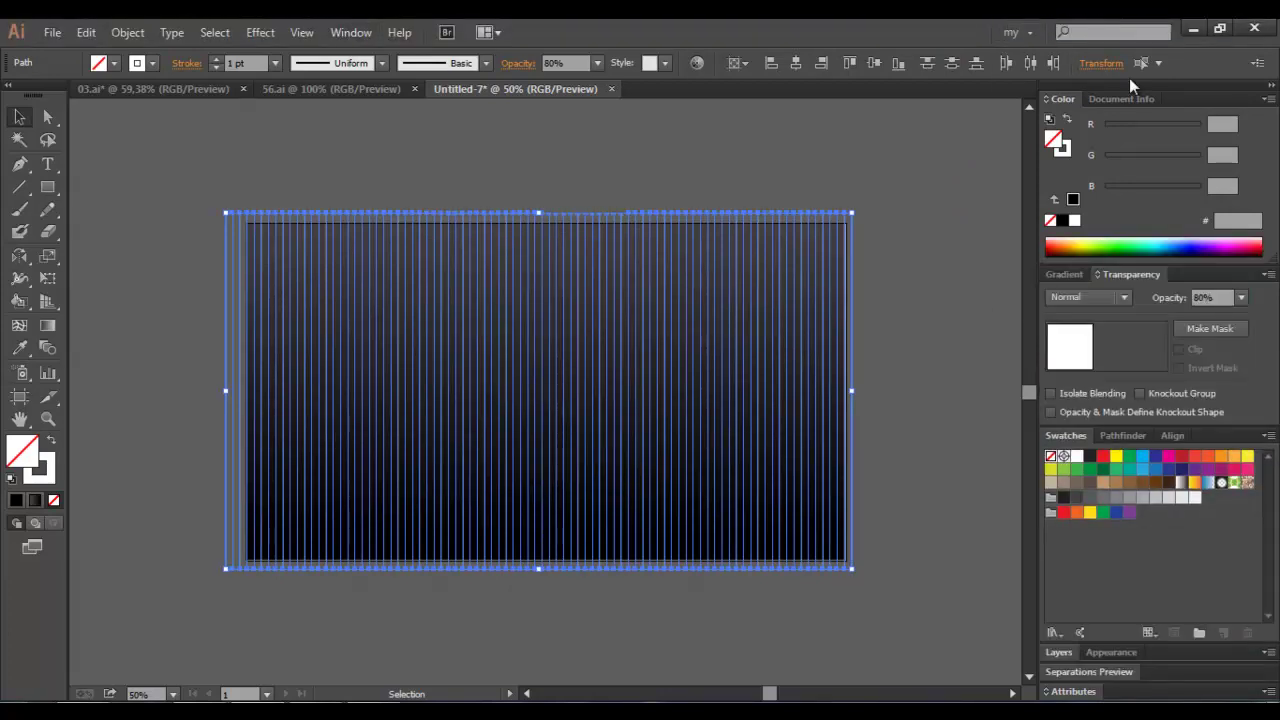
pyautogui.click(1086, 301)
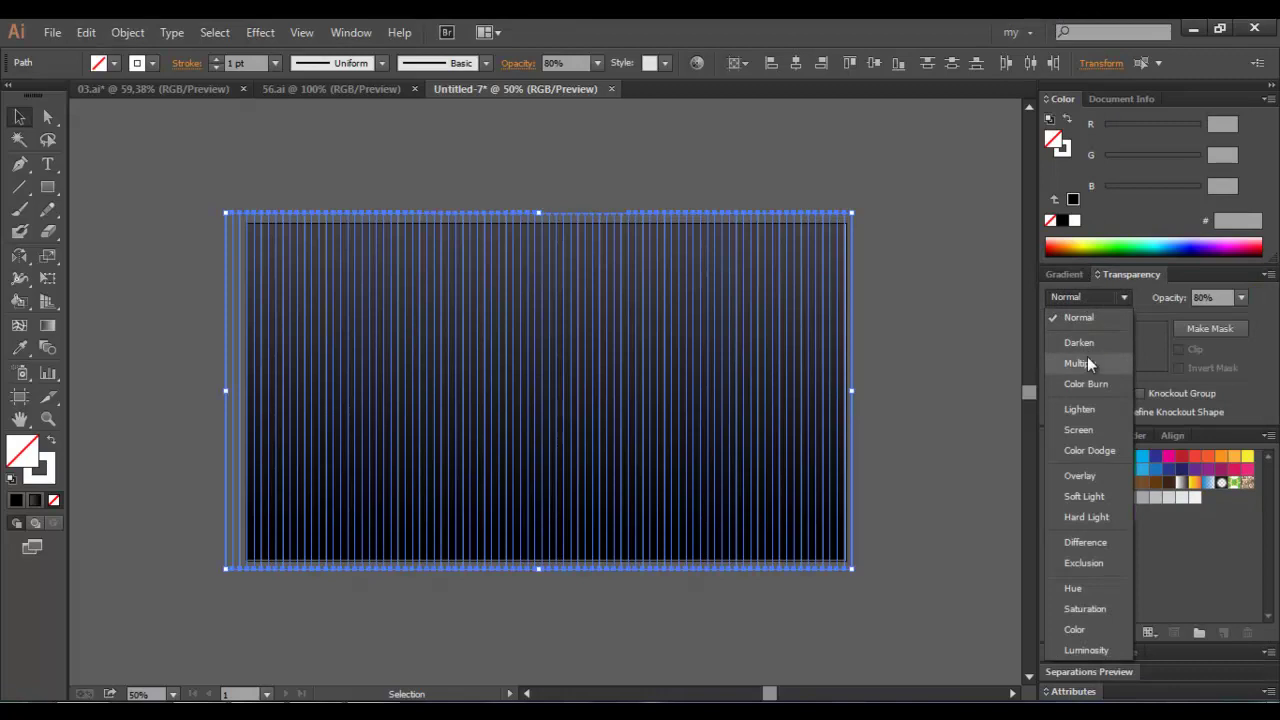
pyautogui.click(1080, 477)
pyautogui.click(979, 381)
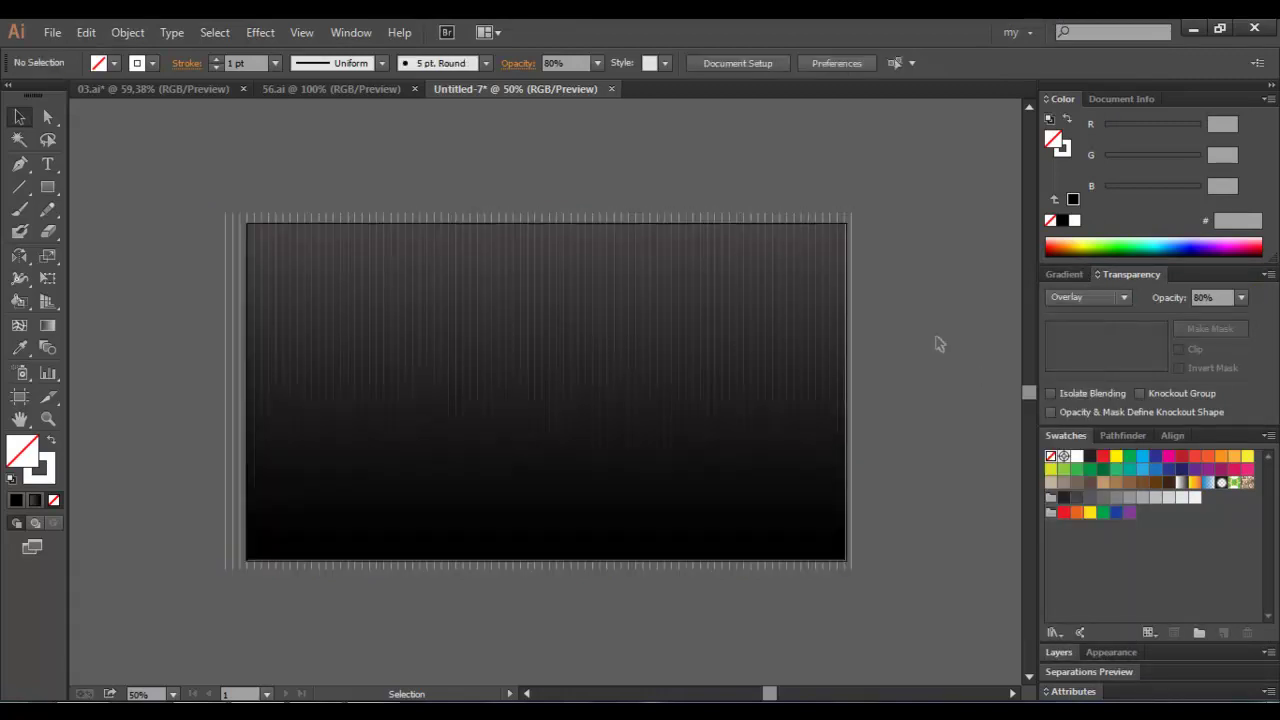
# Create a 1280x720 black rectangle with no stroke, aligned to the stripes
pyautogui.click(47, 192)
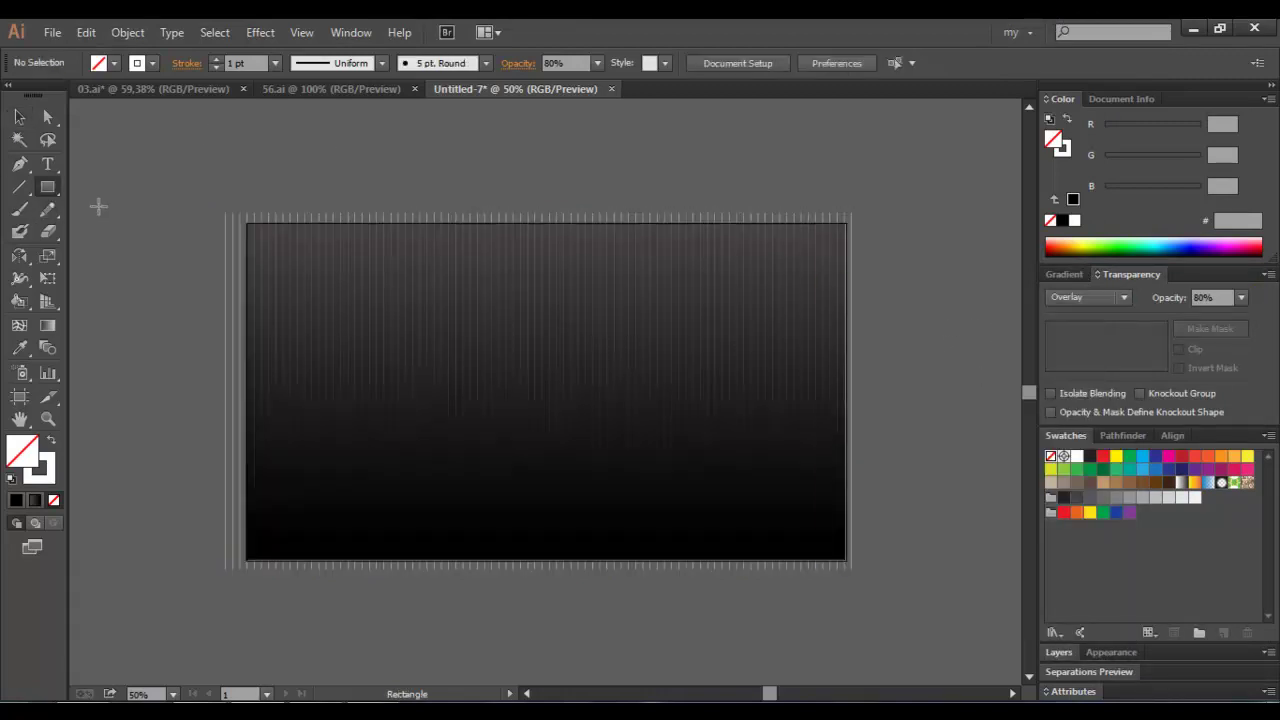
pyautogui.click(134, 213)
pyautogui.click(554, 400)
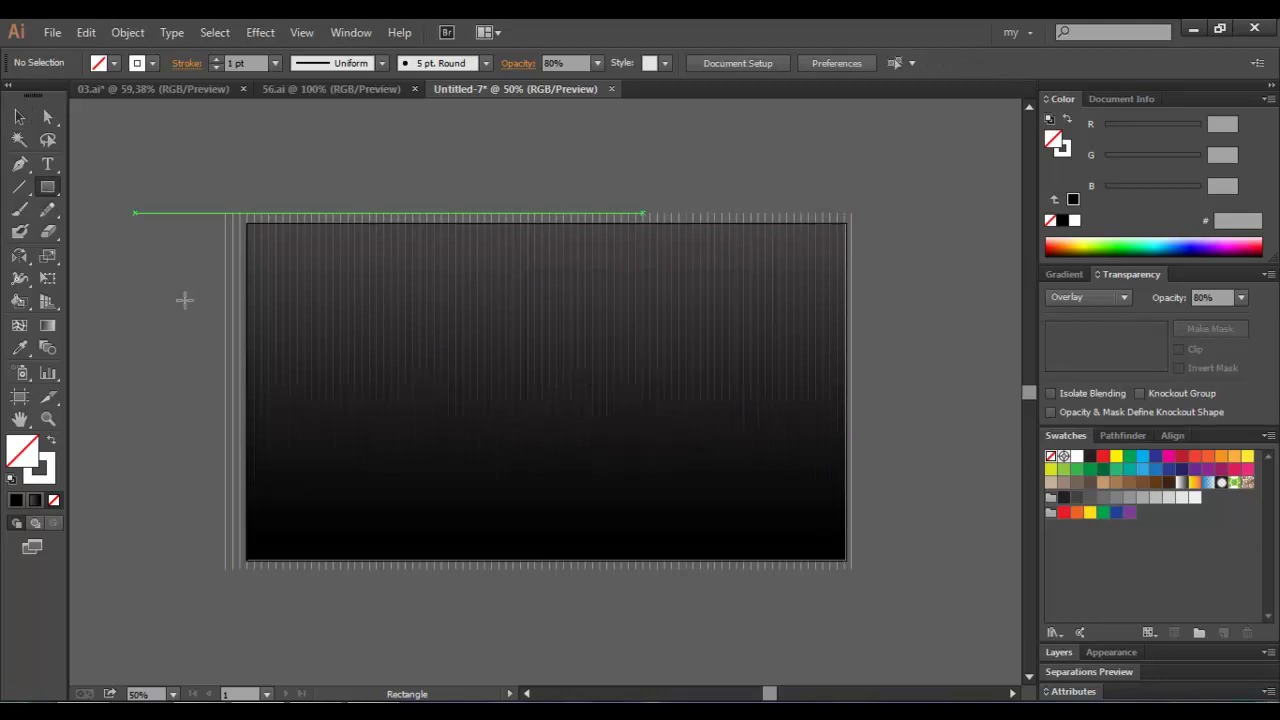
pyautogui.press('v')
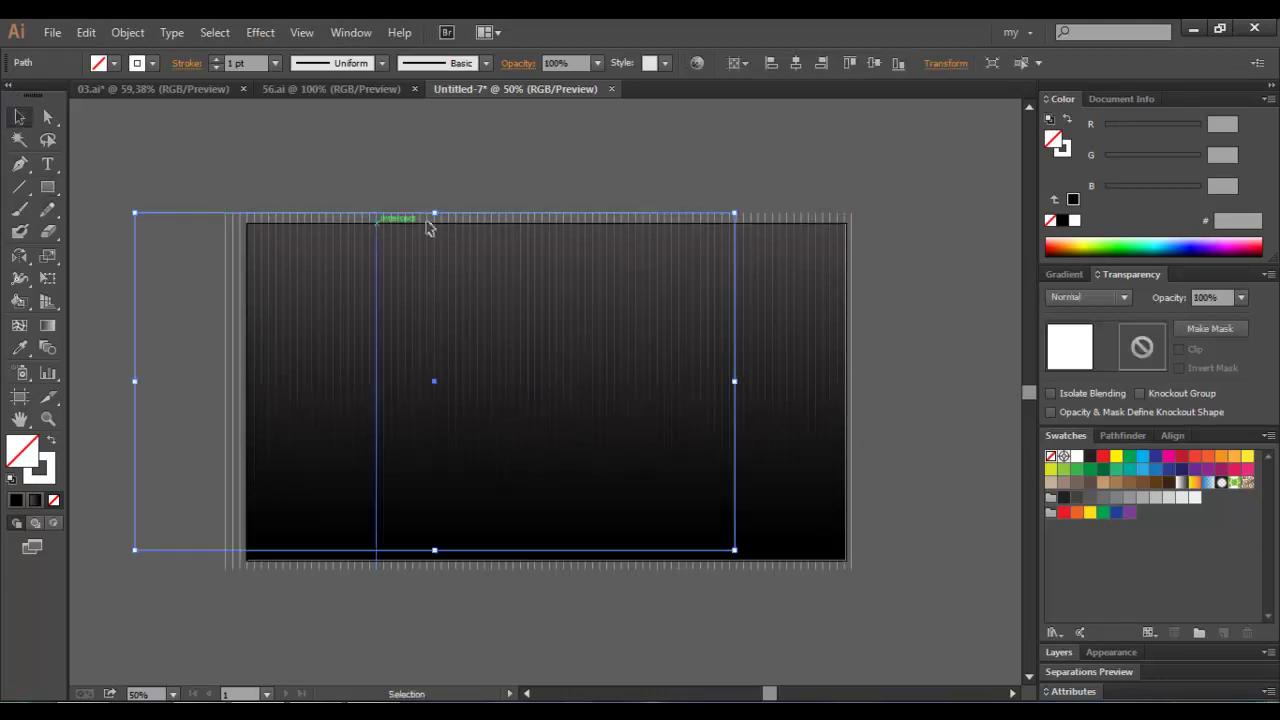
pyautogui.click(1050, 221)
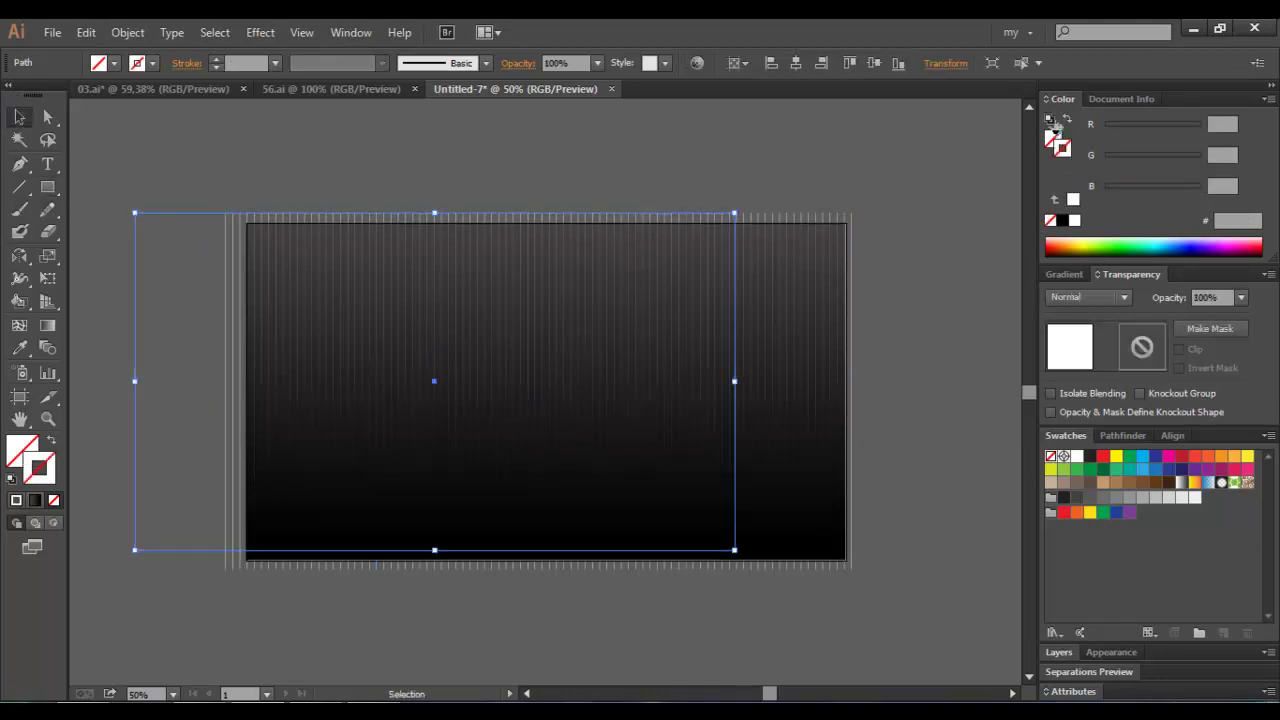
pyautogui.click(1062, 221)
pyautogui.click(1050, 221)
pyautogui.click(1053, 140)
pyautogui.click(1062, 221)
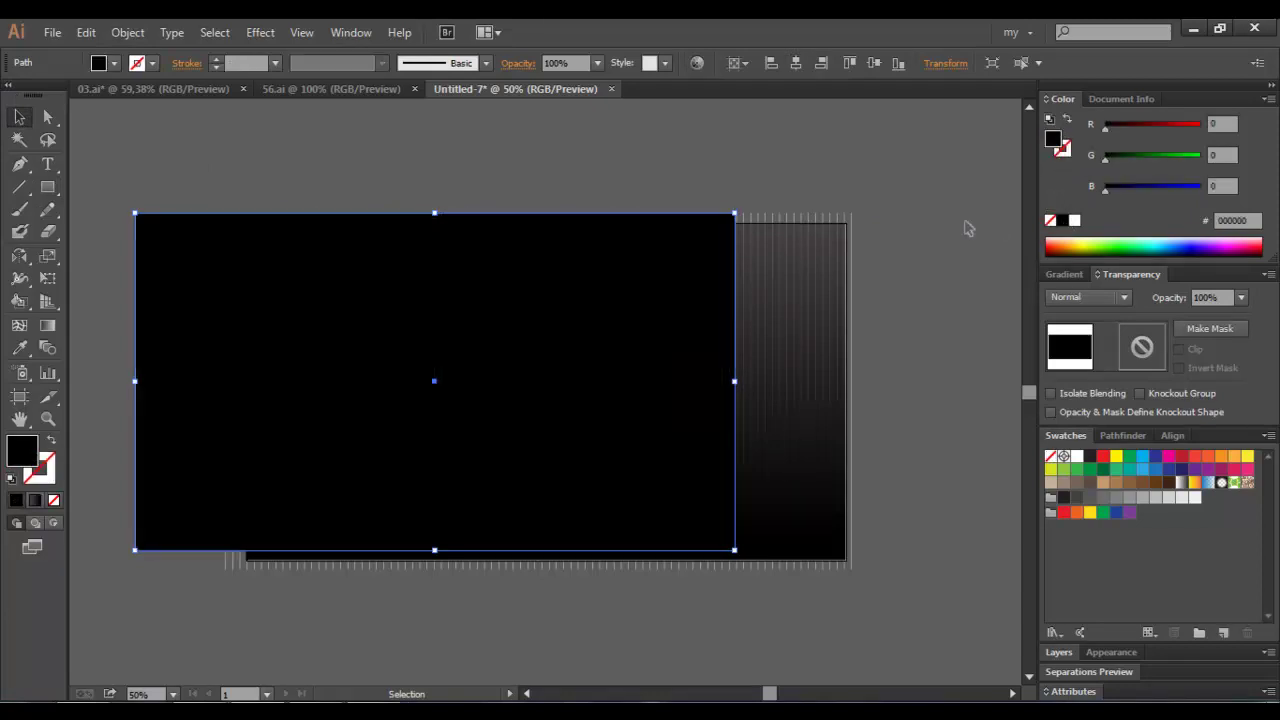
pyautogui.click(818, 66)
pyautogui.click(875, 64)
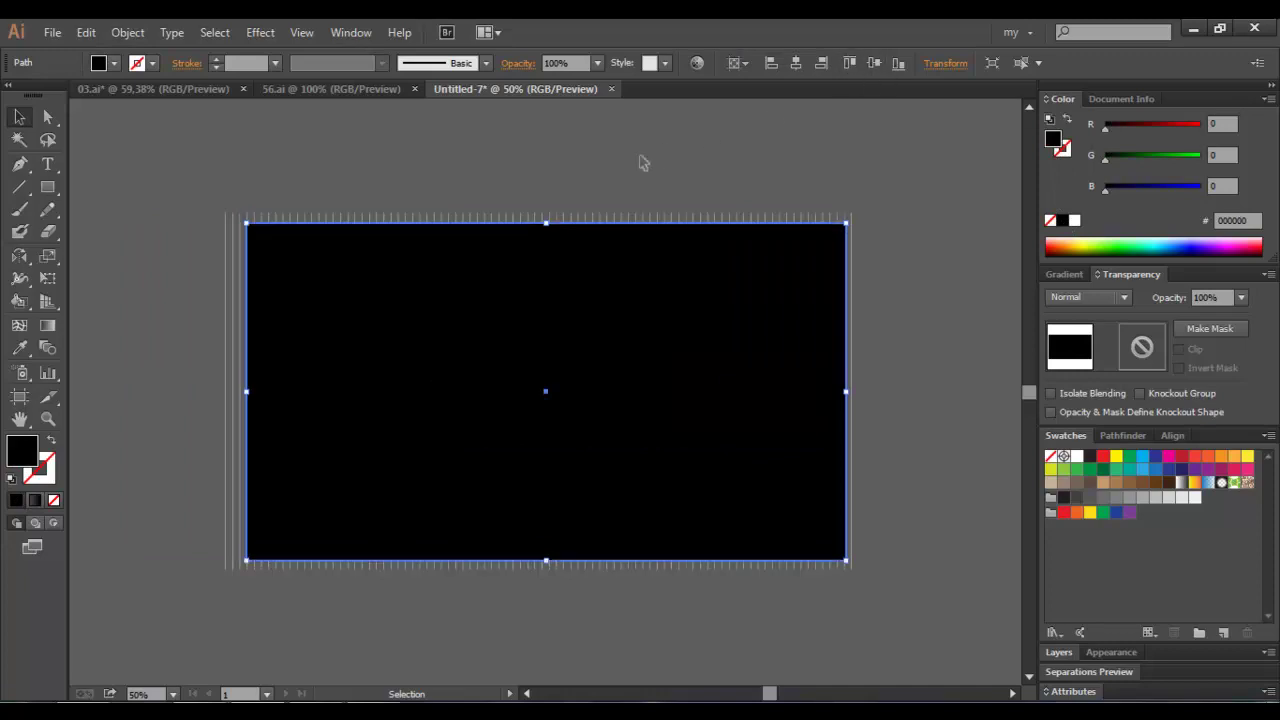
# Clip the stripes to the black rectangle and lock the clipped background
pyautogui.hotkey('ctrl', 'a')
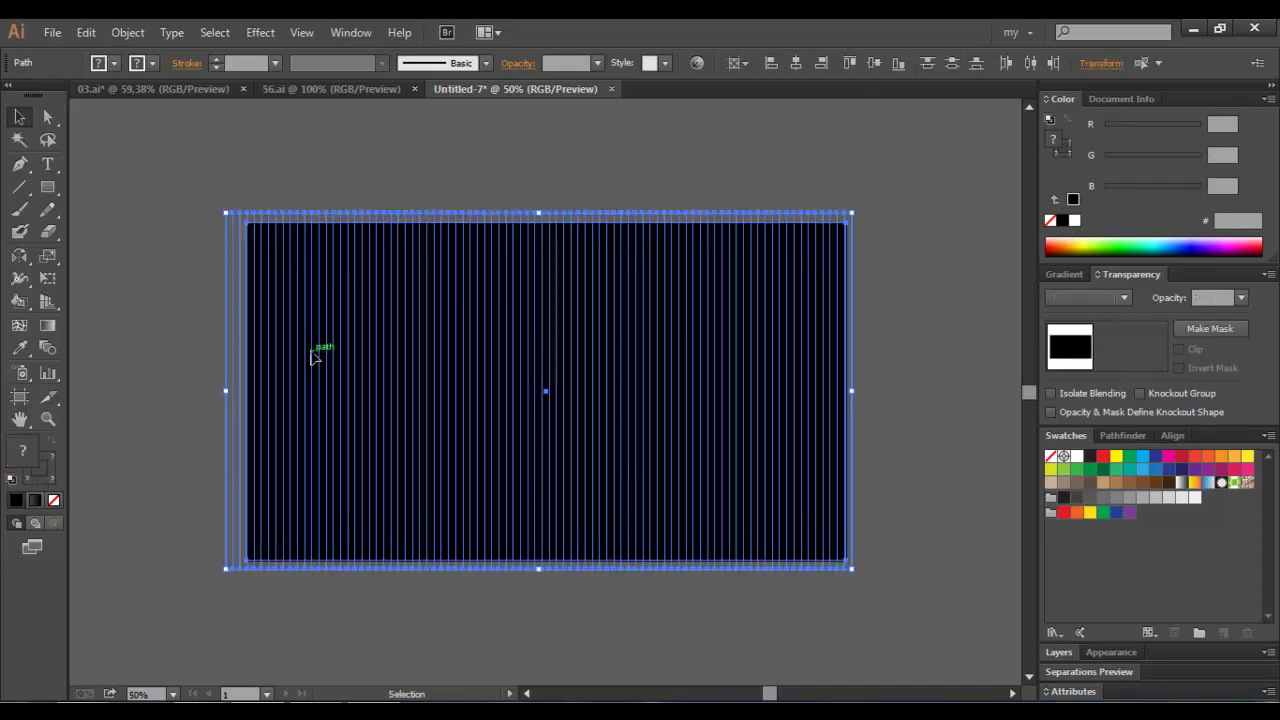
pyautogui.rightClick(312, 351)
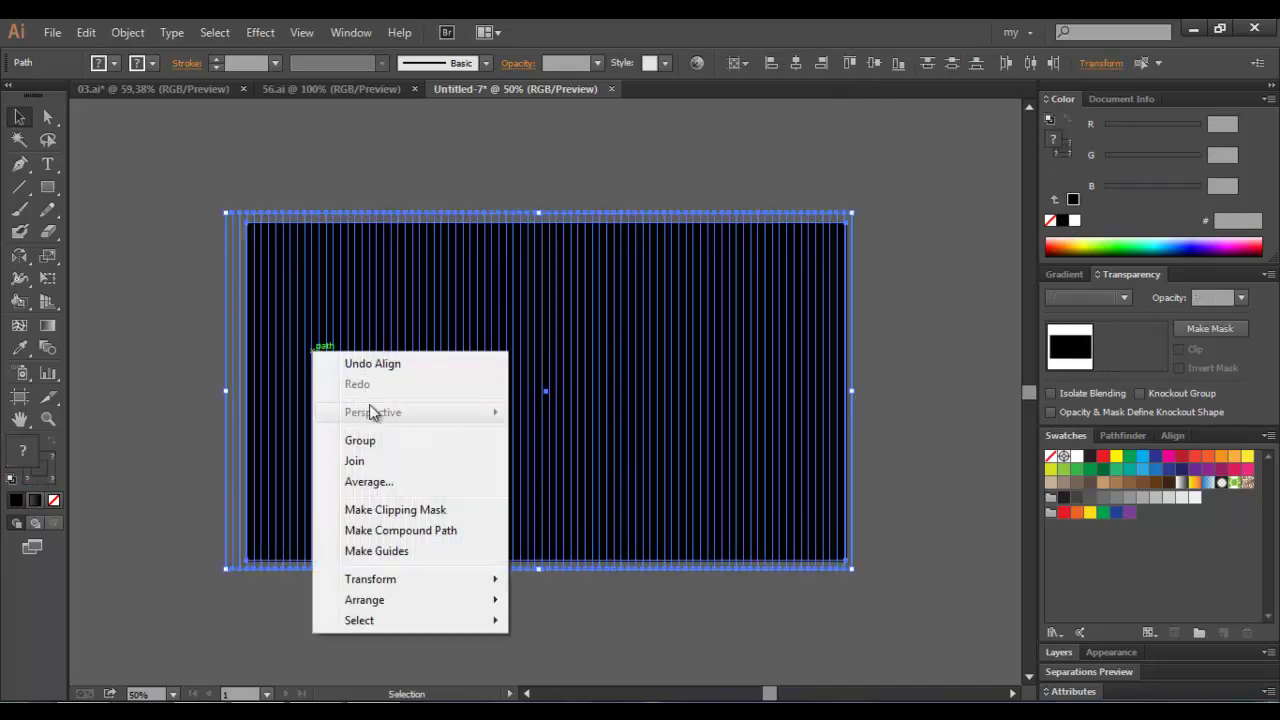
pyautogui.click(410, 514)
pyautogui.click(232, 383)
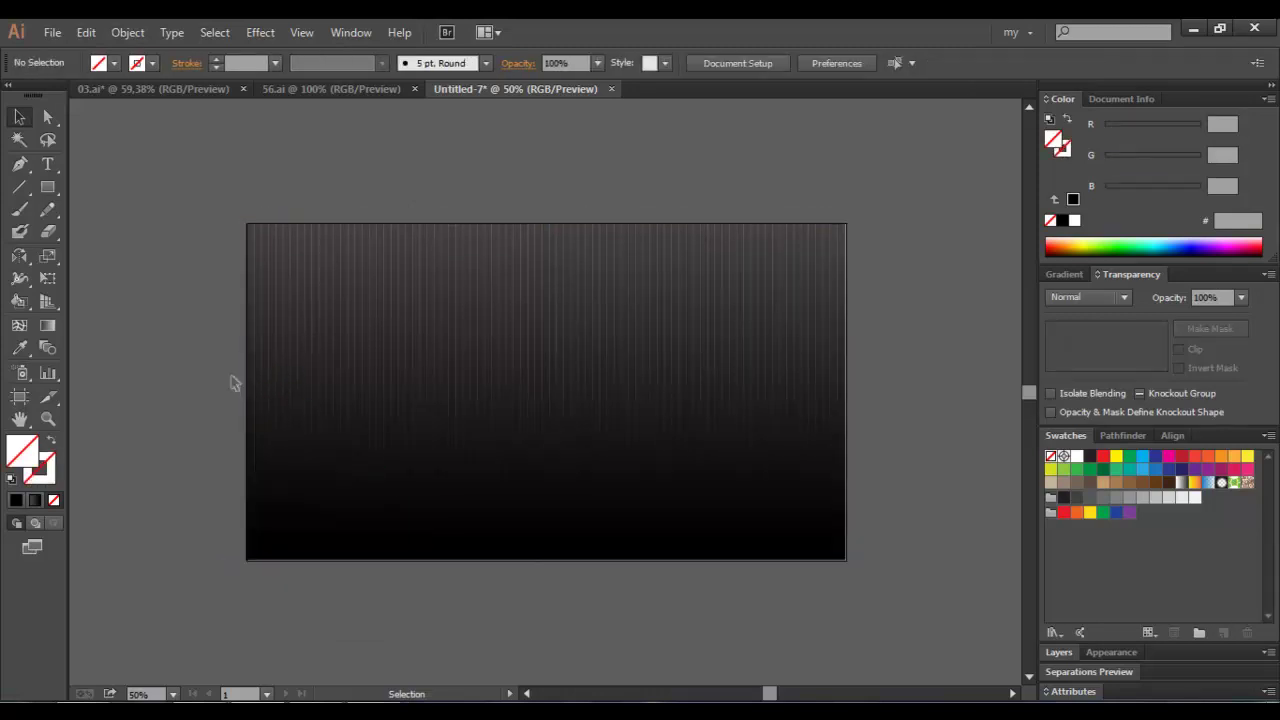
pyautogui.click(276, 372)
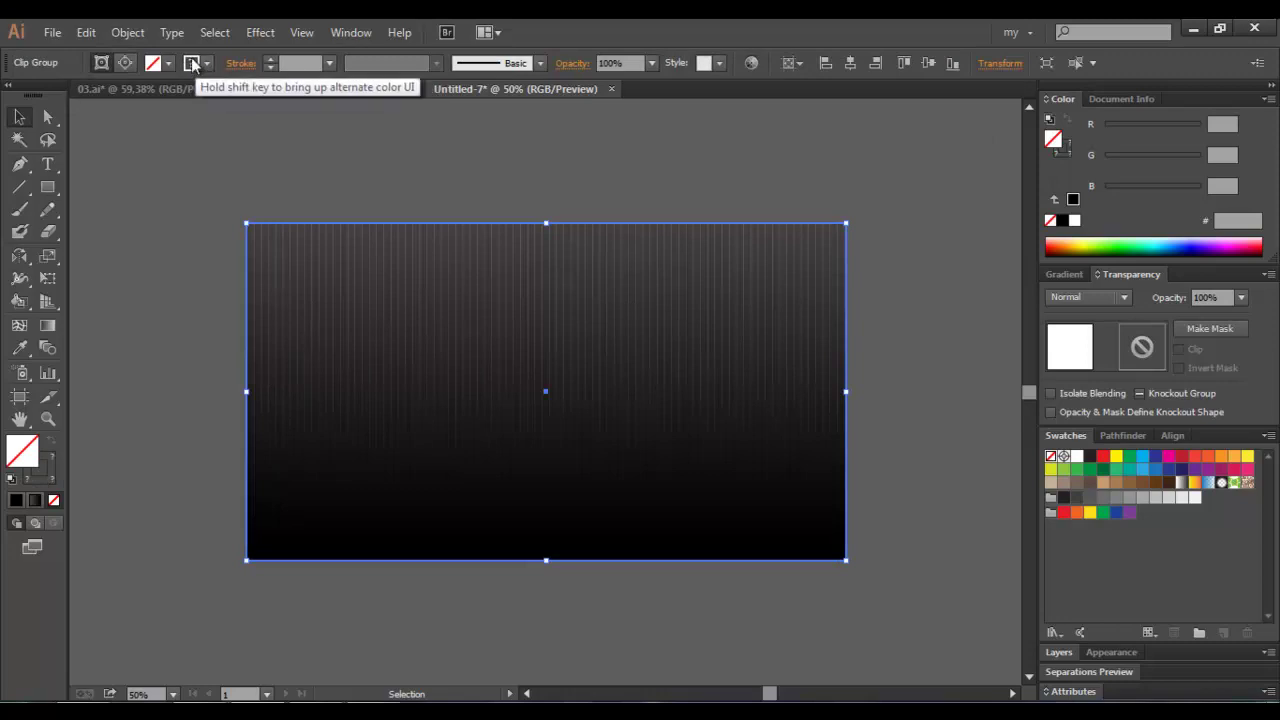
pyautogui.click(127, 32)
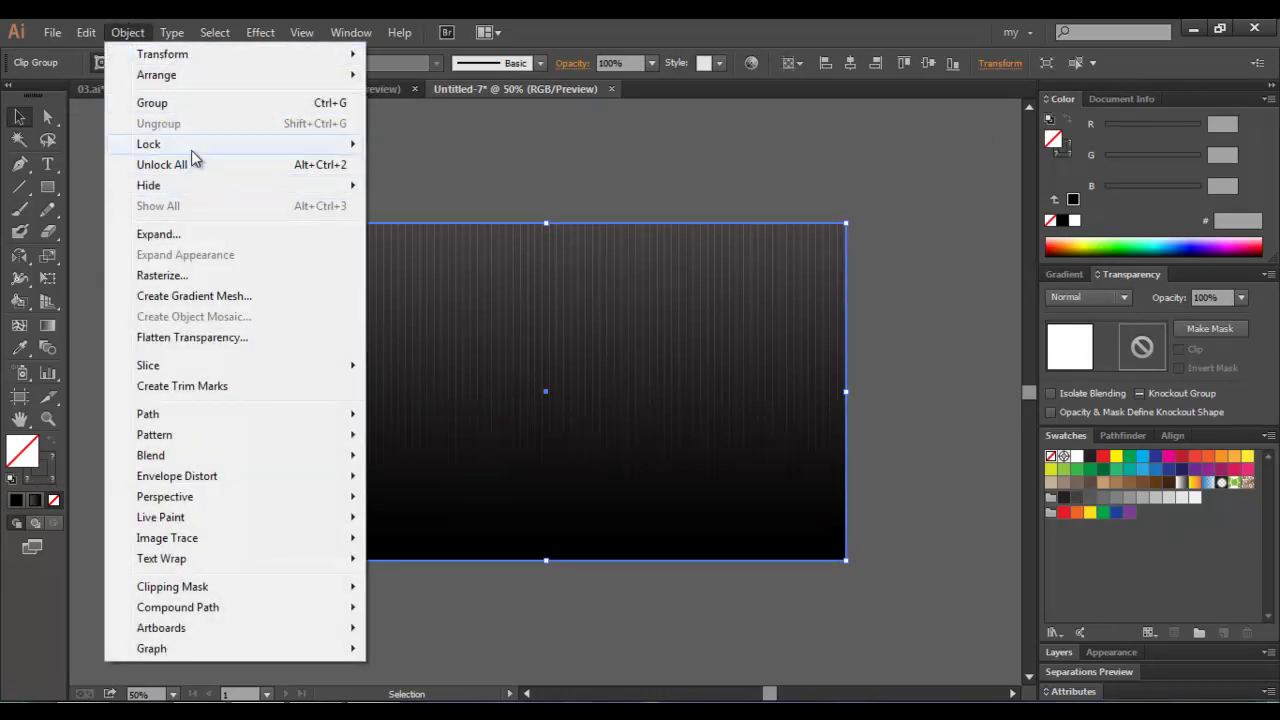
pyautogui.moveTo(148, 144)
pyautogui.click(385, 143)
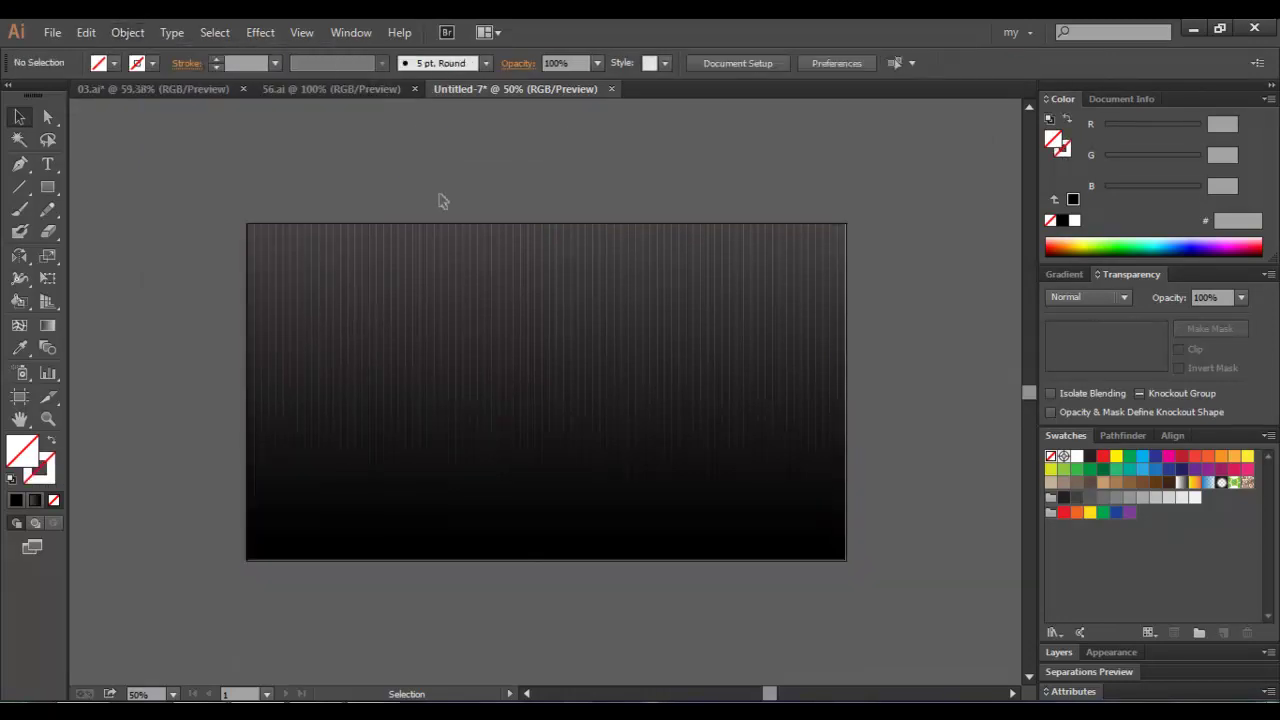
# Draw a large ellipse-tool circle and centre it horizontally and vertically on the artboard
pyautogui.hotkey('ctrl', '+')
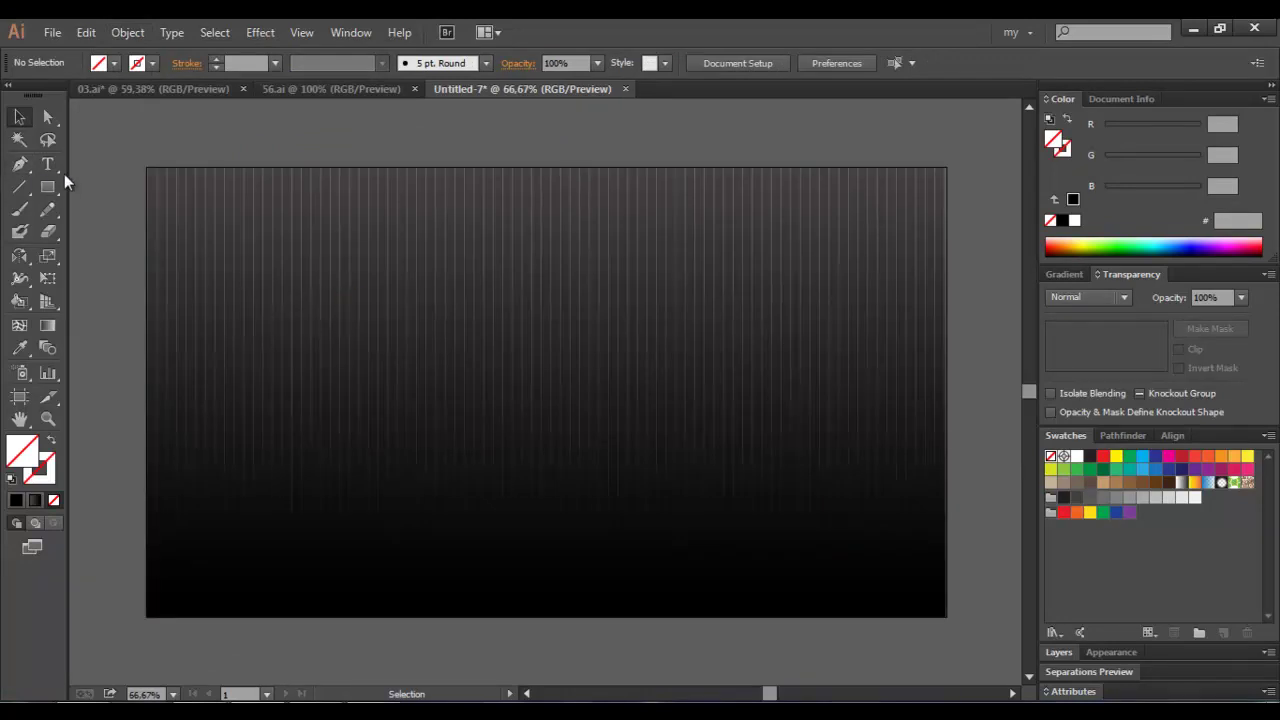
pyautogui.moveTo(54, 195); pyautogui.dragTo(102, 228)
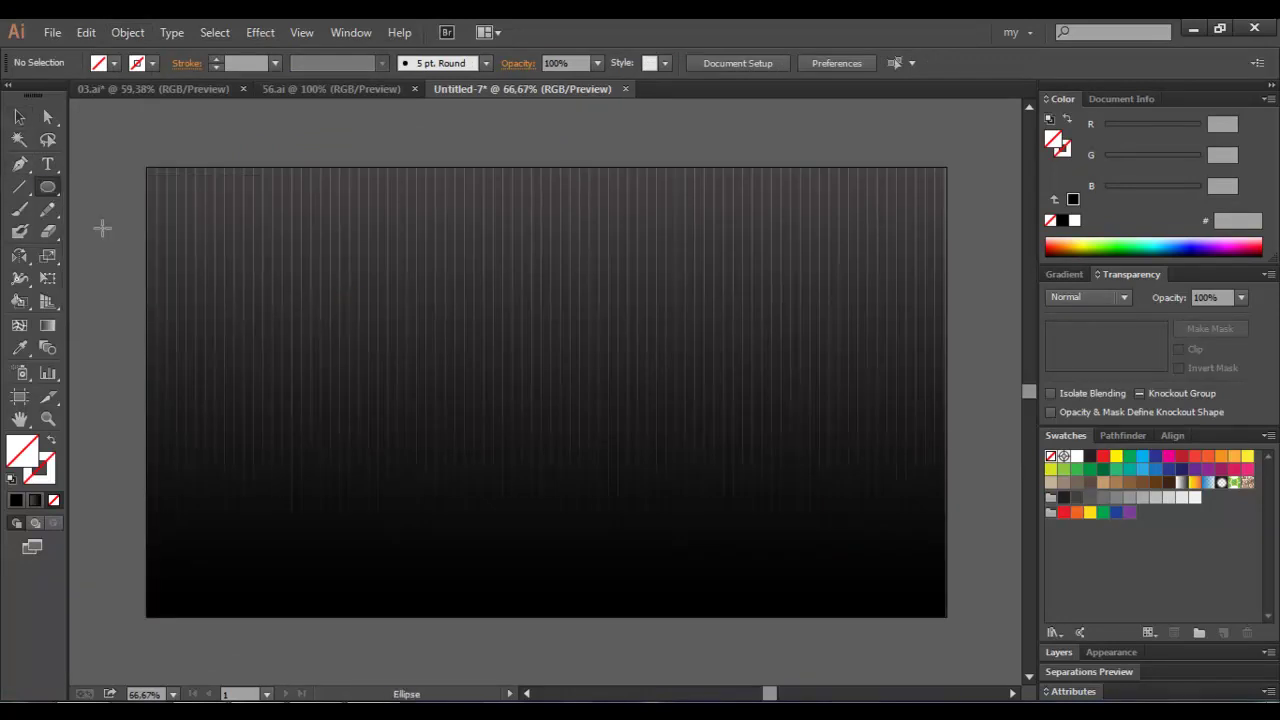
pyautogui.moveTo(380, 262); pyautogui.dragTo(777, 506)
pyautogui.click(796, 63)
pyautogui.click(873, 63)
pyautogui.click(19, 117)
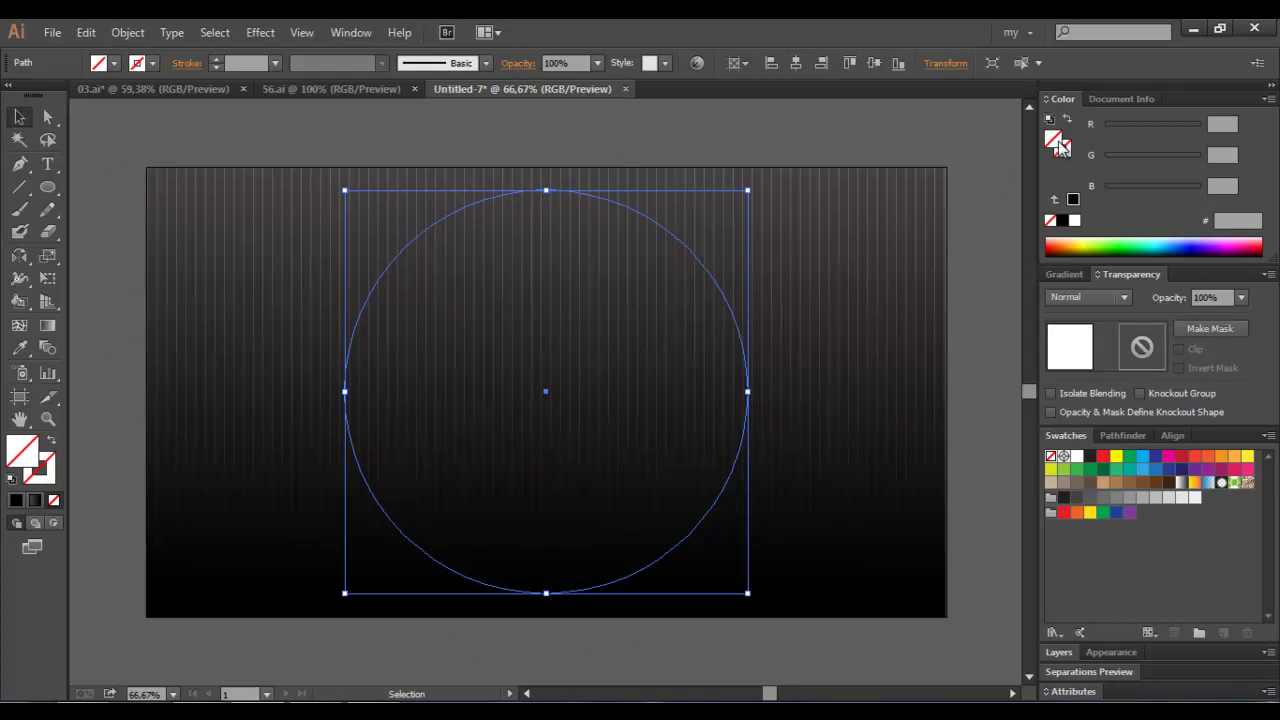
# Give the circle a radial dark gray-to-black gradient dragged from its top to just past its bottom
pyautogui.click(1070, 274)
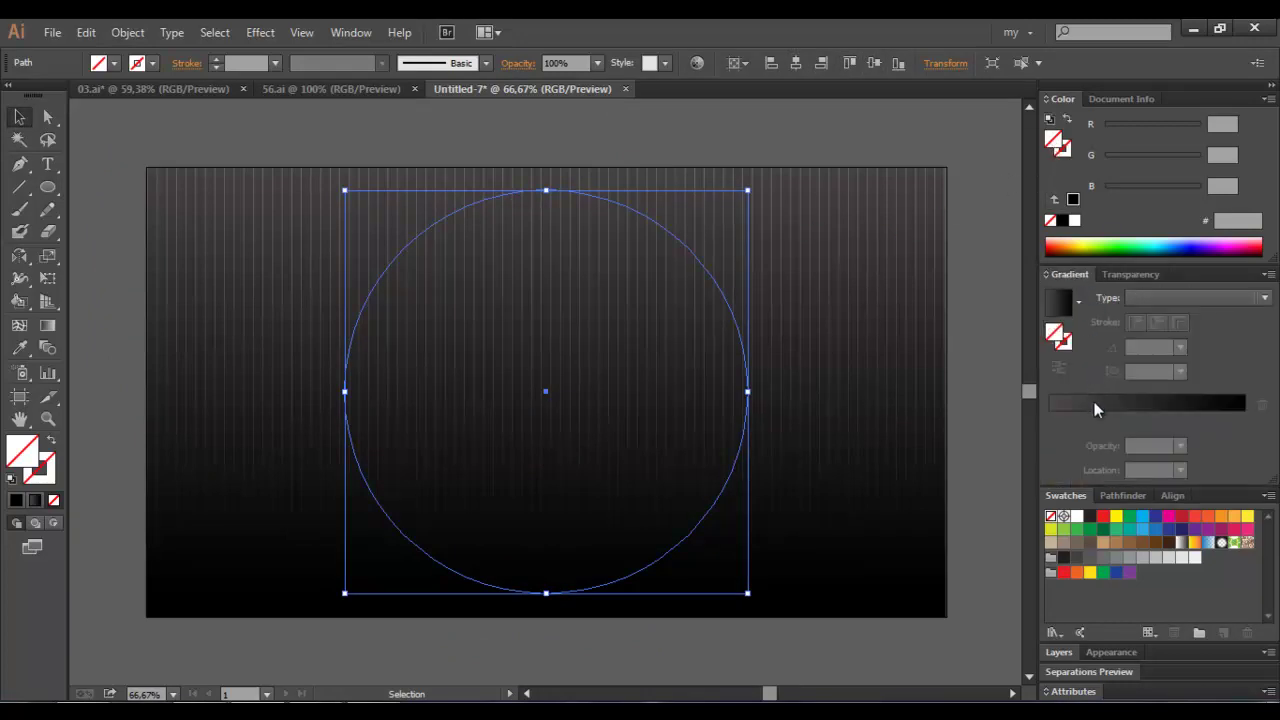
pyautogui.click(1095, 405)
pyautogui.click(1244, 419)
pyautogui.moveTo(1244, 419)
pyautogui.mouseDown()
pyautogui.moveTo(1211, 419)
pyautogui.moveTo(1244, 419)
pyautogui.mouseUp()
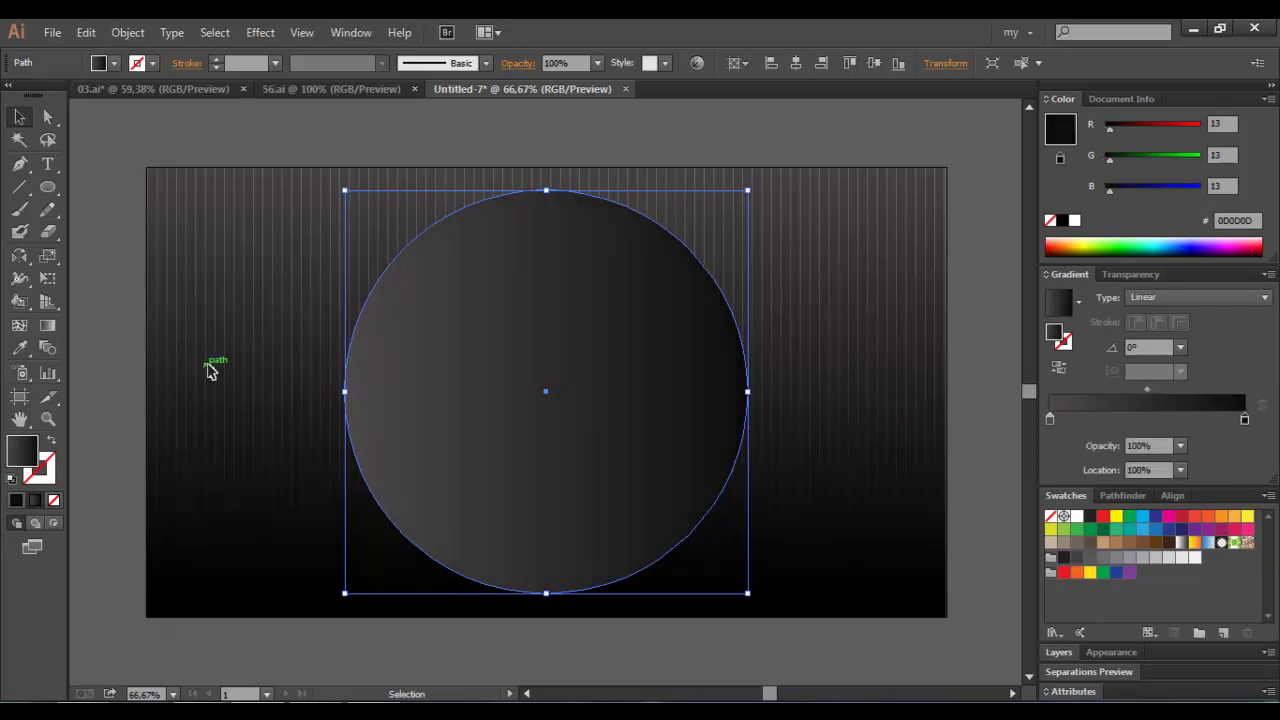
pyautogui.click(1155, 298)
pyautogui.click(1150, 335)
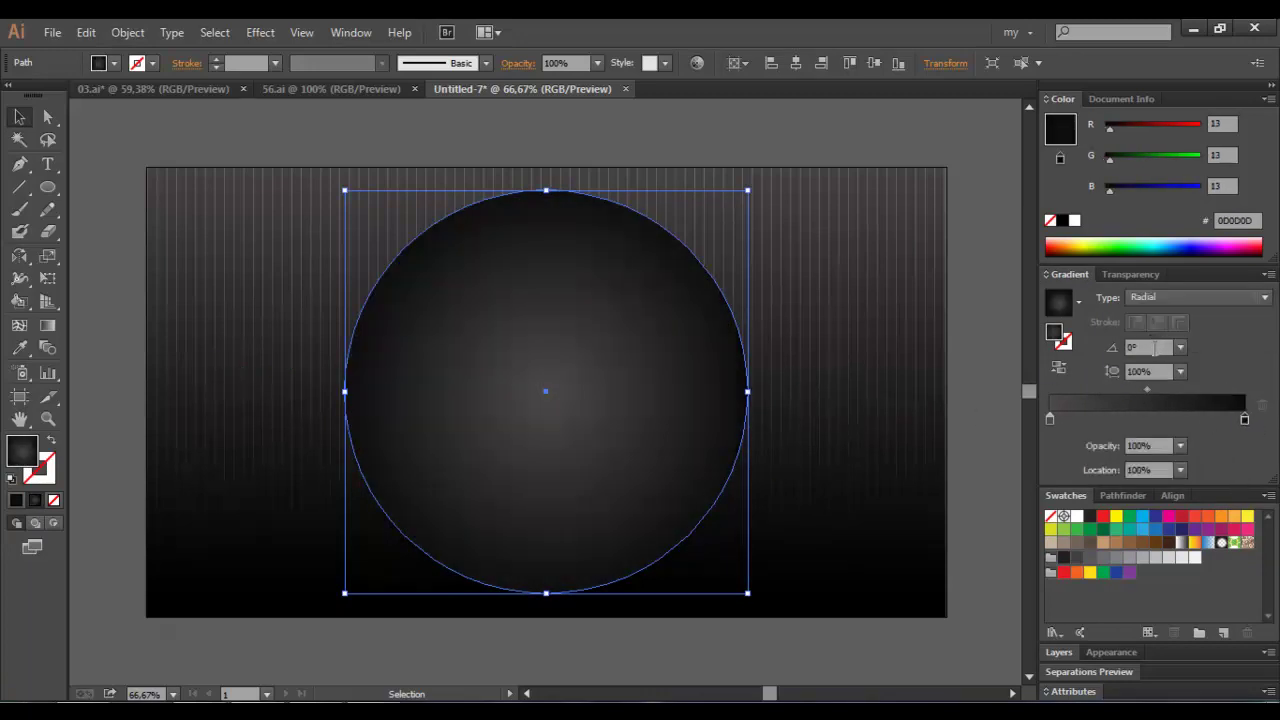
pyautogui.click(45, 327)
pyautogui.moveTo(540, 172); pyautogui.dragTo(545, 625)
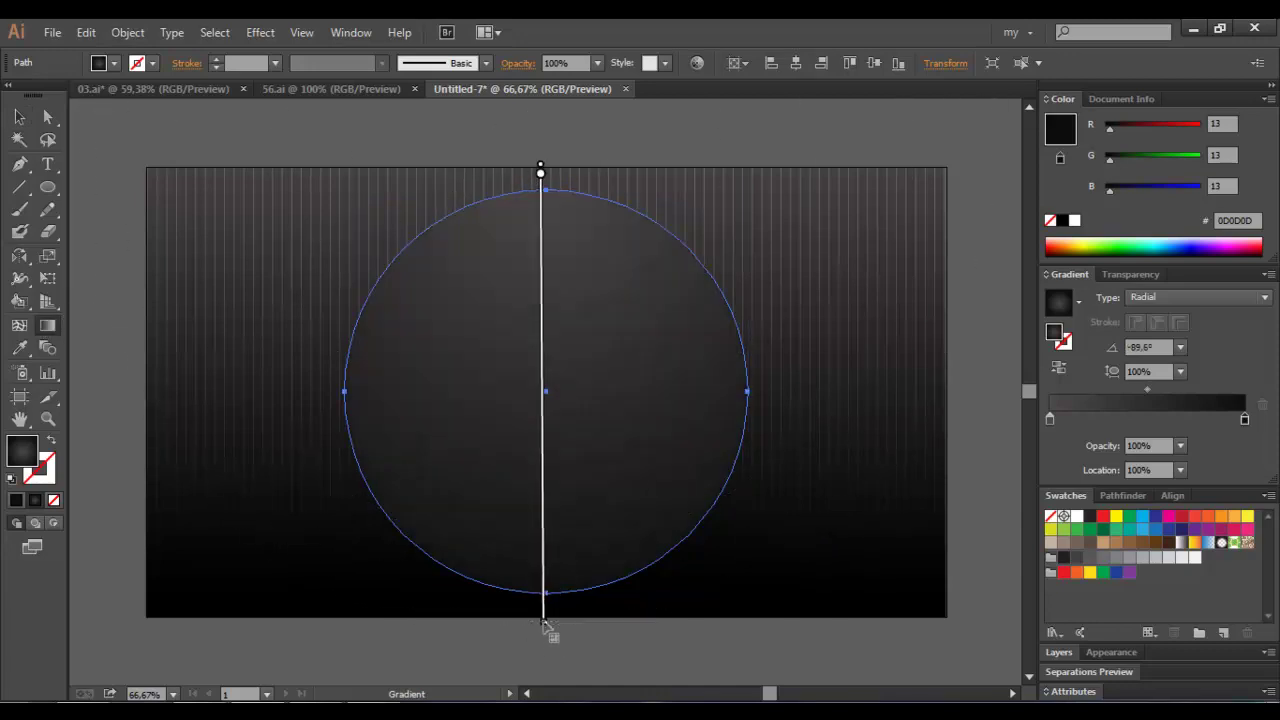
pyautogui.moveTo(544, 160); pyautogui.dragTo(547, 607)
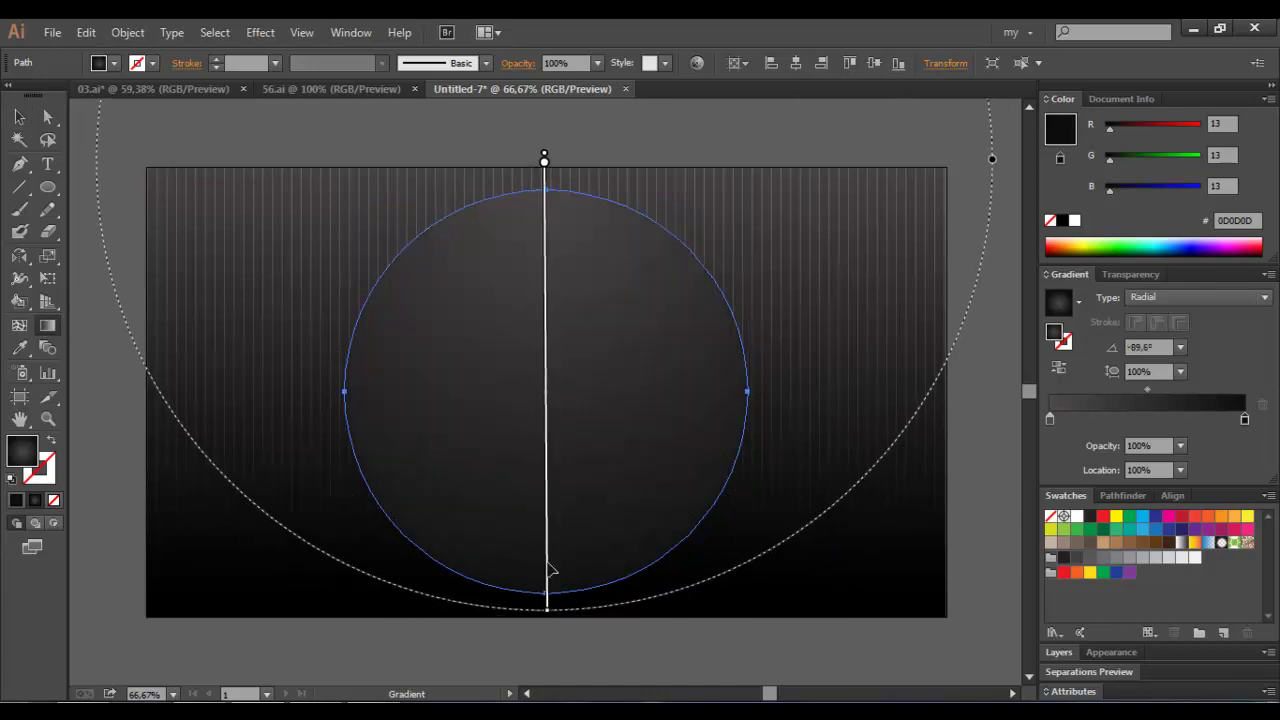
pyautogui.click(19, 116)
# Make a smaller concentric copy of the circle and resize it to about 450 px
pyautogui.click(257, 237)
pyautogui.click(486, 380)
pyautogui.press('v')
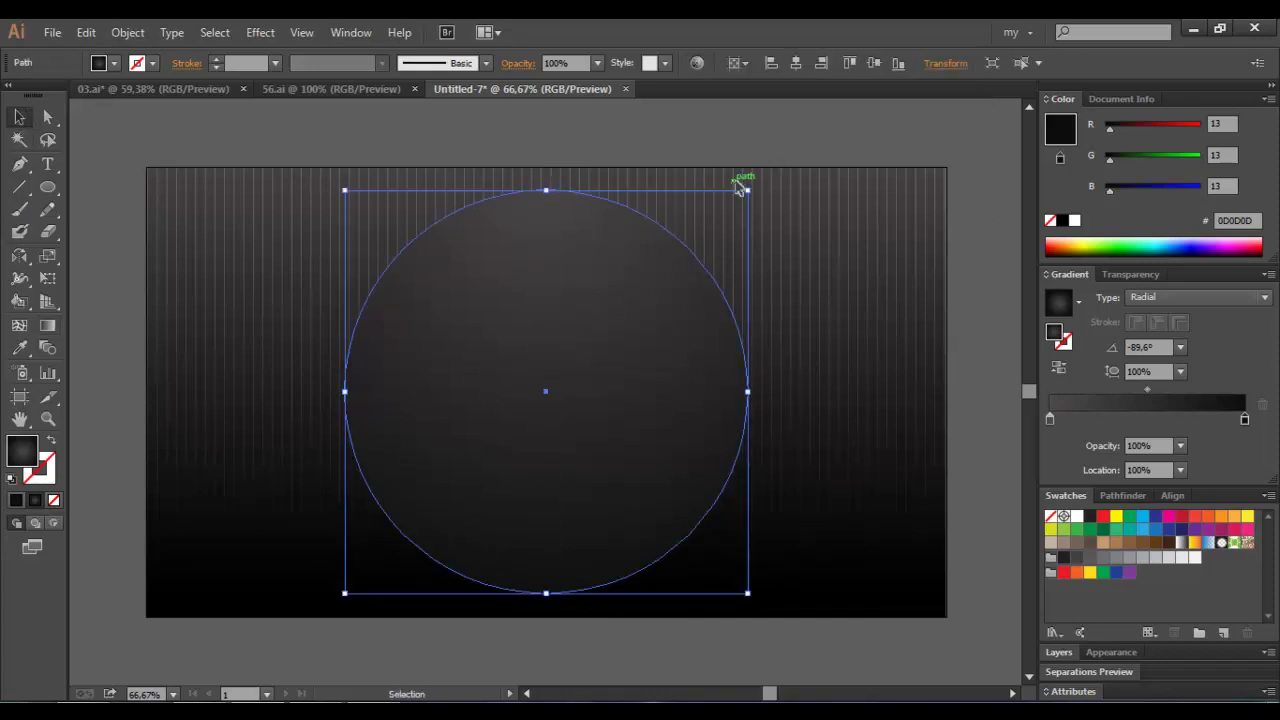
pyautogui.moveTo(749, 189); pyautogui.dragTo(649, 291)
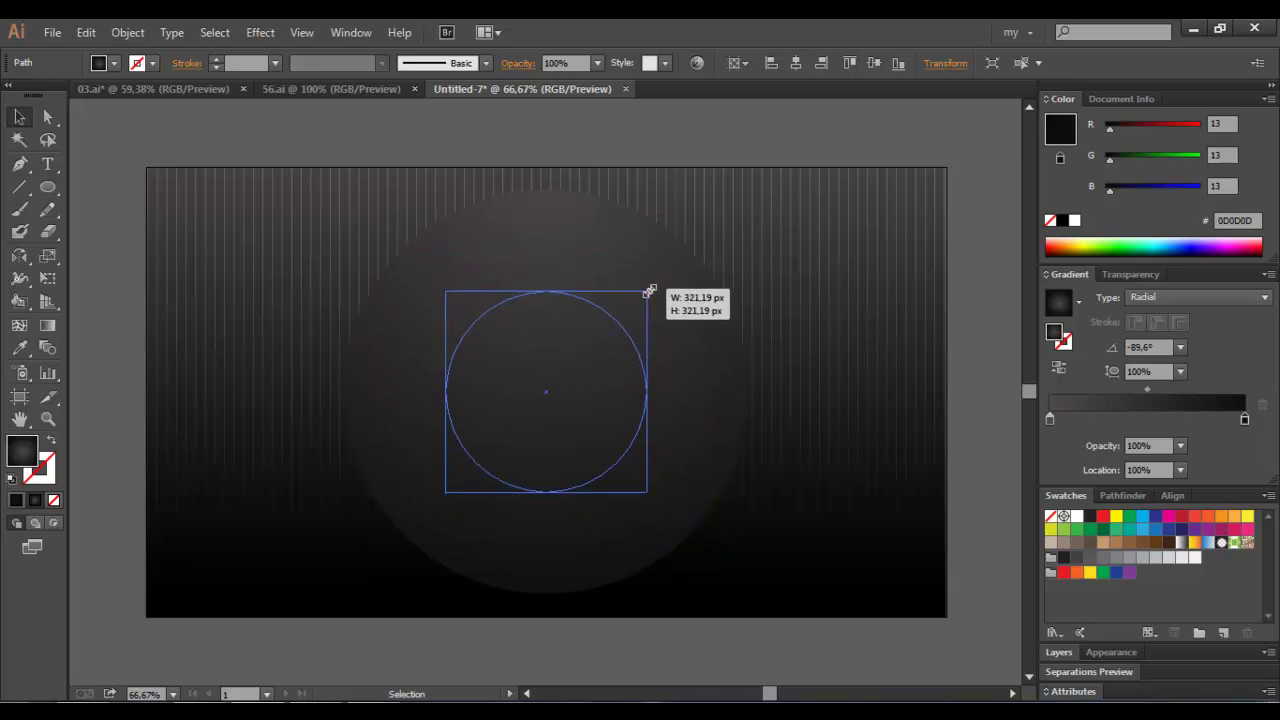
pyautogui.moveTo(649, 291); pyautogui.dragTo(649, 291)
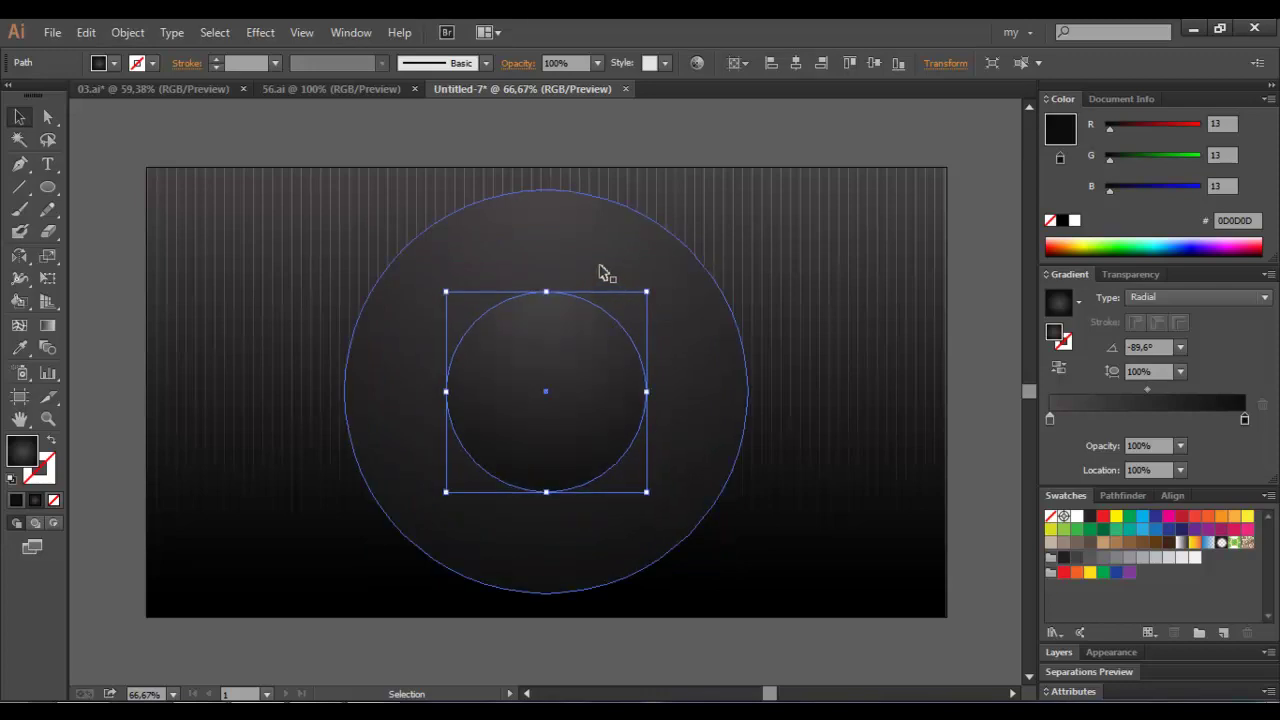
pyautogui.click(626, 318)
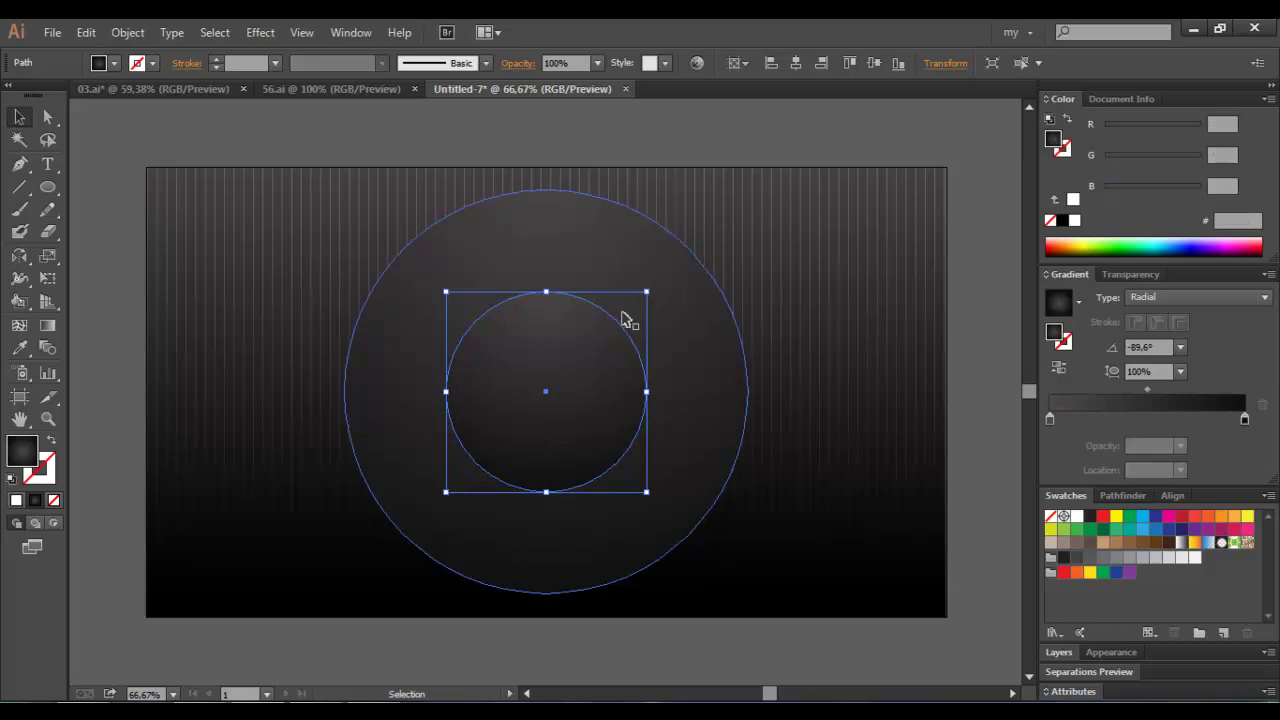
pyautogui.moveTo(650, 293); pyautogui.dragTo(714, 251)
# Subtract the inner circle with Minus Front to form a ring, then draw a new circle from its centre
pyautogui.keyDown('shift'); pyautogui.click(711, 323); pyautogui.keyUp('shift')
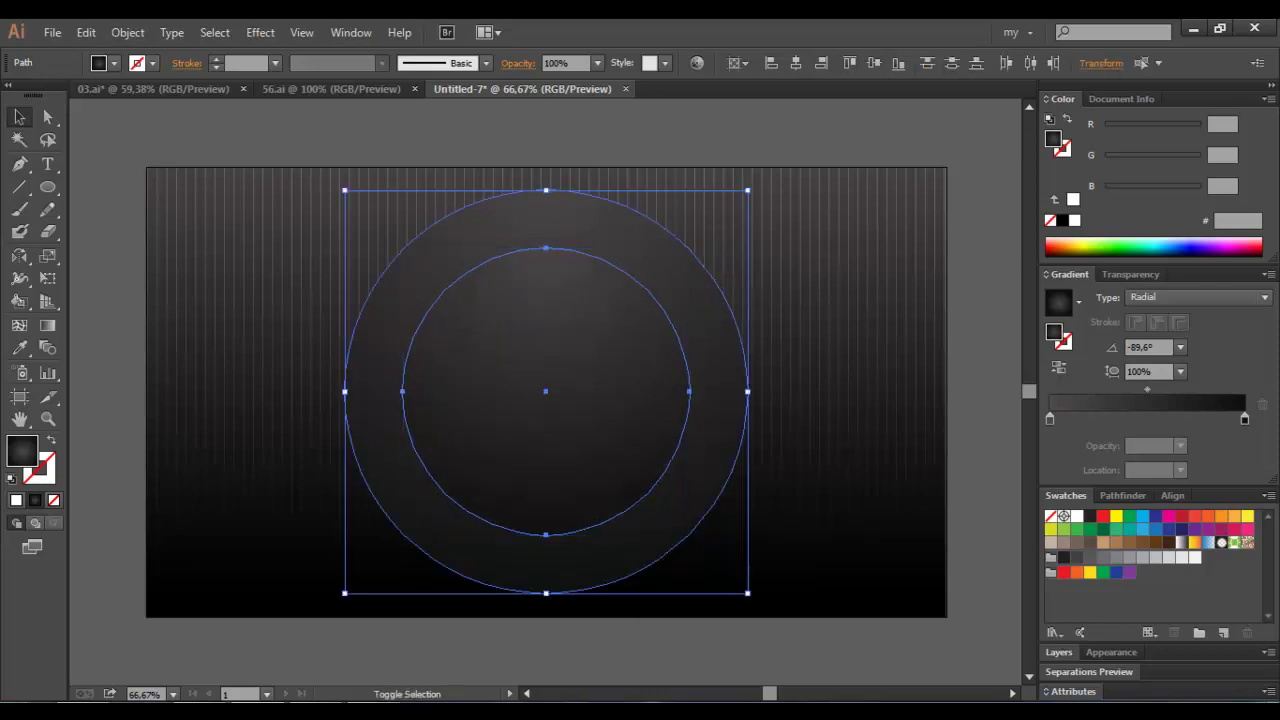
pyautogui.click(1130, 652)
pyautogui.click(1113, 537)
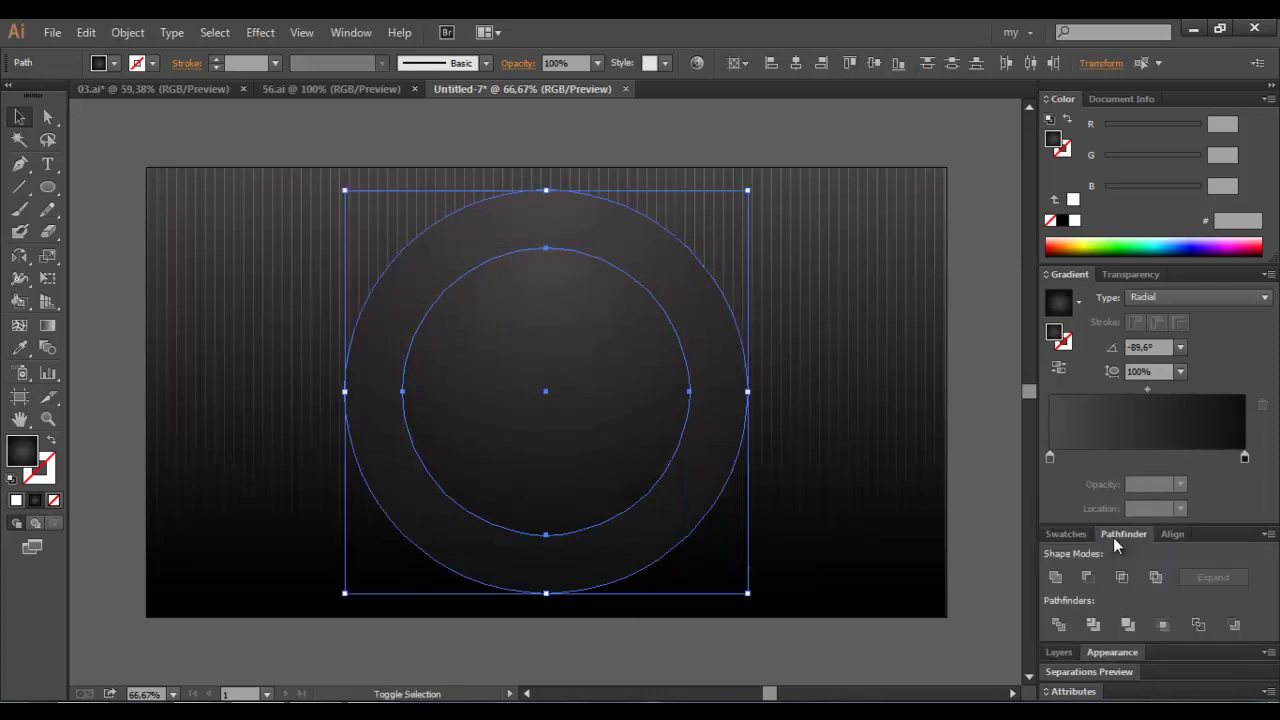
pyautogui.click(1089, 578)
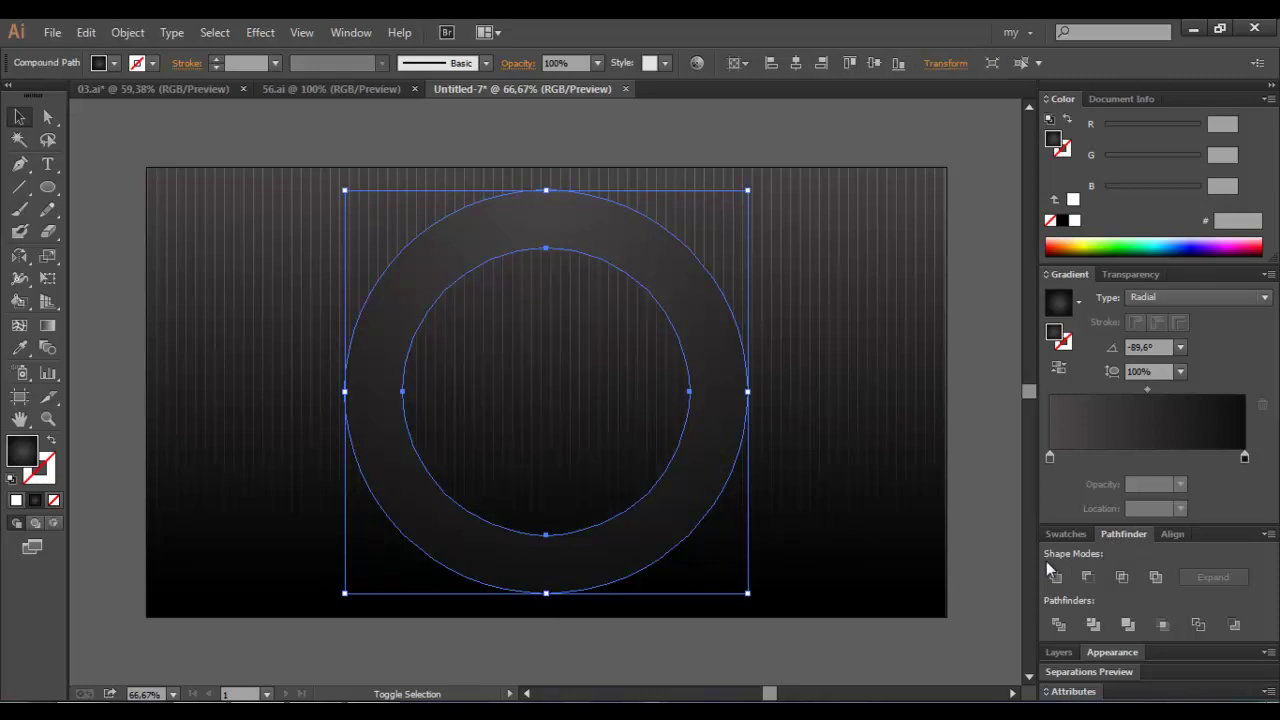
pyautogui.click(788, 362)
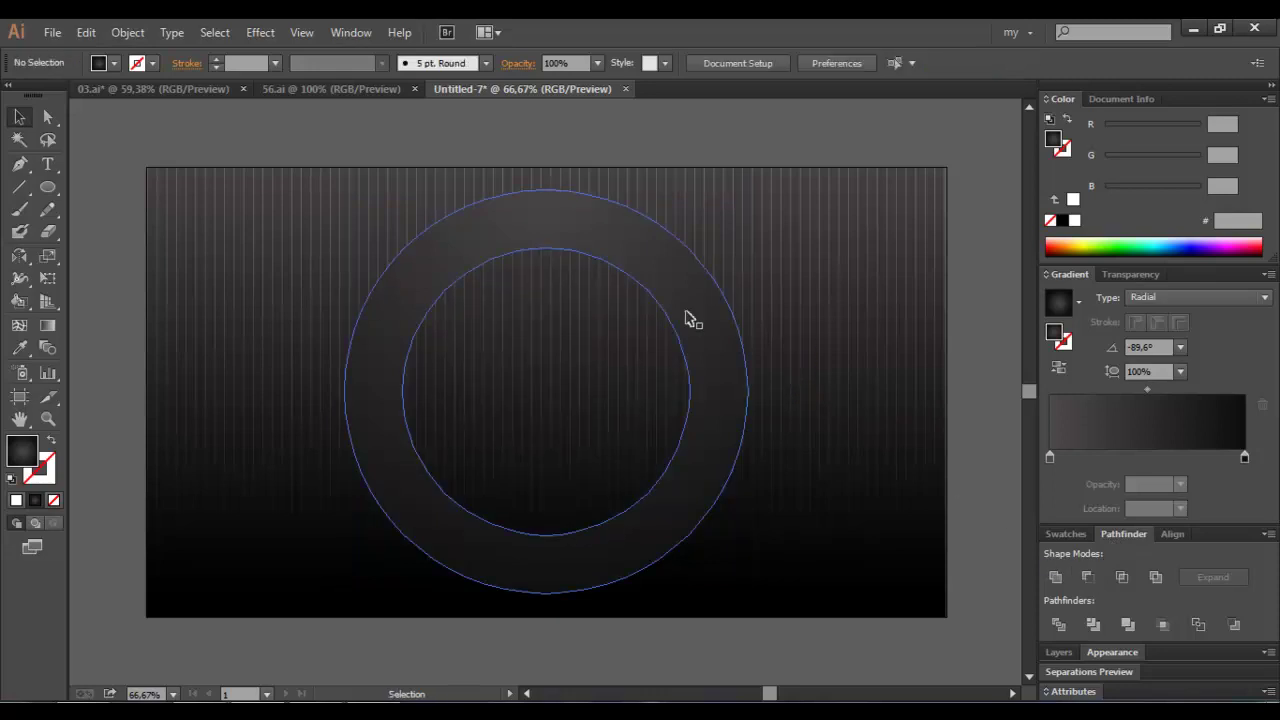
pyautogui.click(716, 356)
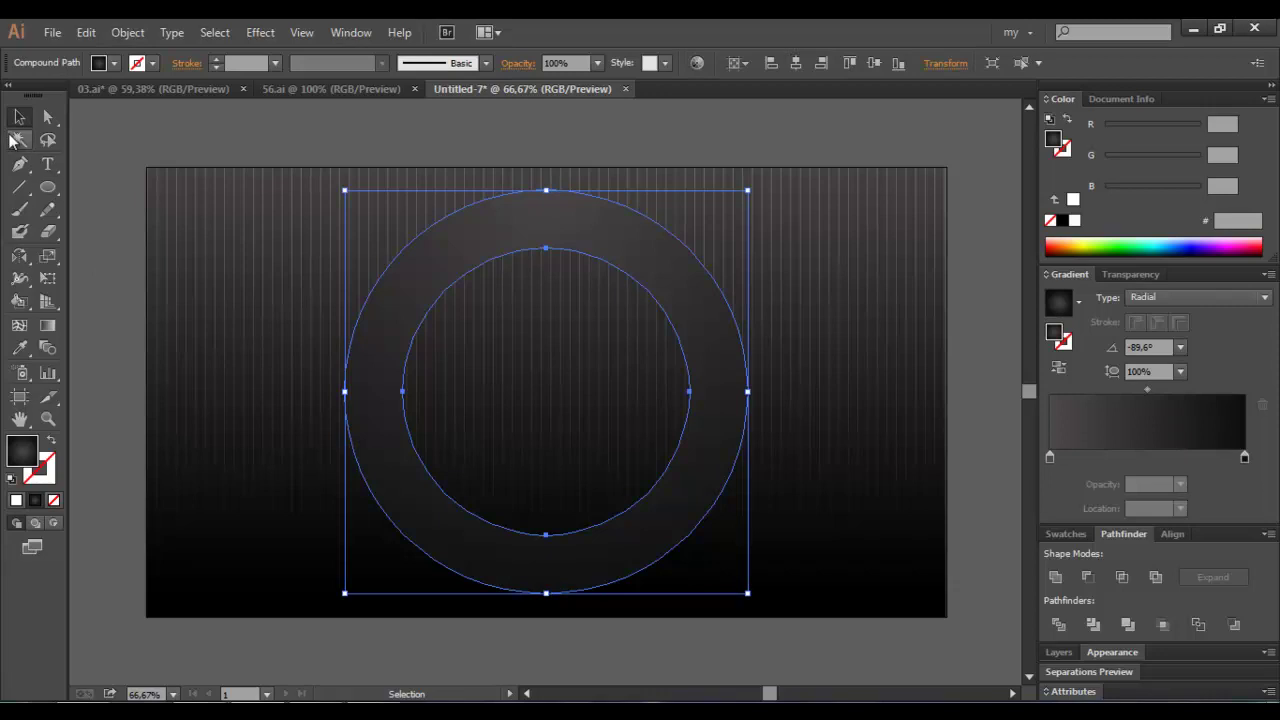
pyautogui.click(47, 187)
pyautogui.moveTo(545, 391); pyautogui.dragTo(747, 531)
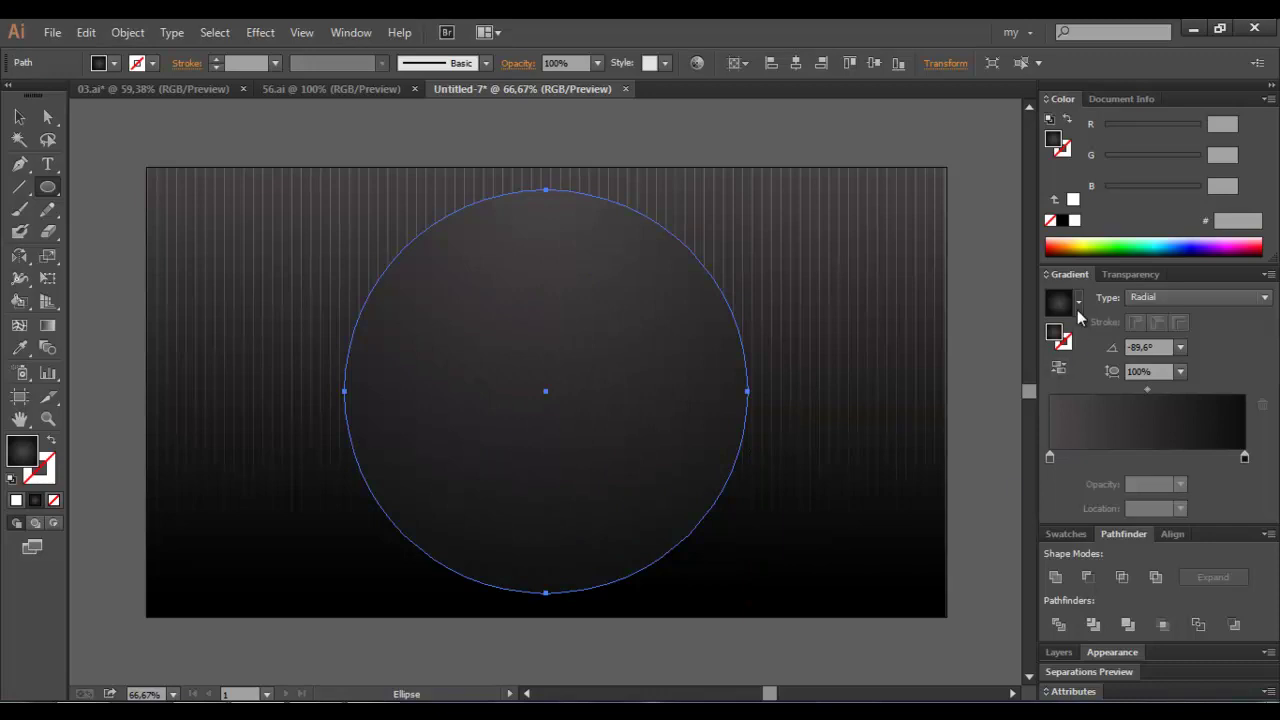
# Give the new circle a white-to-black linear gradient and adjust its opacity value
pyautogui.click(1062, 341)
pyautogui.moveTo(1244, 458)
pyautogui.mouseDown()
pyautogui.moveTo(1215, 458)
pyautogui.moveTo(1244, 458)
pyautogui.mouseUp()
pyautogui.click(585, 63)
pyautogui.write('50v')
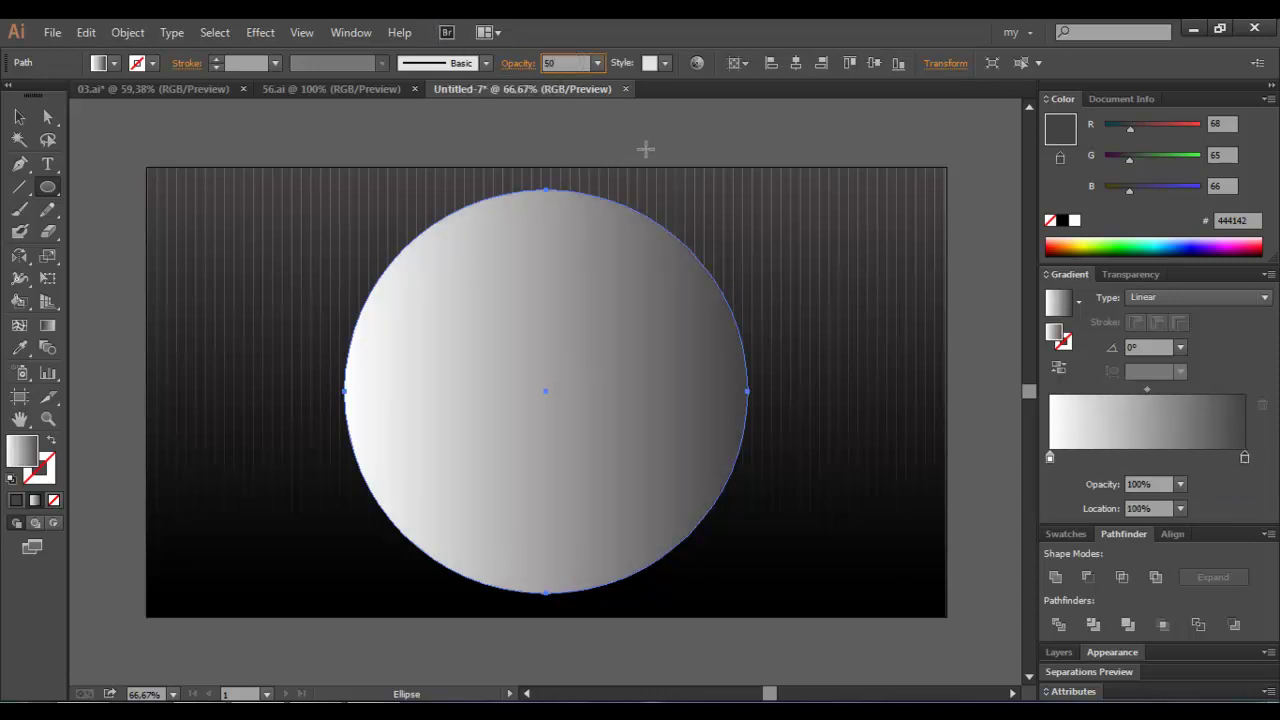
pyautogui.press('Escape')
# Draw a line diagonally across the gradient circle from lower-left to upper-right
pyautogui.press('v')
pyautogui.click(365, 398)
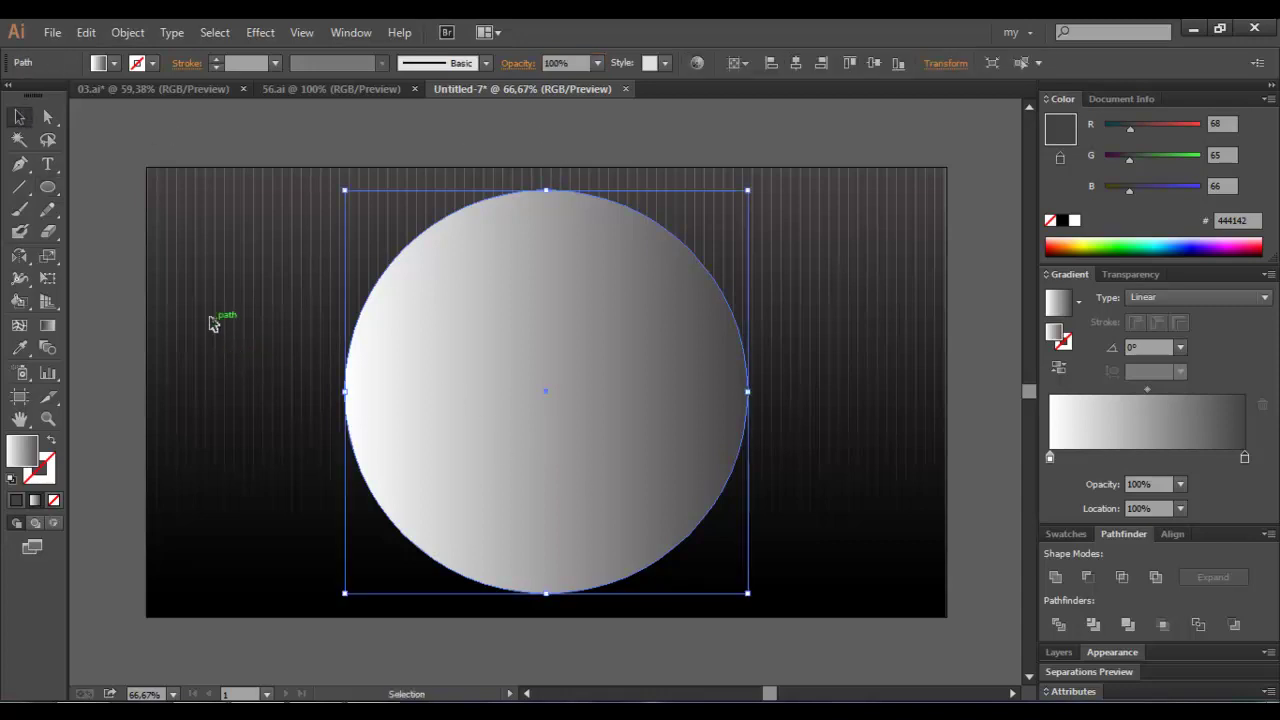
pyautogui.click(20, 187)
pyautogui.moveTo(405, 567); pyautogui.dragTo(718, 189)
# Alt-drag a copy of the circle and its diagonal line off to the right
pyautogui.press('v')
pyautogui.keyDown('shift'); pyautogui.click(470, 300); pyautogui.keyUp('shift')
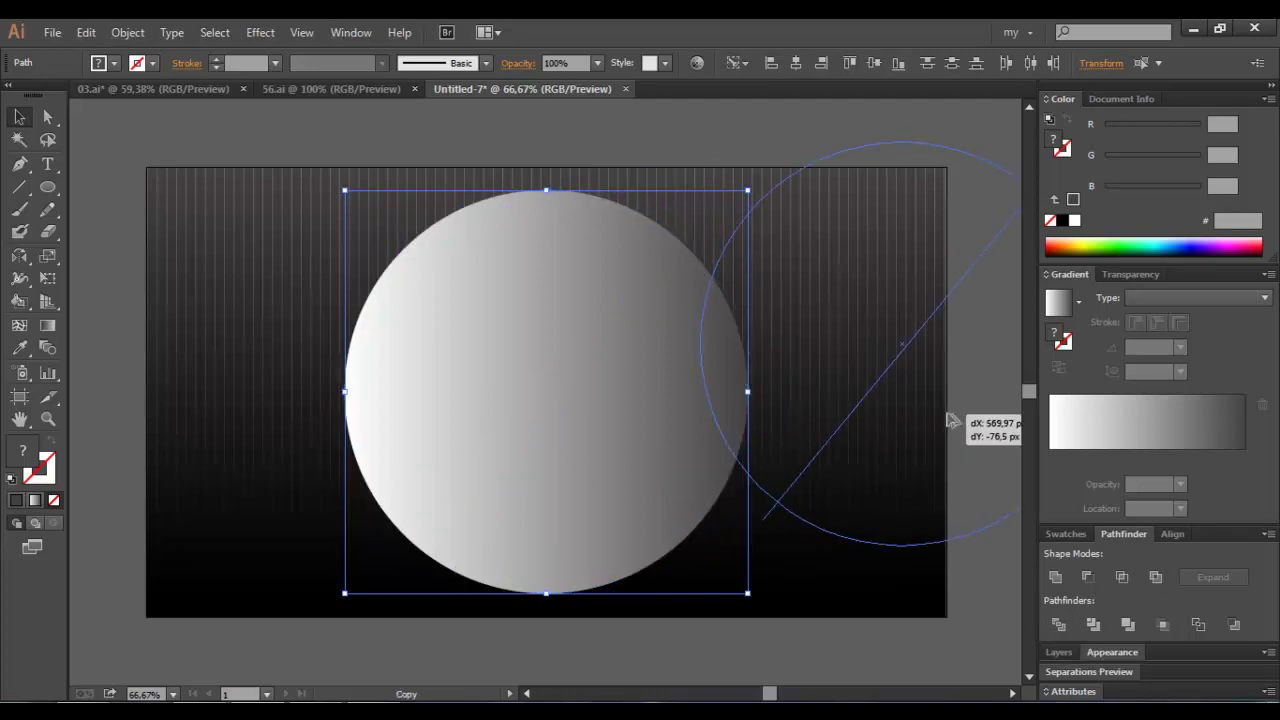
pyautogui.moveTo(600, 470); pyautogui.dragTo(893, 424)
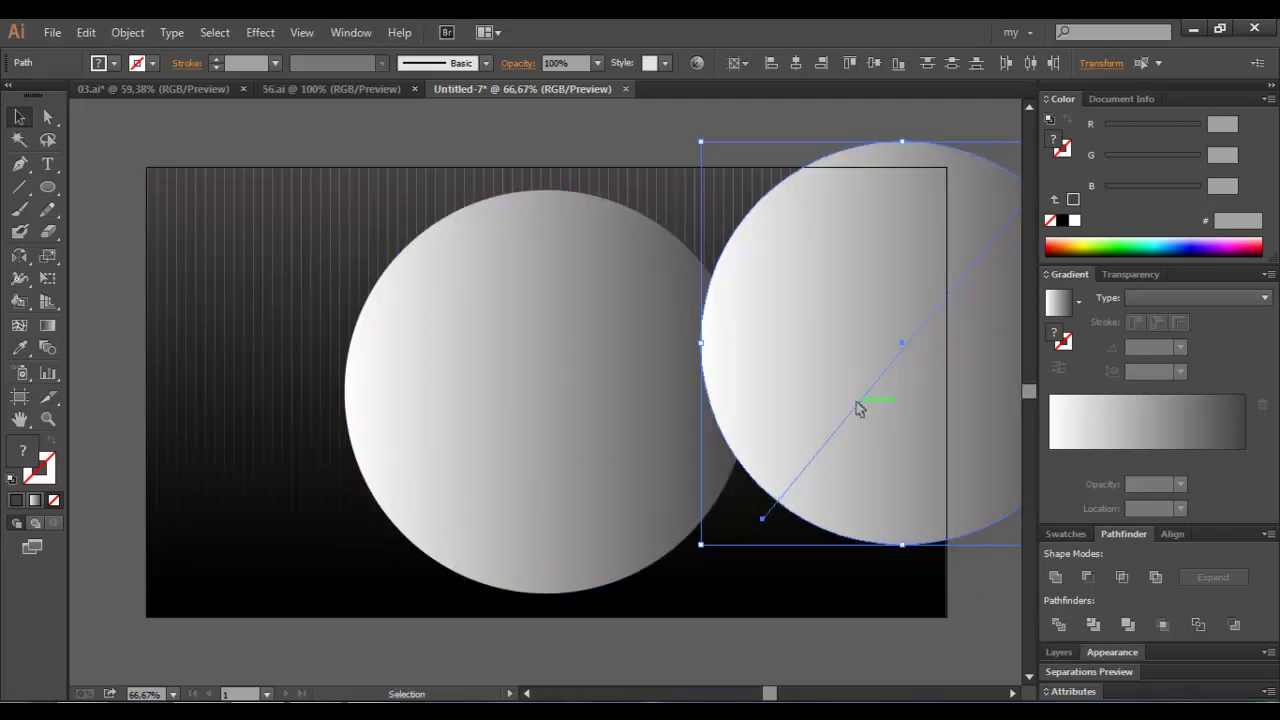
pyautogui.moveTo(860, 410); pyautogui.dragTo(800, 527)
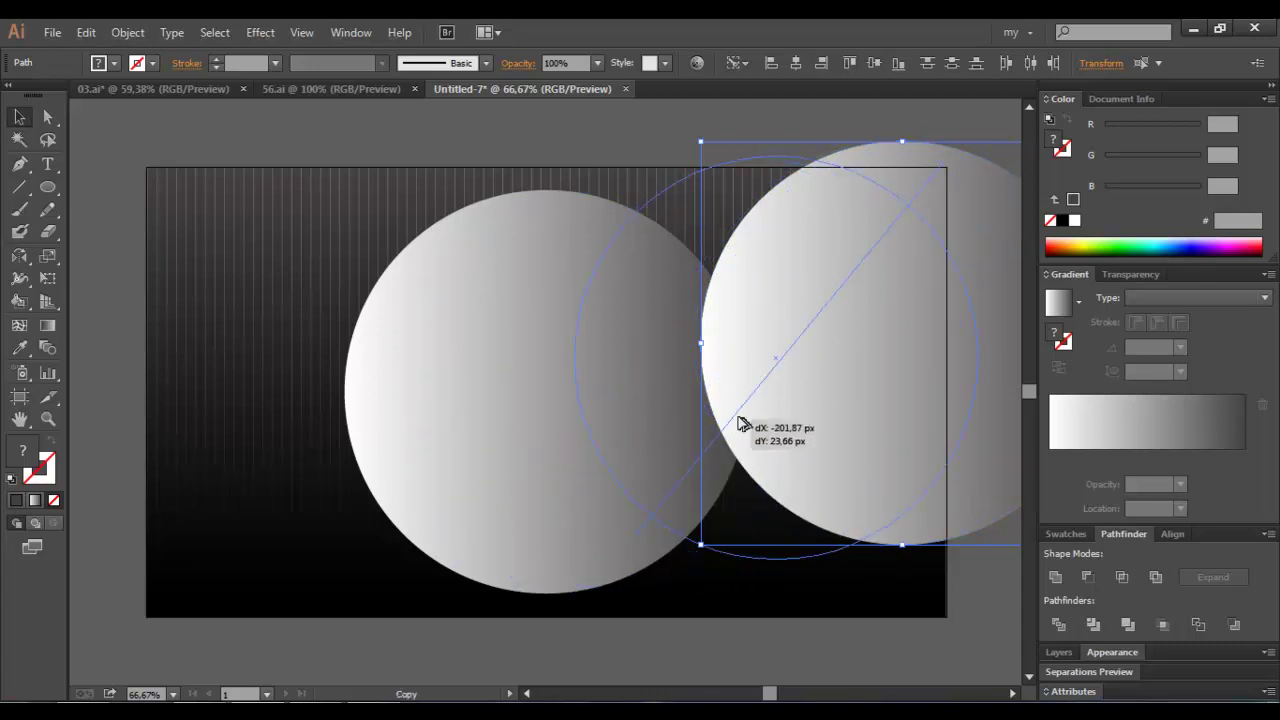
pyautogui.click(794, 554)
# Copy the diagonal line onto the left circle, parallel to the first line
pyautogui.click(814, 452)
pyautogui.moveTo(818, 456)
pyautogui.mouseDown()
pyautogui.moveTo(414, 528)
pyautogui.moveTo(418, 538)
pyautogui.moveTo(340, 515)
pyautogui.mouseUp()
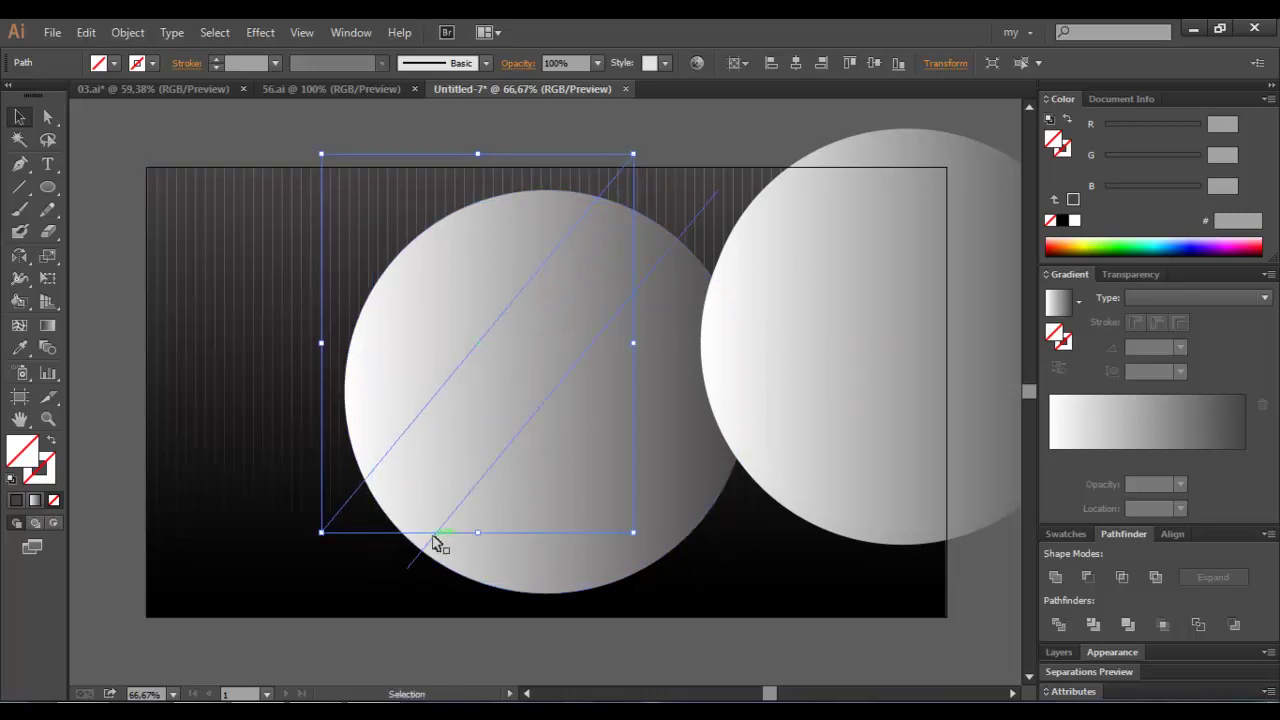
pyautogui.hotkey('ctrl', 'z')
pyautogui.click(511, 561)
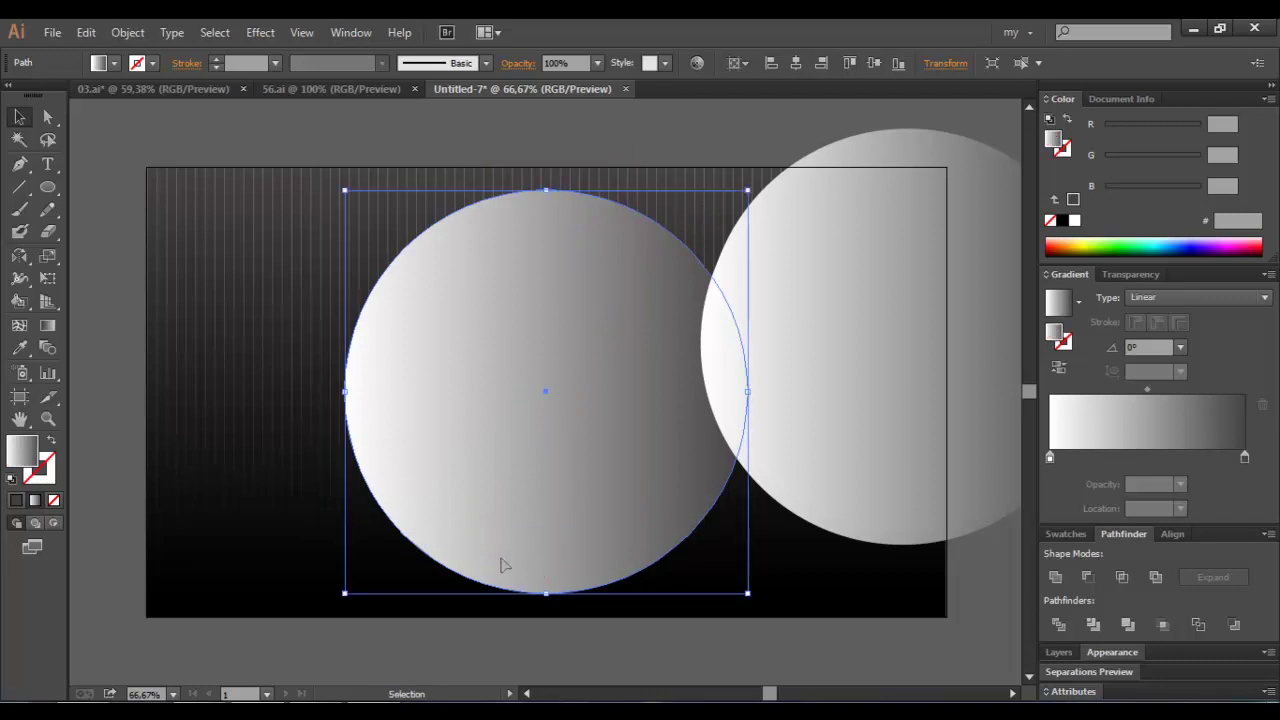
# Try dividing the circle along the diagonal line and ungrouping it, then undo the division
pyautogui.keyDown('shift'); pyautogui.click(403, 558); pyautogui.keyUp('shift')
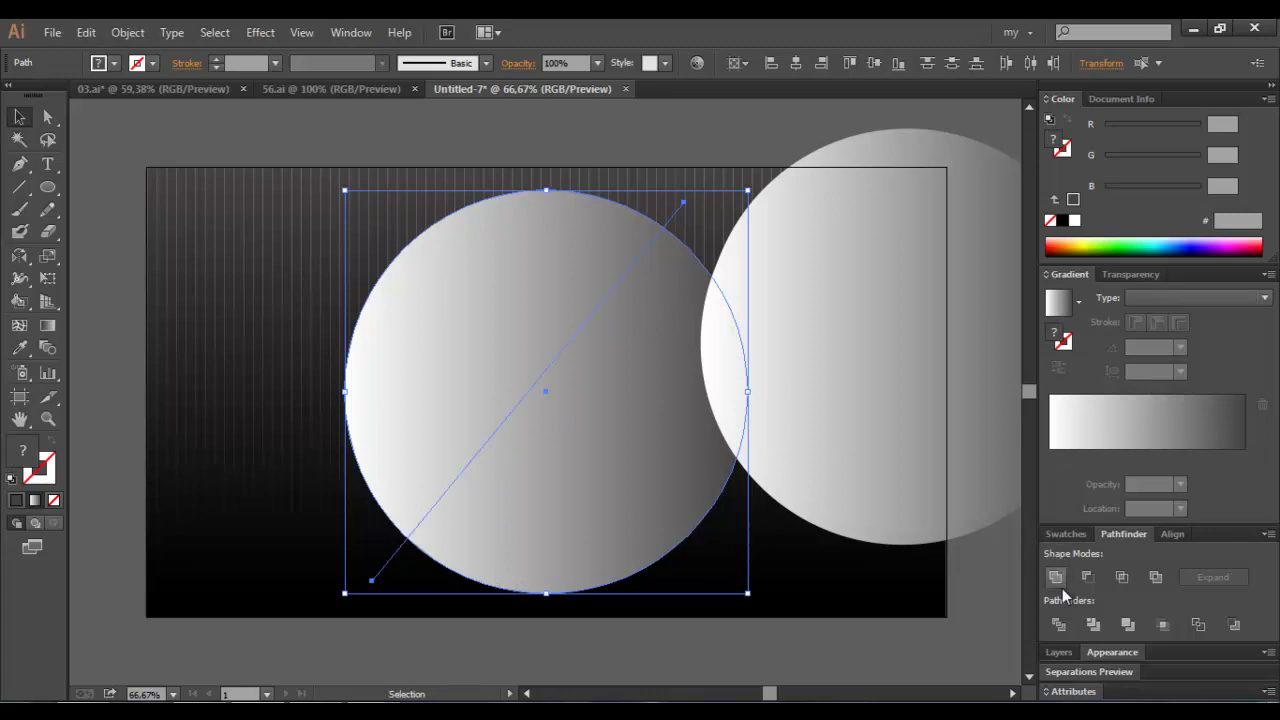
pyautogui.hotkey('ctrl', 'g')
pyautogui.rightClick(540, 499)
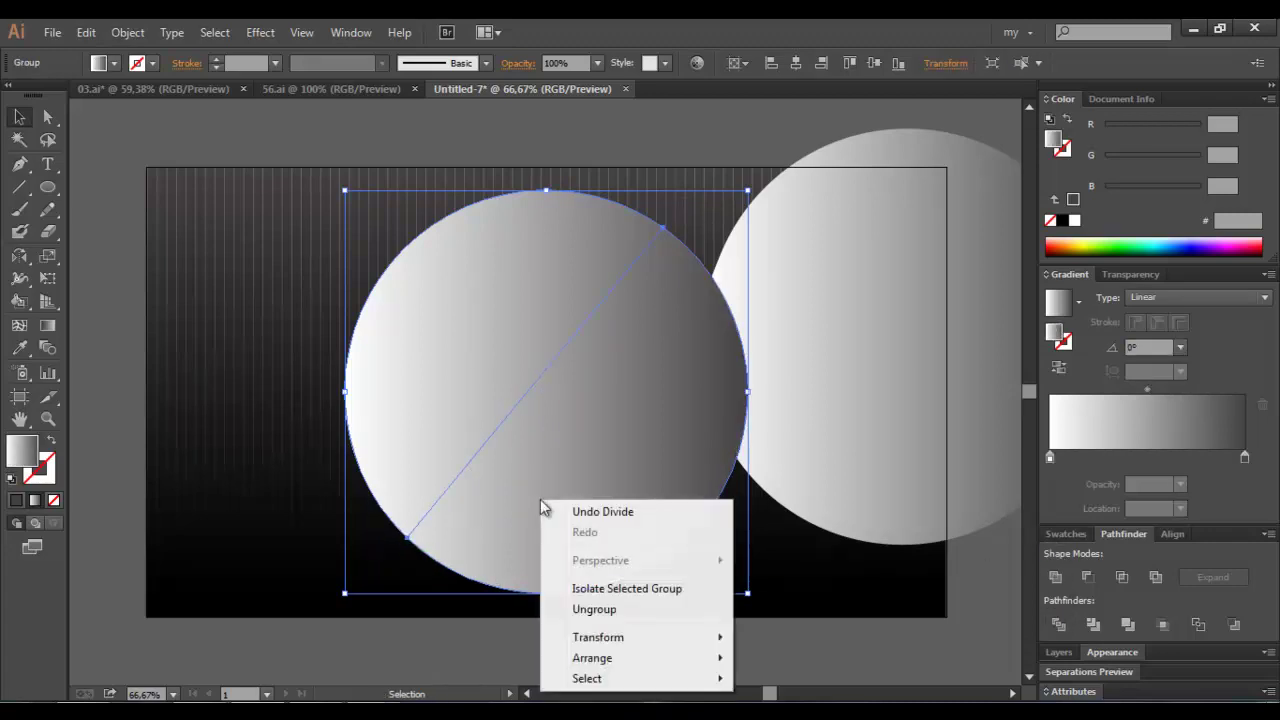
pyautogui.click(586, 606)
pyautogui.click(790, 598)
pyautogui.click(634, 508)
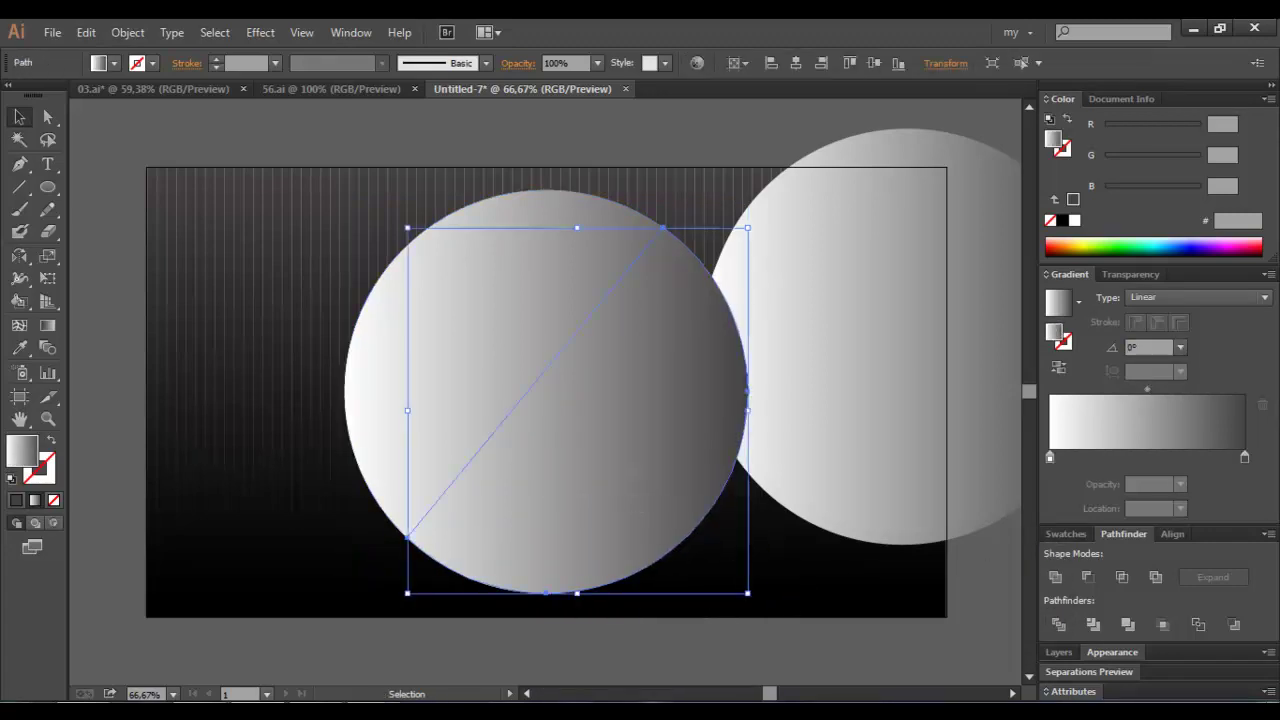
pyautogui.hotkey('ctrl', 'z')
# Divide the left circle along the first diagonal line with Pathfinder and ungroup the pieces
pyautogui.click(345, 425)
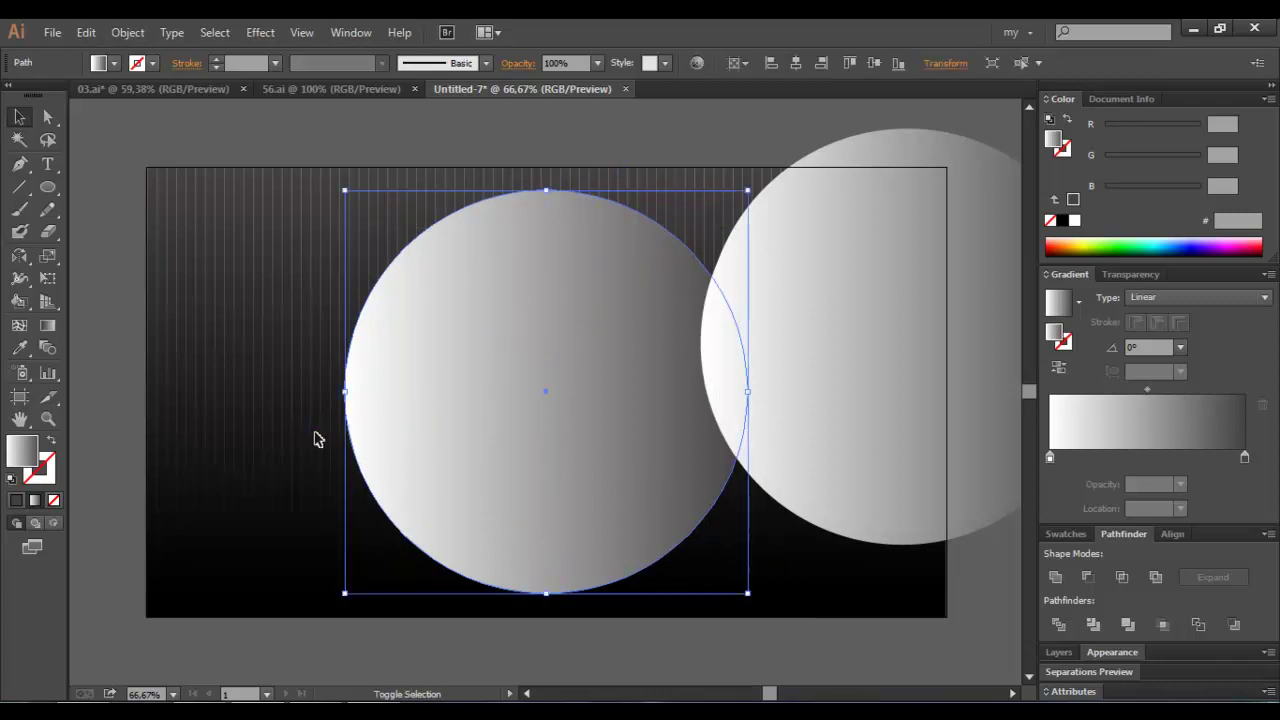
pyautogui.moveTo(336, 477); pyautogui.dragTo(380, 523)
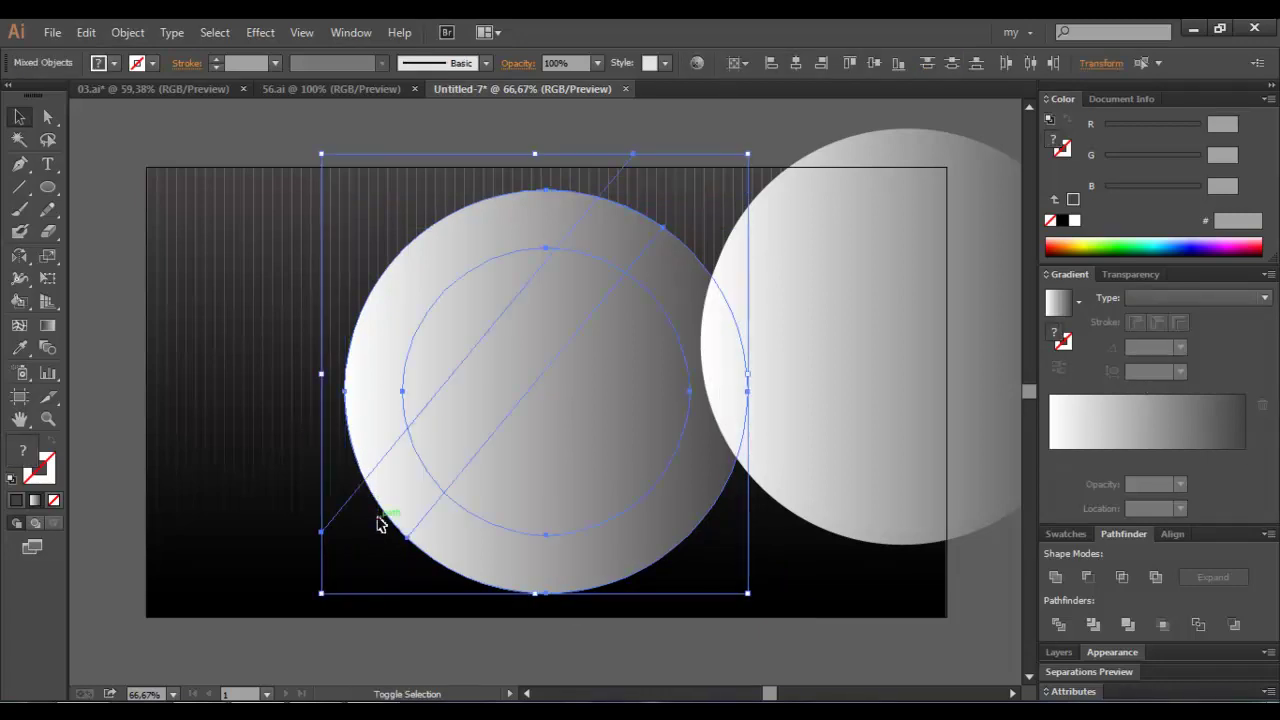
pyautogui.click(368, 535)
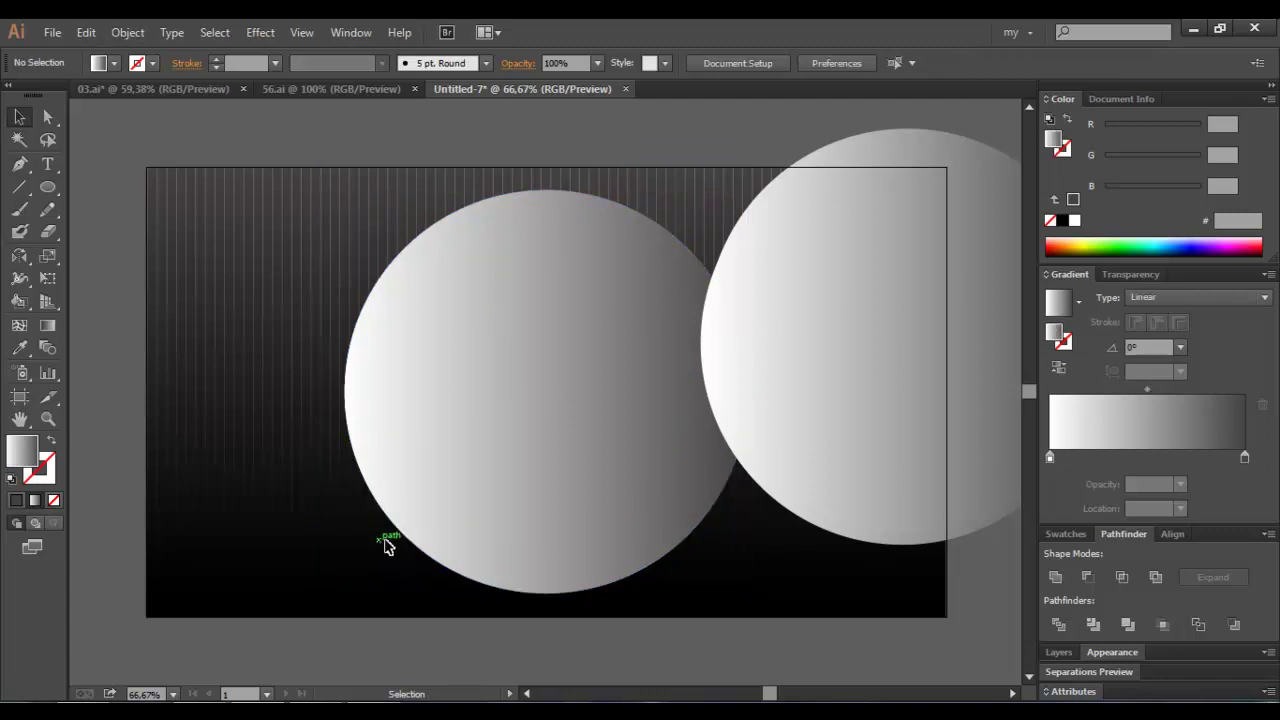
pyautogui.click(438, 548)
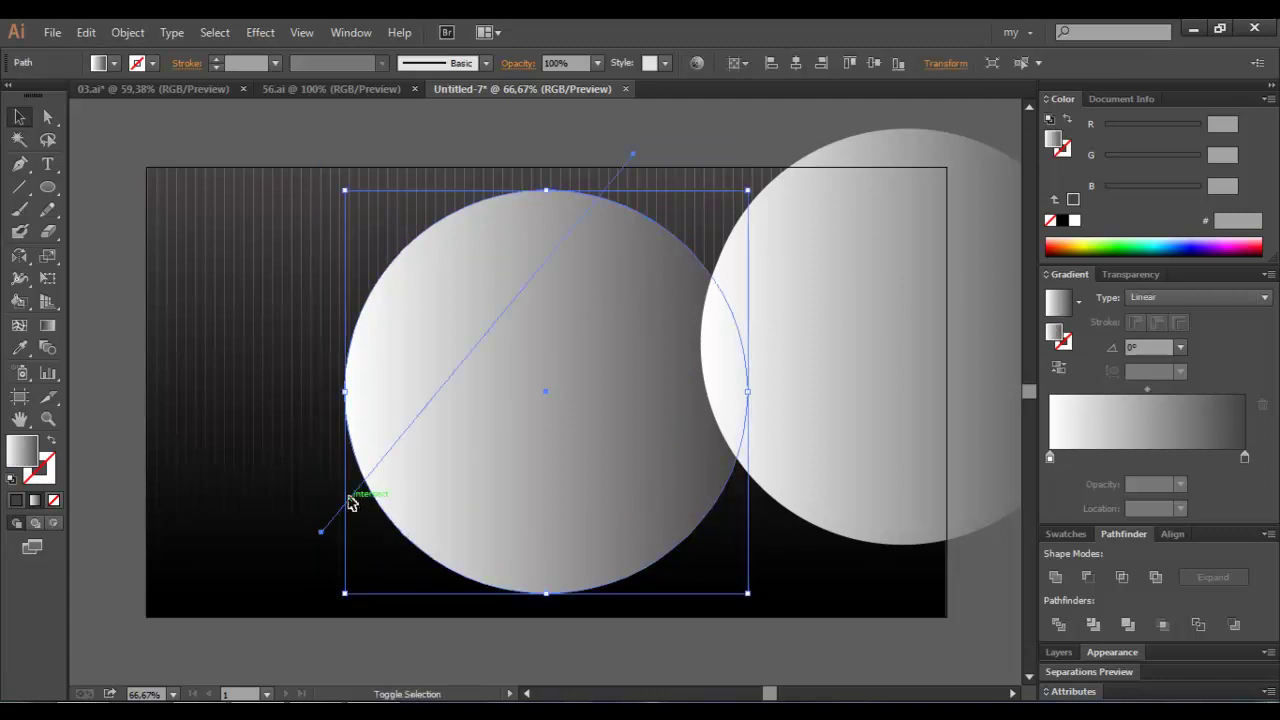
pyautogui.keyDown('shift'); pyautogui.click(350, 502); pyautogui.keyUp('shift')
pyautogui.click(1058, 624)
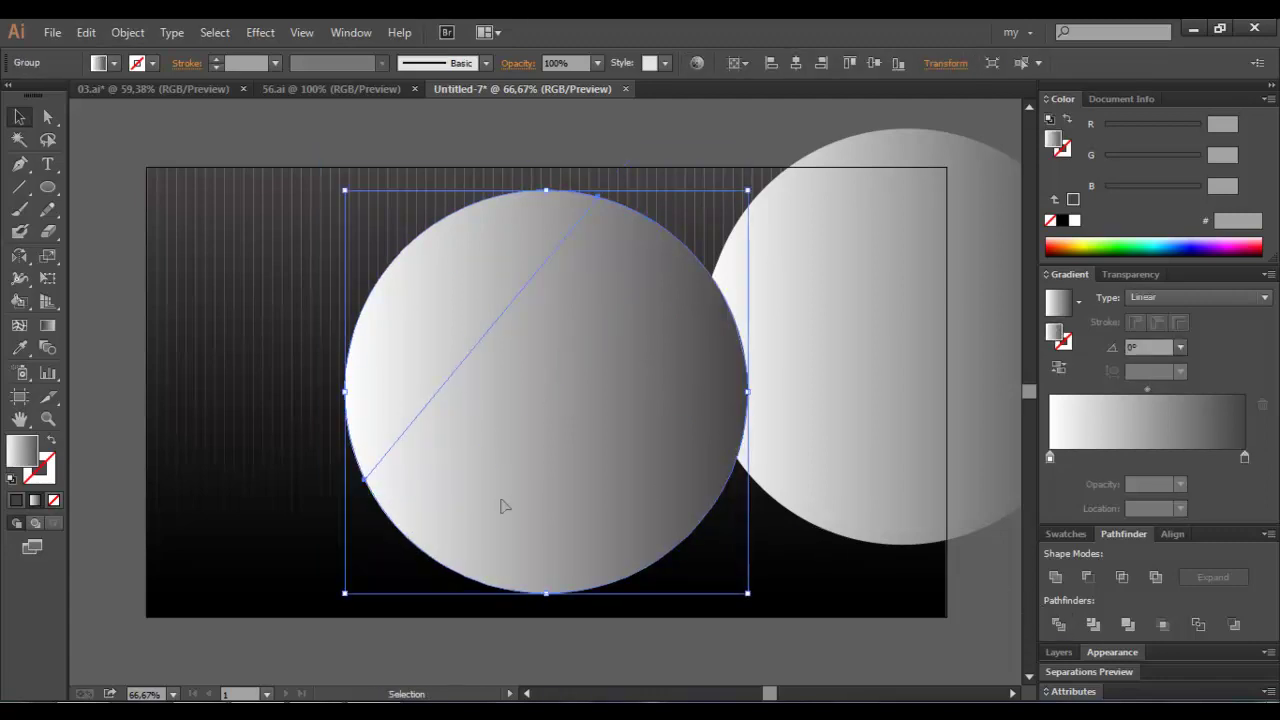
pyautogui.rightClick(477, 481)
pyautogui.click(528, 590)
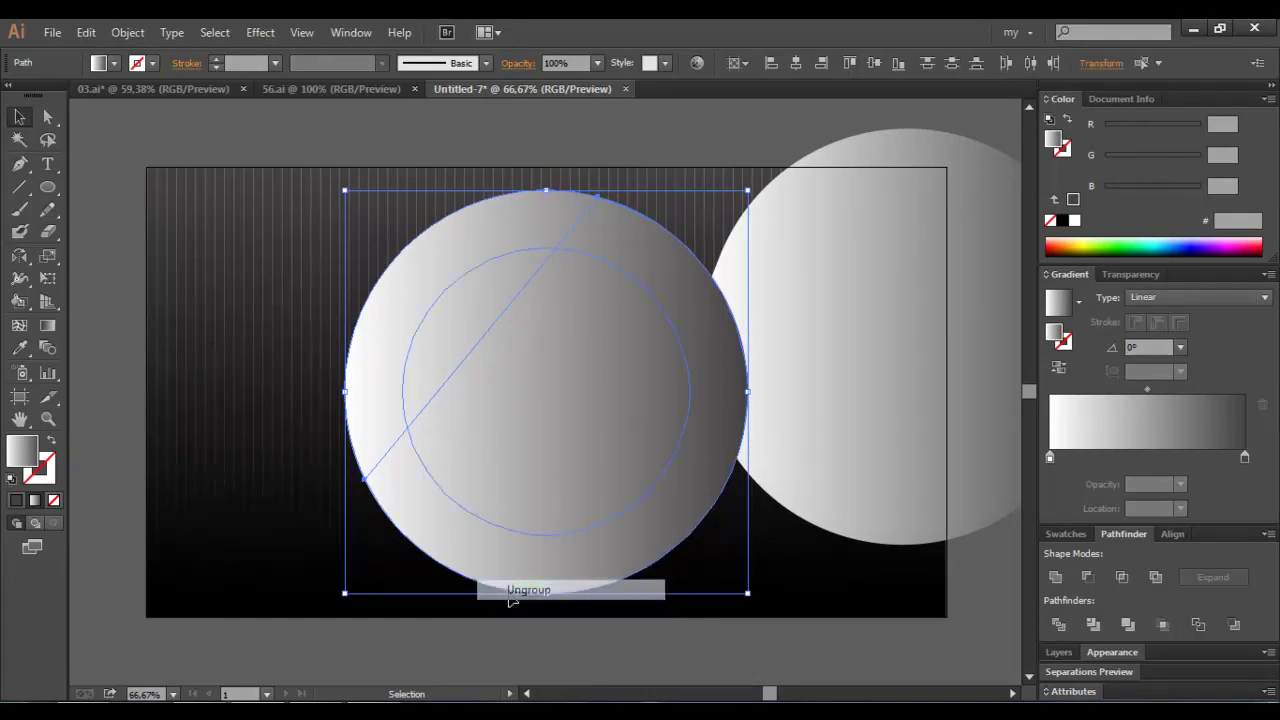
pyautogui.click(412, 628)
pyautogui.click(589, 500)
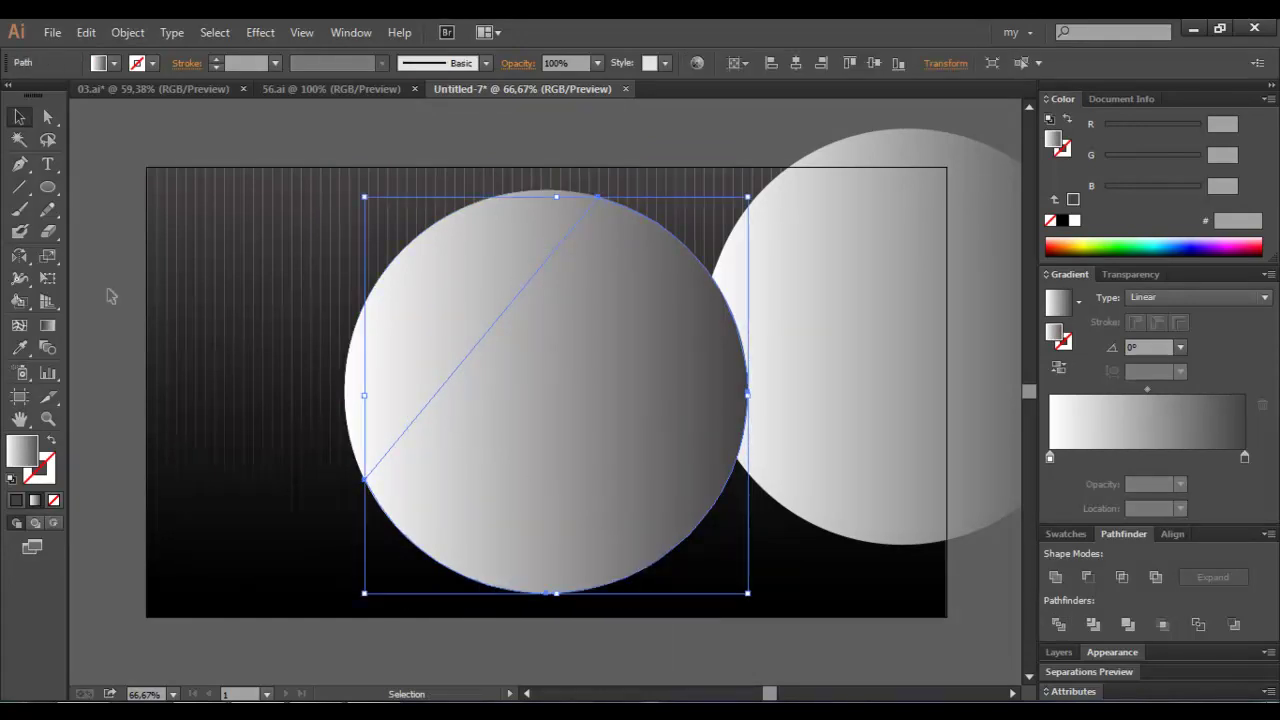
# Move the second diagonal line onto the left circle and delete the right-hand circle copy
pyautogui.click(900, 380)
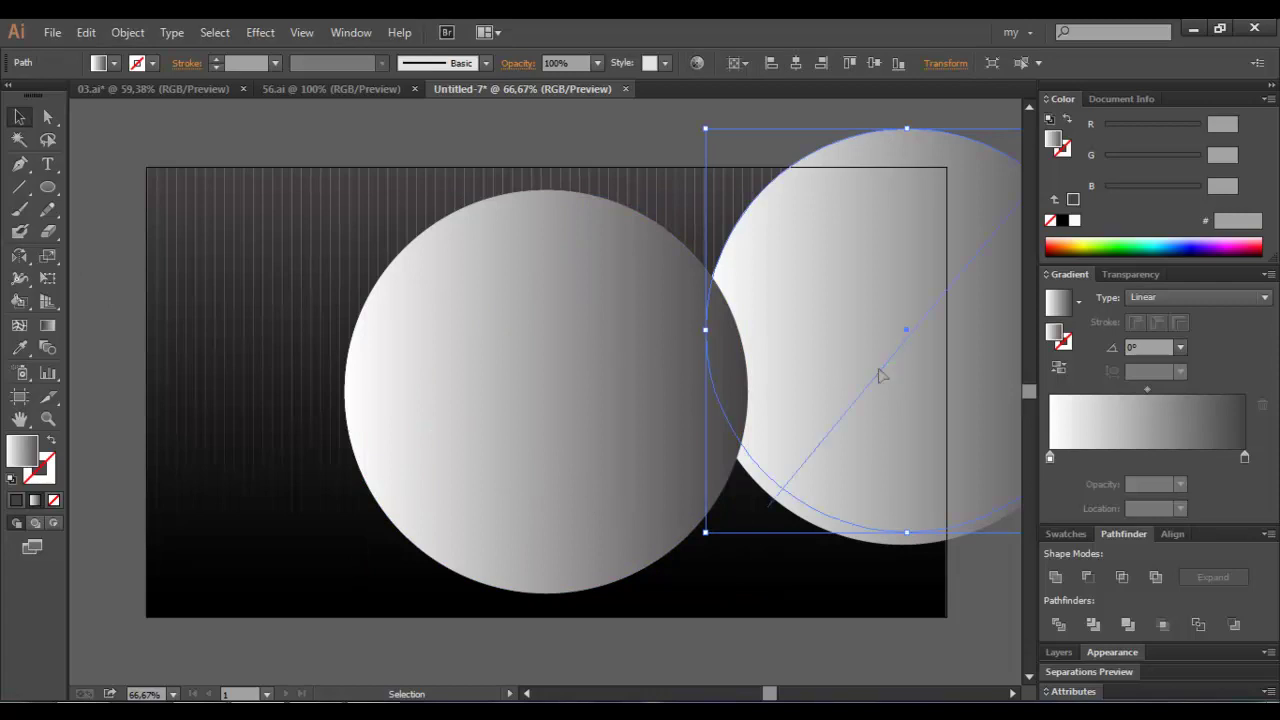
pyautogui.moveTo(864, 382); pyautogui.dragTo(630, 522)
pyautogui.click(880, 468)
pyautogui.press('Delete')
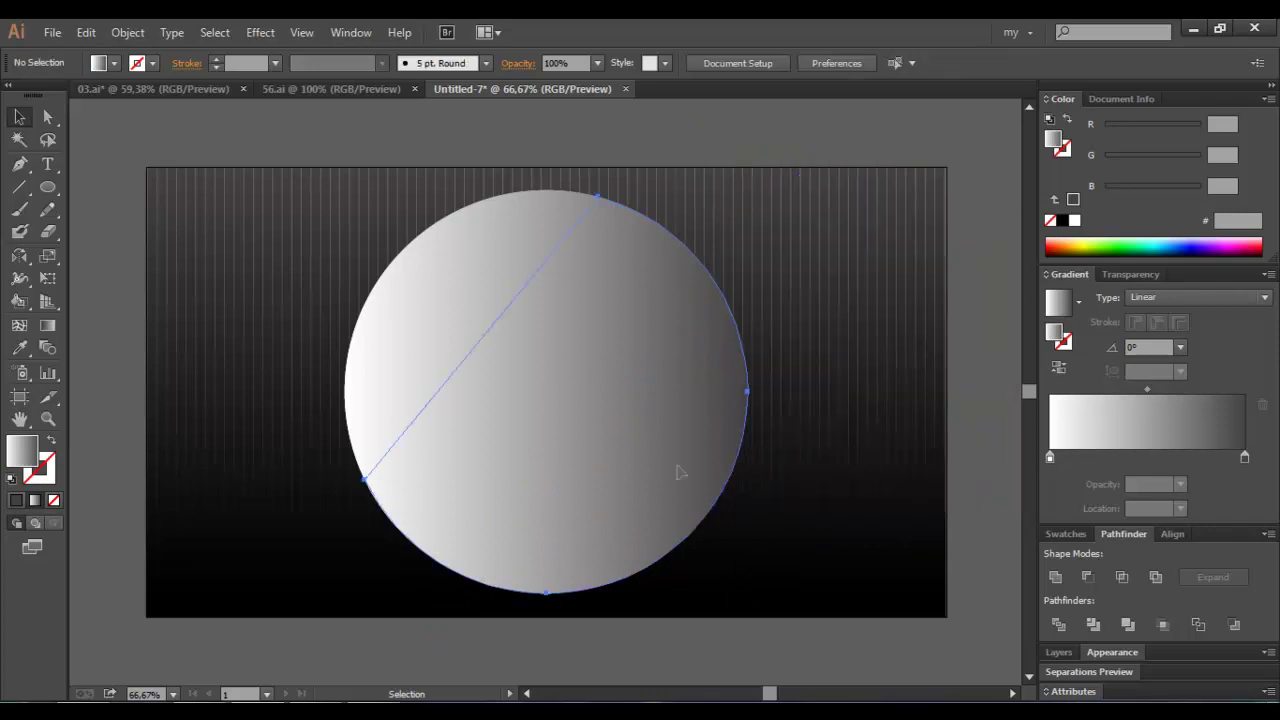
# Divide the circle along the second line, ungroup, and delete the middle diagonal strip
pyautogui.click(679, 472)
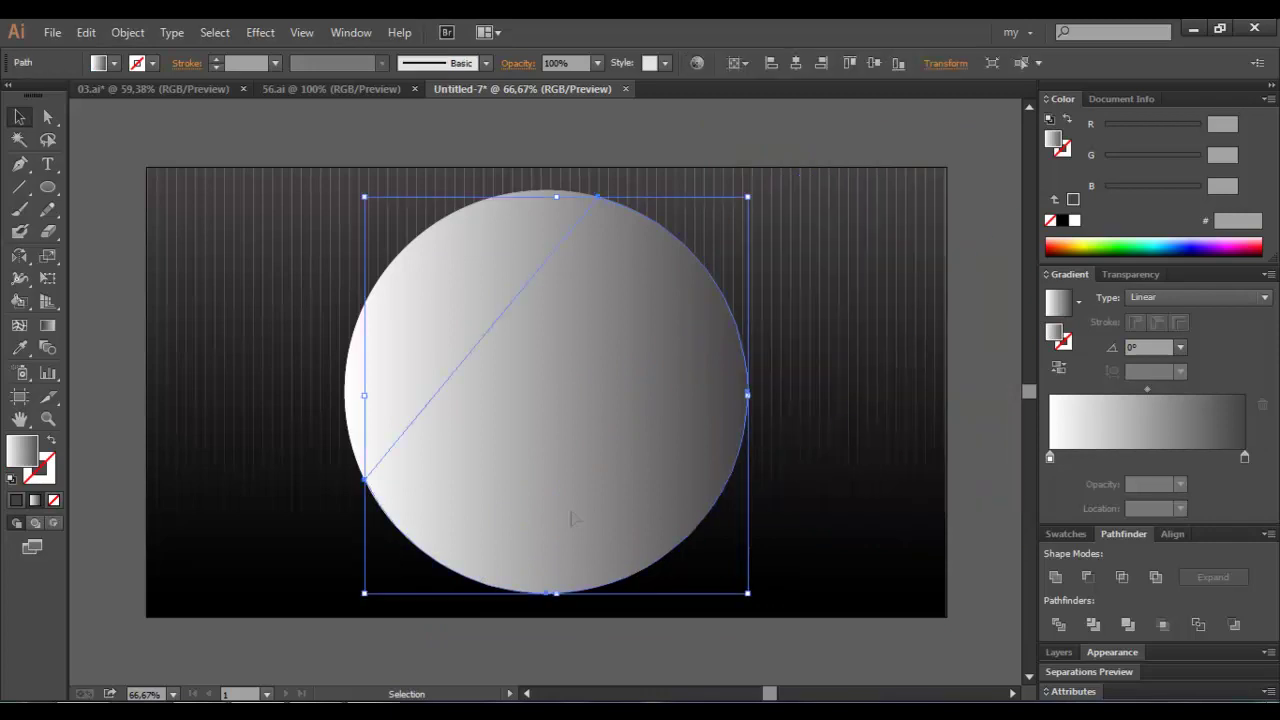
pyautogui.keyDown('shift'); pyautogui.click(476, 594); pyautogui.keyUp('shift')
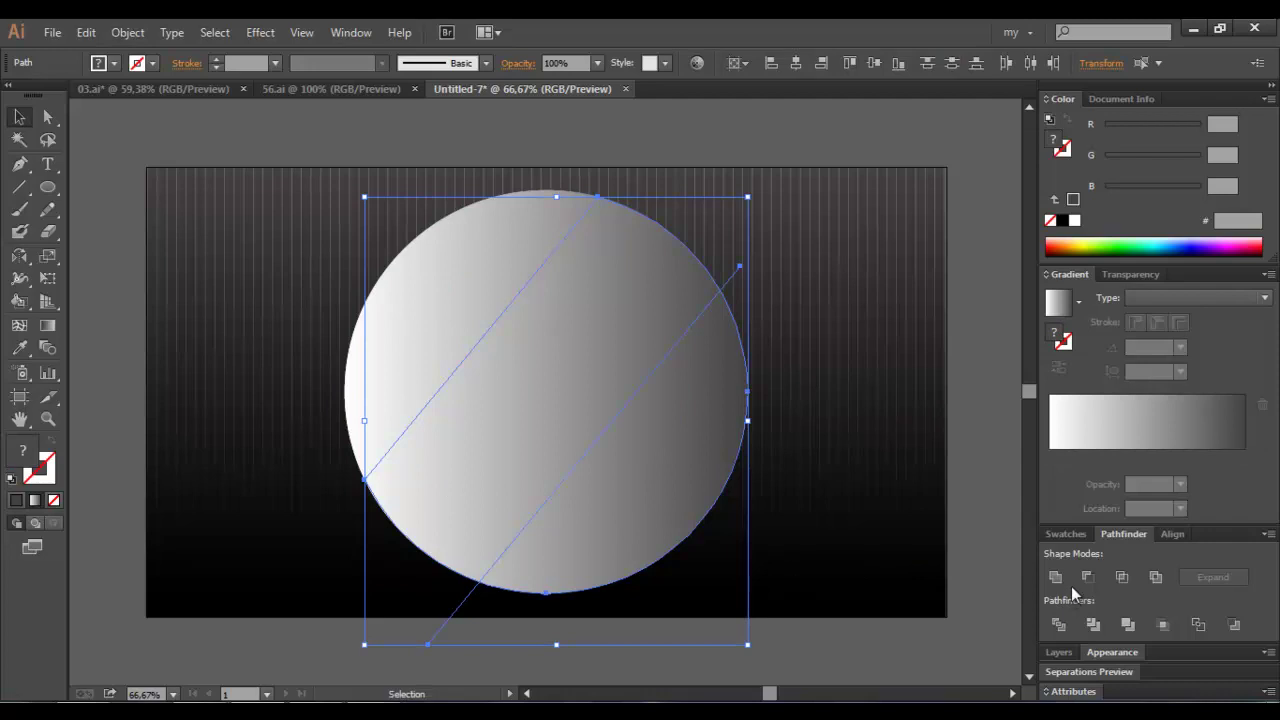
pyautogui.click(1058, 624)
pyautogui.rightClick(643, 488)
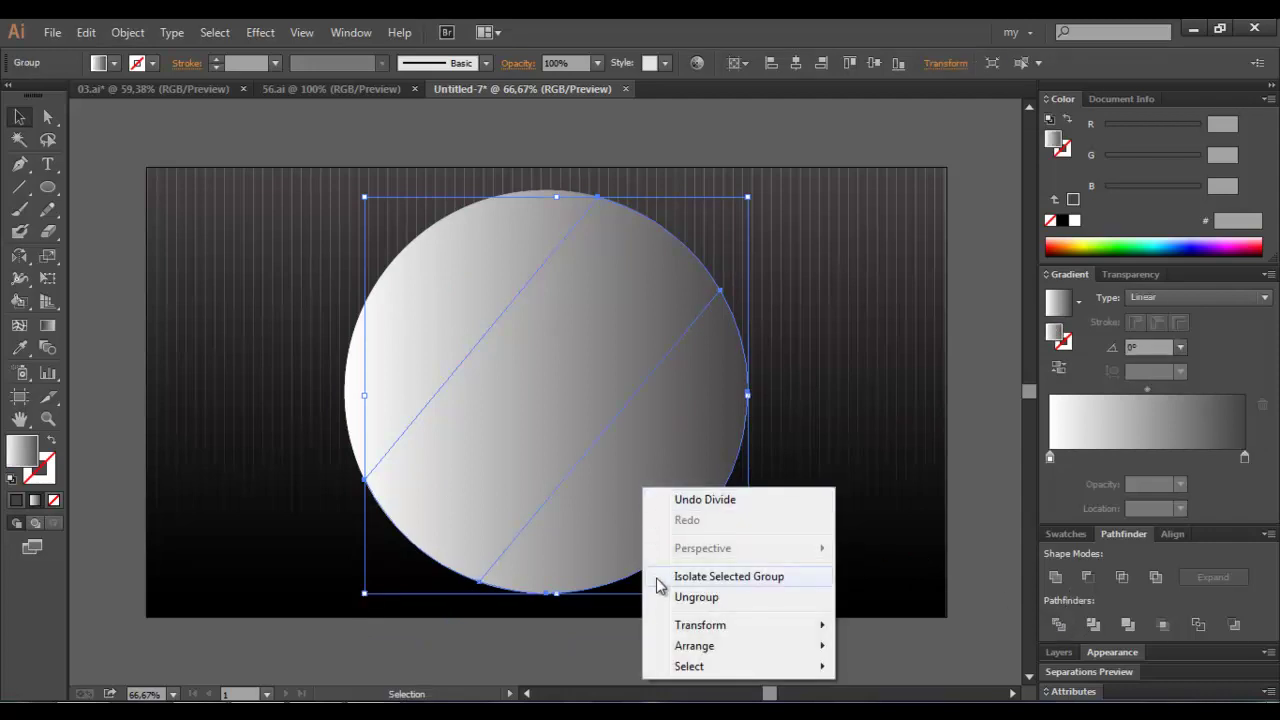
pyautogui.click(663, 597)
pyautogui.click(871, 560)
pyautogui.click(562, 397)
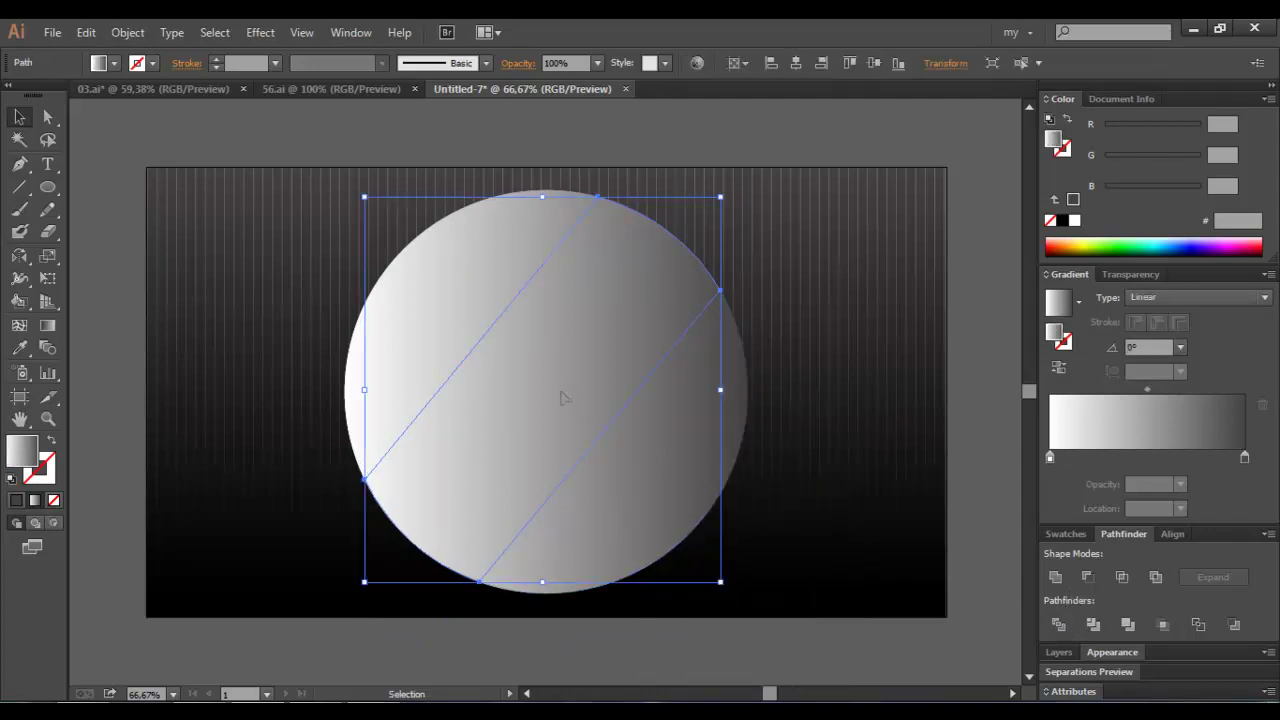
pyautogui.press('Delete')
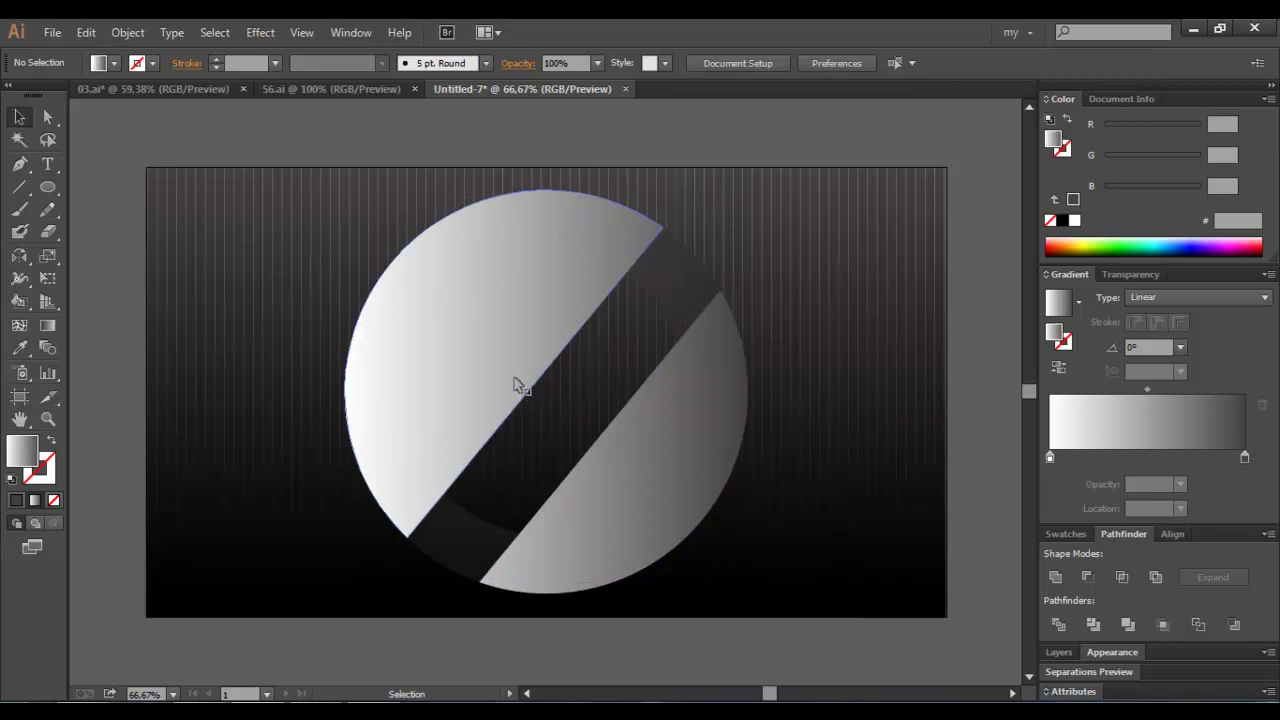
# Set circle piece opacities: top-left 50%, upper piece 15%, lower-right 10%
pyautogui.click(518, 386)
pyautogui.click(570, 66)
pyautogui.write('50')
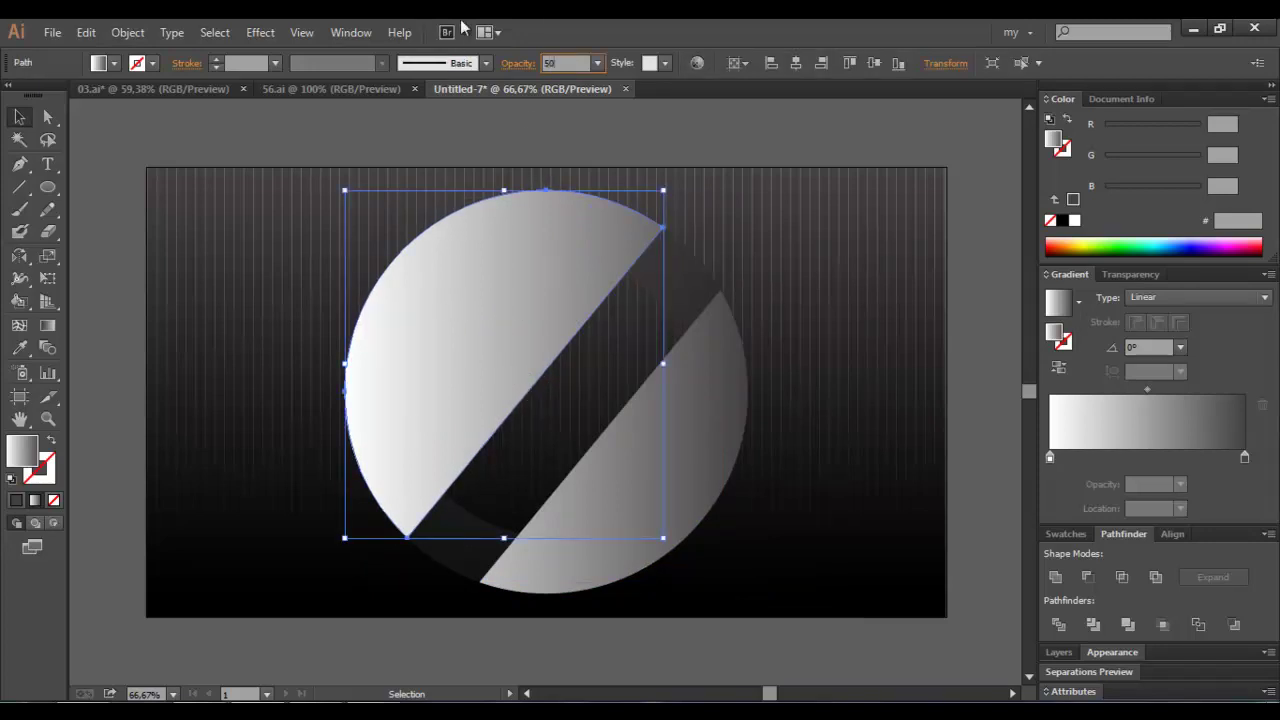
pyautogui.click(866, 230)
pyautogui.click(440, 275)
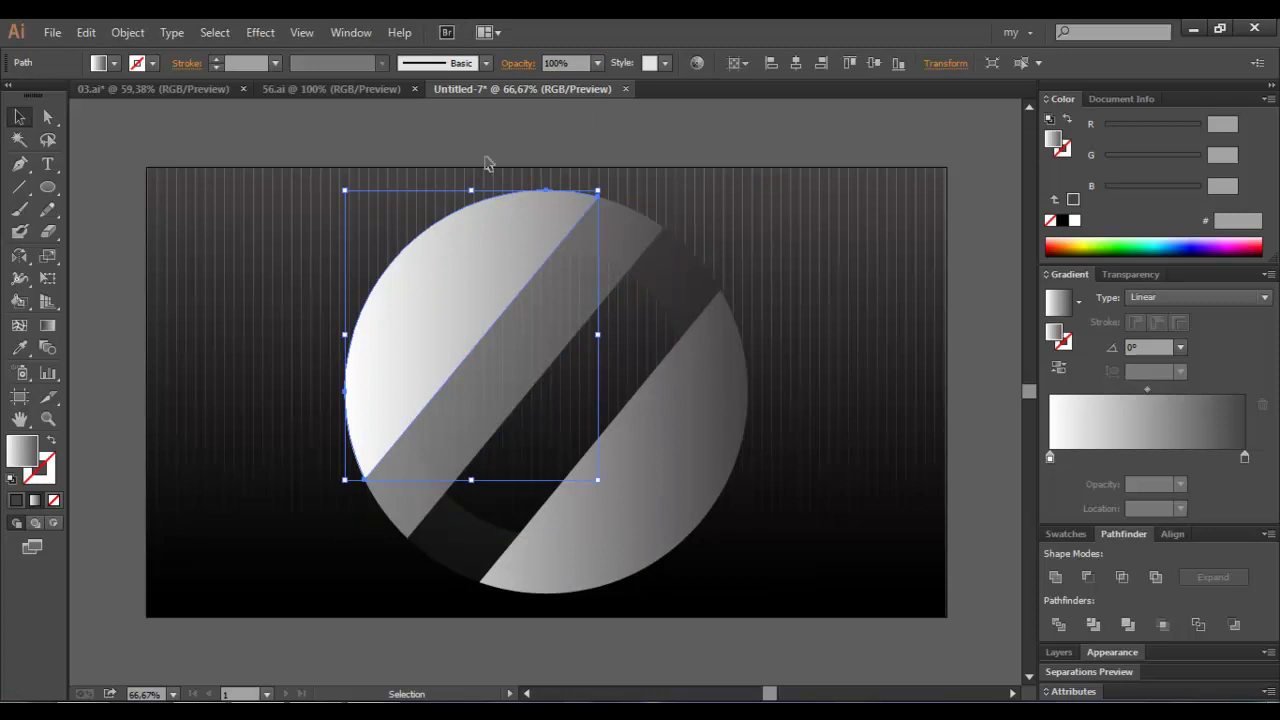
pyautogui.click(571, 64)
pyautogui.click(686, 162)
pyautogui.click(698, 378)
pyautogui.click(566, 63)
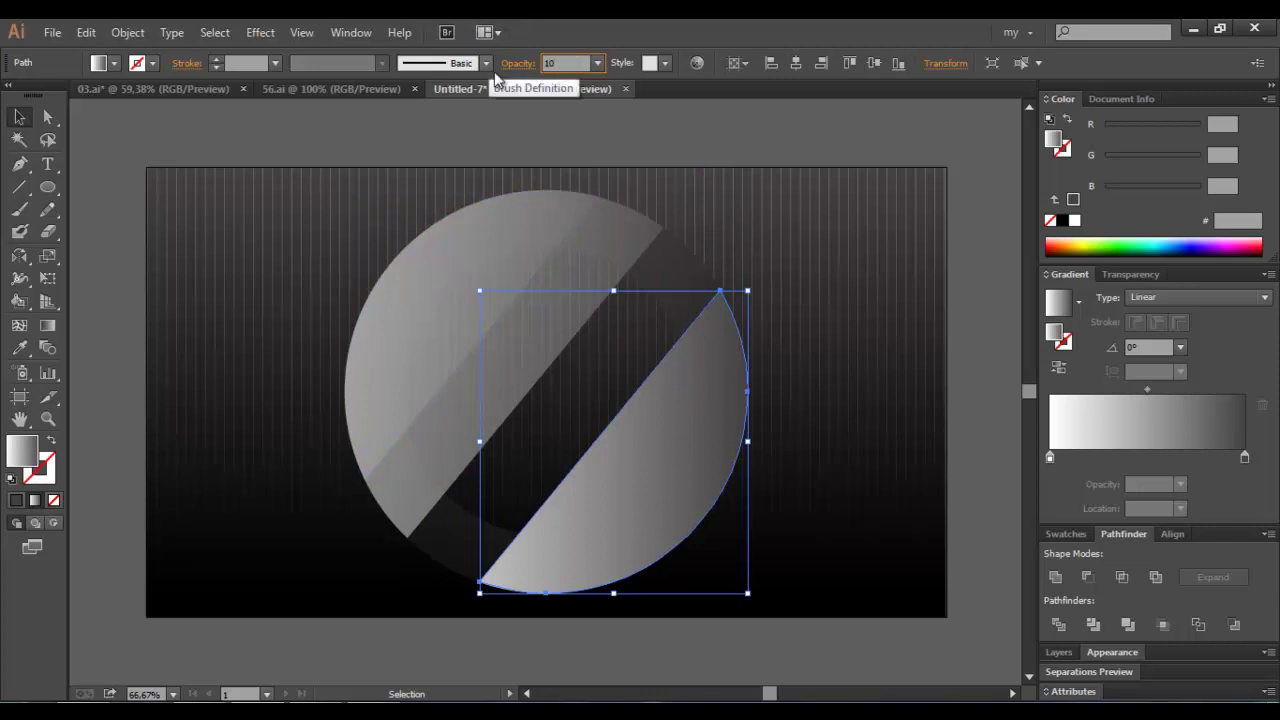
pyautogui.click(665, 170)
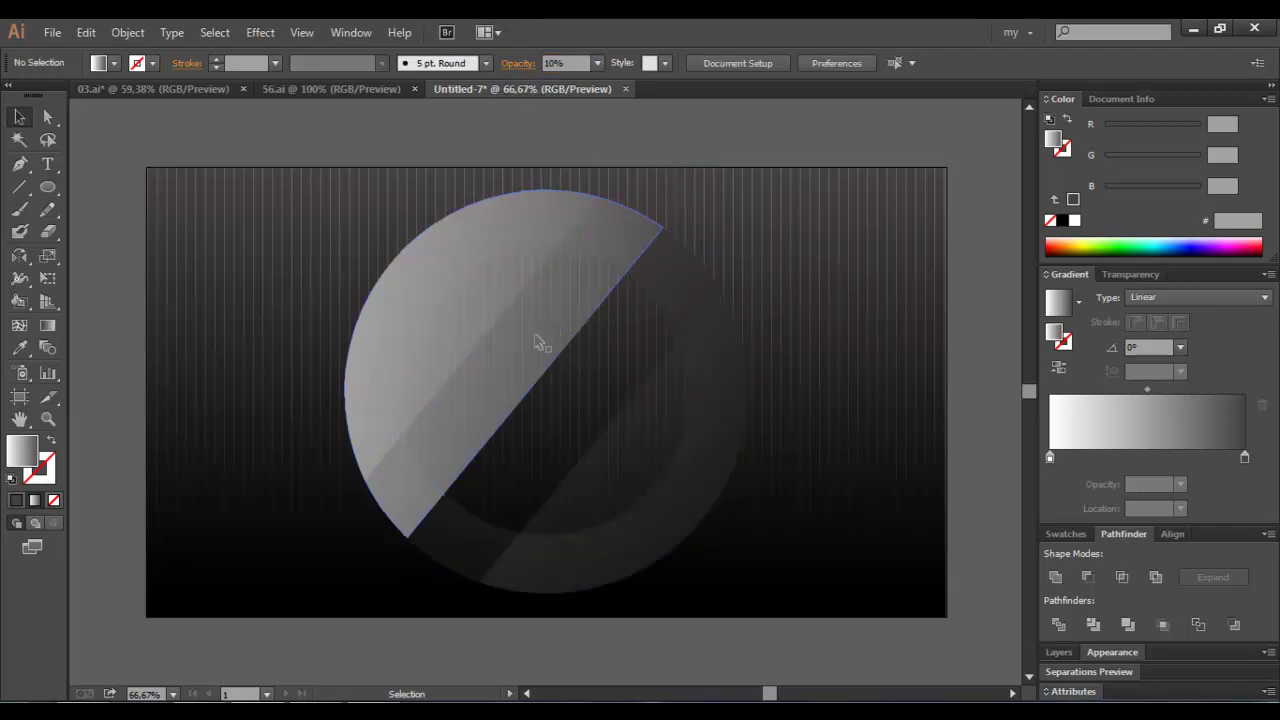
# Set the upper-left half-circle to 30% opacity and the overlap slice to 5%
pyautogui.click(537, 343)
pyautogui.click(556, 63)
pyautogui.write('30')
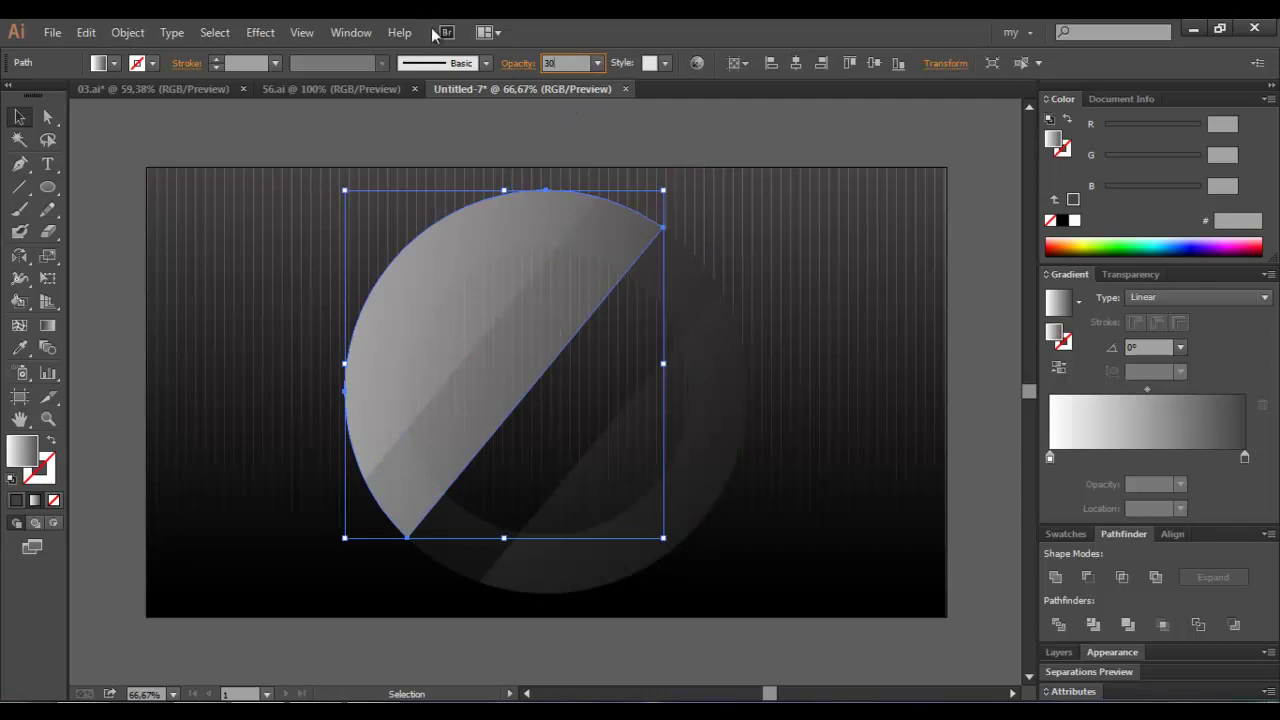
pyautogui.press('Return')
pyautogui.click(702, 190)
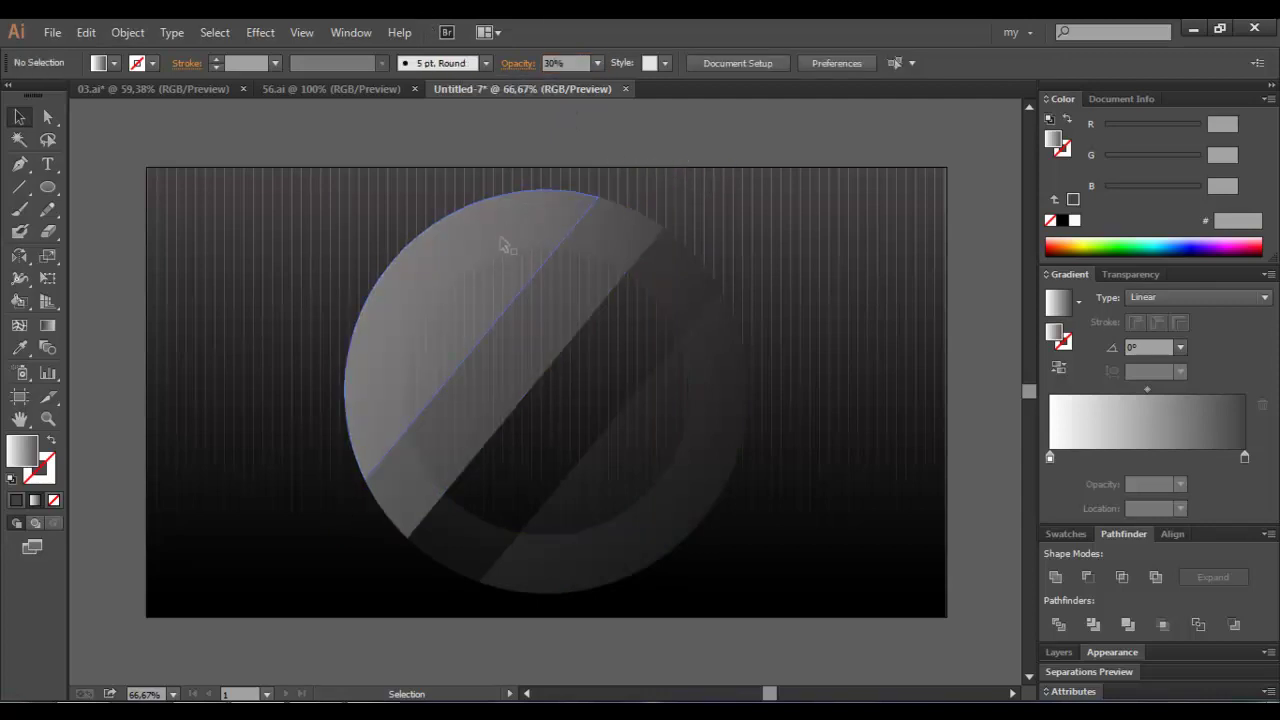
pyautogui.click(492, 273)
pyautogui.write('5')
pyautogui.click(648, 156)
# Shift the 5% slice's gradient leftward with the Gradient tool
pyautogui.click(550, 262)
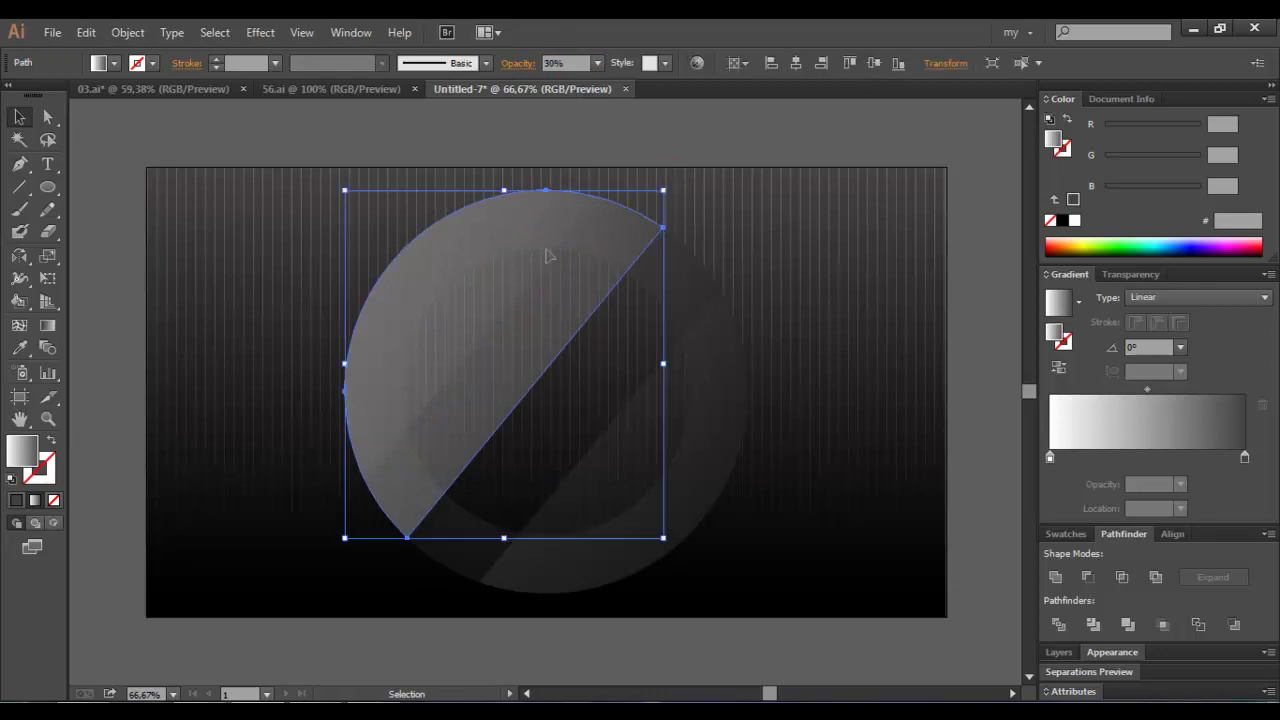
pyautogui.click(476, 308)
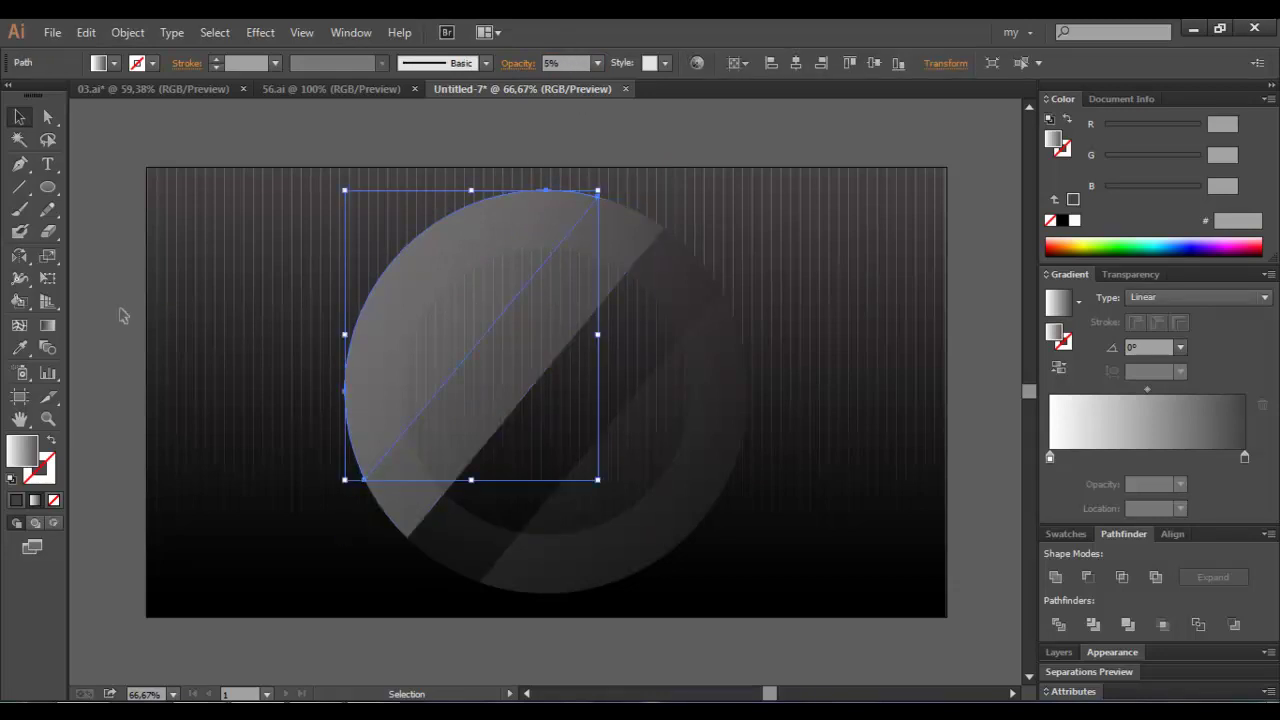
pyautogui.click(47, 325)
pyautogui.moveTo(485, 336); pyautogui.dragTo(377, 310)
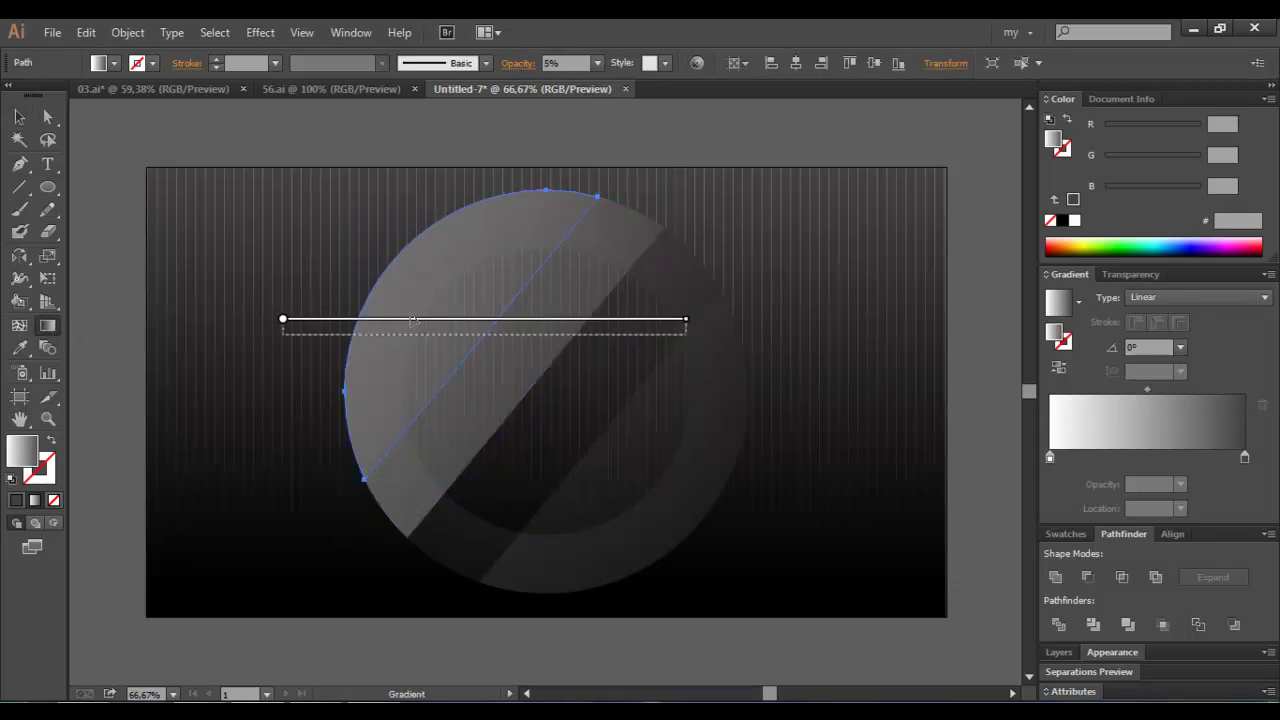
pyautogui.moveTo(477, 352); pyautogui.dragTo(399, 352)
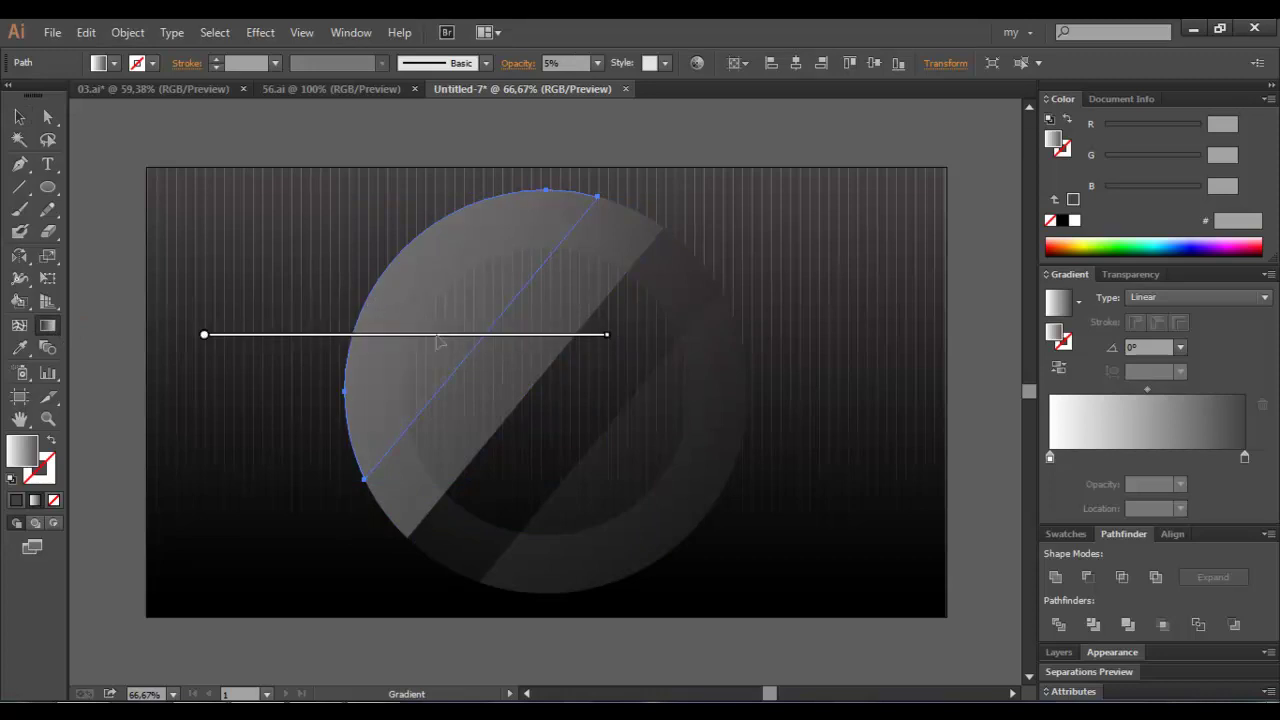
pyautogui.click(19, 118)
pyautogui.click(320, 314)
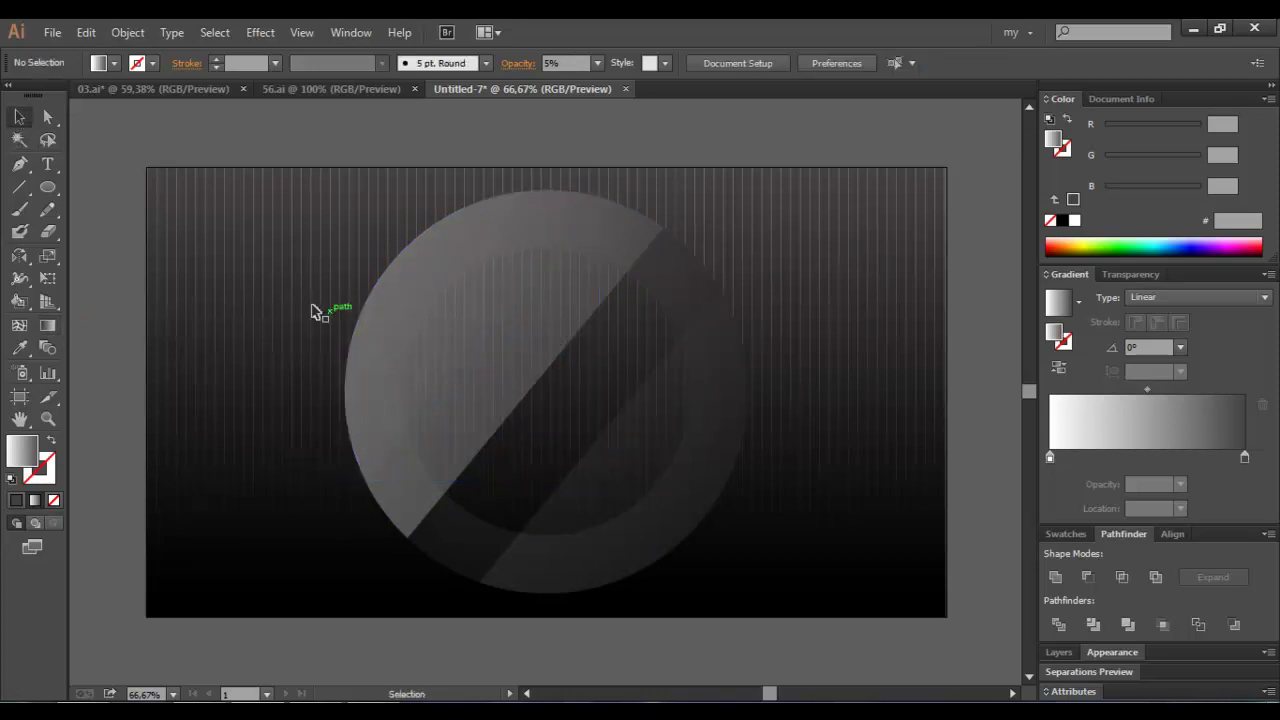
# Redraw the 30% slice's gradient as a diagonal, then move it up and right
pyautogui.click(529, 380)
pyautogui.click(47, 325)
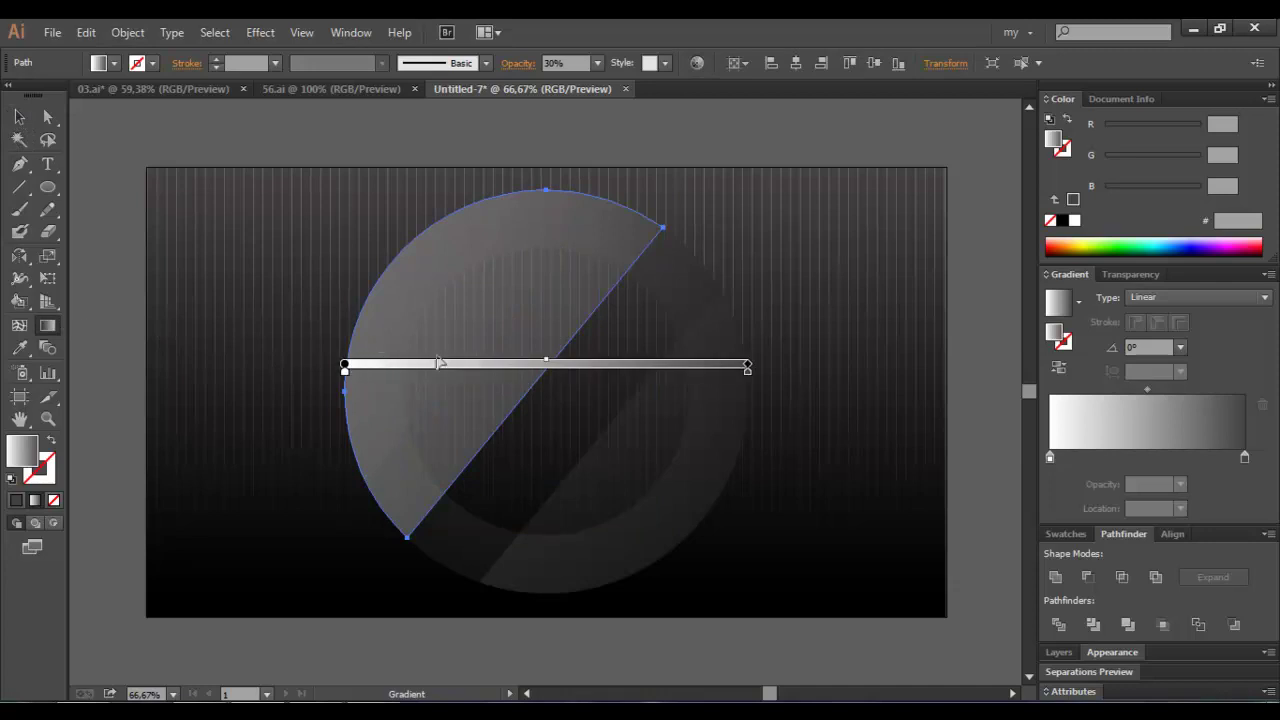
pyautogui.moveTo(603, 166); pyautogui.dragTo(466, 563)
pyautogui.moveTo(447, 466); pyautogui.dragTo(494, 319)
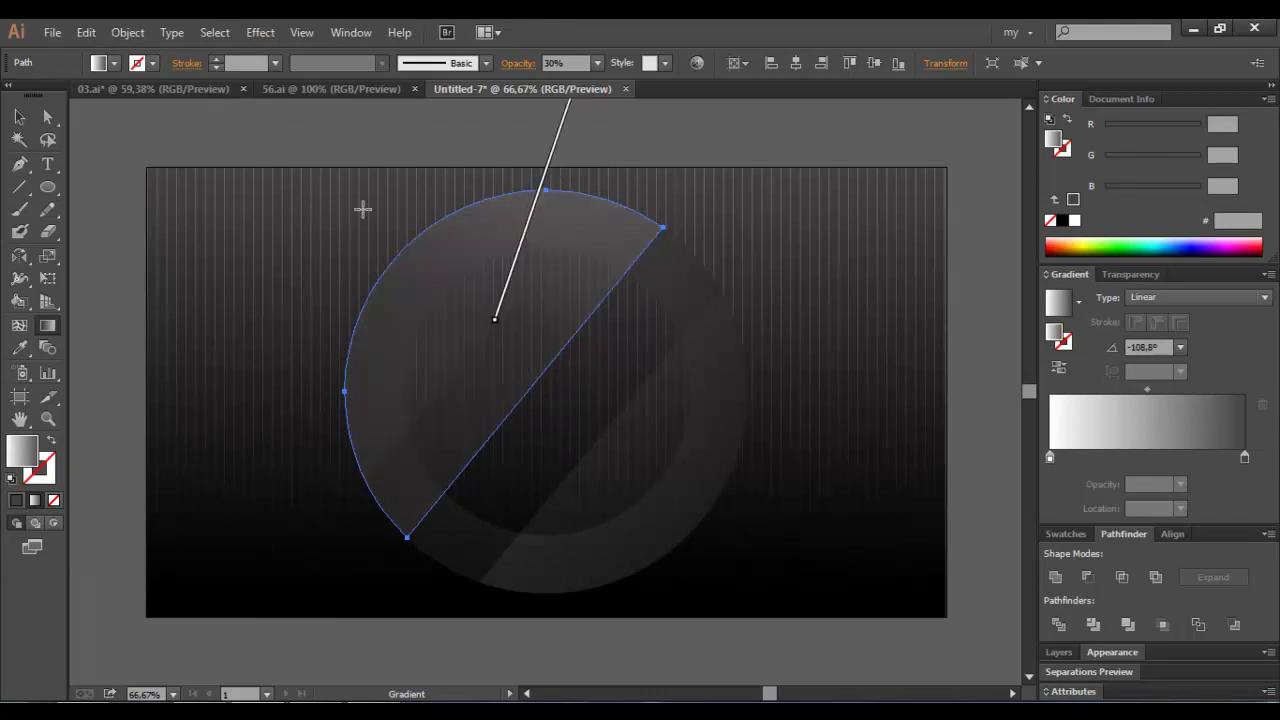
pyautogui.click(20, 118)
pyautogui.click(357, 263)
# Redraw the half-circle slice's gradient running from its top edge downward
pyautogui.click(471, 334)
pyautogui.write('10')
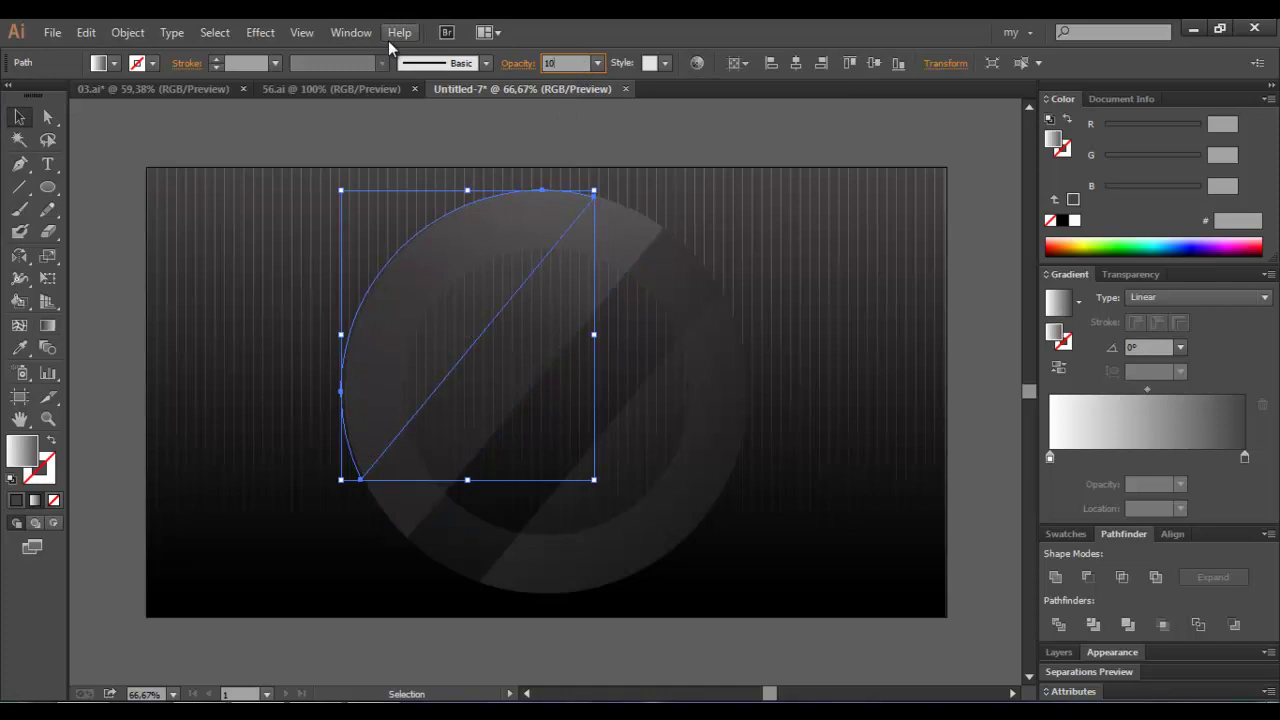
pyautogui.click(240, 288)
pyautogui.click(388, 328)
pyautogui.click(47, 325)
pyautogui.moveTo(477, 172)
pyautogui.mouseDown()
pyautogui.moveTo(440, 624)
pyautogui.moveTo(433, 614)
pyautogui.mouseUp()
pyautogui.click(19, 117)
pyautogui.click(125, 150)
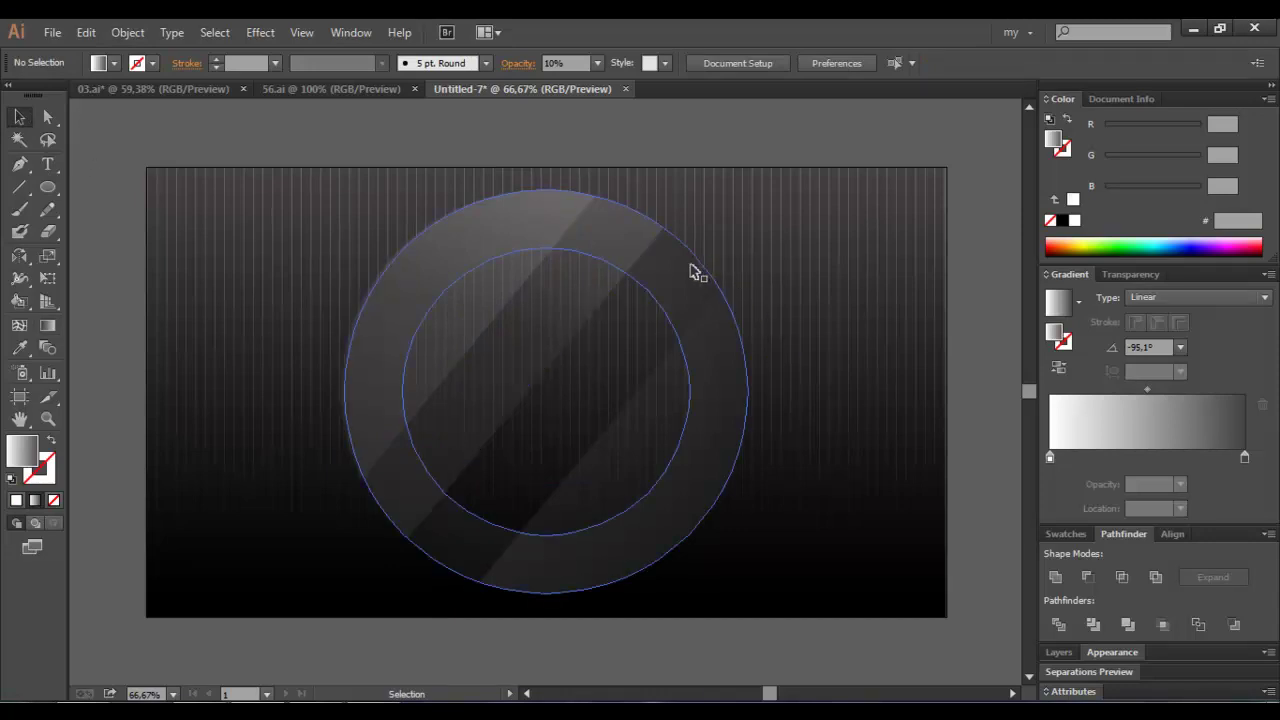
# Enlarge the ring copy slightly, give it the White, Black gradient, and arrange it behind
pyautogui.click(690, 273)
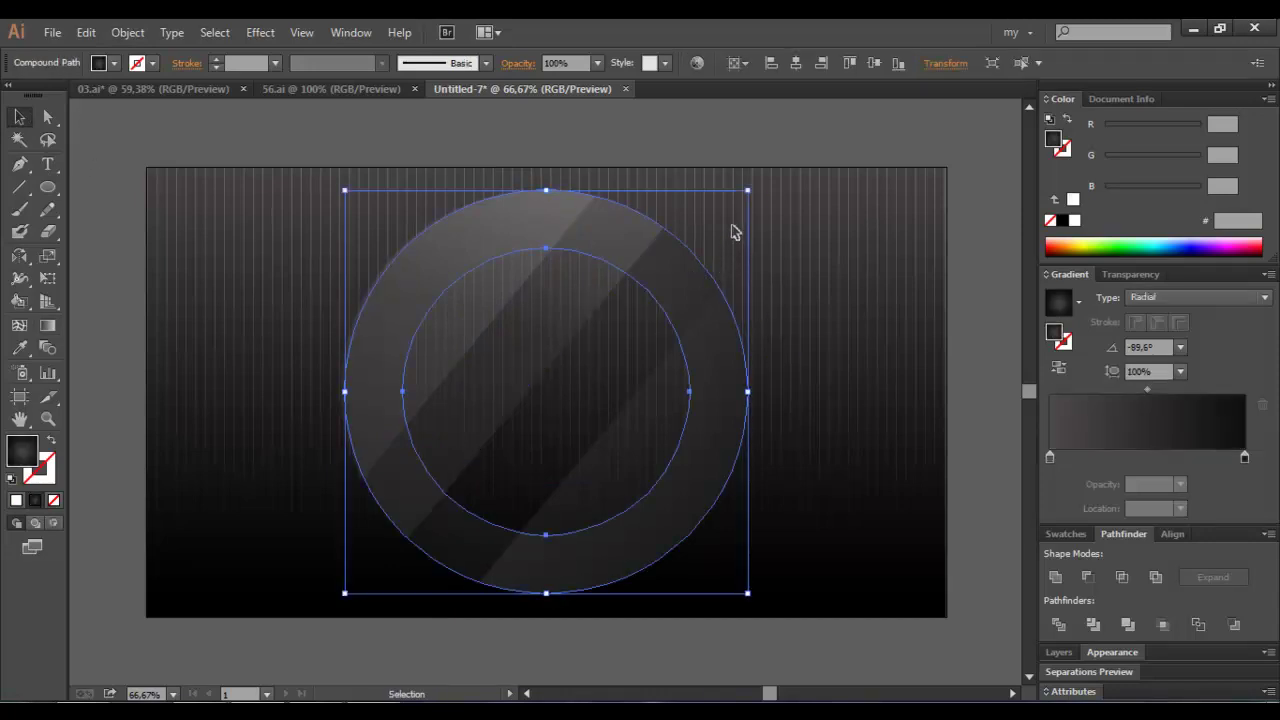
pyautogui.moveTo(749, 192); pyautogui.dragTo(752, 185)
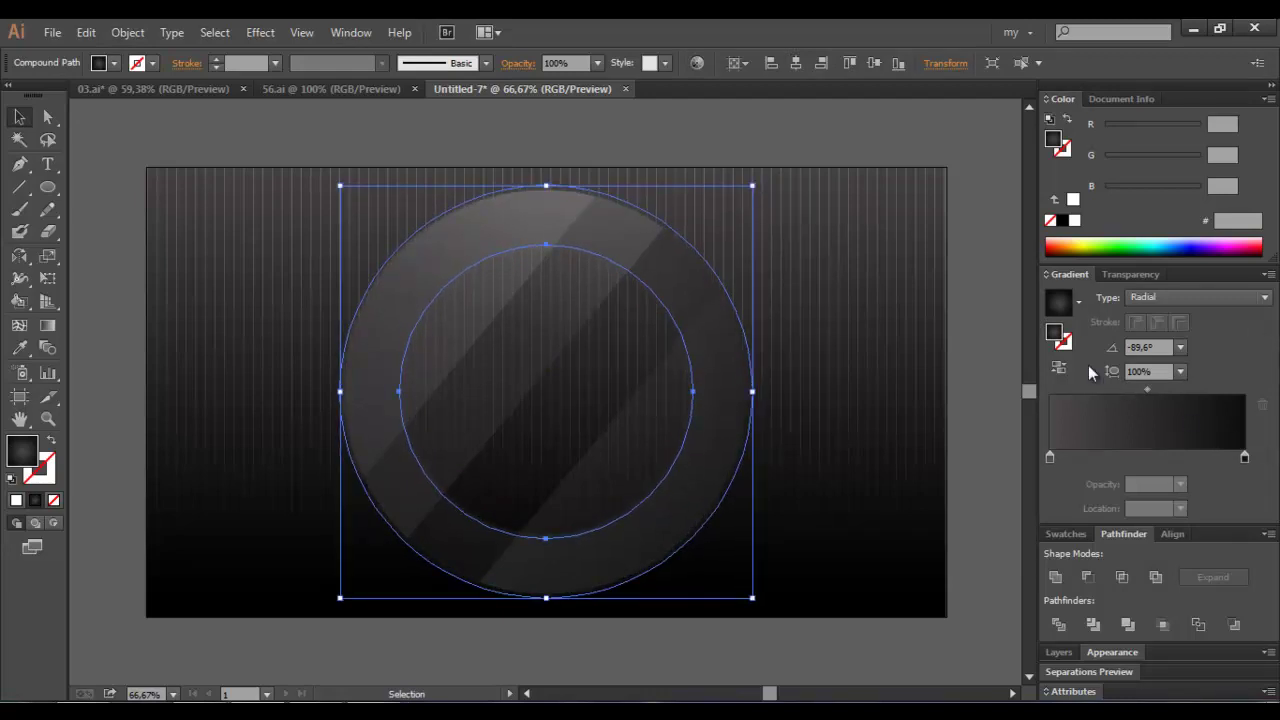
pyautogui.click(1077, 300)
pyautogui.click(1045, 336)
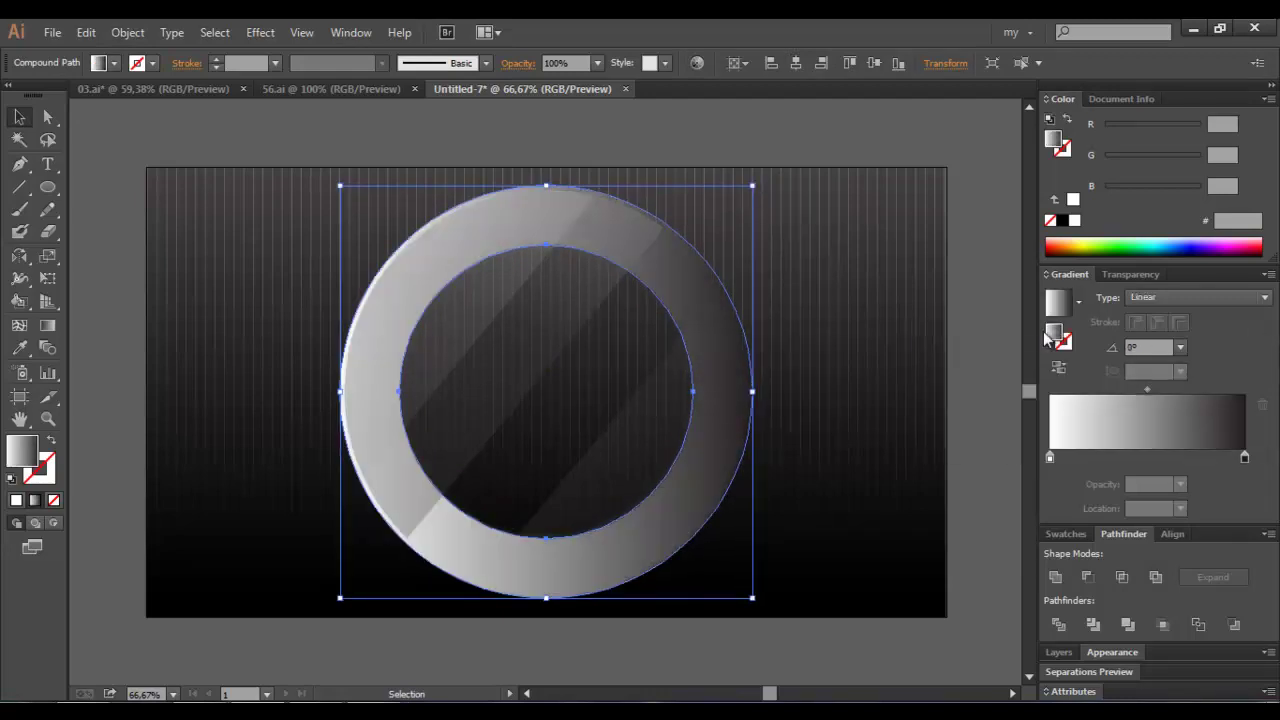
pyautogui.press('a')
pyautogui.press('v')
pyautogui.click(49, 346)
# Run the ring's gradient vertically top to bottom, then shrink the ring slightly
pyautogui.click(47, 325)
pyautogui.moveTo(537, 163); pyautogui.dragTo(548, 670)
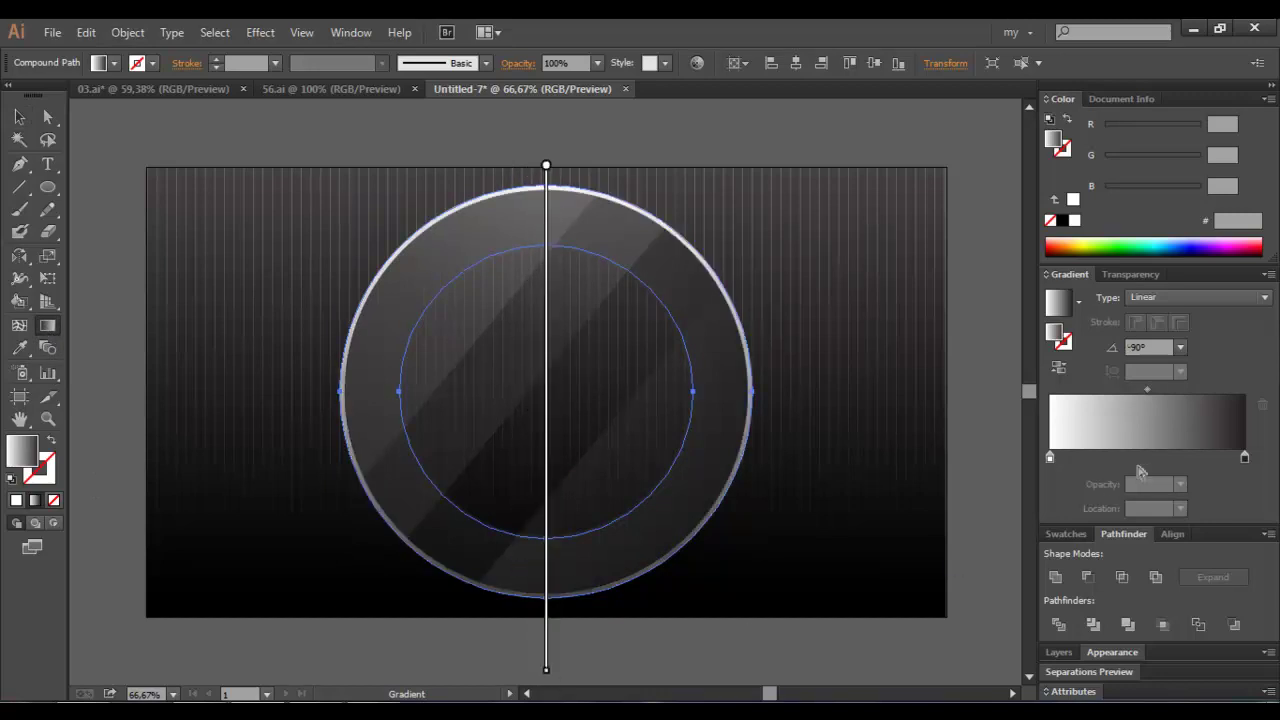
pyautogui.click(19, 117)
pyautogui.click(205, 130)
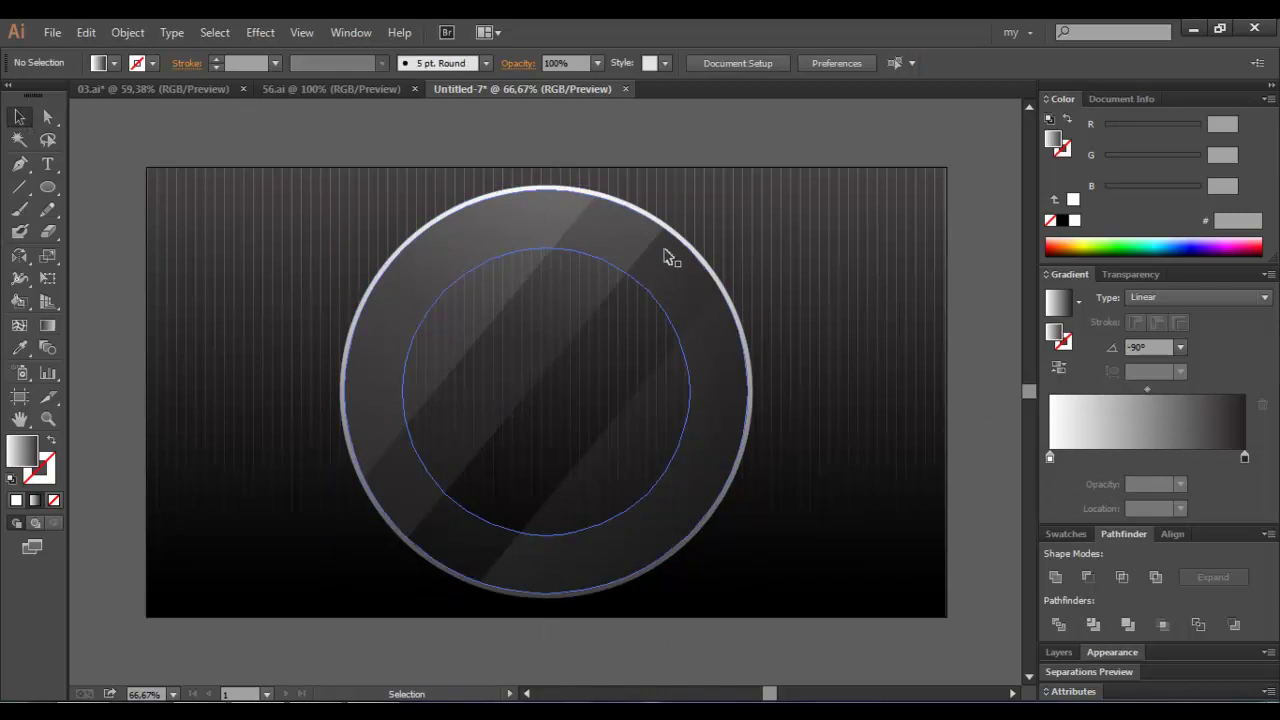
pyautogui.click(722, 274)
pyautogui.moveTo(752, 186); pyautogui.dragTo(757, 186)
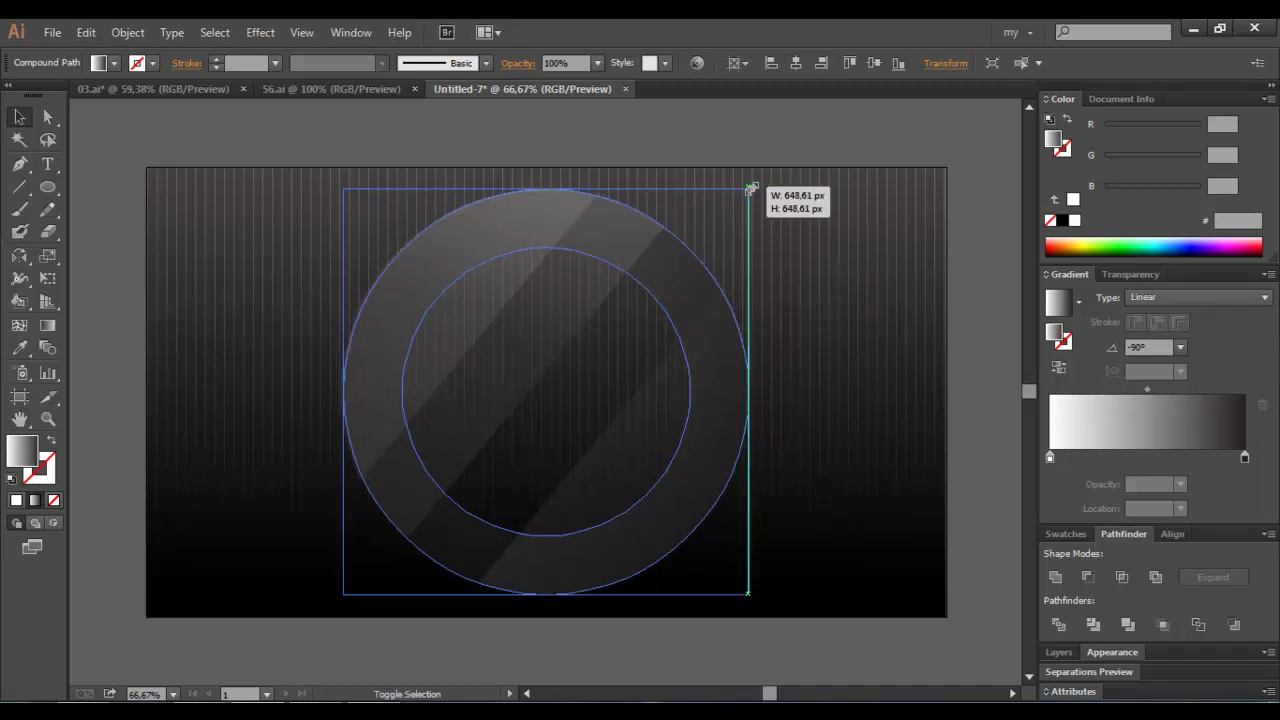
pyautogui.click(812, 238)
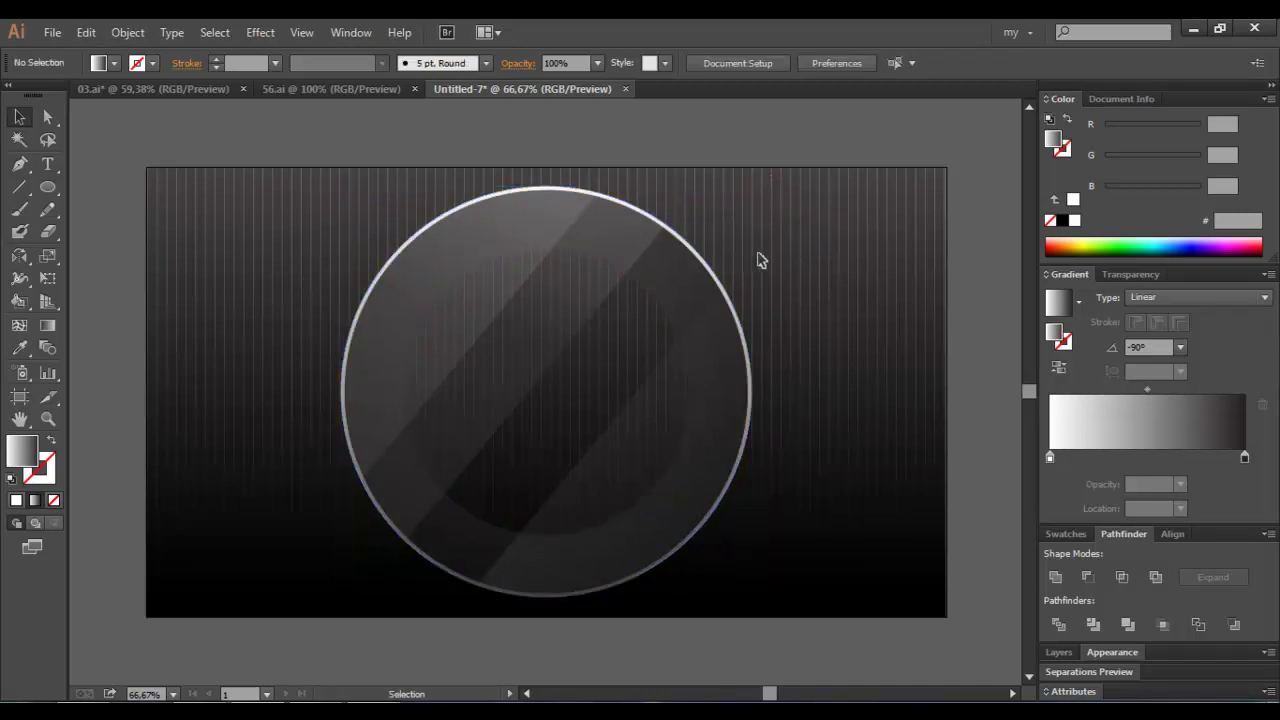
# Shrink the ring copy slightly, apply White, Black, and drag the gradient vertically bottom to top
pyautogui.click(674, 280)
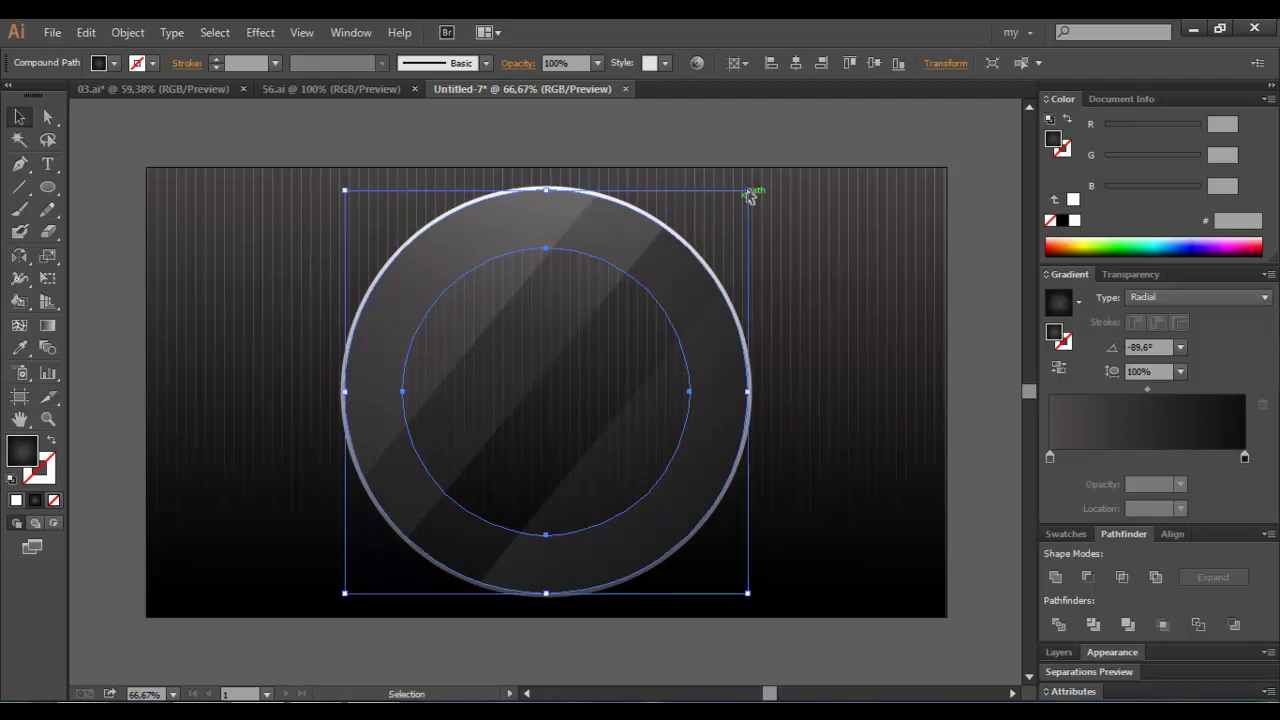
pyautogui.moveTo(749, 192); pyautogui.dragTo(745, 194)
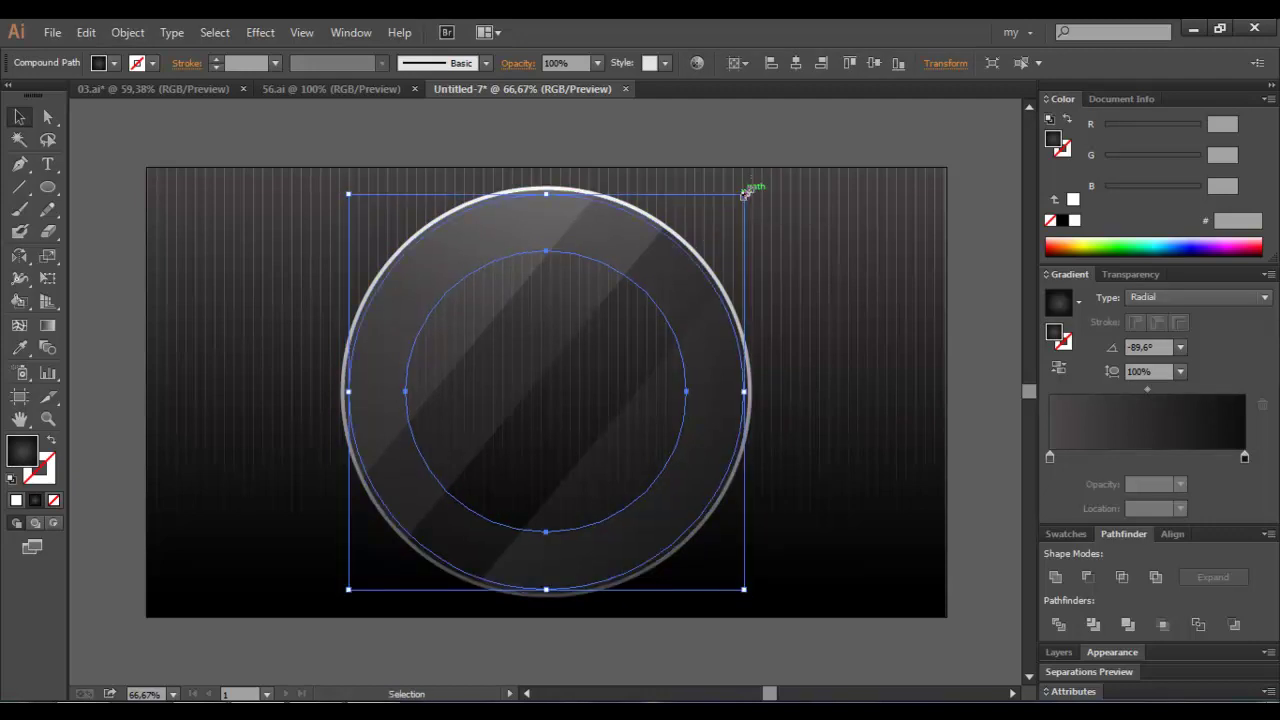
pyautogui.click(1078, 301)
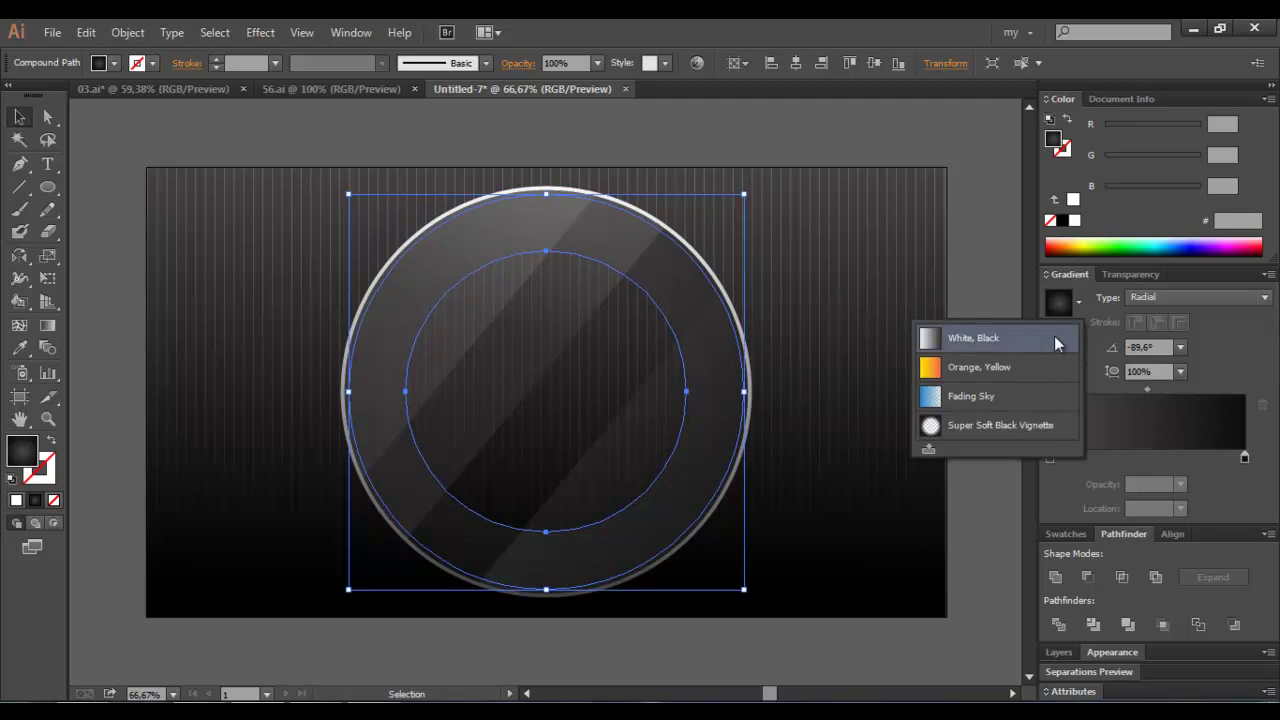
pyautogui.click(1054, 335)
pyautogui.click(1062, 340)
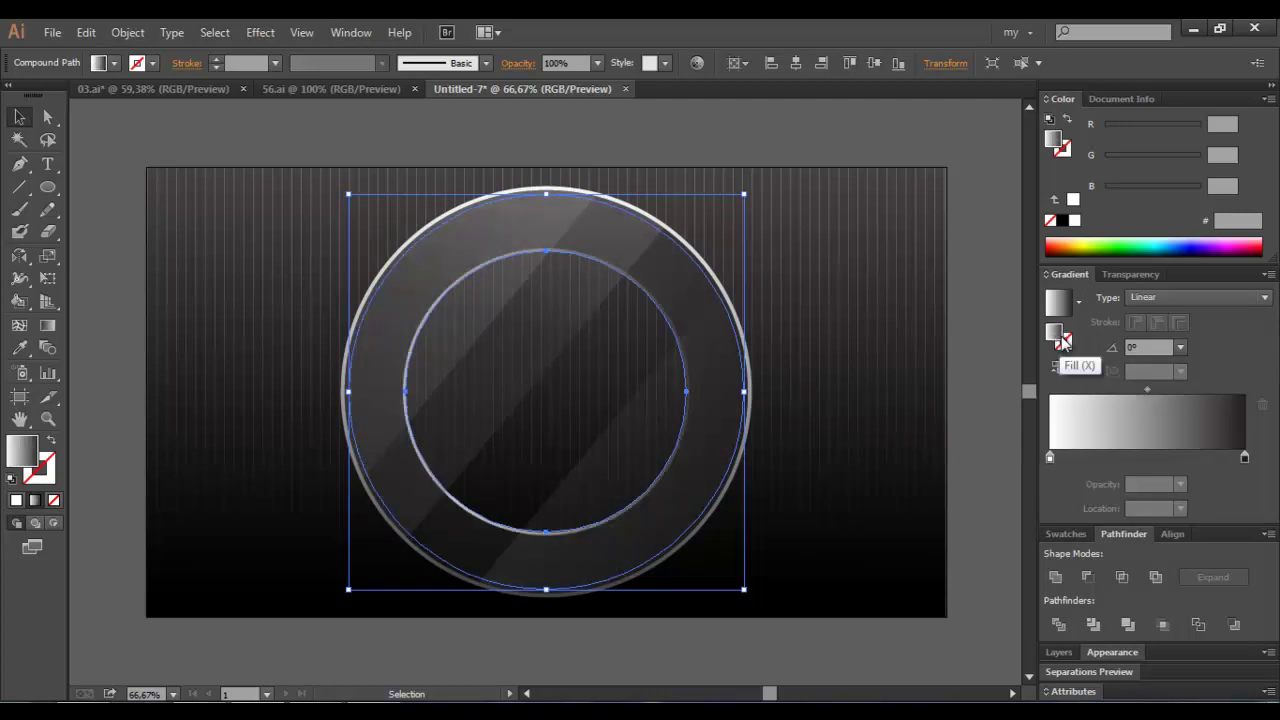
pyautogui.click(47, 326)
pyautogui.moveTo(546, 548); pyautogui.dragTo(546, 232)
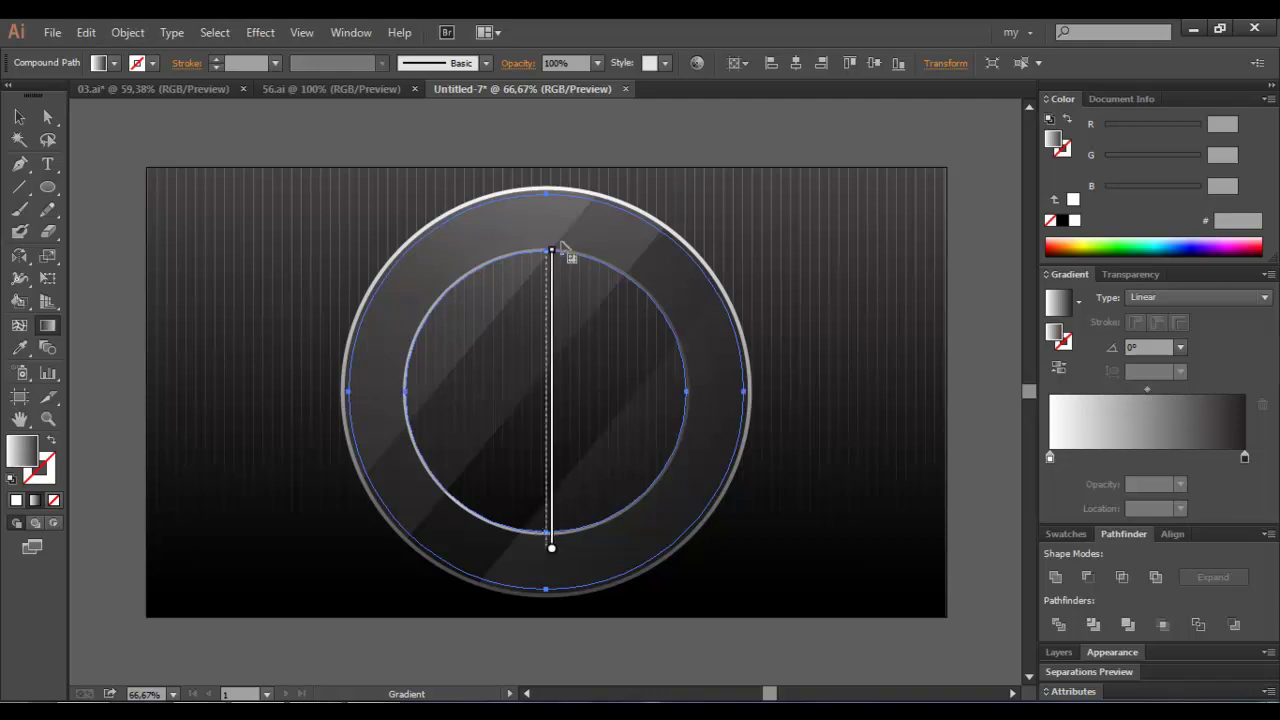
pyautogui.moveTo(548, 296); pyautogui.dragTo(549, 307)
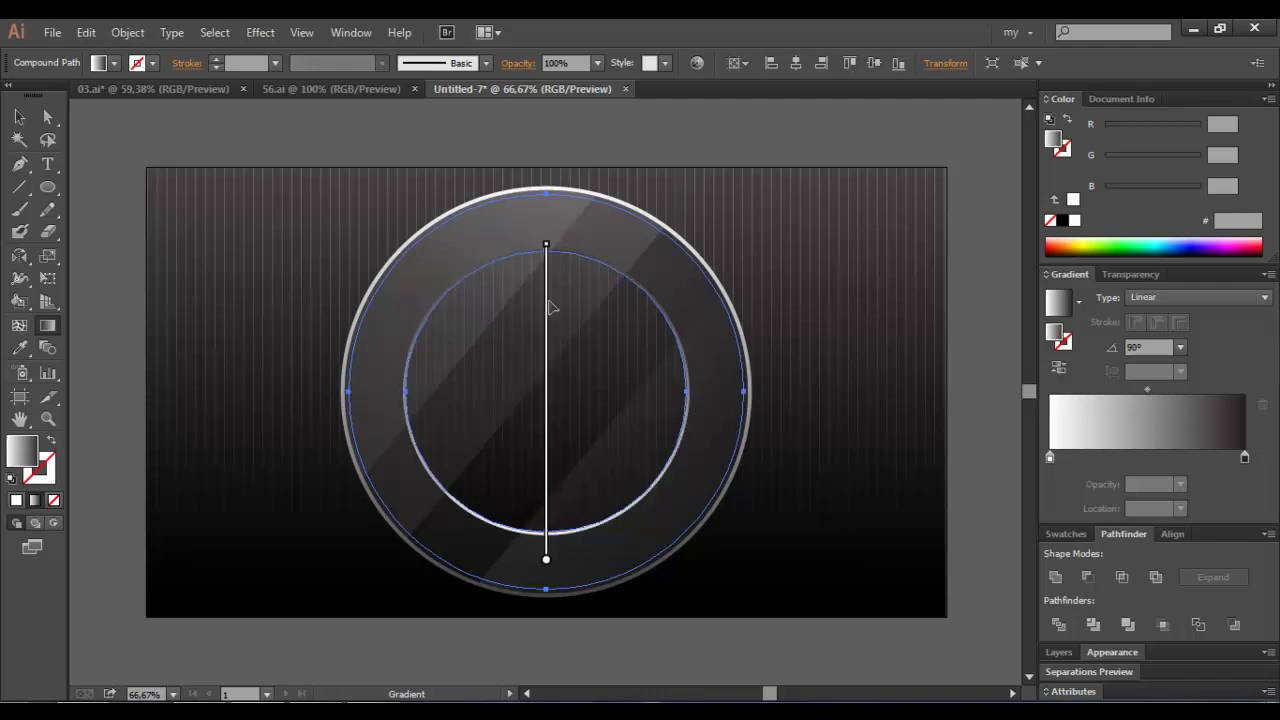
pyautogui.click(19, 117)
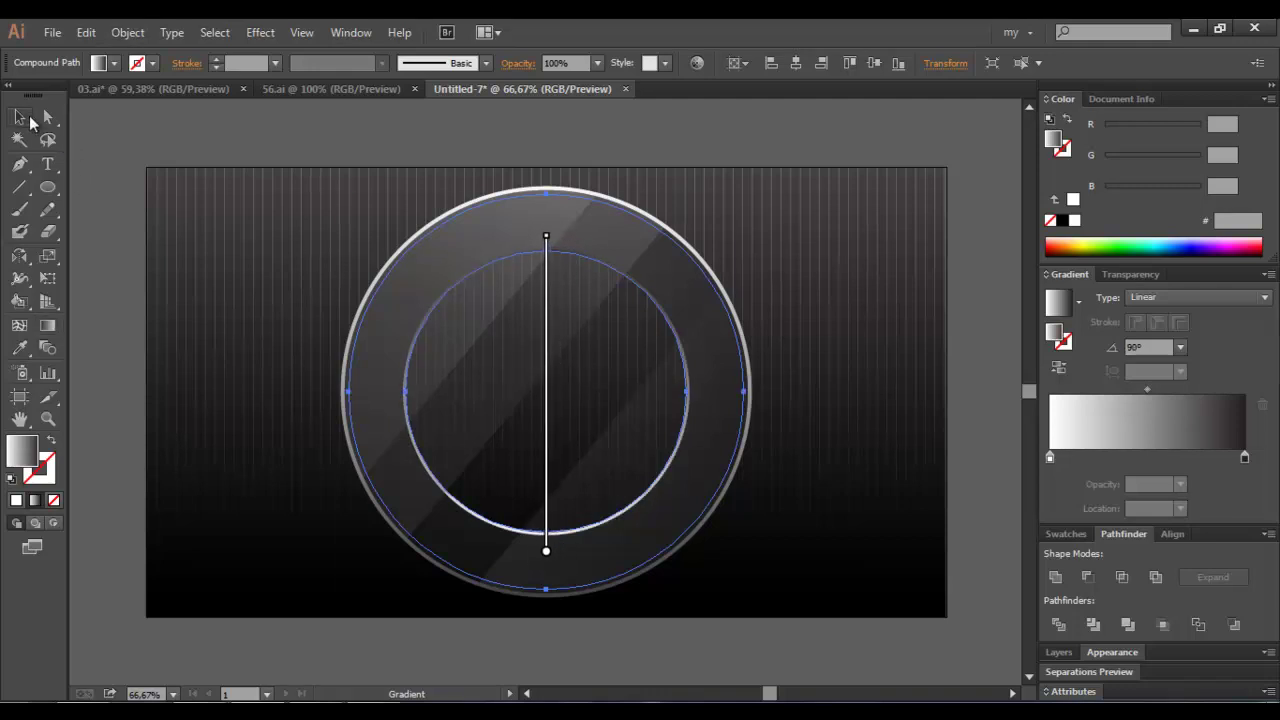
pyautogui.click(102, 128)
# Add a light grey stop at the start of the ring's gradient
pyautogui.press('z')
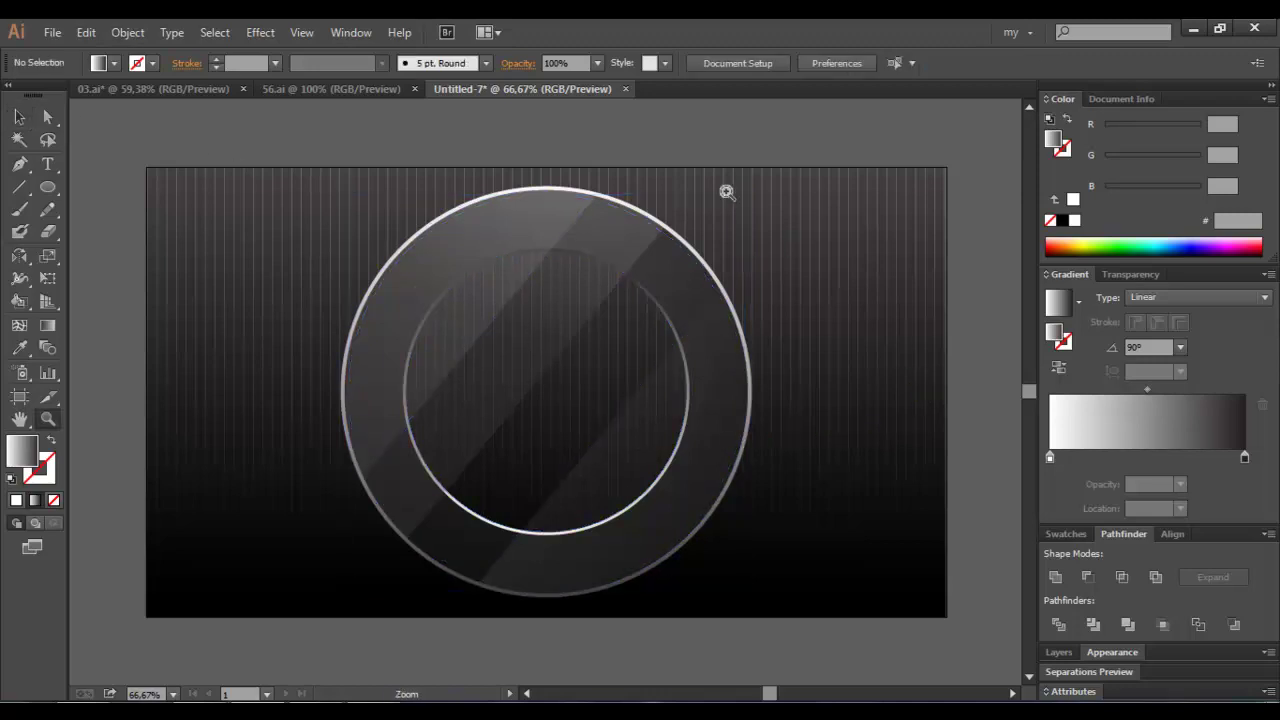
pyautogui.press('v')
pyautogui.click(694, 247)
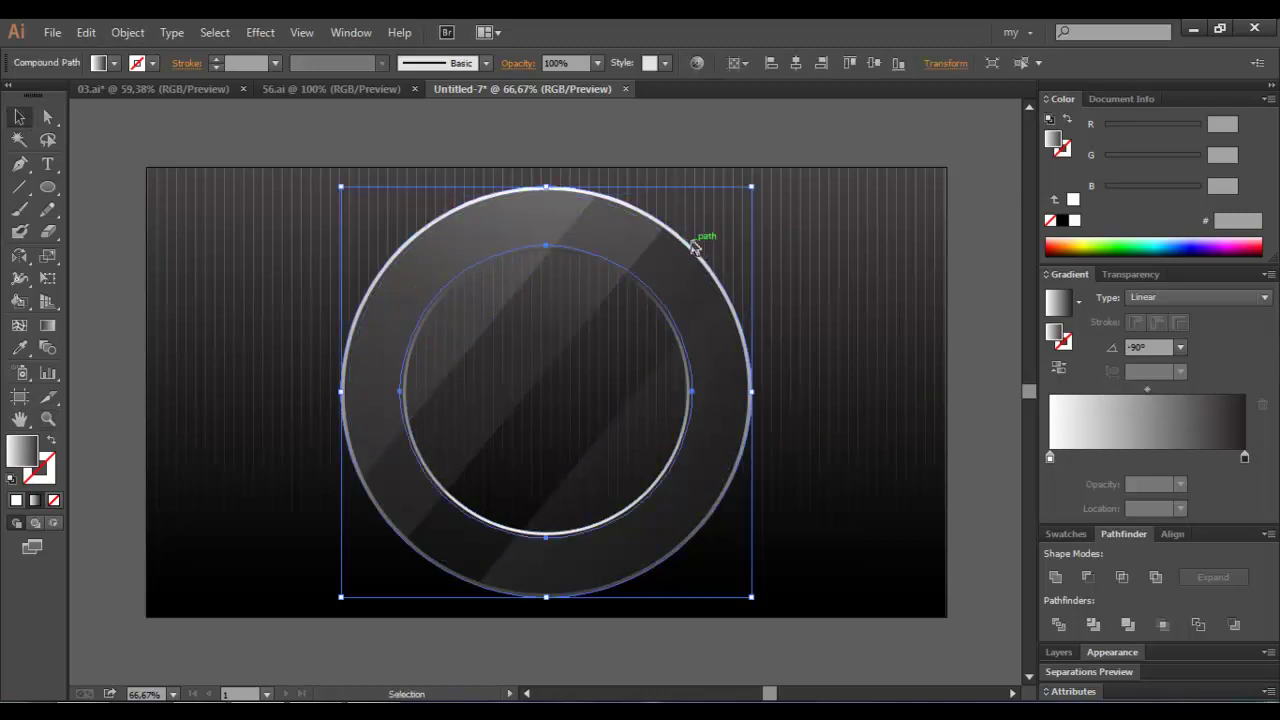
pyautogui.moveTo(1120, 460); pyautogui.dragTo(1048, 460)
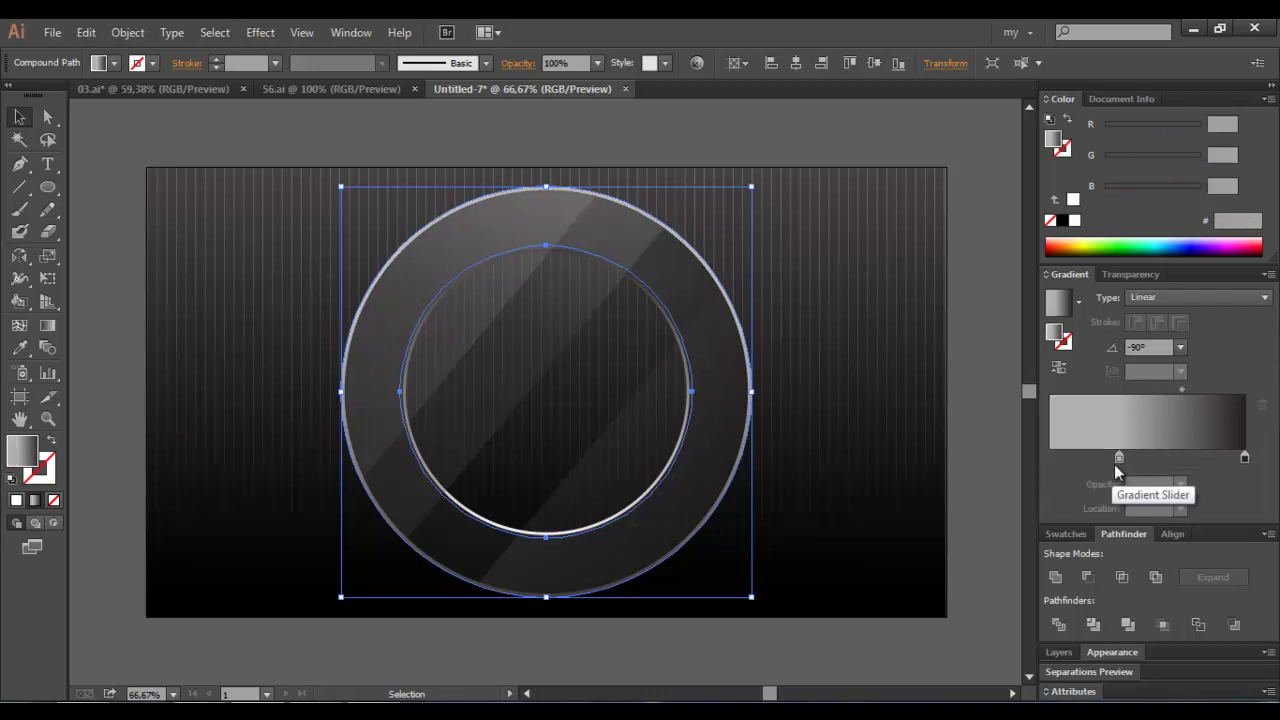
pyautogui.hotkey('ctrl', 'shift', 'a')
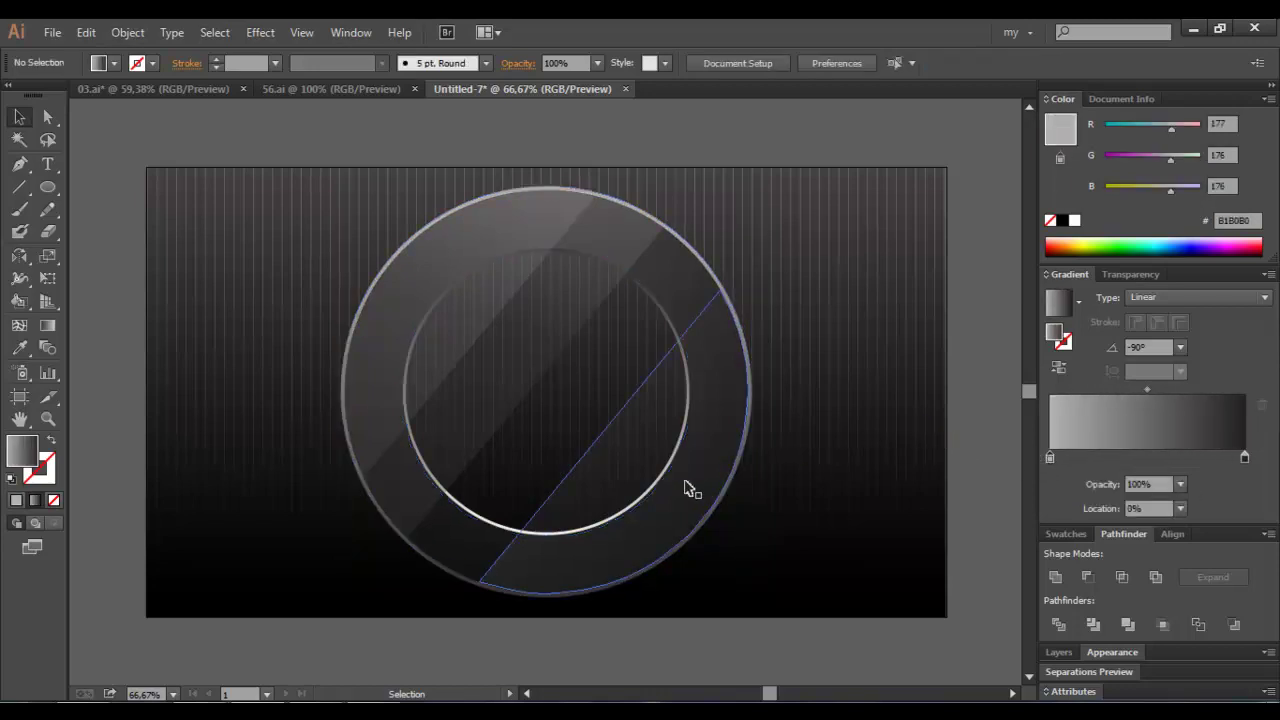
pyautogui.click(490, 525)
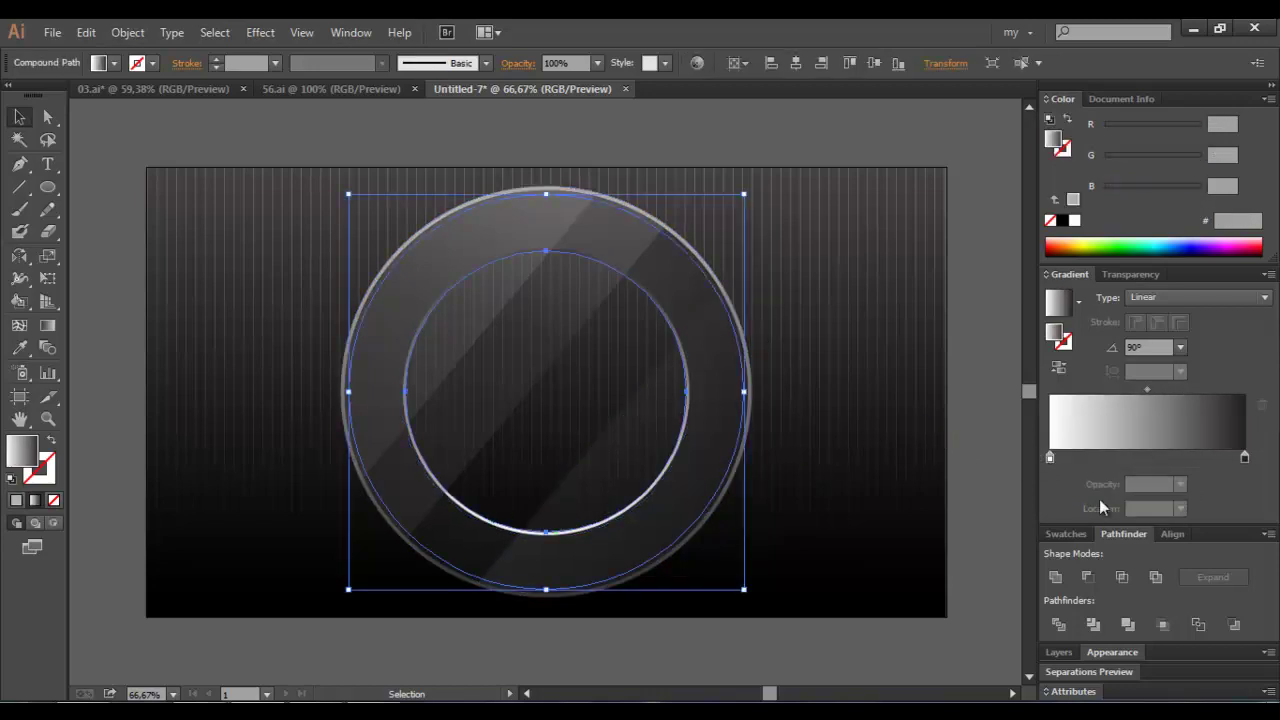
pyautogui.click(1100, 462)
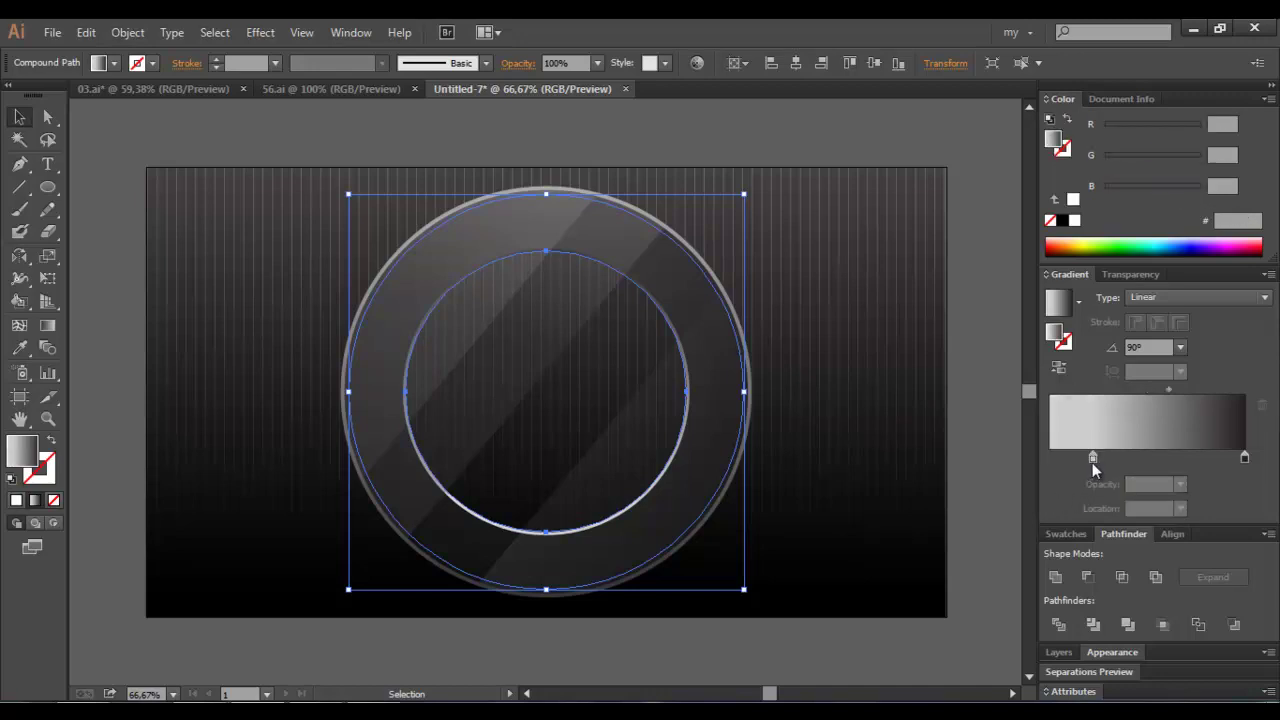
pyautogui.moveTo(1093, 462); pyautogui.dragTo(1049, 460)
pyautogui.hotkey('ctrl', 'shift', 'a')
# Zoom in on the ring's upper-right edge and scale the glassy ring up slightly
pyautogui.press('z')
pyautogui.moveTo(738, 207); pyautogui.dragTo(643, 362)
pyautogui.press('v')
pyautogui.click(621, 352)
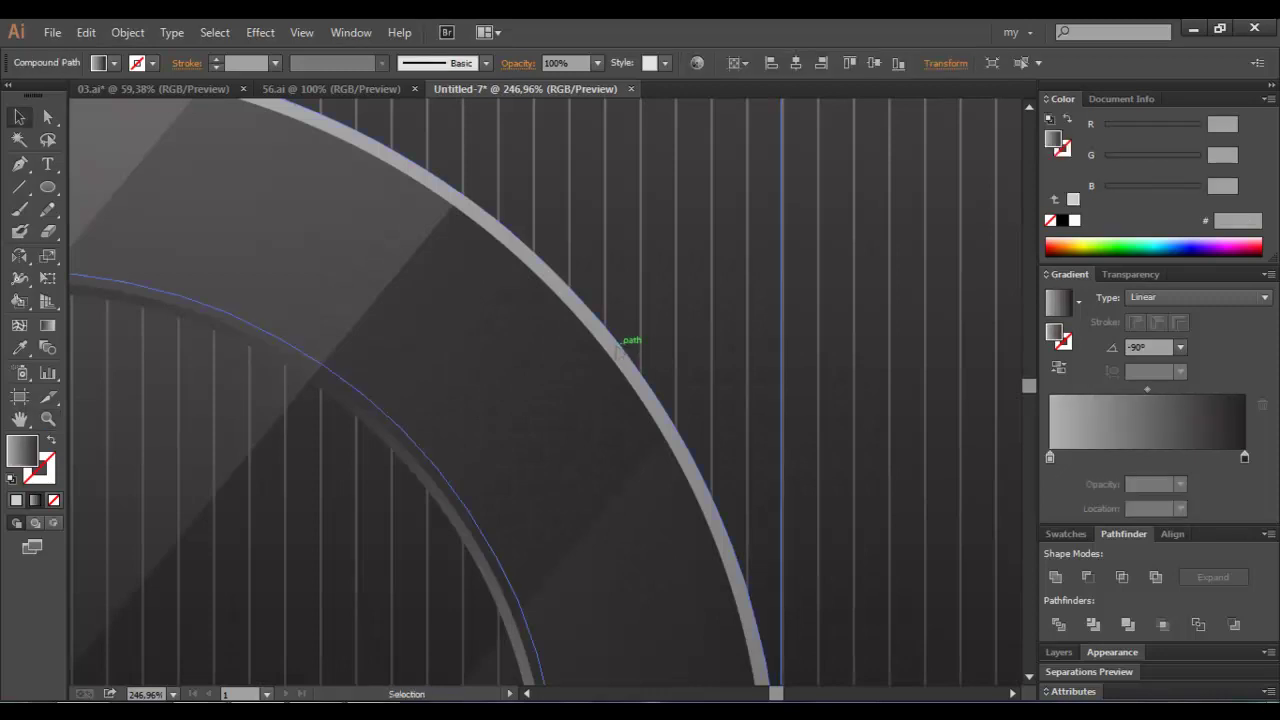
pyautogui.scroll(5, 730, 259)
pyautogui.moveTo(780, 188); pyautogui.dragTo(776, 196)
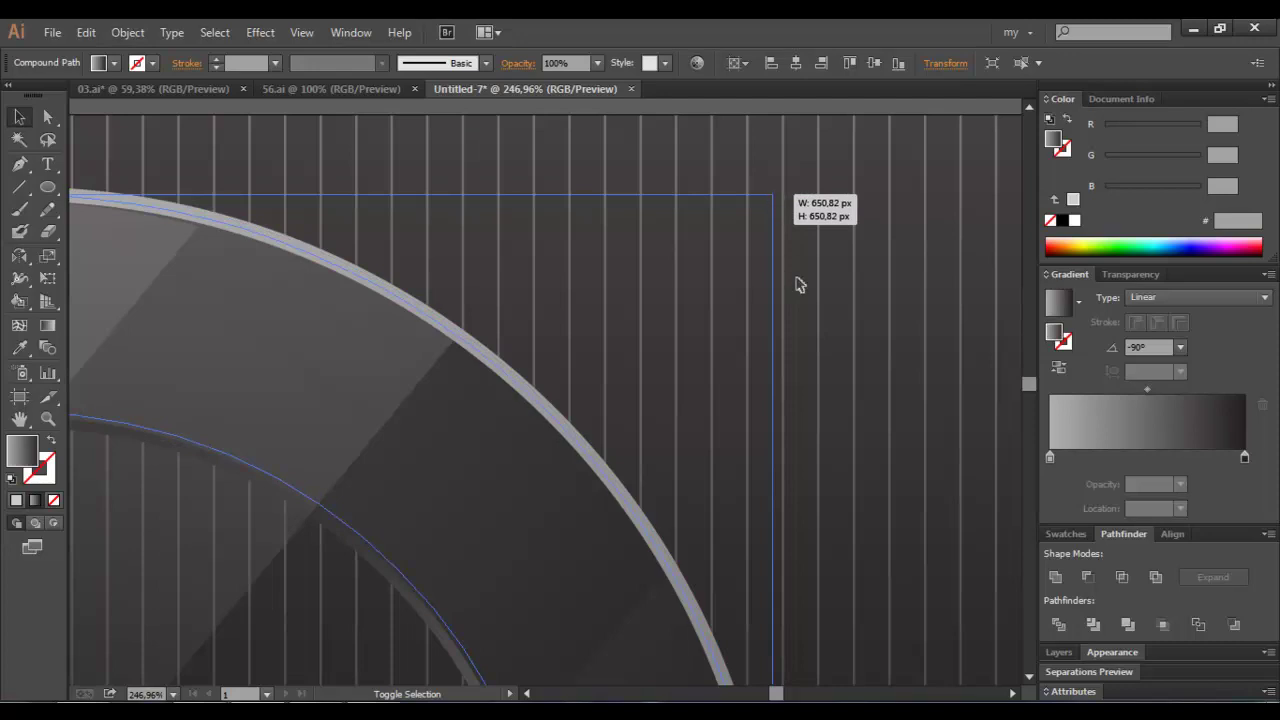
pyautogui.scroll(-3, 457, 520)
pyautogui.scroll(-1, 457, 520)
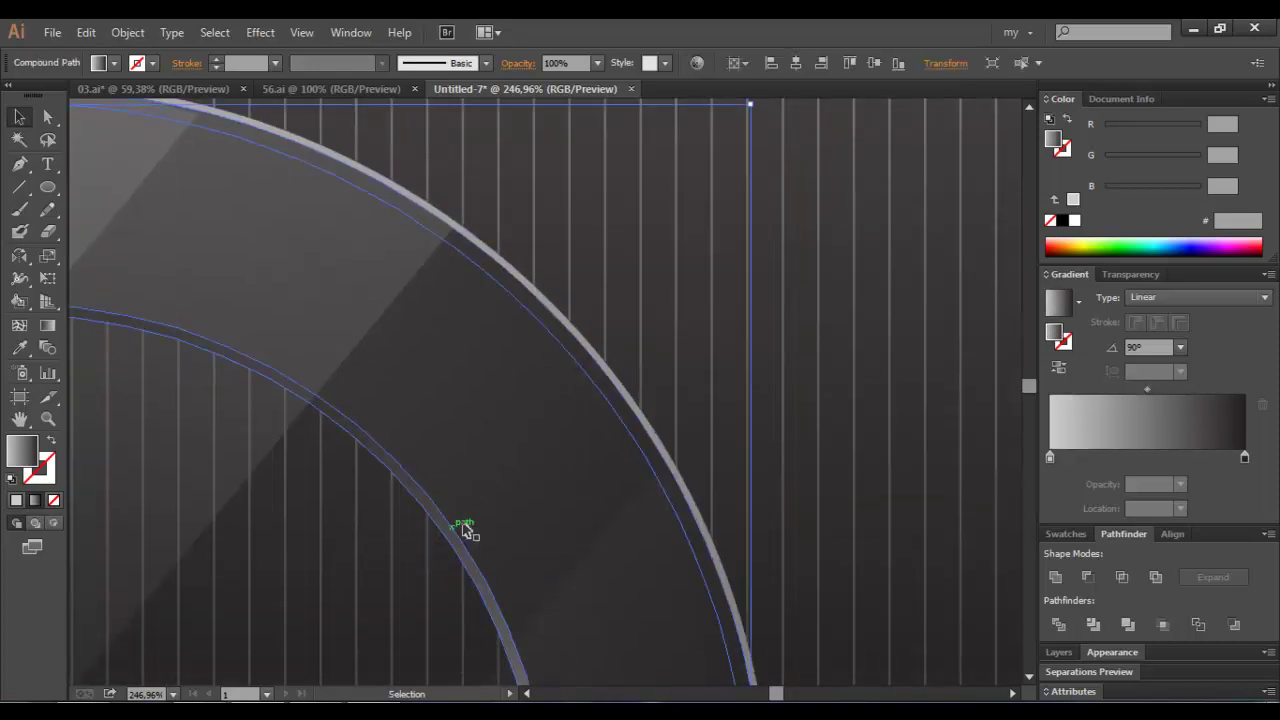
pyautogui.scroll(2, 768, 150)
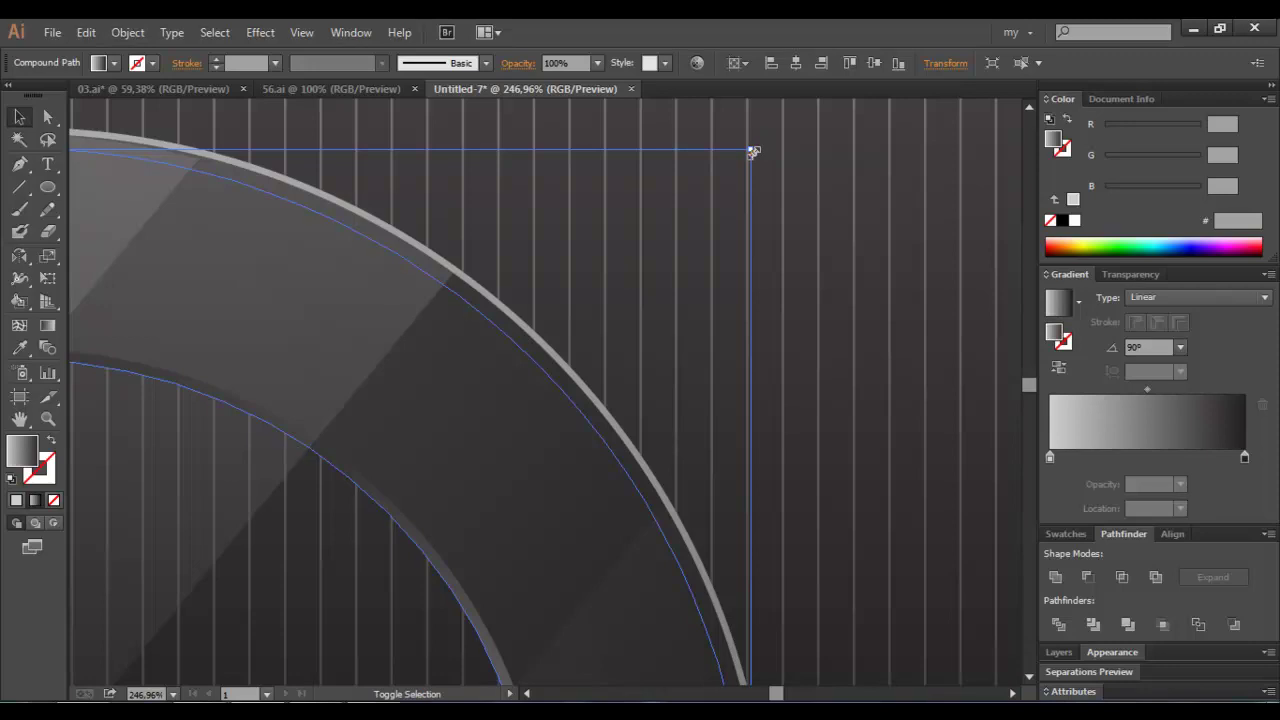
pyautogui.moveTo(753, 151); pyautogui.dragTo(757, 143)
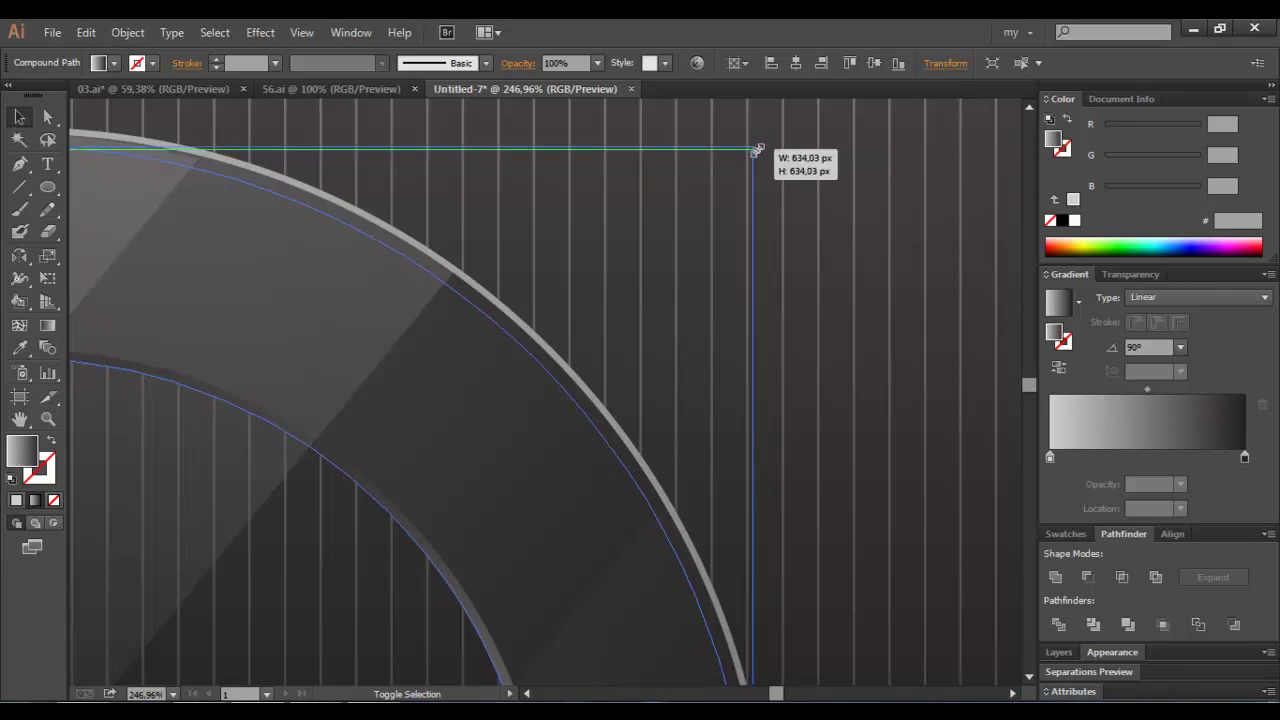
# Deselect and zoom out to view the whole artboard
pyautogui.click(820, 282)
pyautogui.hotkey('ctrl', '0')
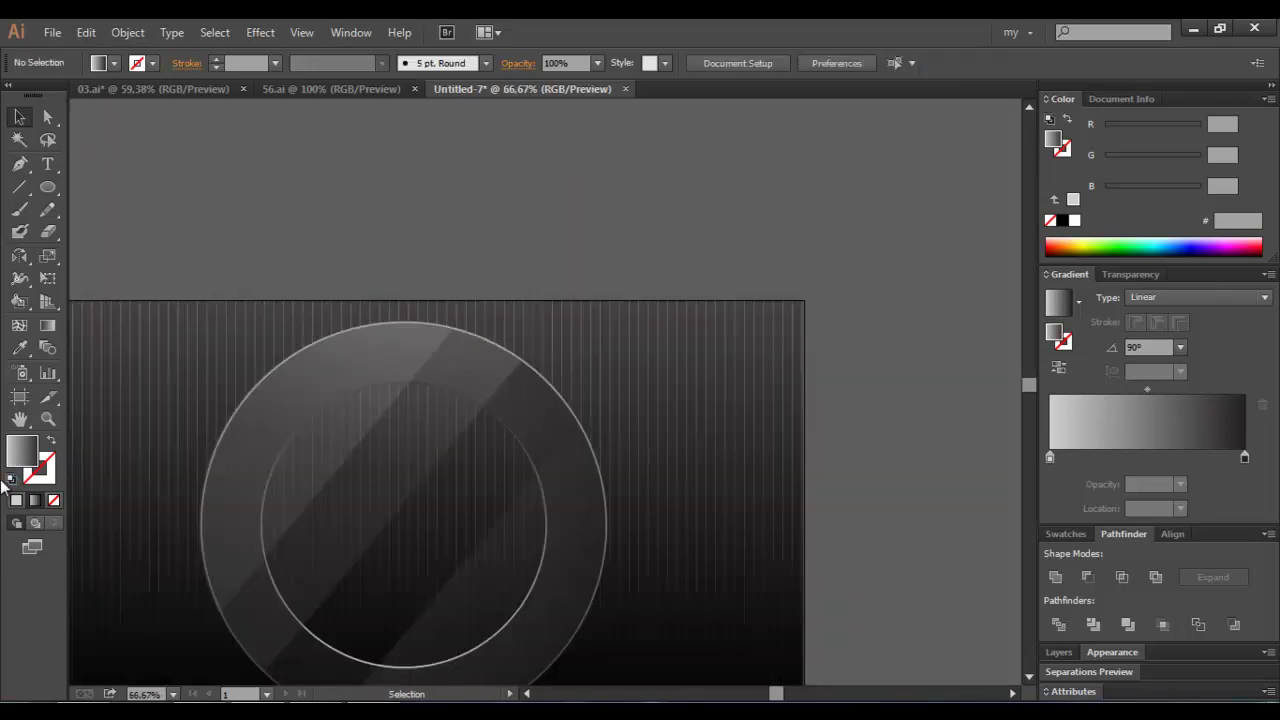
pyautogui.hotkey('ctrl', '-')
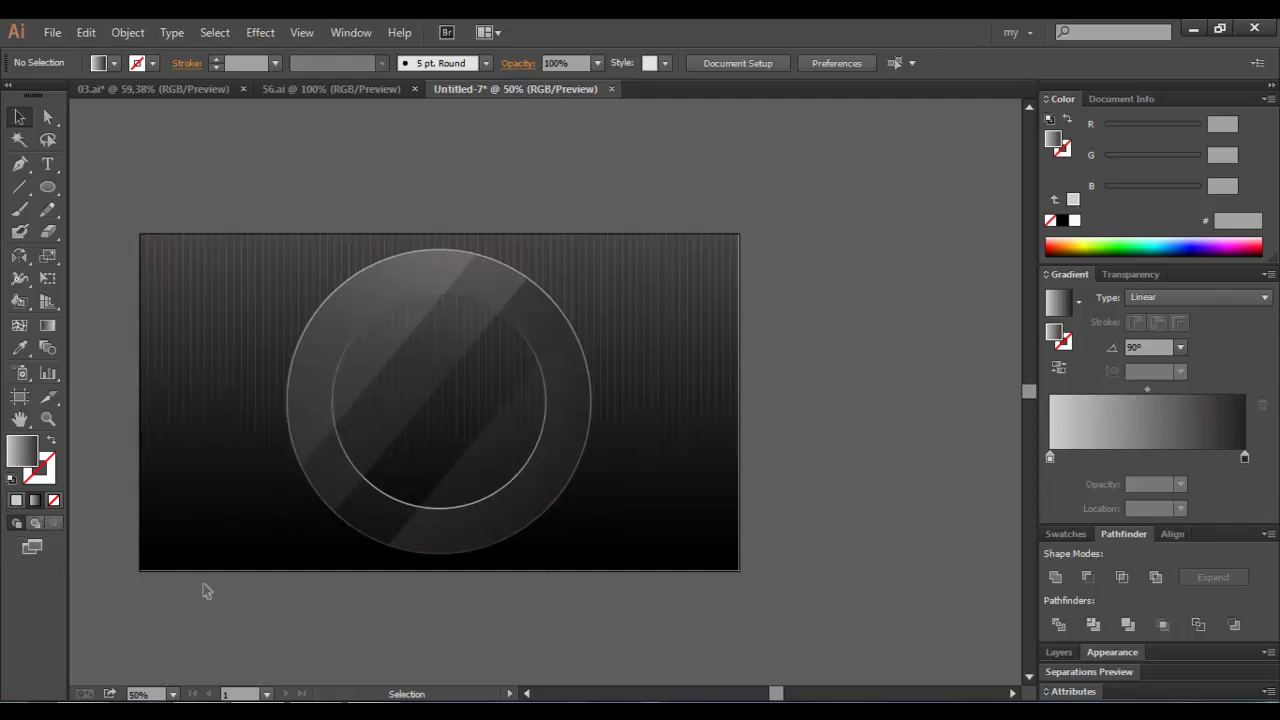
pyautogui.scroll(-1, 503, 651)
pyautogui.click(527, 693)
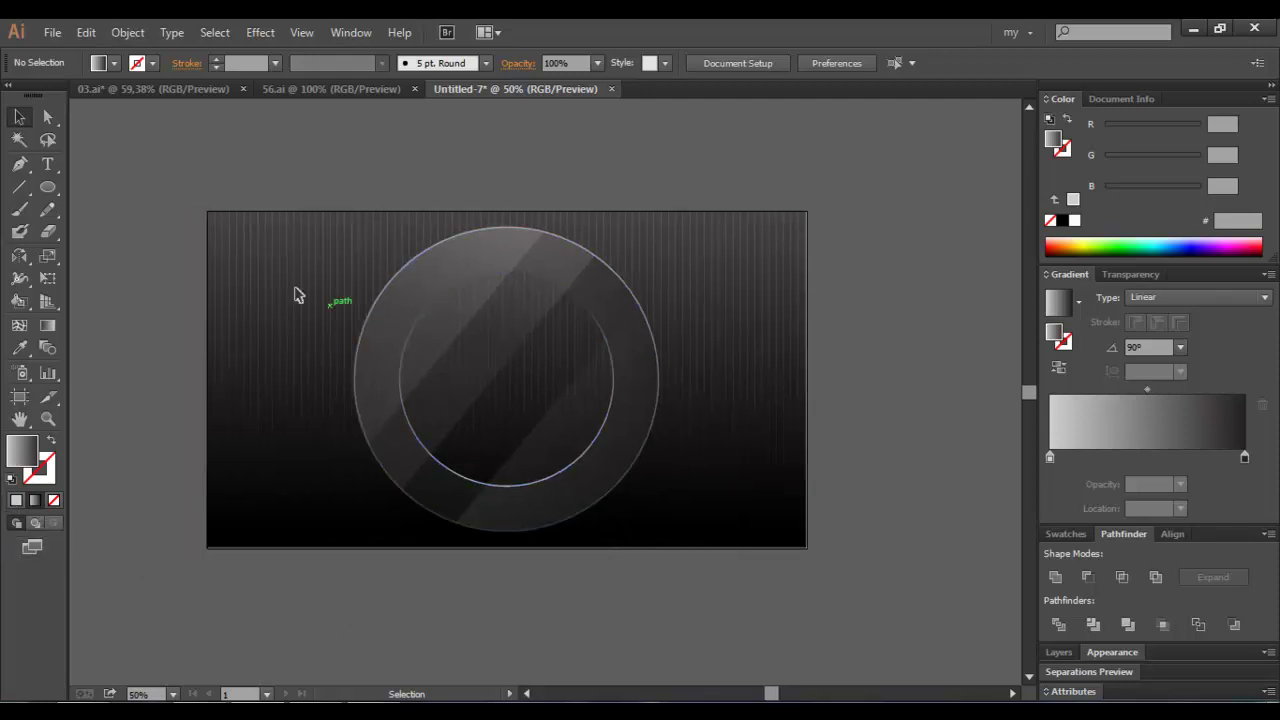
pyautogui.click(49, 192)
# Draw a new circle beside the artboard and fill it with 75% grey
pyautogui.moveTo(797, 347); pyautogui.dragTo(925, 473)
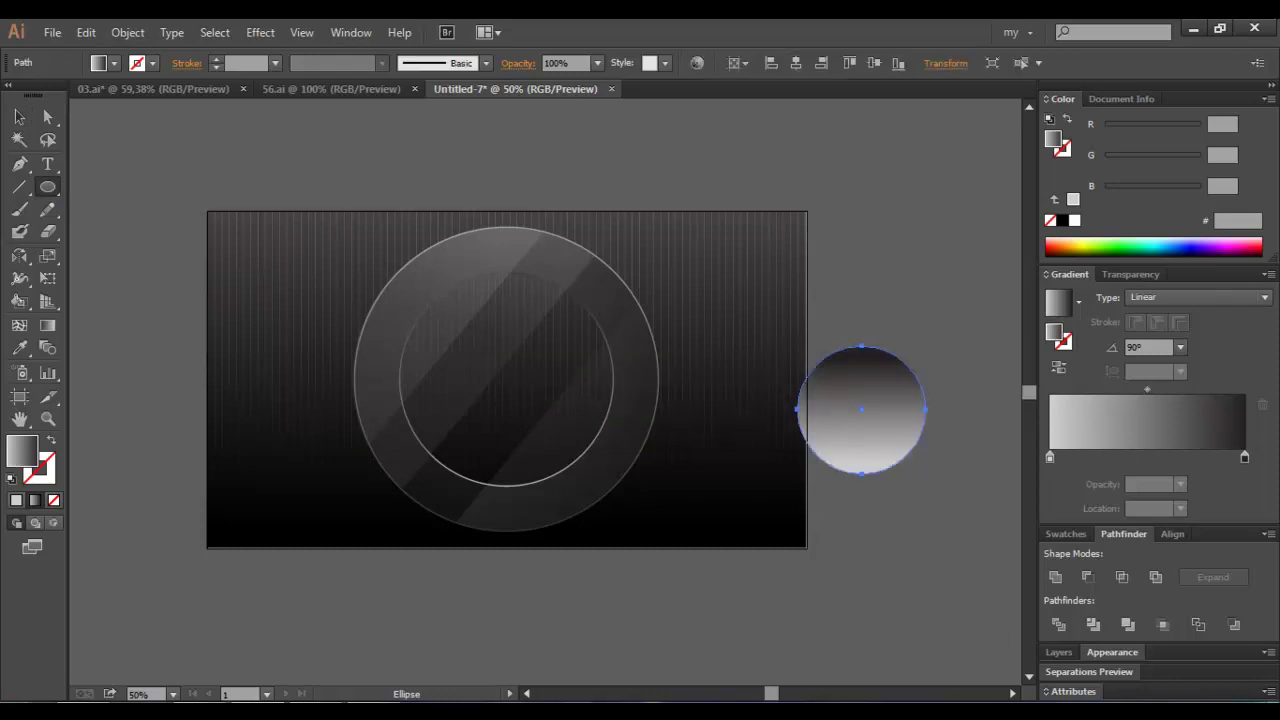
pyautogui.click(1013, 693)
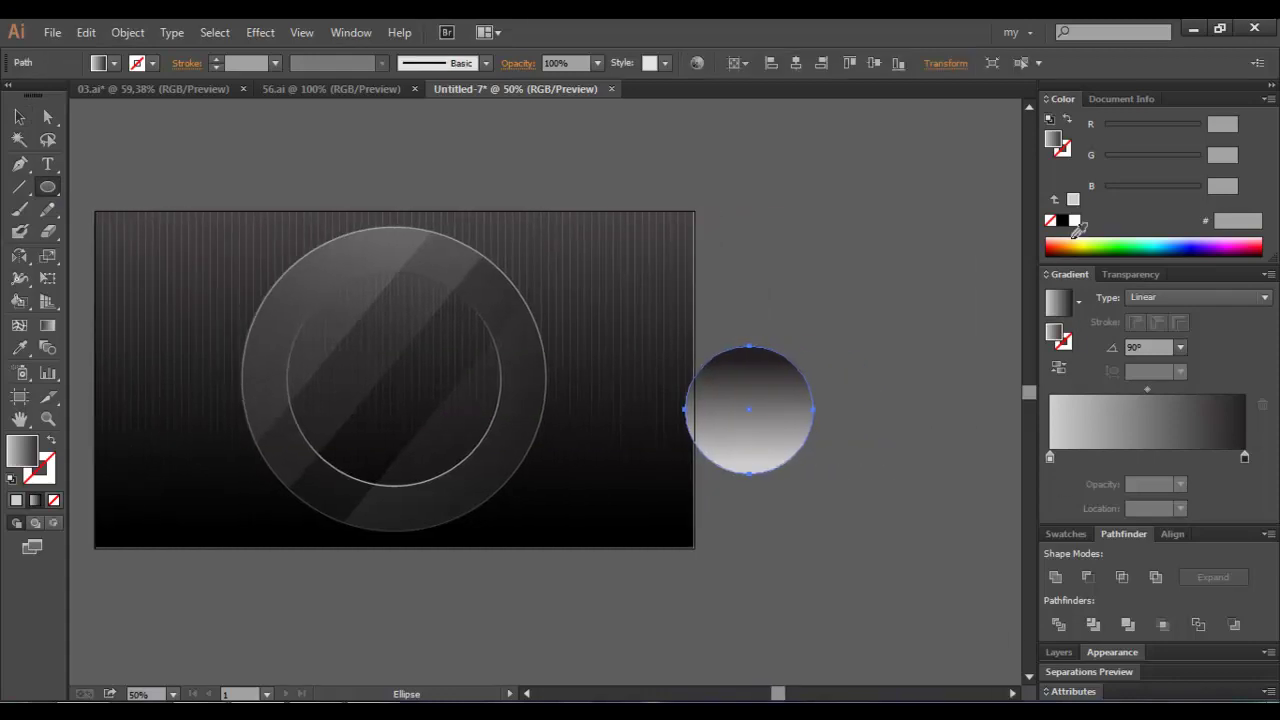
pyautogui.click(1061, 220)
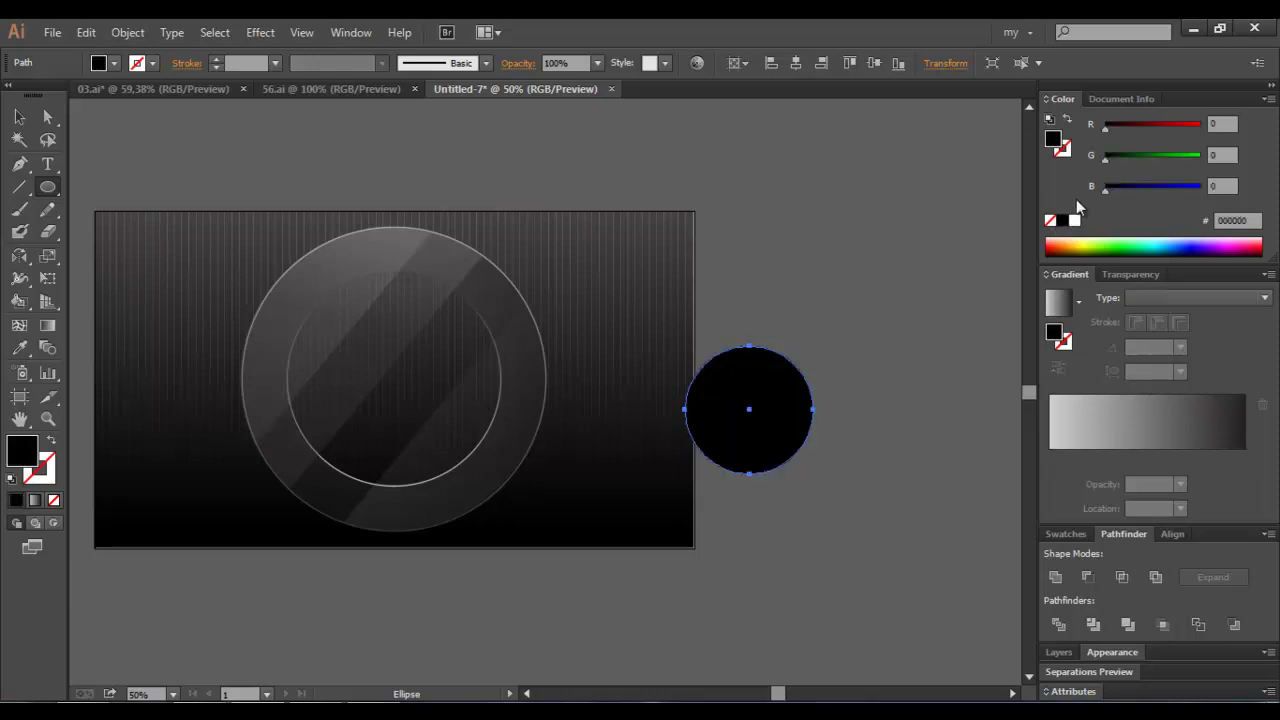
pyautogui.click(1268, 99)
pyautogui.click(1130, 131)
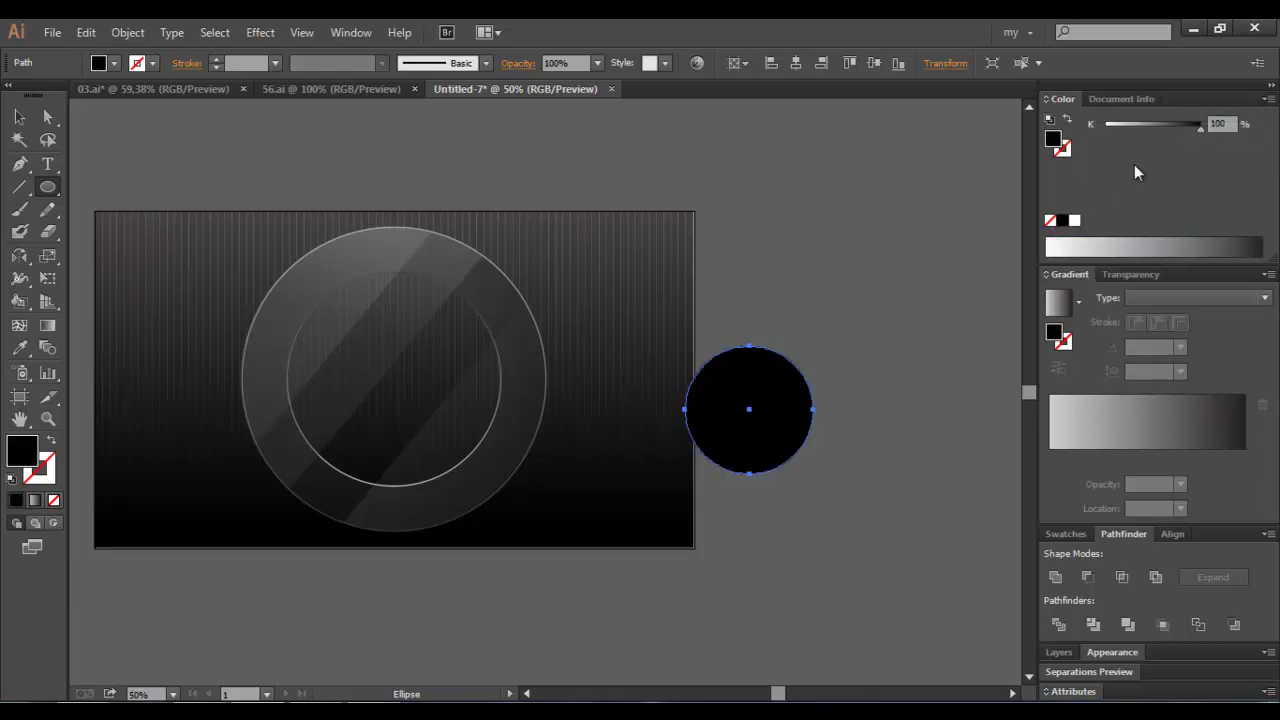
pyautogui.click(1176, 127)
# Enlarge the grey circle and make two smaller concentric copies inside it
pyautogui.click(19, 117)
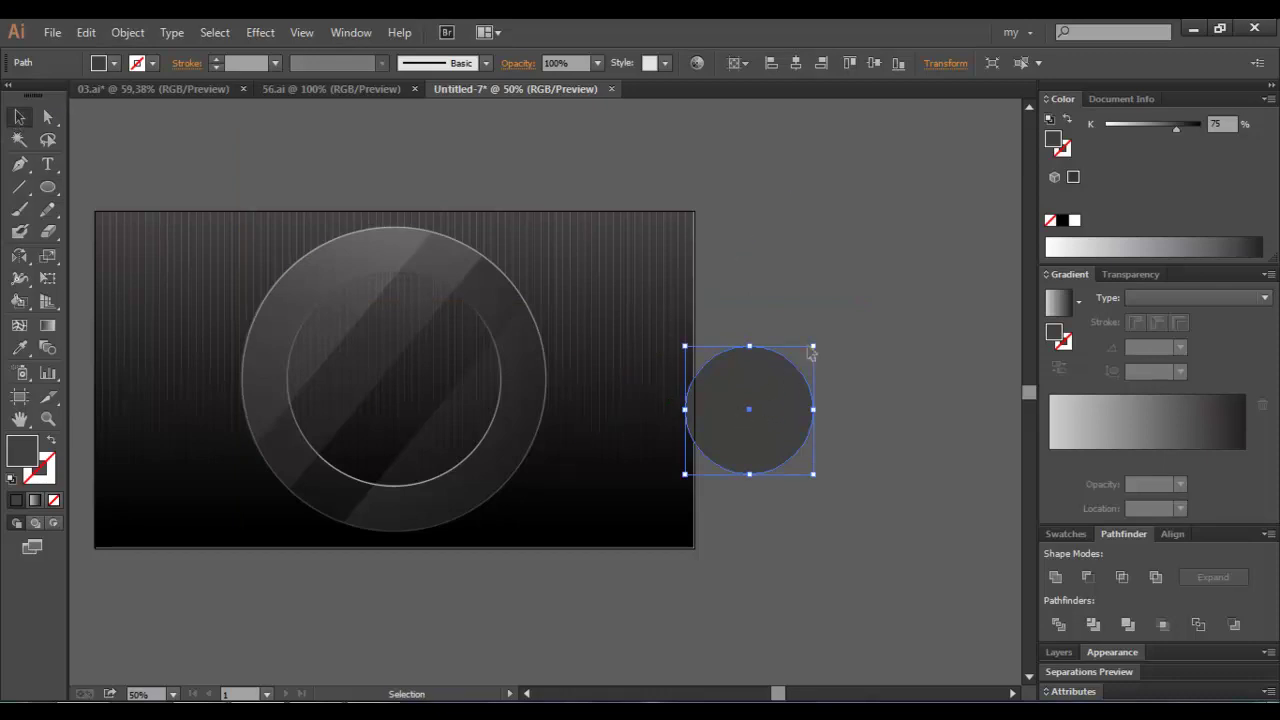
pyautogui.moveTo(812, 346); pyautogui.dragTo(928, 232)
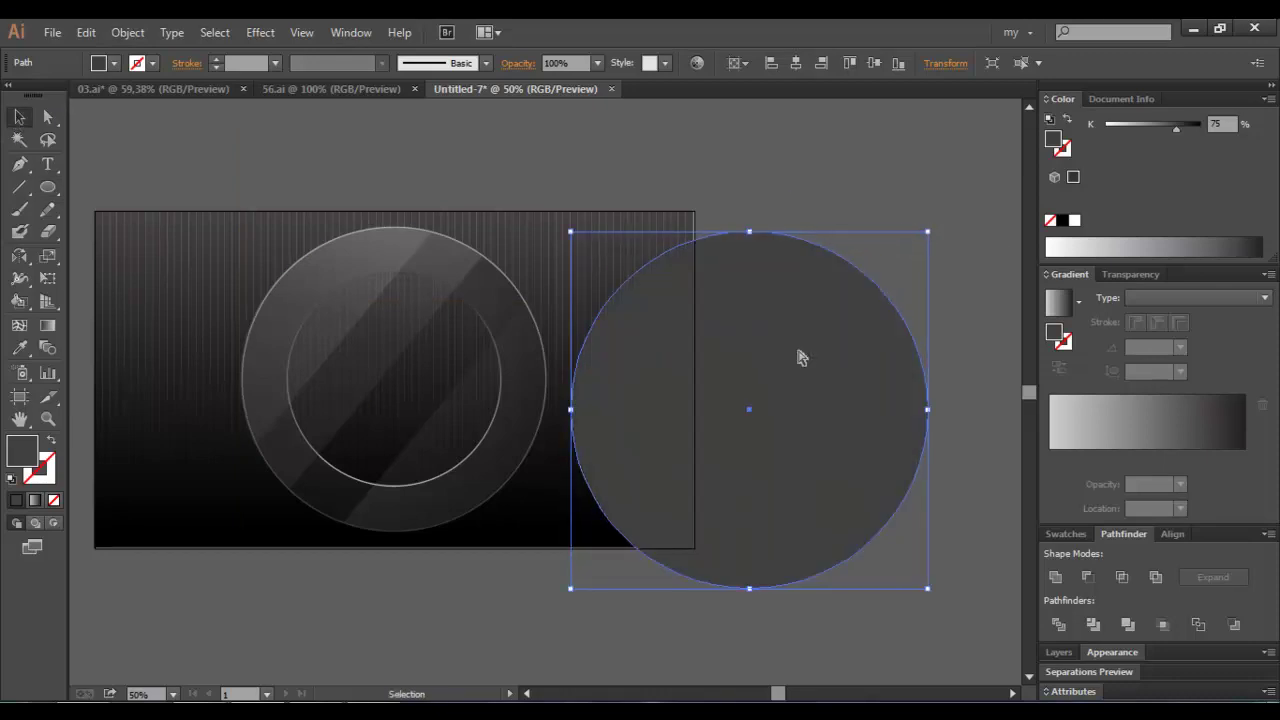
pyautogui.moveTo(929, 232); pyautogui.dragTo(900, 256)
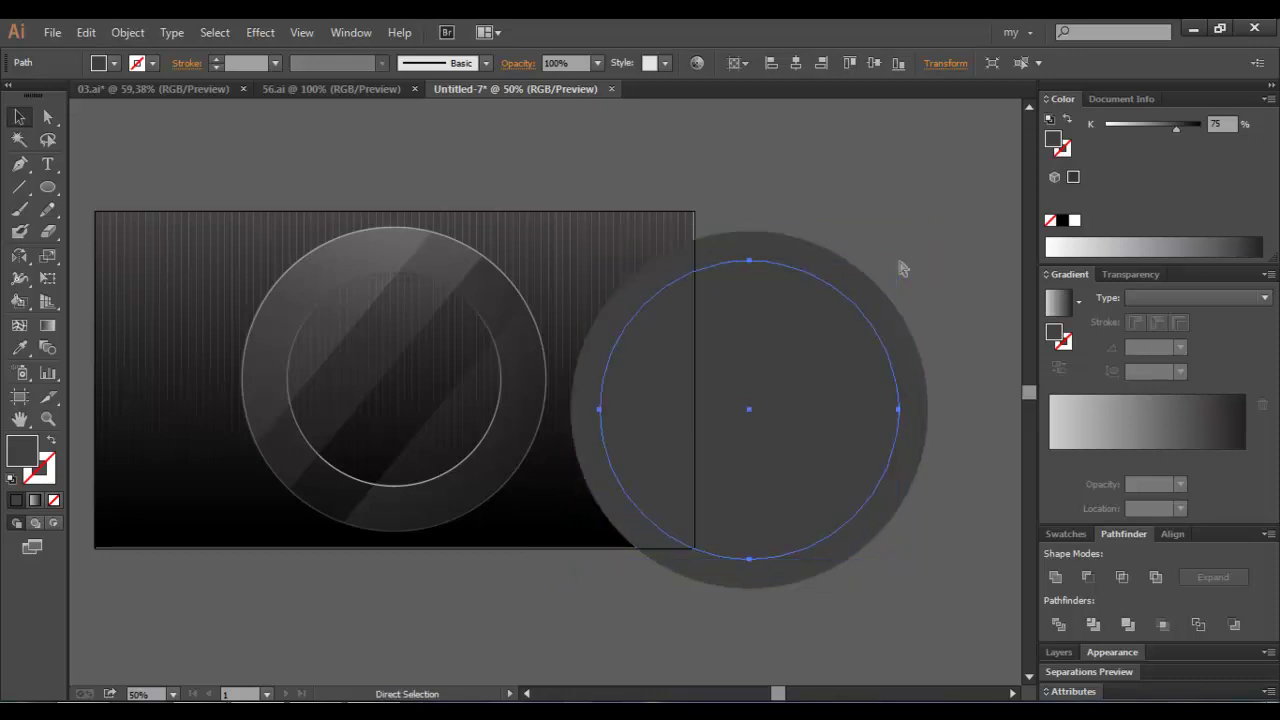
pyautogui.moveTo(901, 263); pyautogui.dragTo(865, 295)
# Set both the inner circle and the large outer circle to 0% opacity
pyautogui.click(571, 63)
pyautogui.write('0')
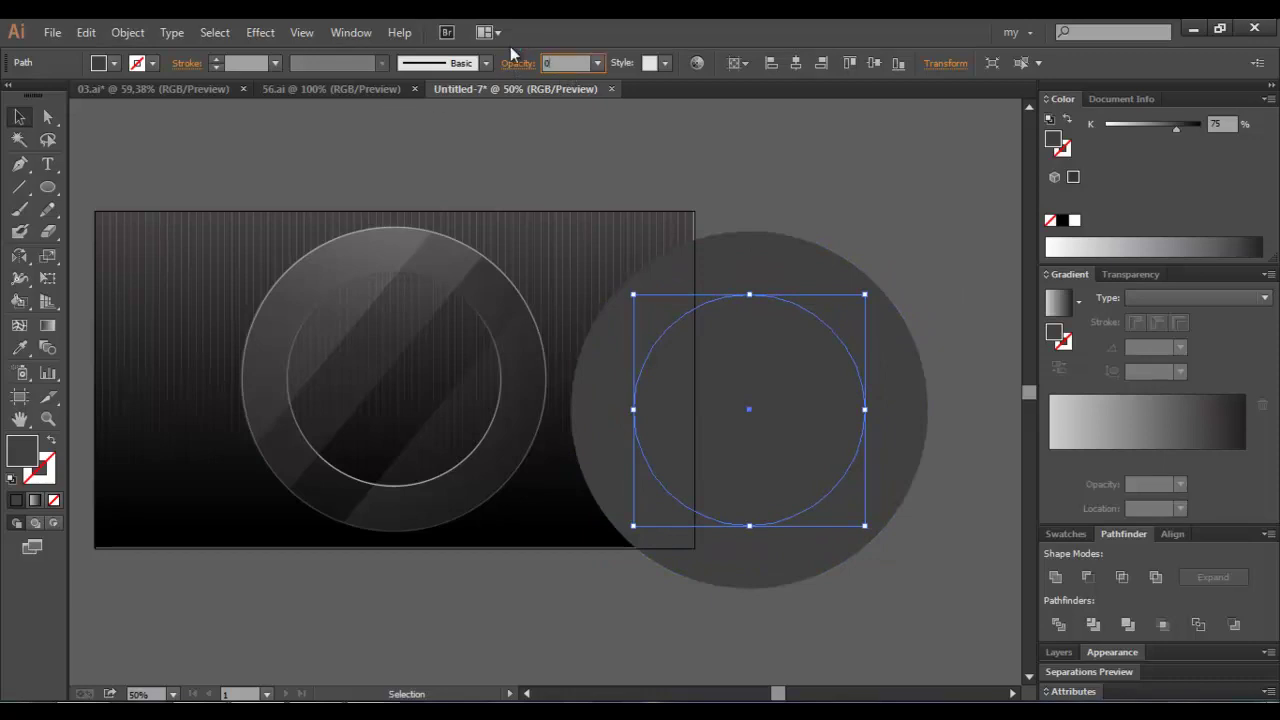
pyautogui.click(823, 277)
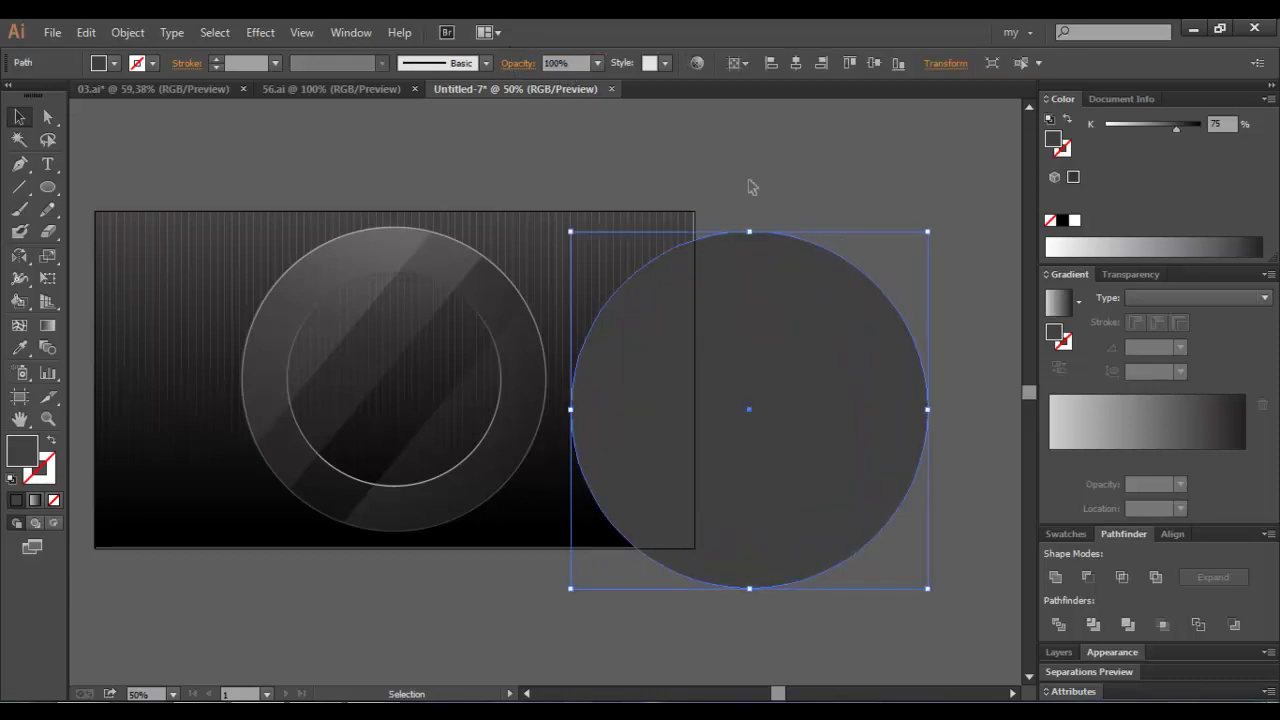
pyautogui.click(583, 62)
pyautogui.write('0')
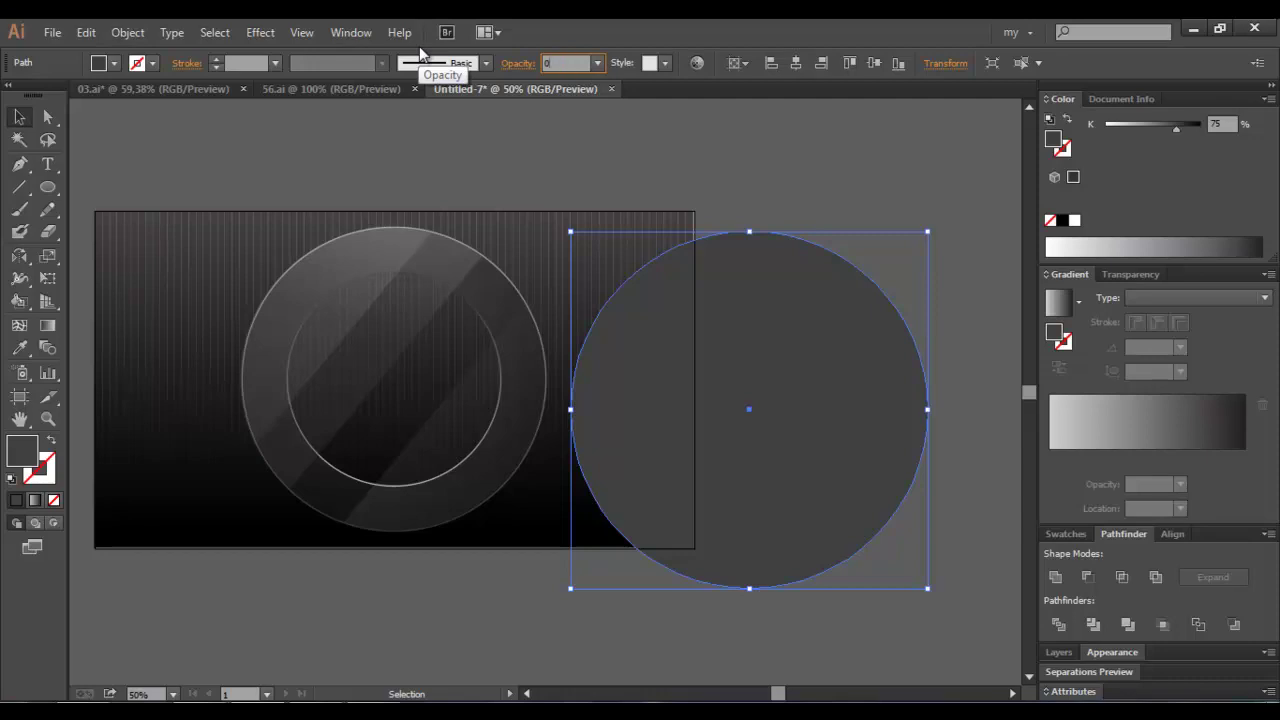
pyautogui.press('Return')
# Blend the three concentric circles into a soft ring using 50 specified steps
pyautogui.moveTo(815, 172); pyautogui.dragTo(806, 357)
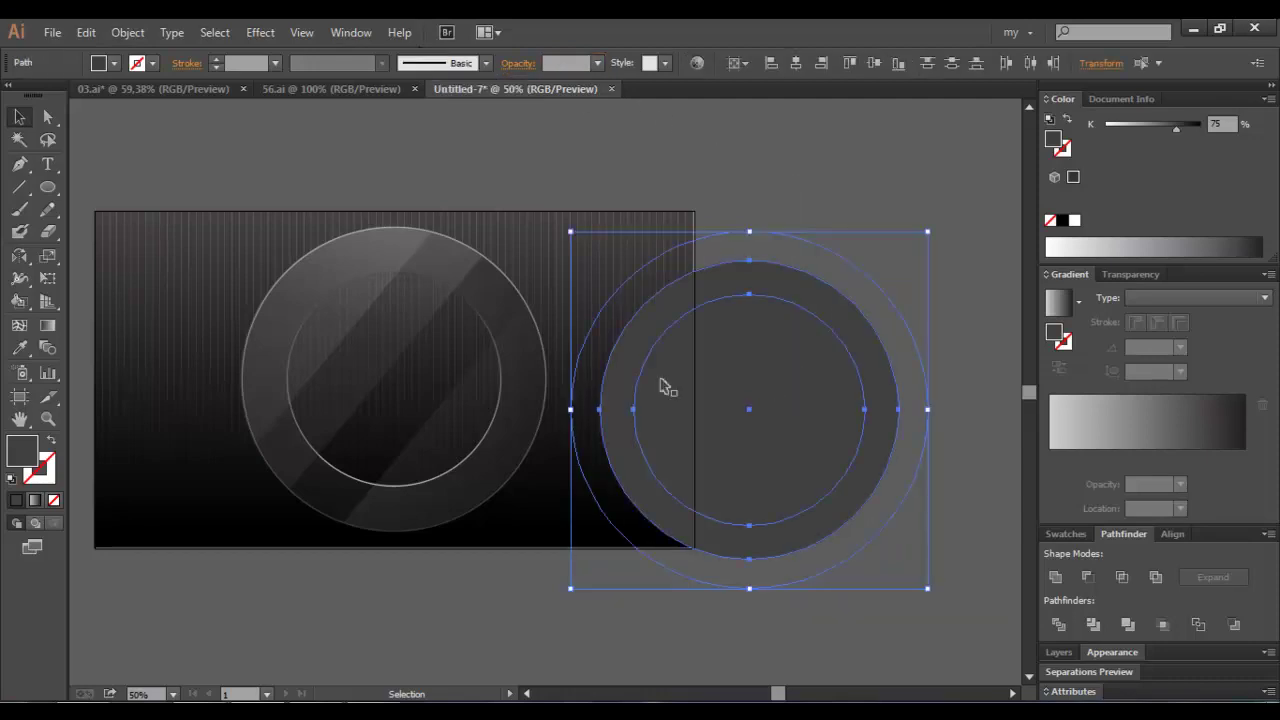
pyautogui.press('w')
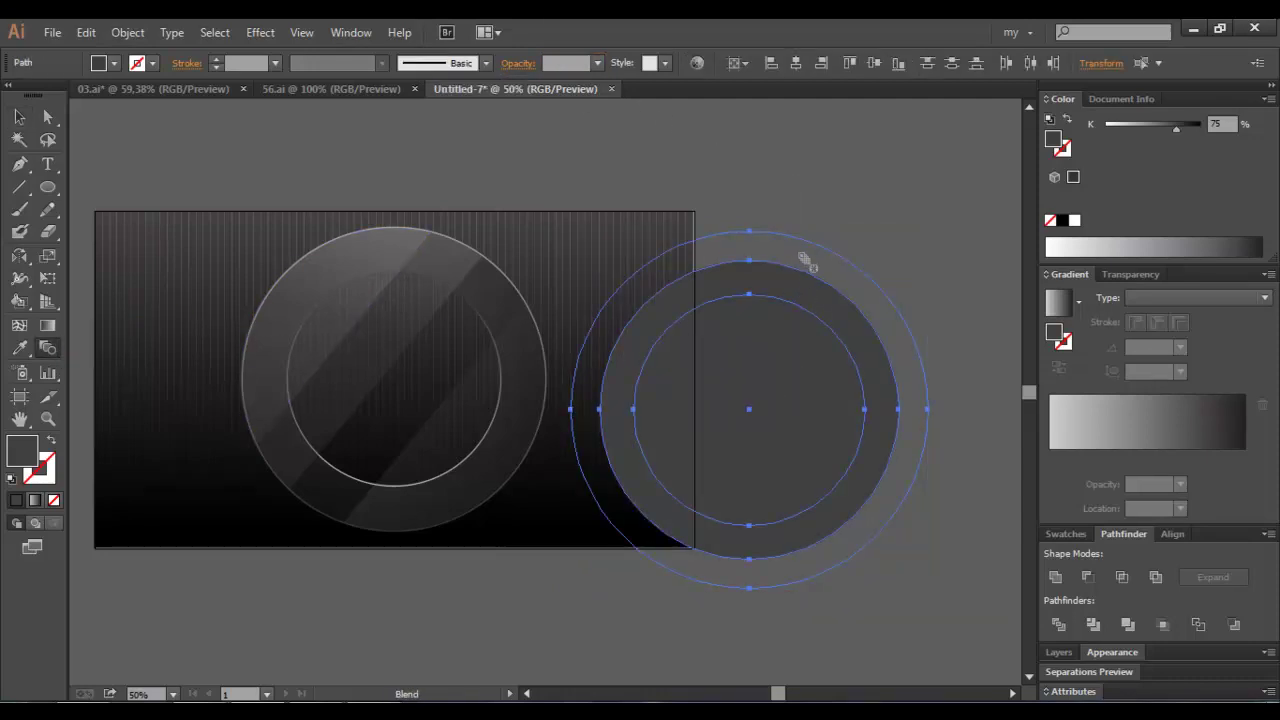
pyautogui.click(790, 288)
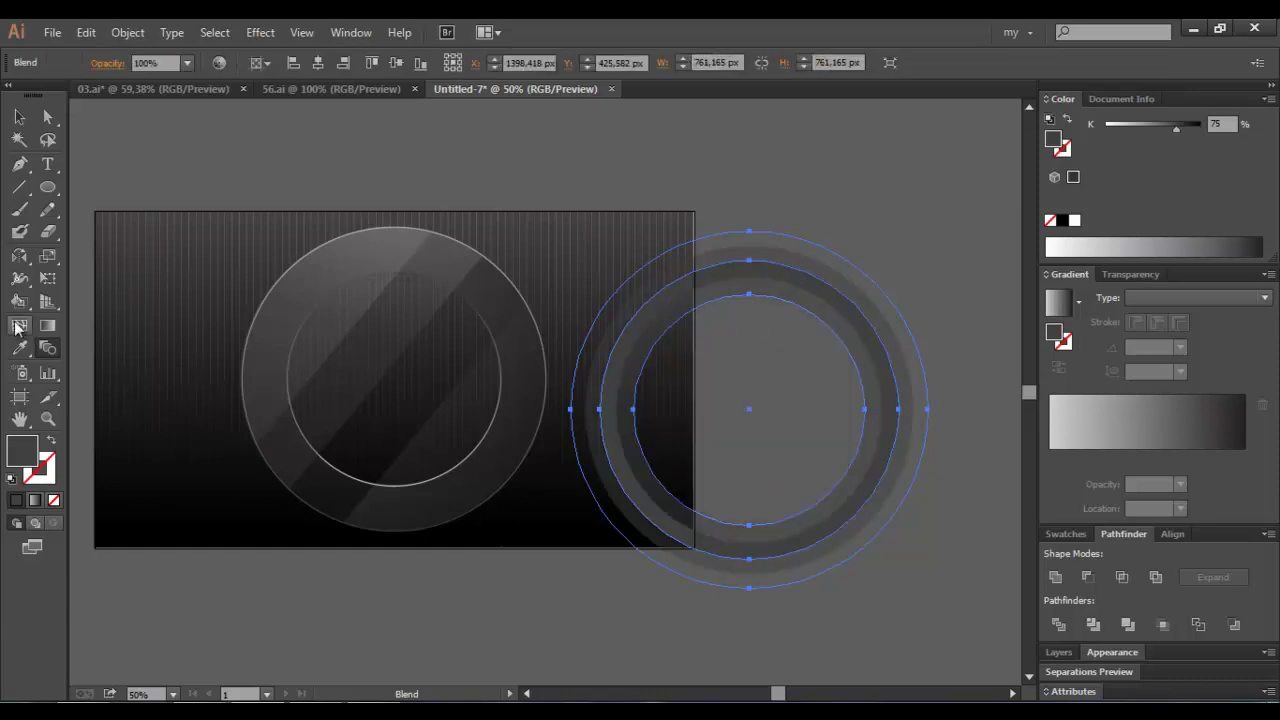
pyautogui.doubleClick(45, 350)
pyautogui.click(632, 340)
pyautogui.click(775, 252)
pyautogui.click(774, 290)
pyautogui.write('50')
pyautogui.click(742, 341)
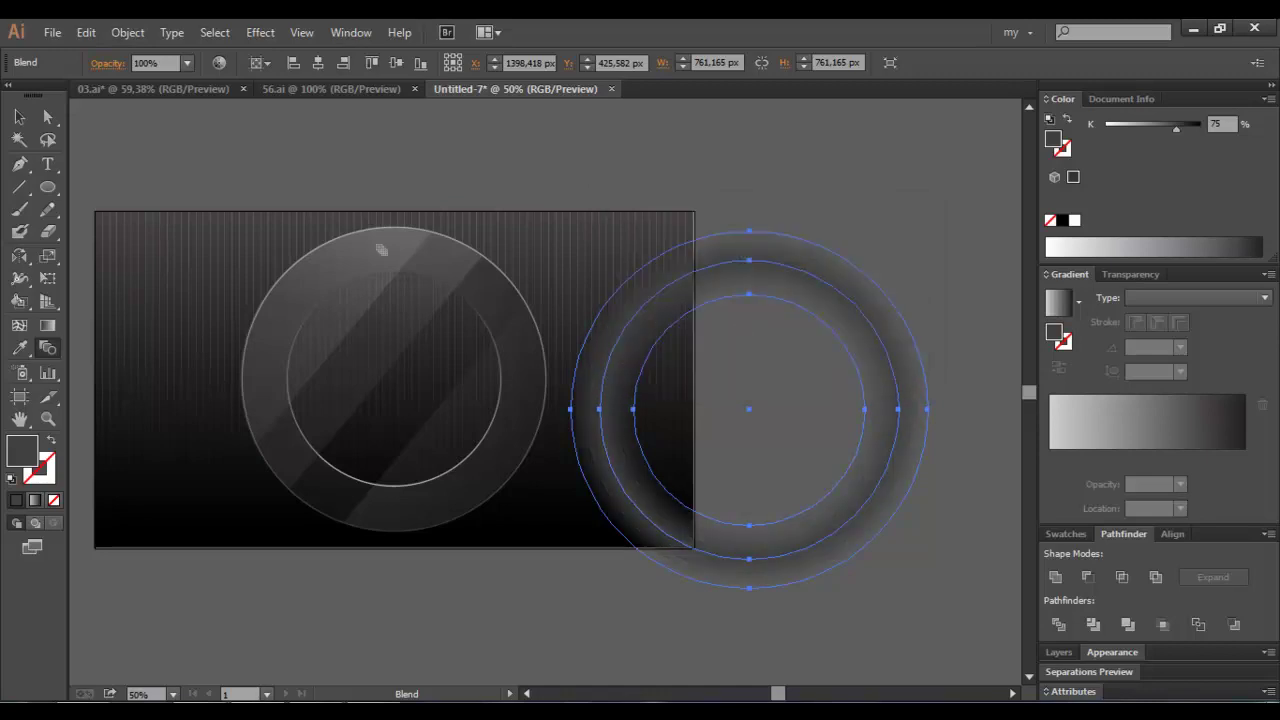
# Set the ring blend's blending mode to Multiply
pyautogui.click(18, 116)
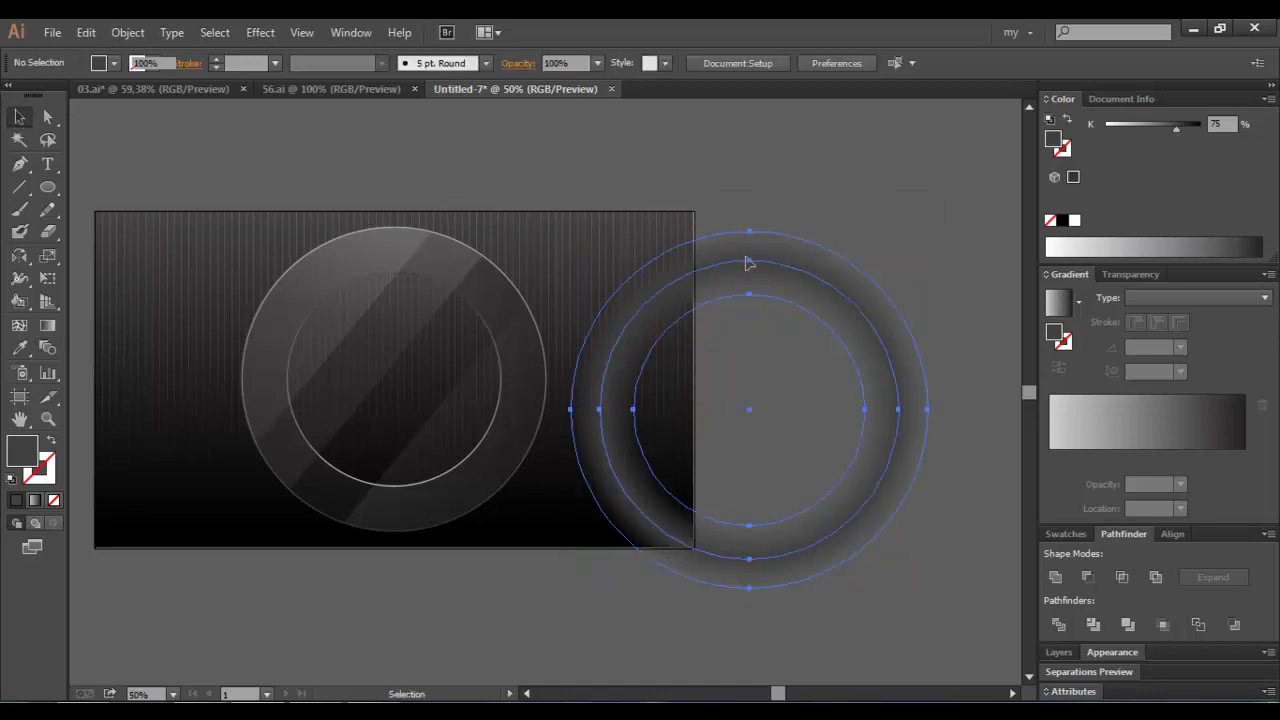
pyautogui.click(1131, 274)
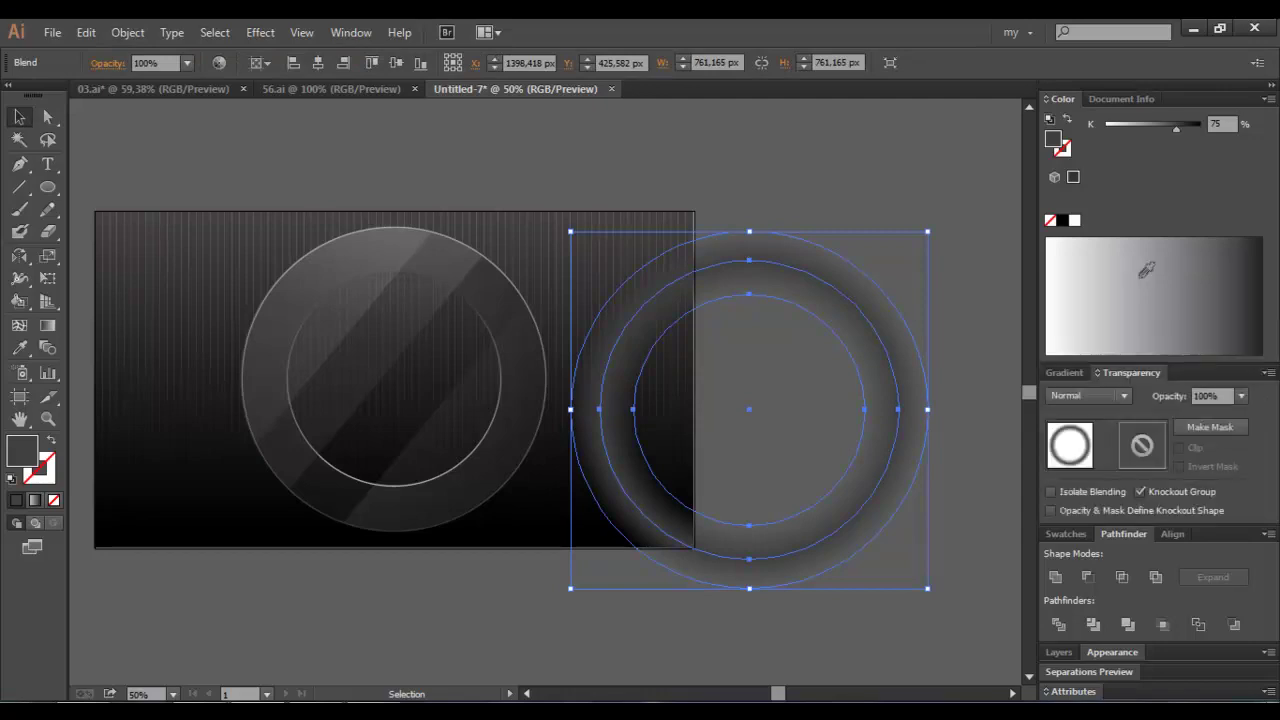
pyautogui.click(1111, 392)
pyautogui.click(1100, 95)
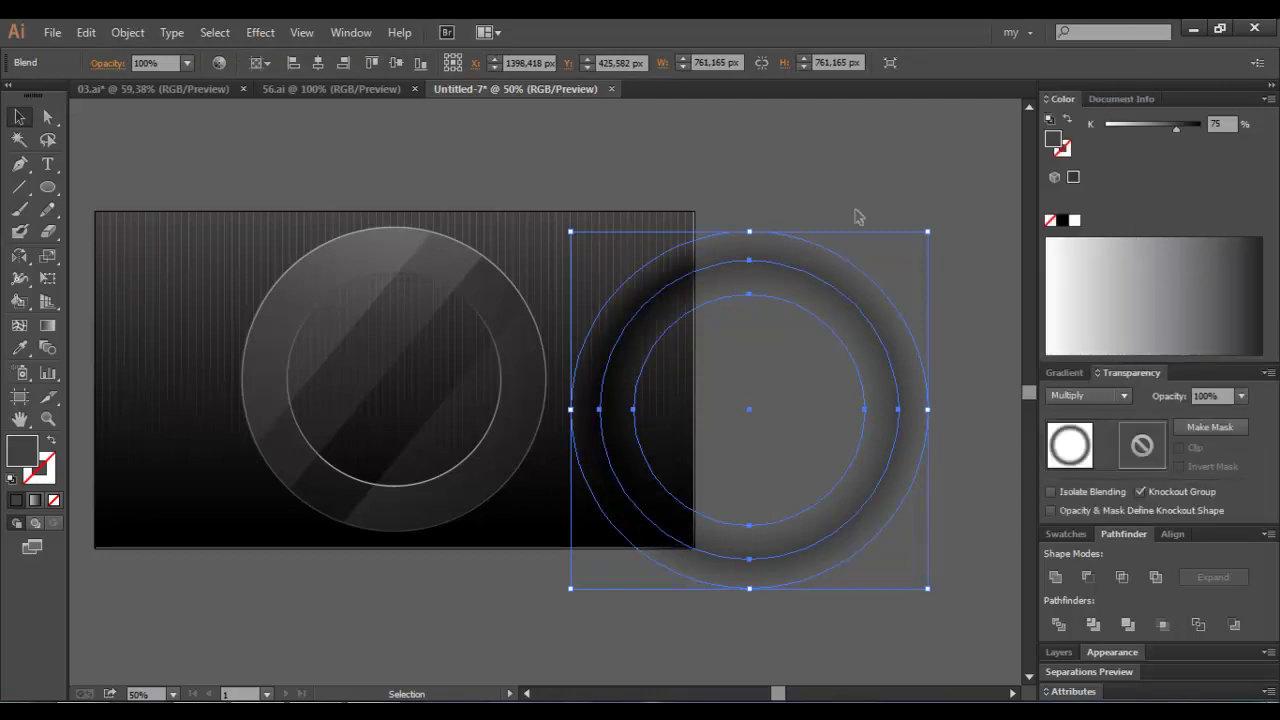
# Move the ring blend onto the artboard and scale it down slightly
pyautogui.moveTo(830, 290)
pyautogui.mouseDown()
pyautogui.moveTo(472, 287)
pyautogui.moveTo(487, 276)
pyautogui.mouseUp()
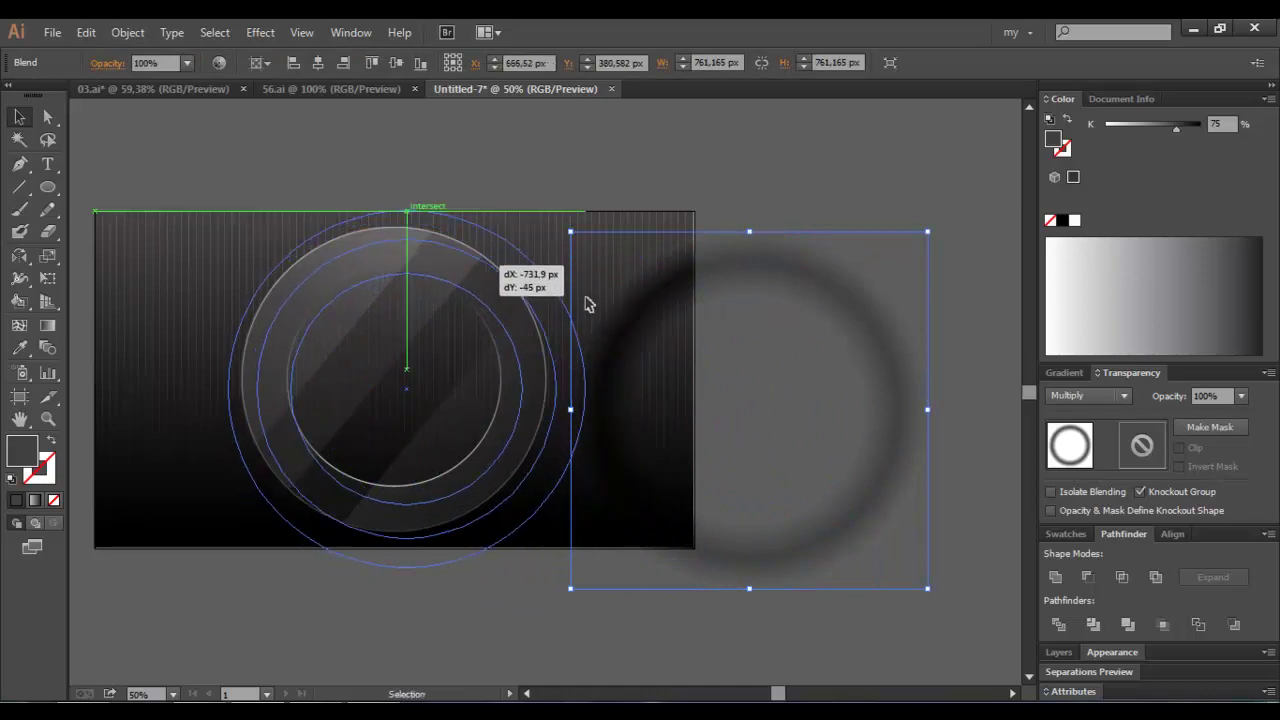
pyautogui.press('a')
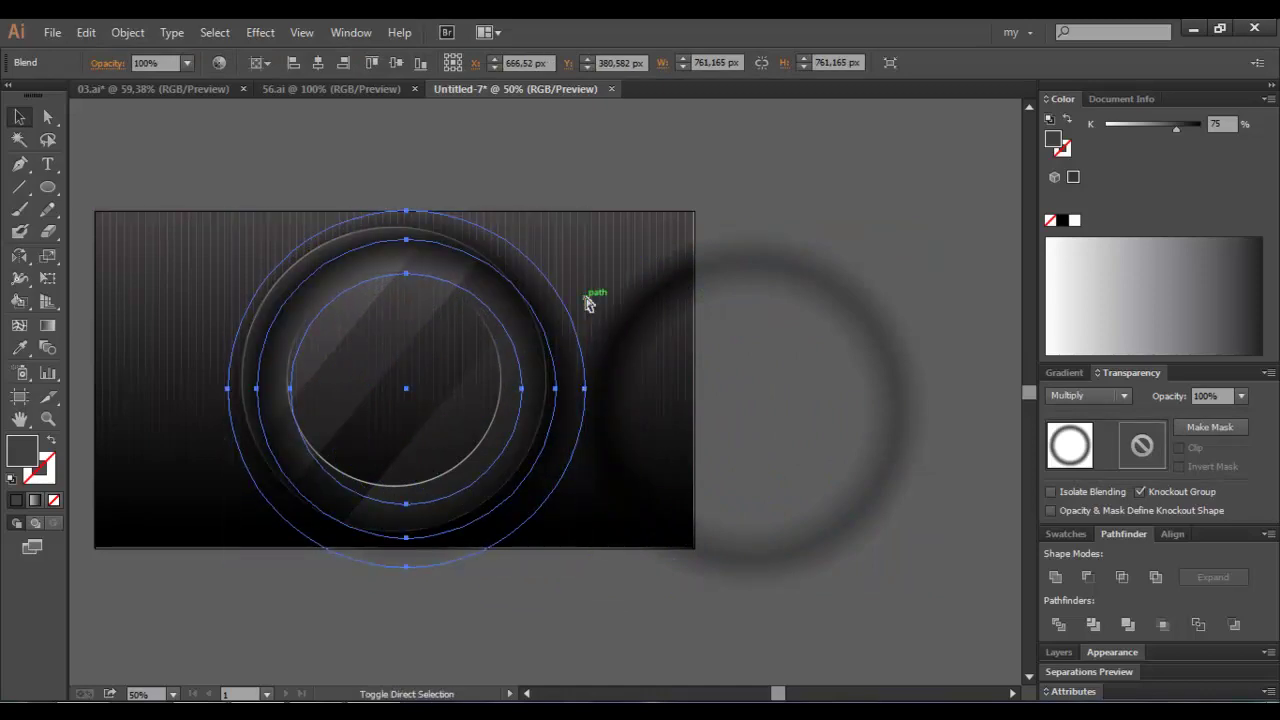
pyautogui.press('v')
pyautogui.moveTo(587, 210); pyautogui.dragTo(576, 214)
pyautogui.click(634, 217)
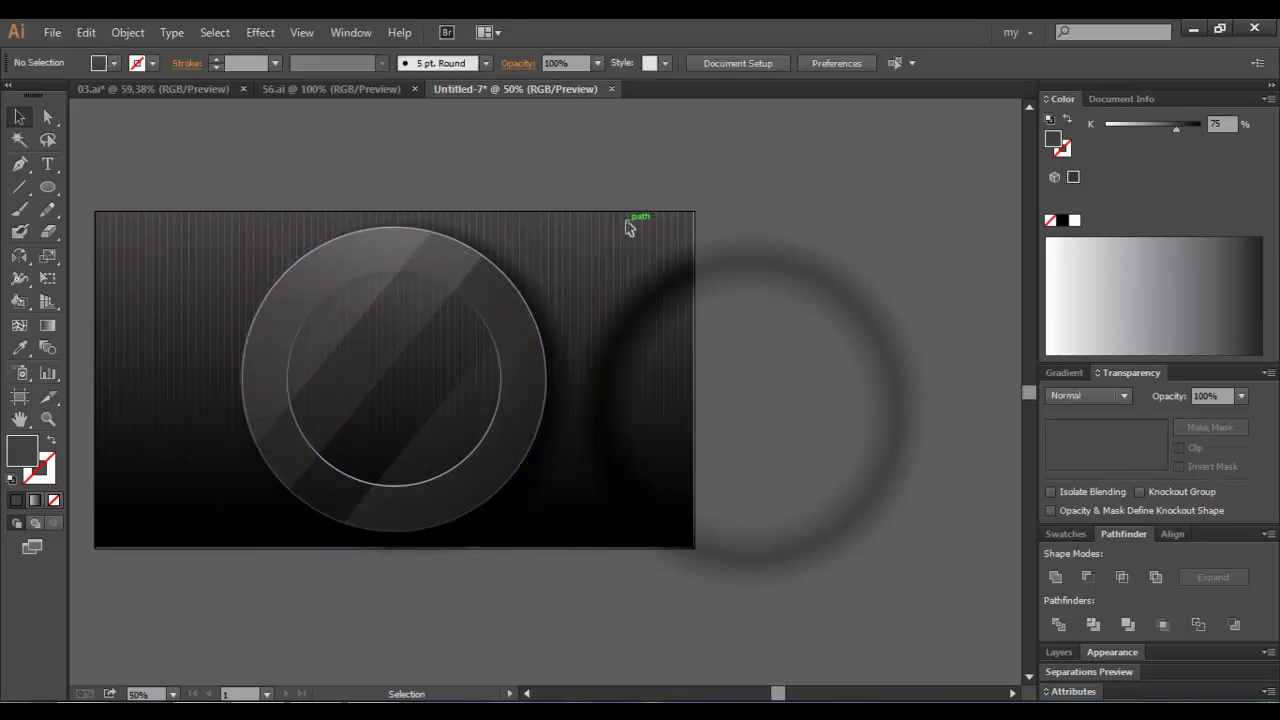
pyautogui.click(757, 283)
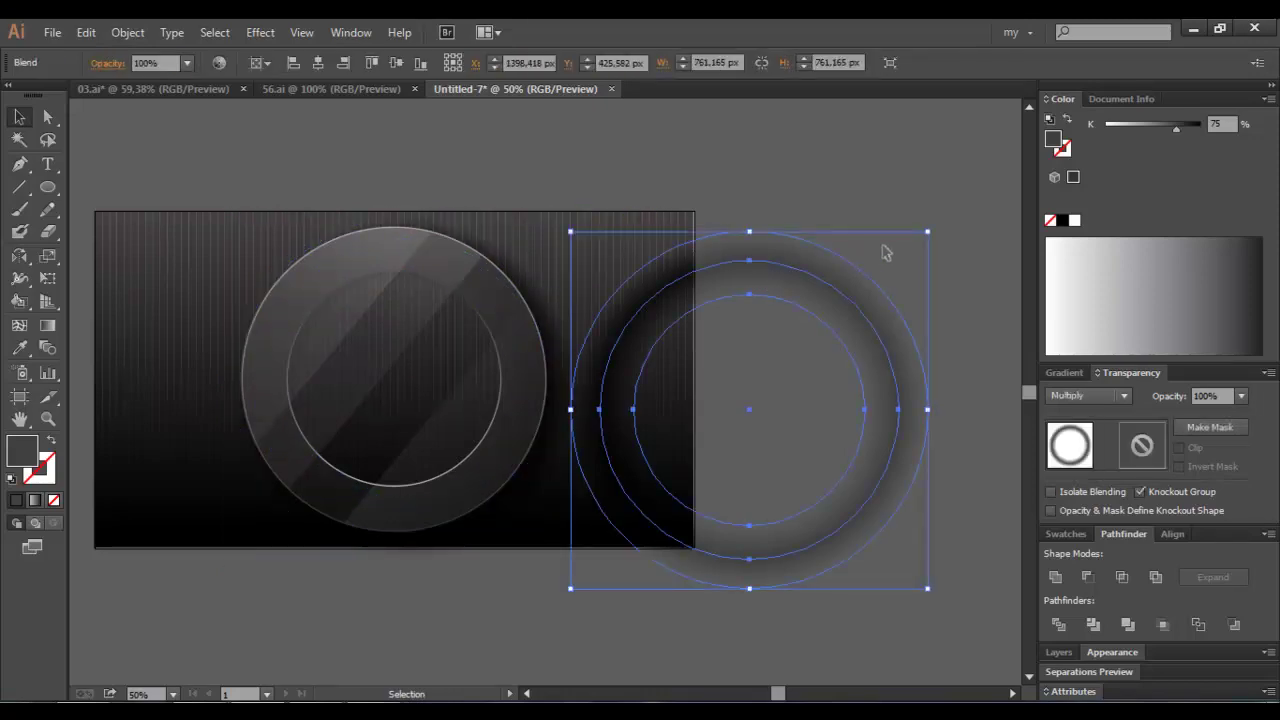
pyautogui.moveTo(928, 234); pyautogui.dragTo(886, 277)
pyautogui.click(903, 260)
# Centre the blend behind the glassy ring and shift its inner path up-left
pyautogui.moveTo(841, 337); pyautogui.dragTo(555, 360)
pyautogui.press('ctrl')
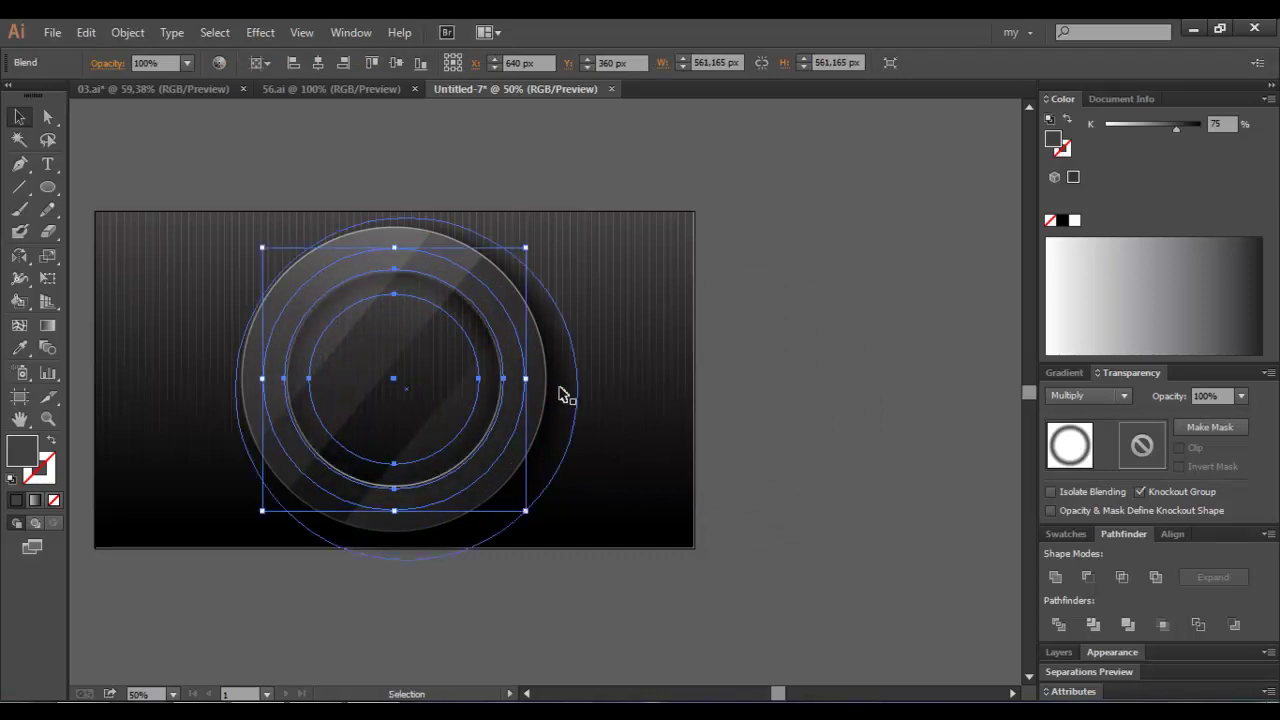
pyautogui.moveTo(440, 368); pyautogui.dragTo(433, 362)
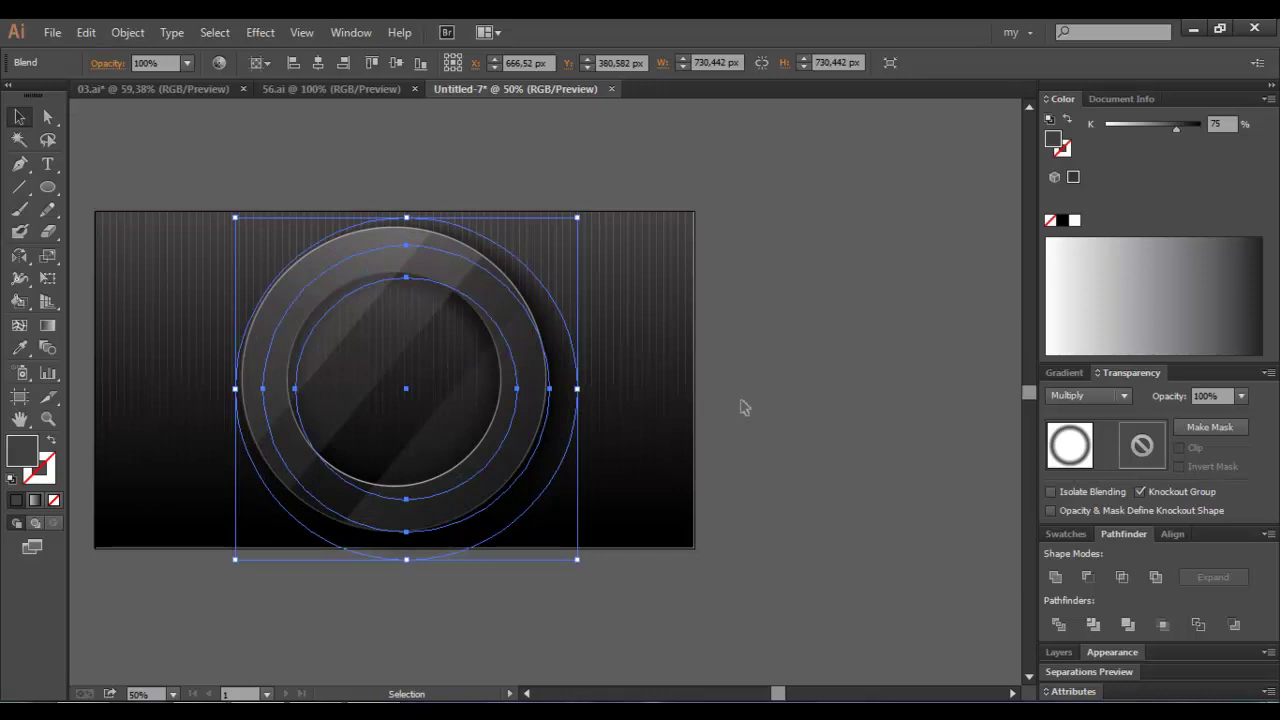
pyautogui.keyDown('ctrl'); pyautogui.click(471, 334); pyautogui.keyUp('ctrl')
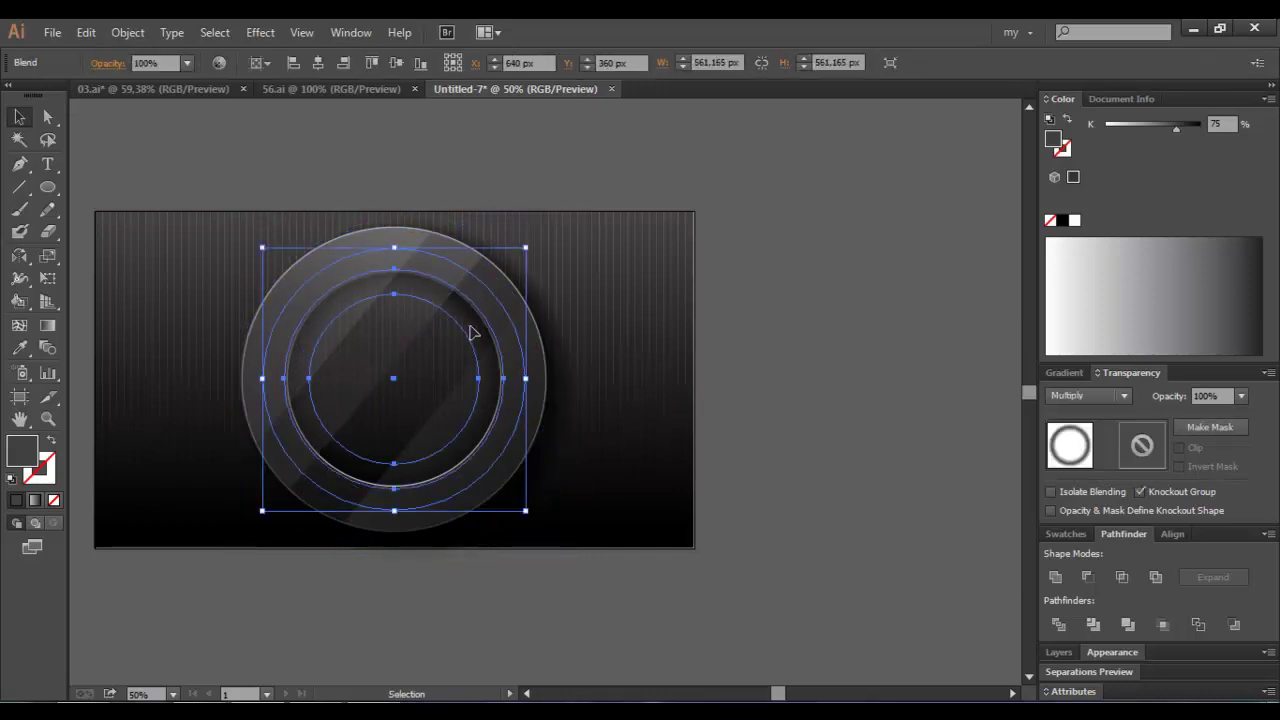
pyautogui.moveTo(471, 331); pyautogui.dragTo(463, 324)
# Move a ring path down slightly, then deselect it
pyautogui.click(800, 433)
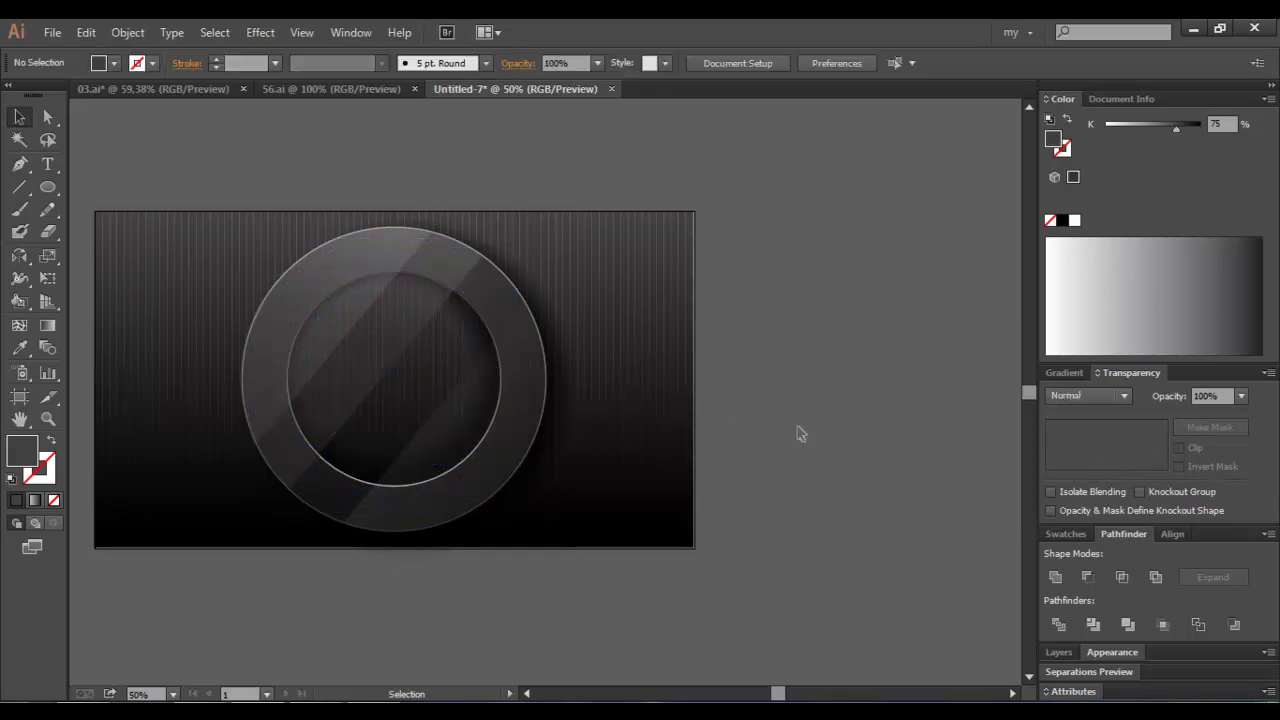
pyautogui.moveTo(466, 350); pyautogui.dragTo(651, 400)
pyautogui.click(782, 410)
# Redraw the ring compound path's gradient as a diagonal line from top to bottom
pyautogui.click(301, 266)
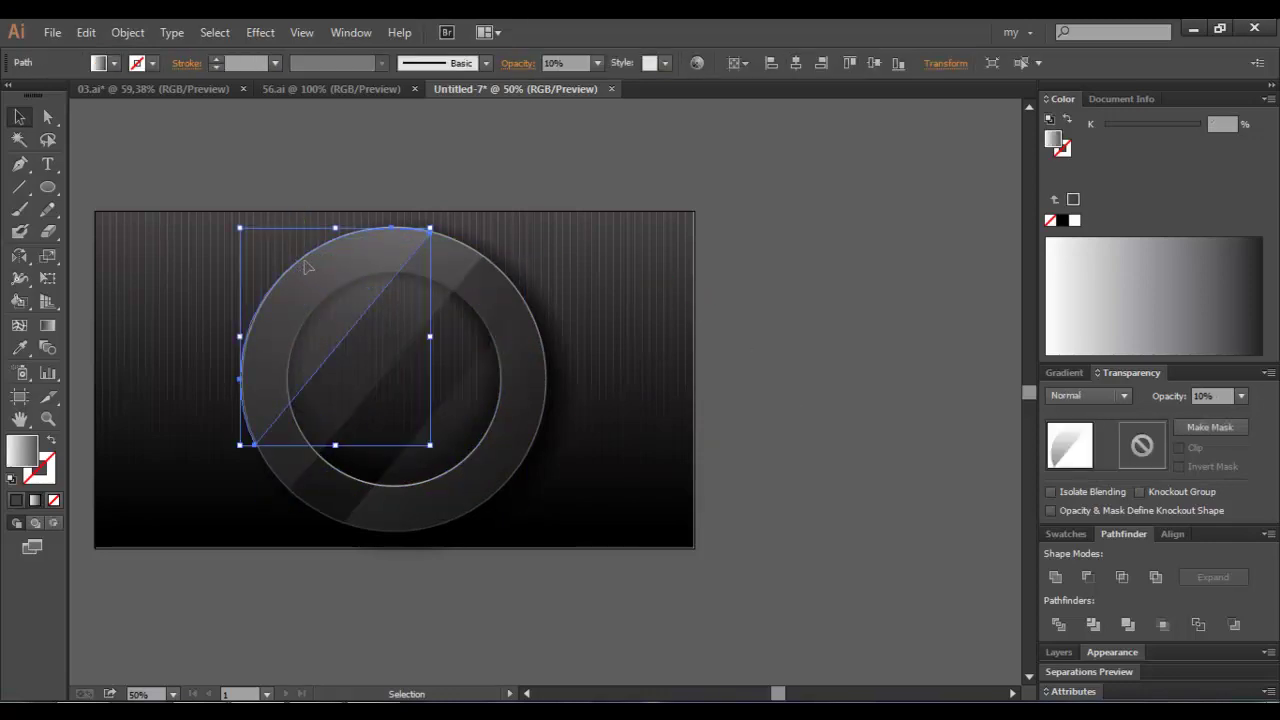
pyautogui.click(463, 247)
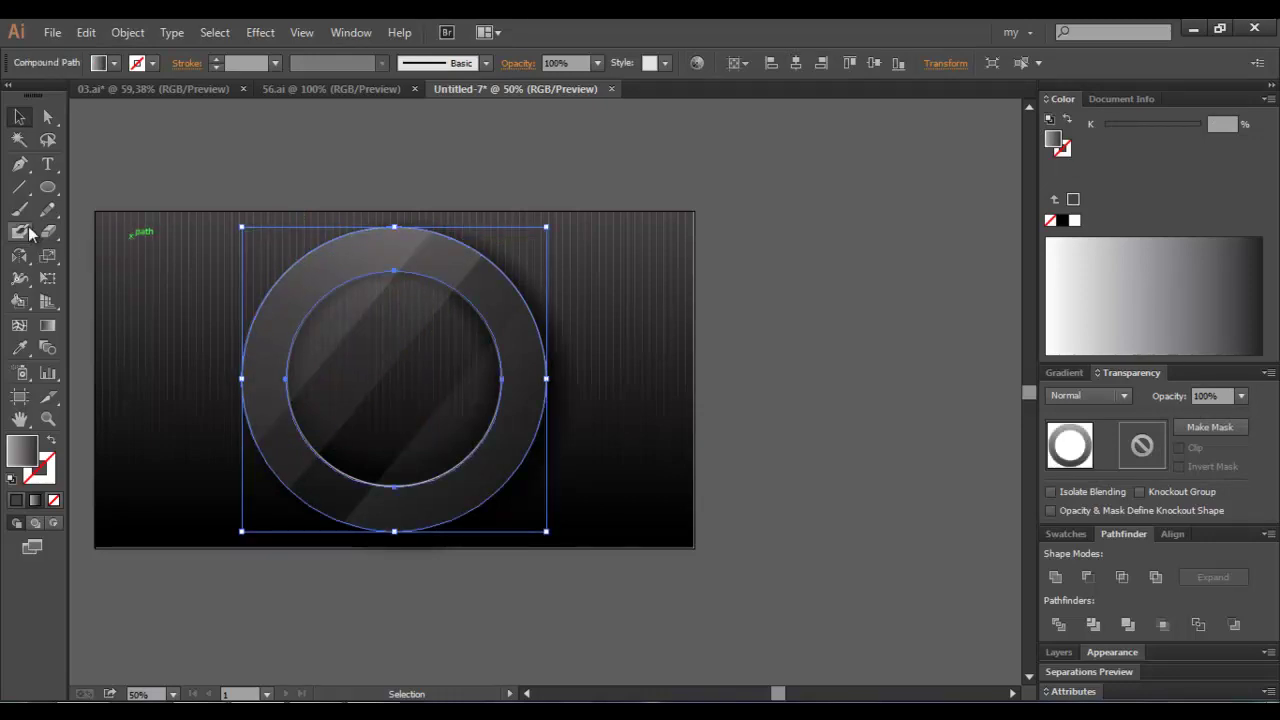
pyautogui.click(46, 325)
pyautogui.moveTo(340, 201); pyautogui.dragTo(447, 537)
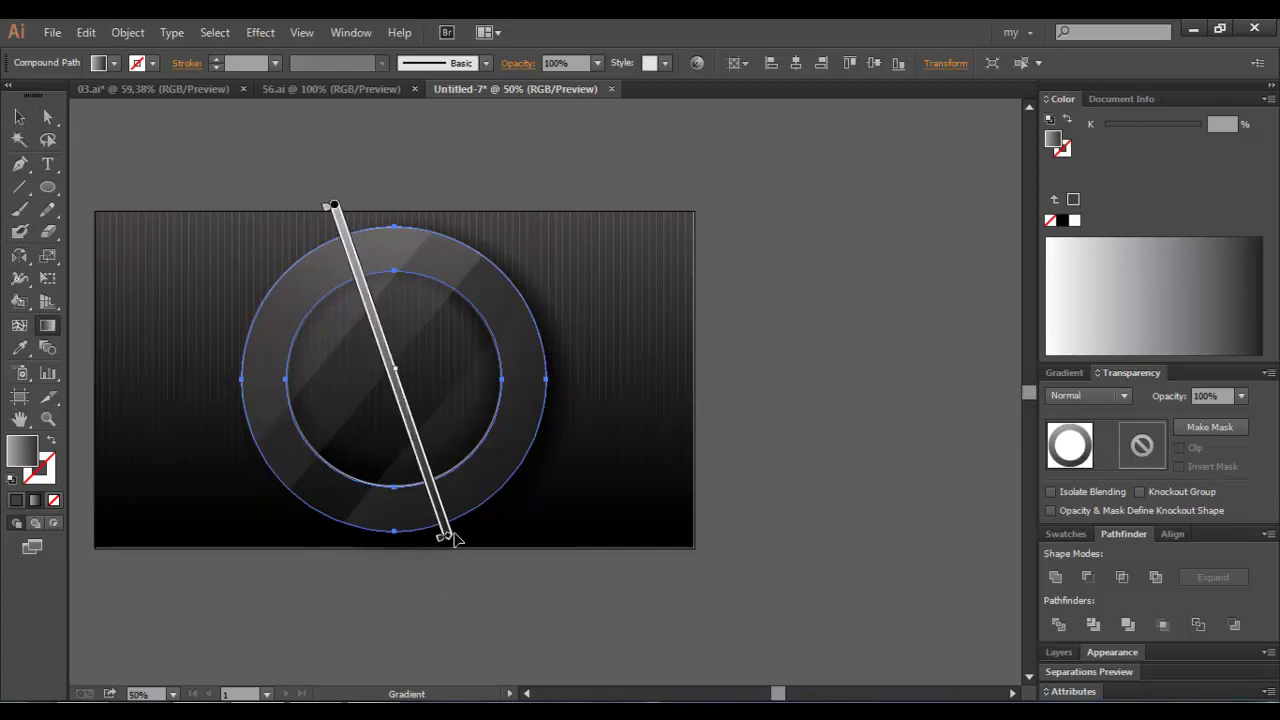
pyautogui.click(20, 117)
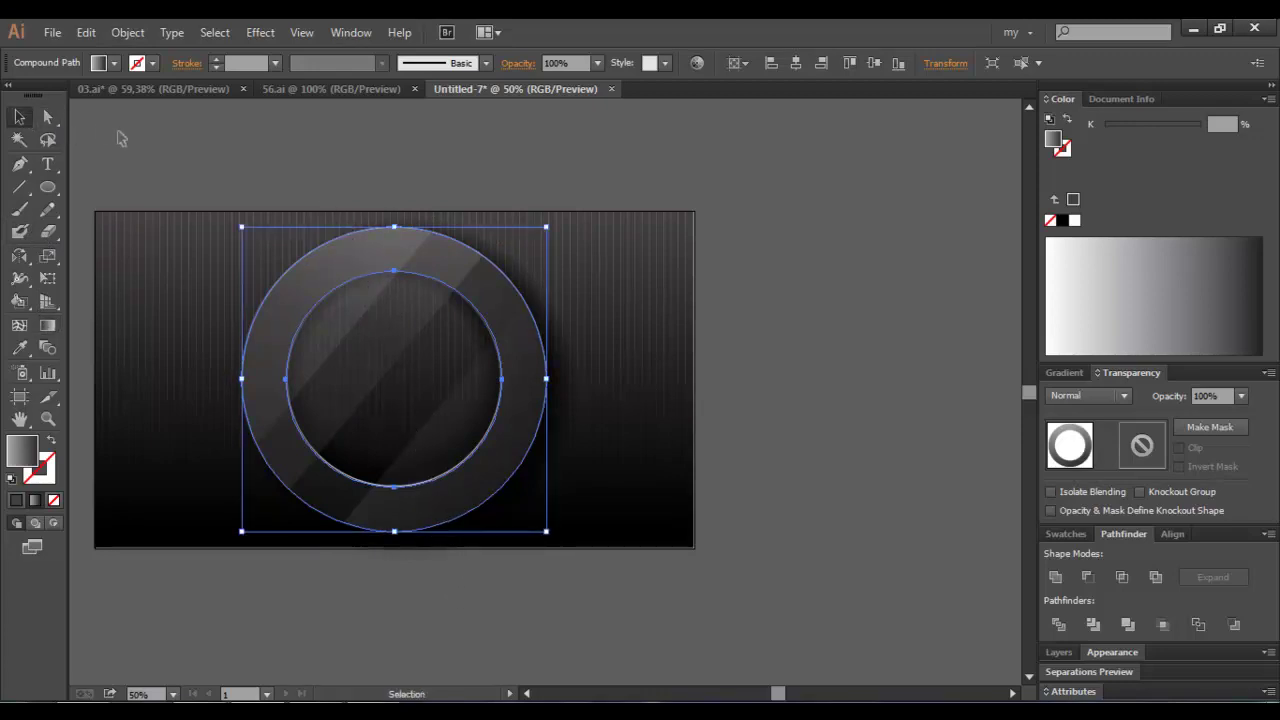
pyautogui.click(165, 125)
# Draw a new circle filled with a radial white-to-black gradient with a small white centre
pyautogui.click(47, 187)
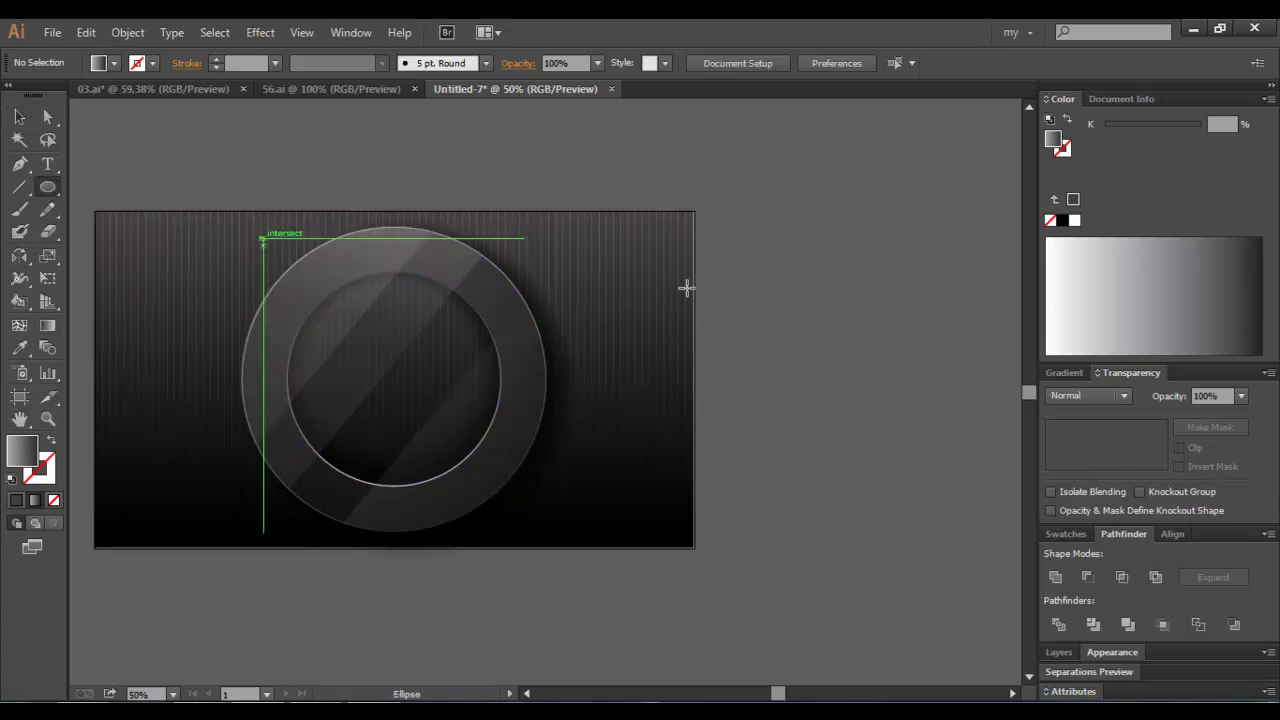
pyautogui.moveTo(760, 237); pyautogui.dragTo(926, 405)
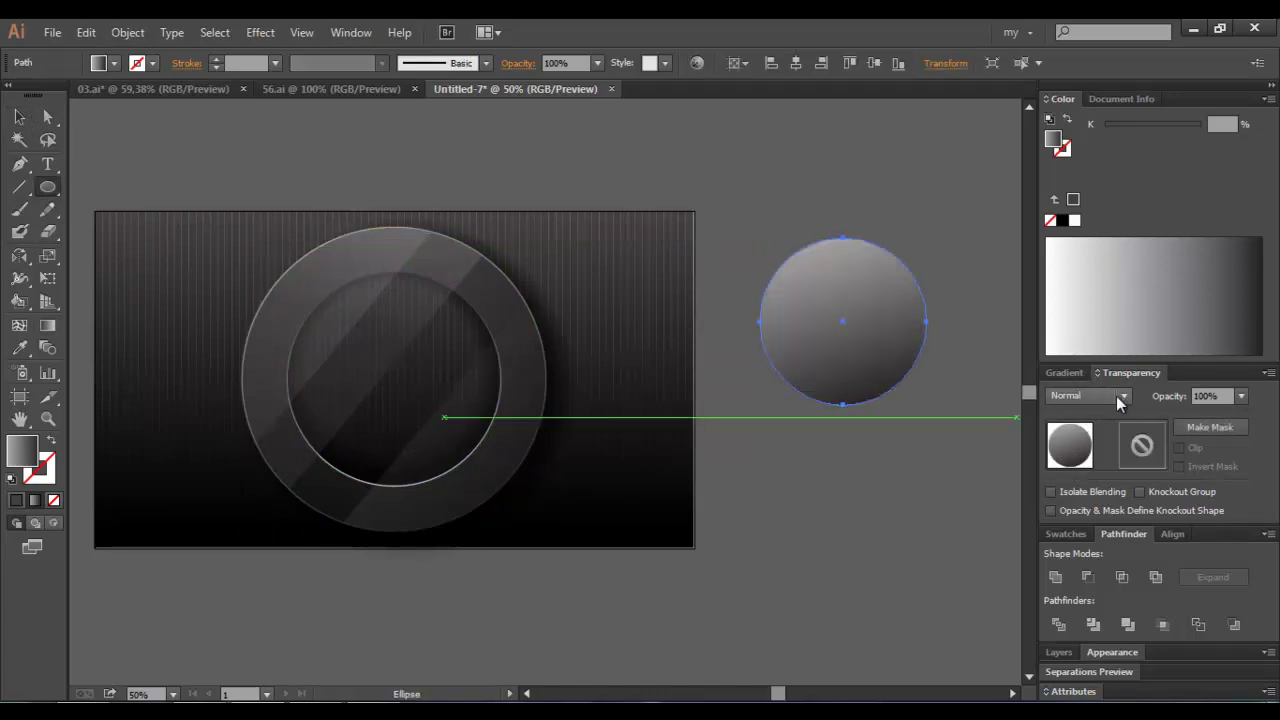
pyautogui.click(1066, 372)
pyautogui.click(1165, 297)
pyautogui.click(1161, 332)
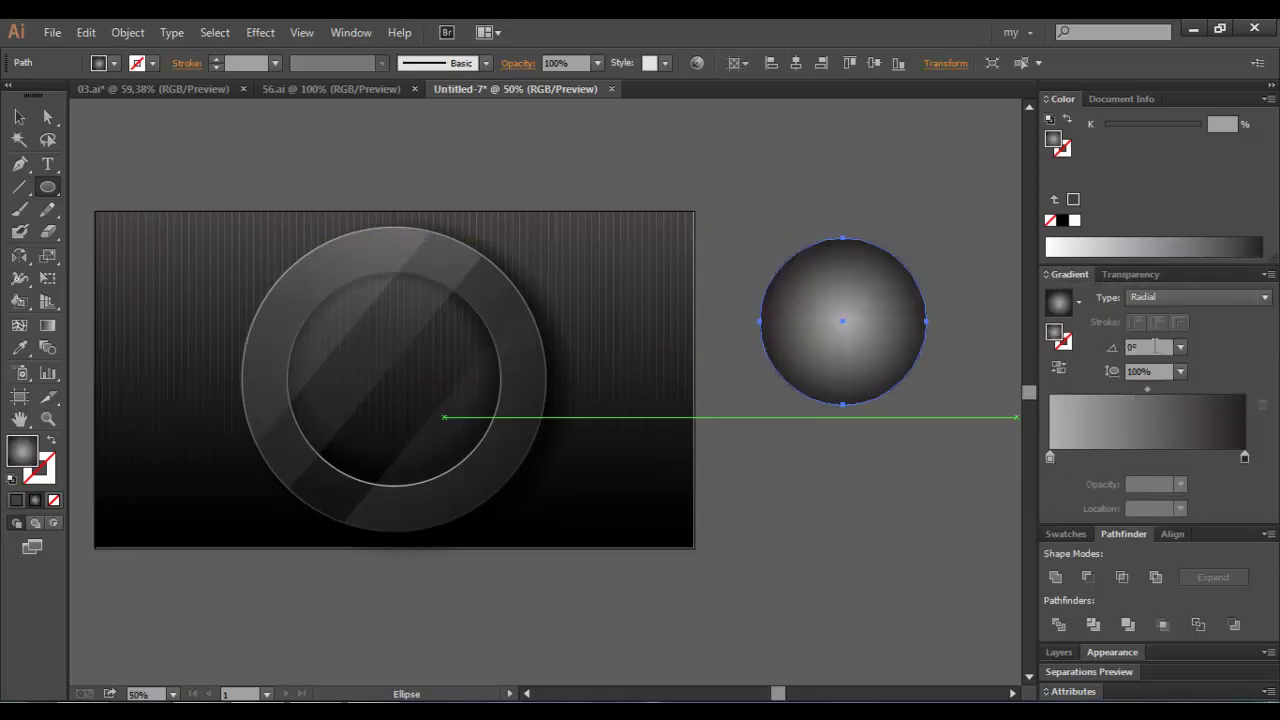
pyautogui.click(1049, 457)
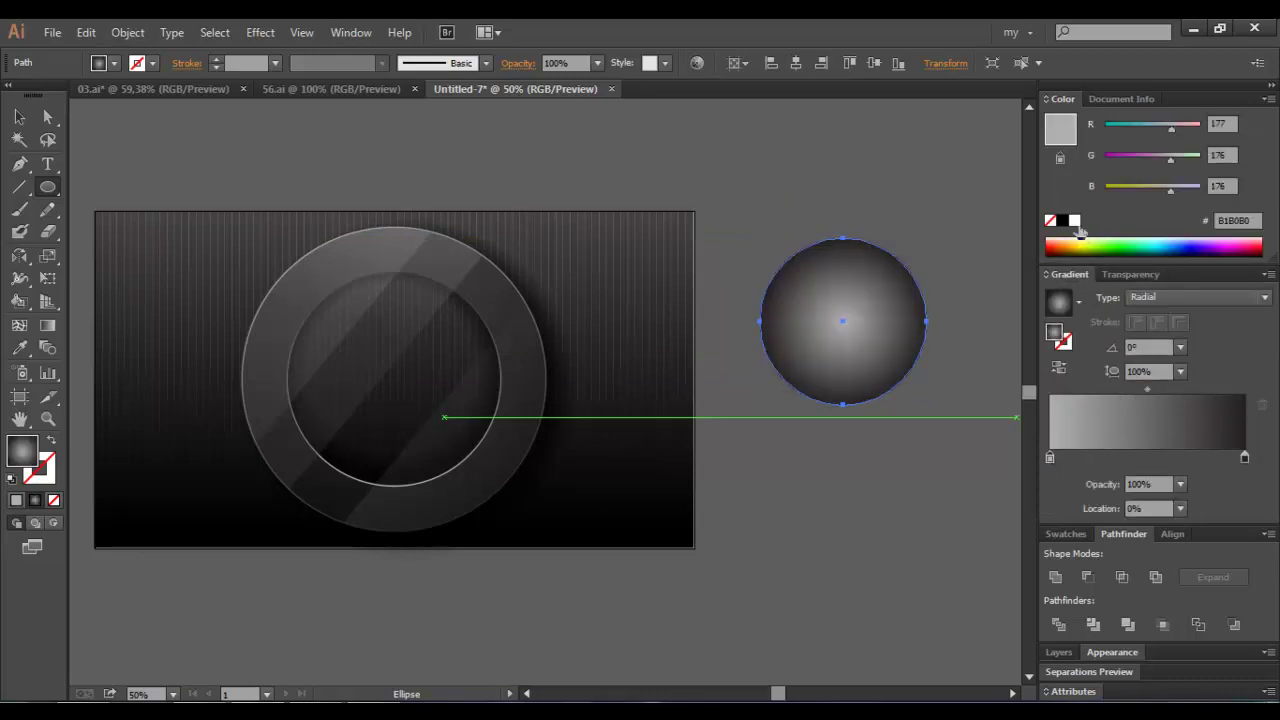
pyautogui.click(1077, 224)
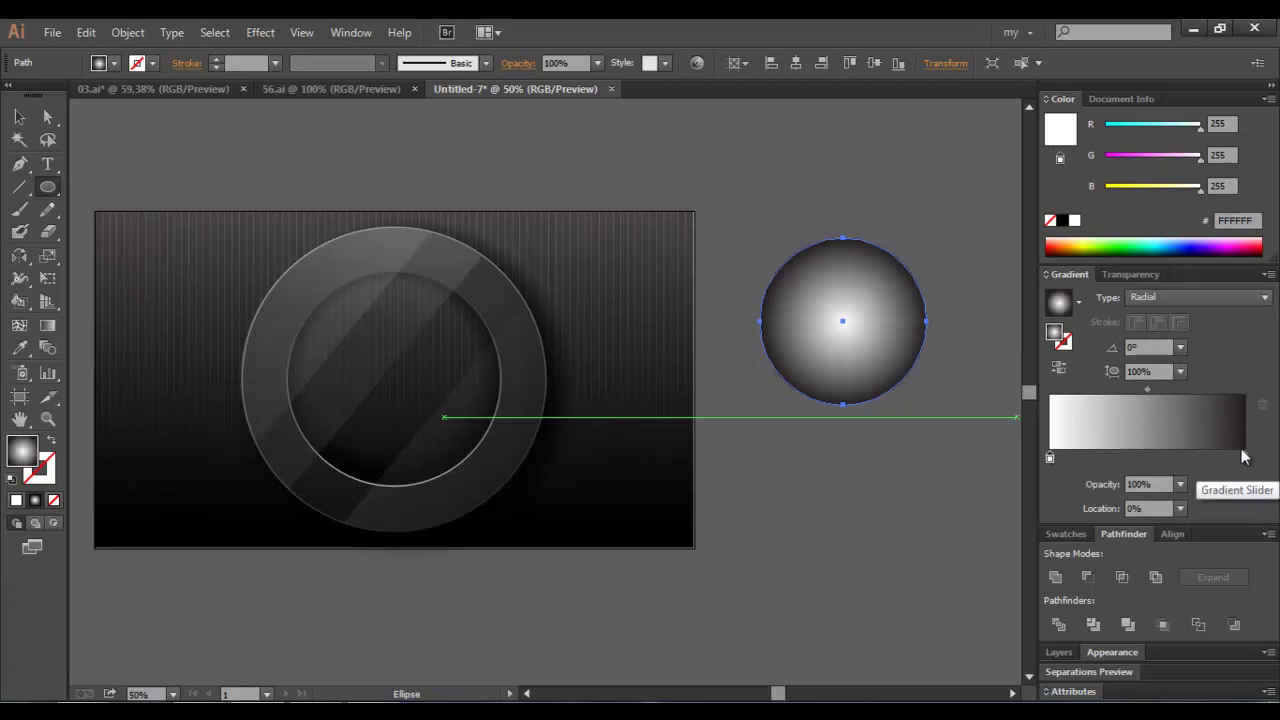
pyautogui.click(1244, 457)
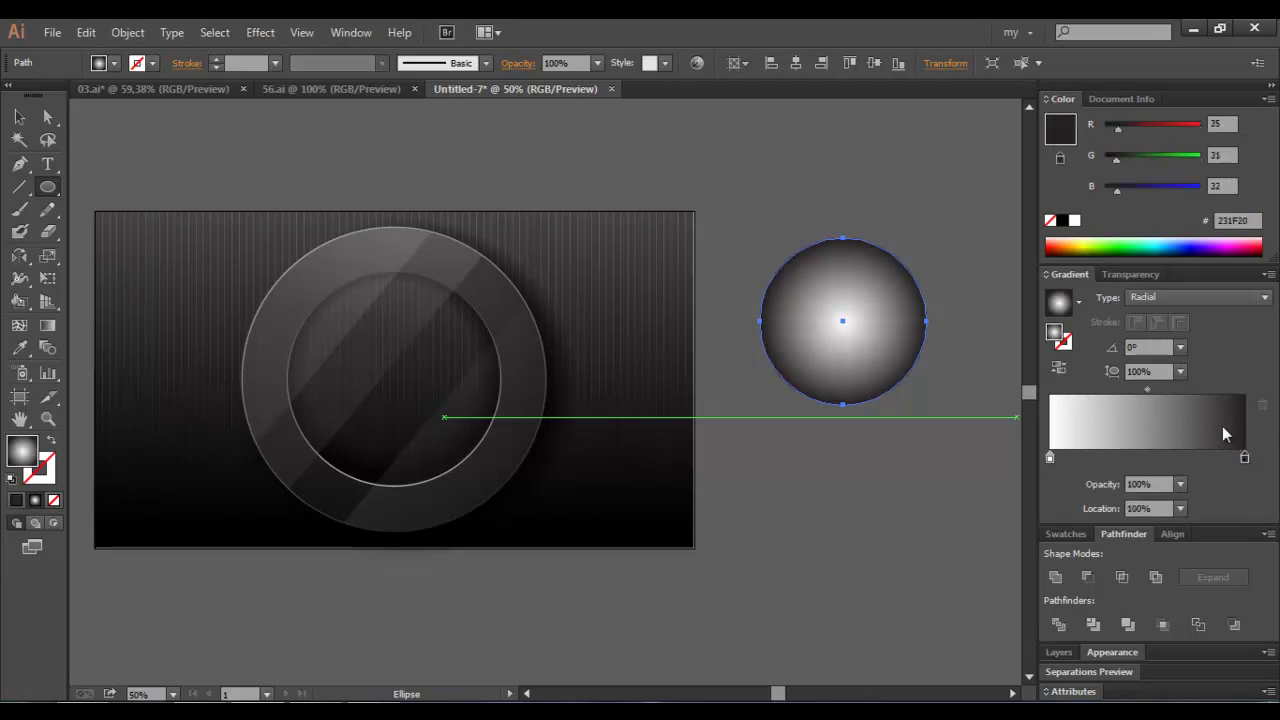
pyautogui.click(1064, 222)
pyautogui.moveTo(1146, 389); pyautogui.dragTo(1119, 389)
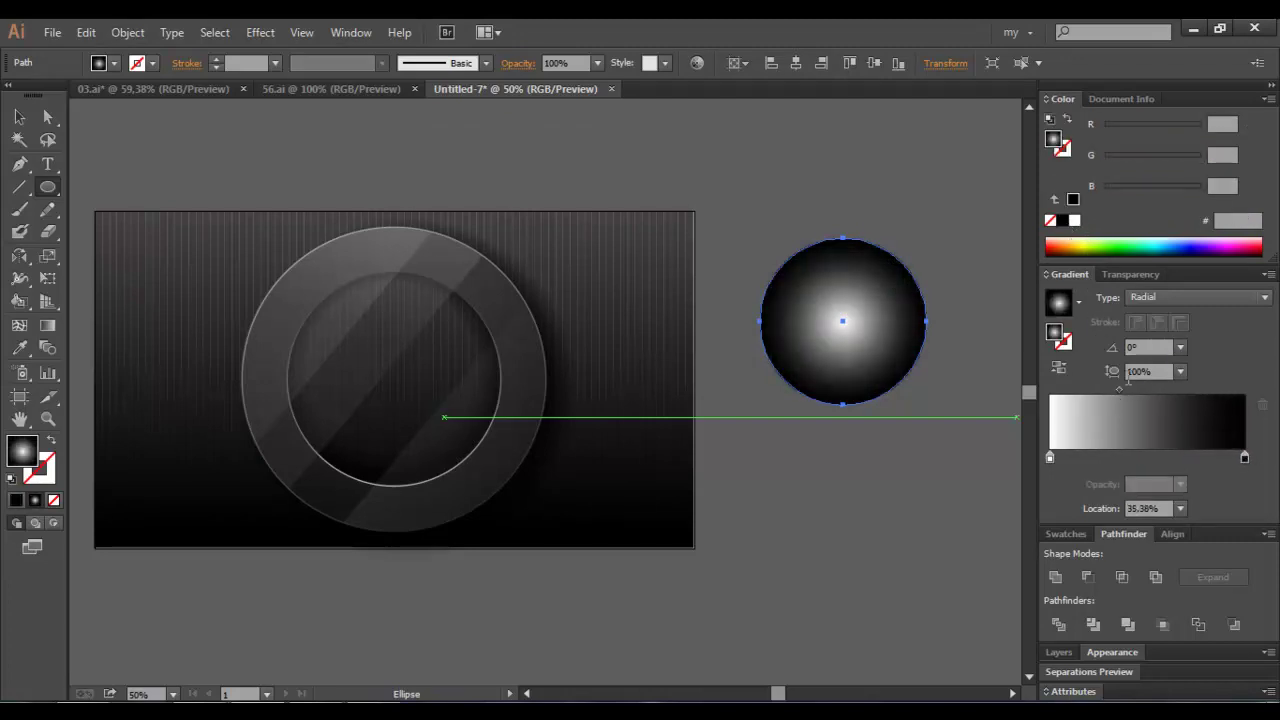
# Set the circle's blend mode to Screen and squash it into a small flat ellipse
pyautogui.click(1116, 274)
pyautogui.click(1088, 395)
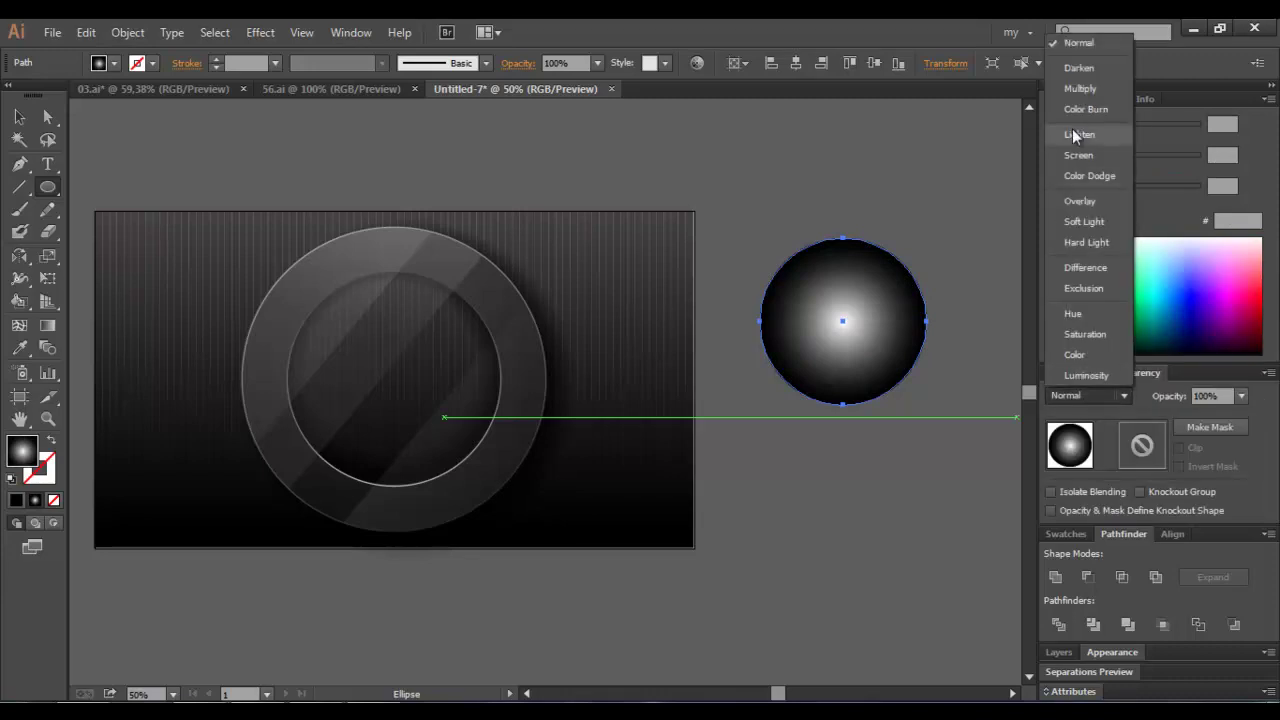
pyautogui.click(1079, 156)
pyautogui.press('v')
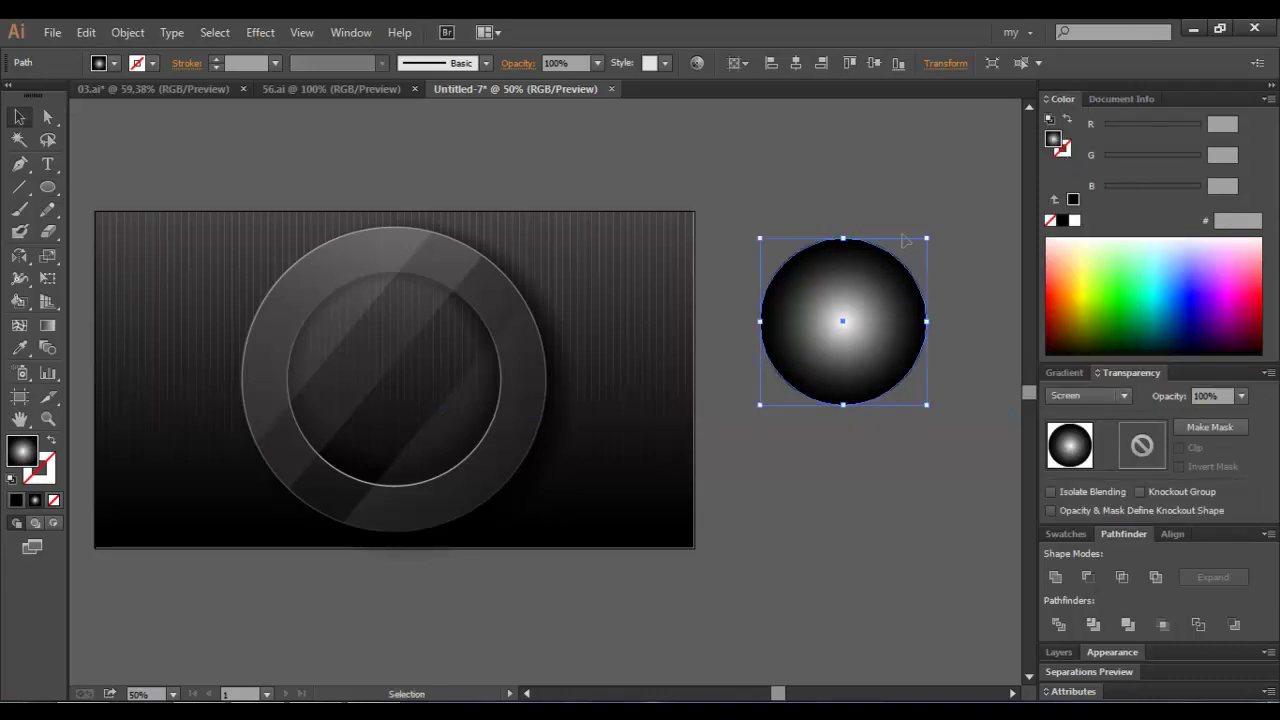
pyautogui.moveTo(928, 238)
pyautogui.mouseDown()
pyautogui.moveTo(845, 295)
pyautogui.moveTo(300, 242)
pyautogui.mouseUp()
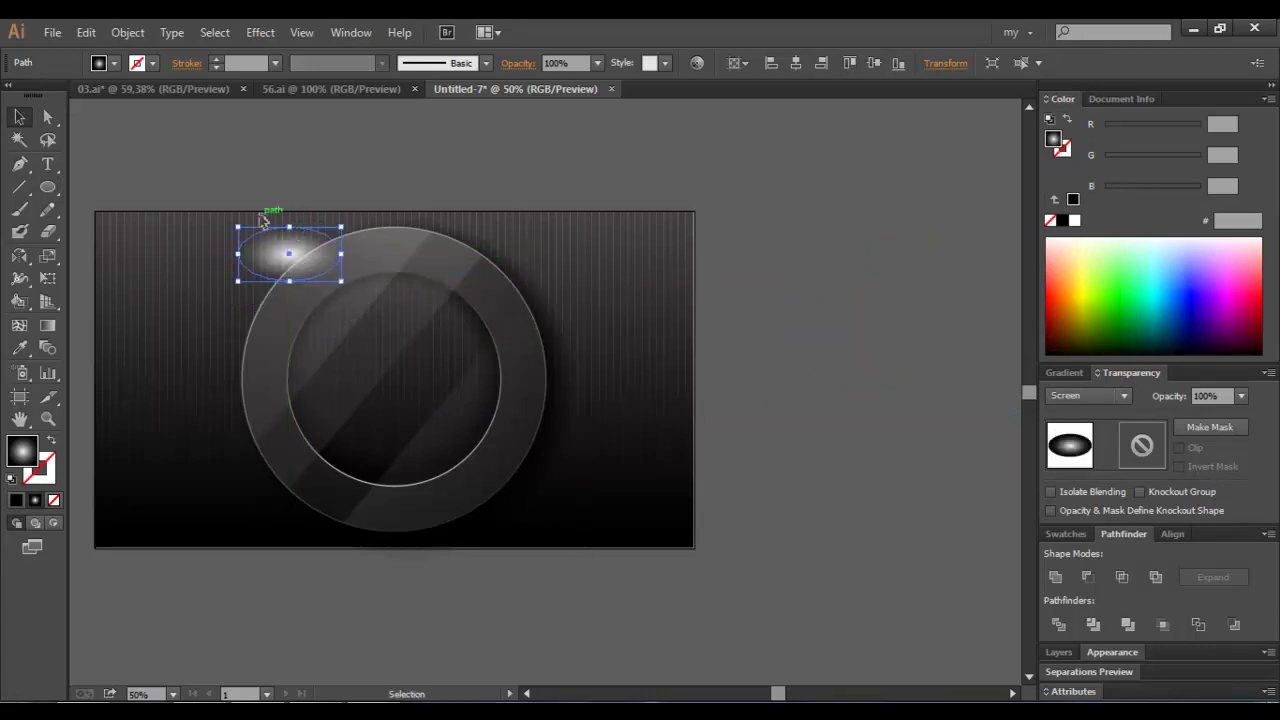
# Rotate the glow about 50° onto the ring's upper-left rim and add a grey gradient stop
pyautogui.moveTo(208, 195); pyautogui.dragTo(432, 388)
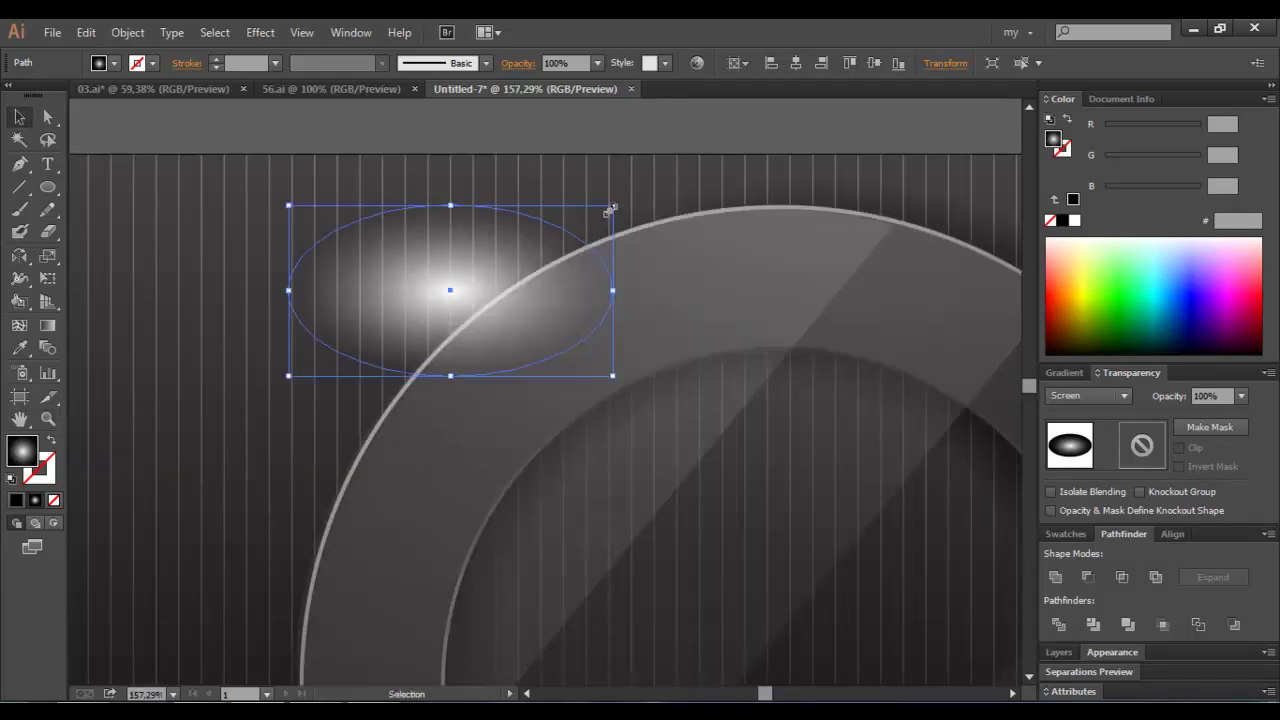
pyautogui.moveTo(623, 196); pyautogui.dragTo(488, 128)
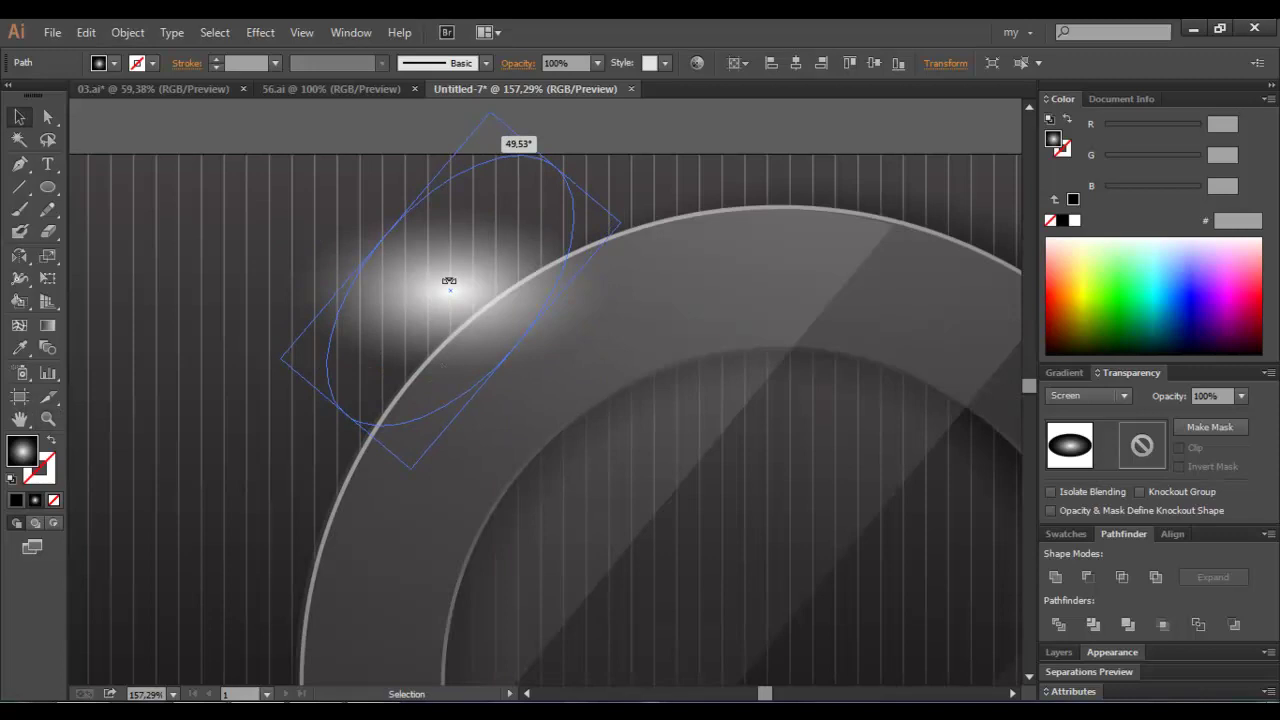
pyautogui.moveTo(447, 295); pyautogui.dragTo(372, 444)
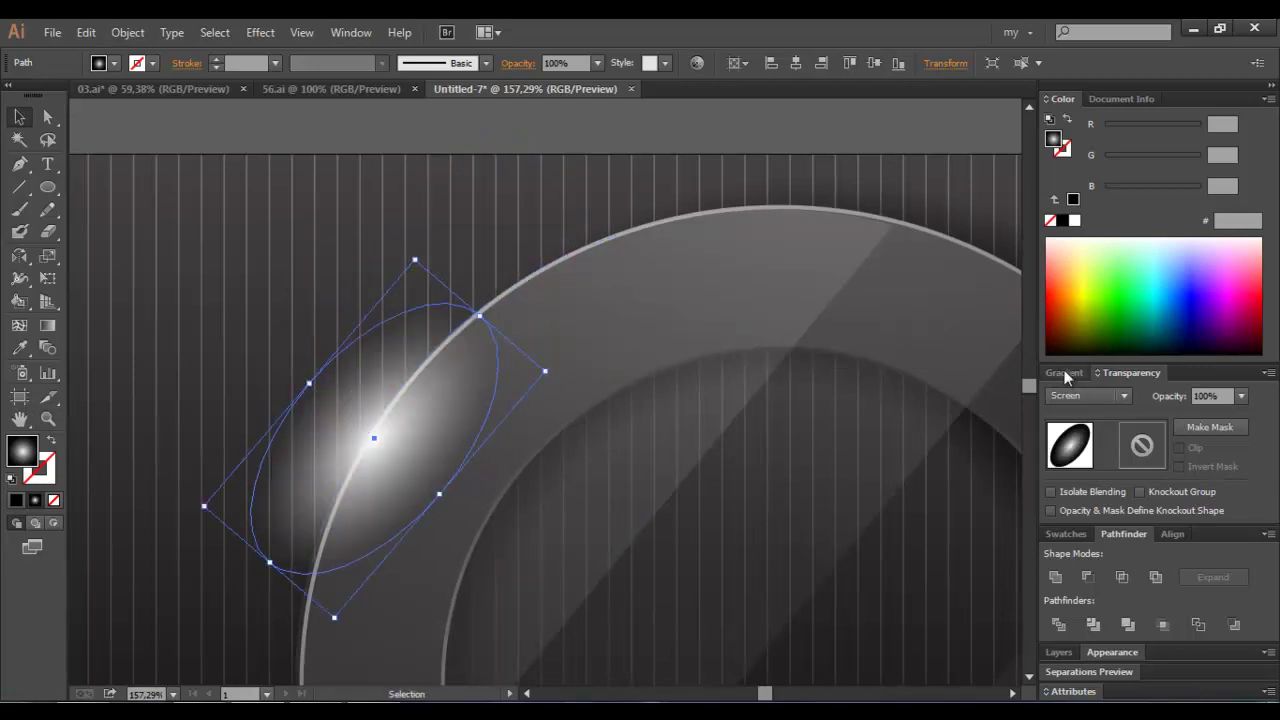
pyautogui.click(1065, 372)
pyautogui.moveTo(1090, 391); pyautogui.dragTo(1084, 390)
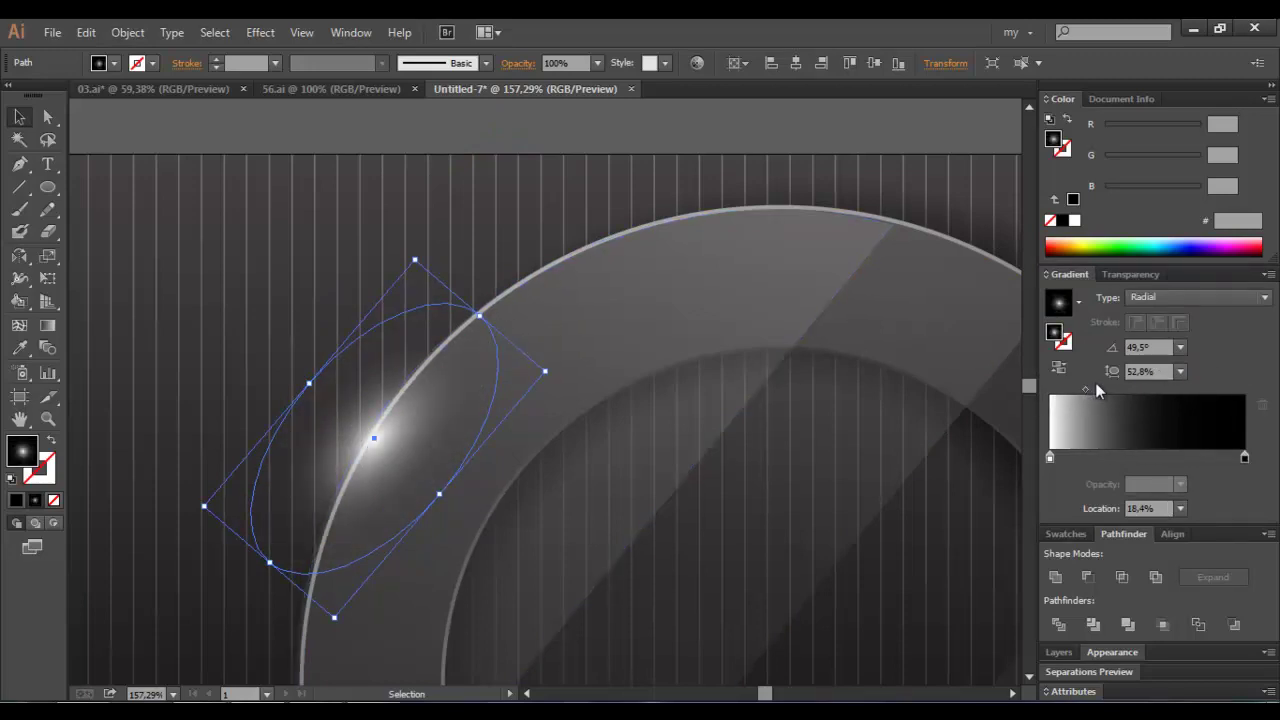
pyautogui.moveTo(1117, 458); pyautogui.dragTo(1152, 457)
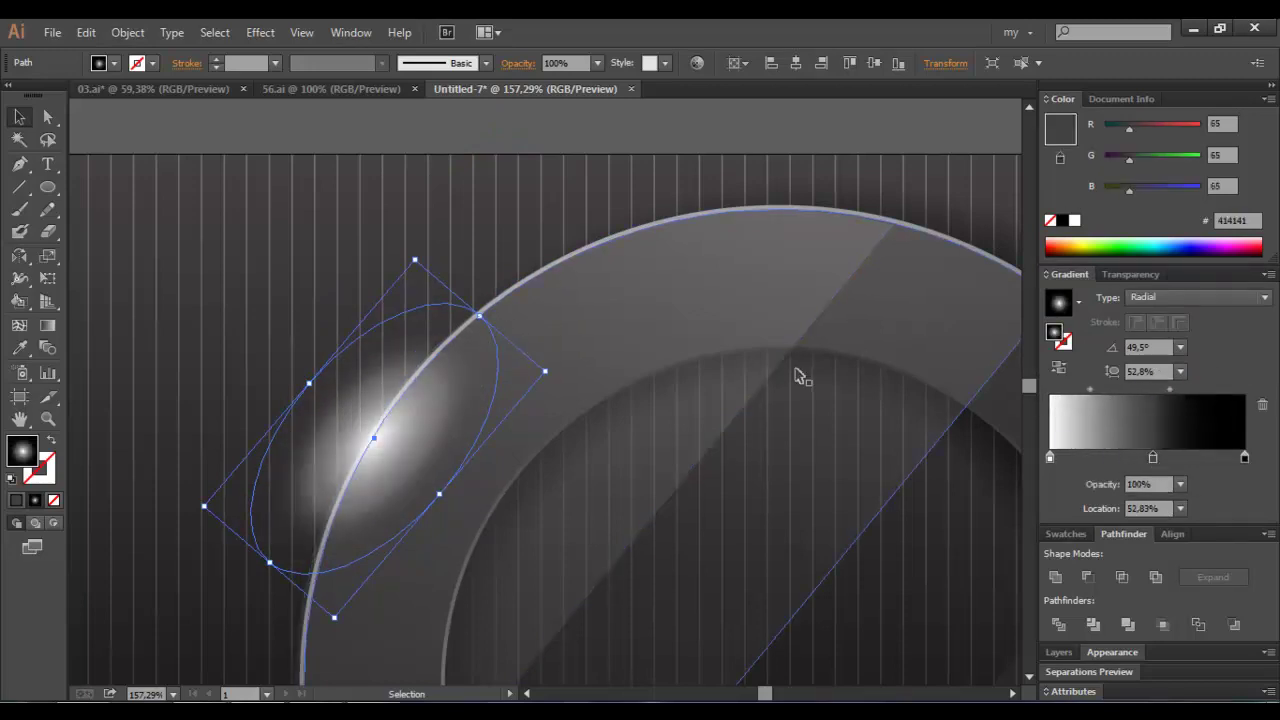
pyautogui.moveTo(1147, 460); pyautogui.dragTo(1121, 457)
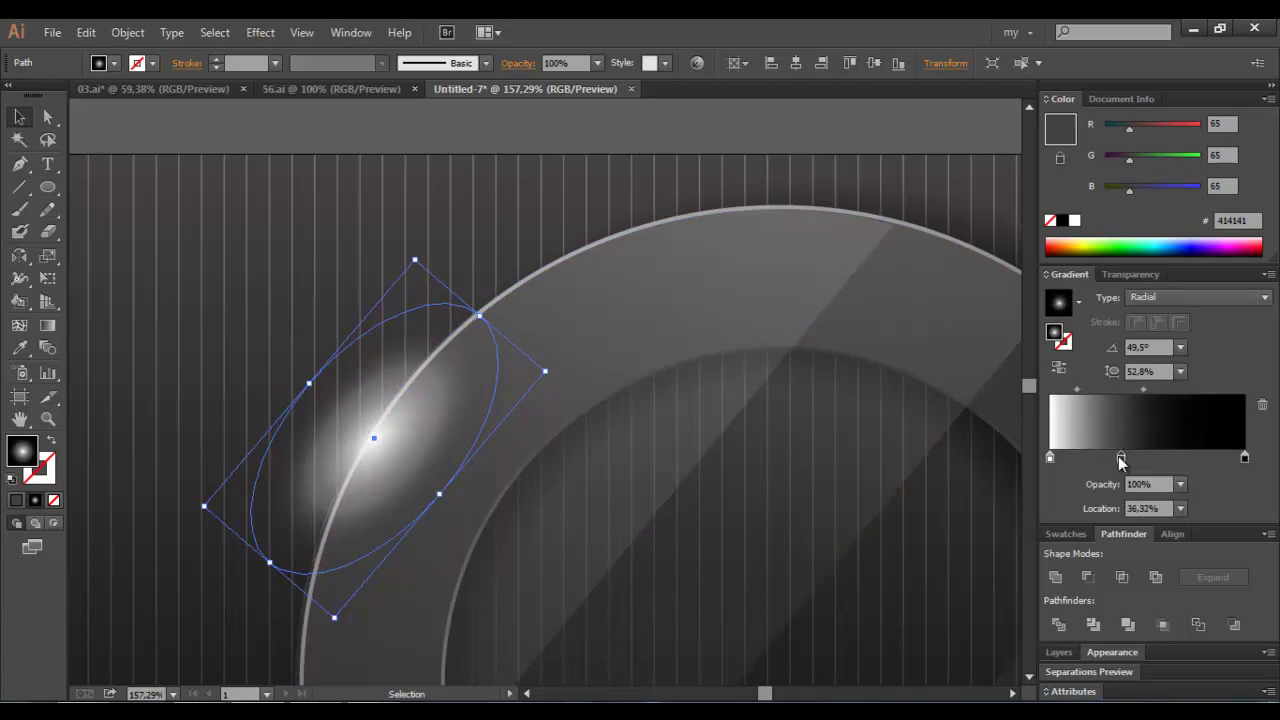
pyautogui.click(1147, 389)
# Remove the grey stop, set the midpoint to 15.2%, and resize the glint to about 133 × 145 px
pyautogui.moveTo(309, 383)
pyautogui.mouseDown()
pyautogui.moveTo(345, 418)
pyautogui.moveTo(312, 392)
pyautogui.moveTo(343, 407)
pyautogui.moveTo(345, 394)
pyautogui.mouseUp()
pyautogui.moveTo(1070, 391); pyautogui.dragTo(1067, 390)
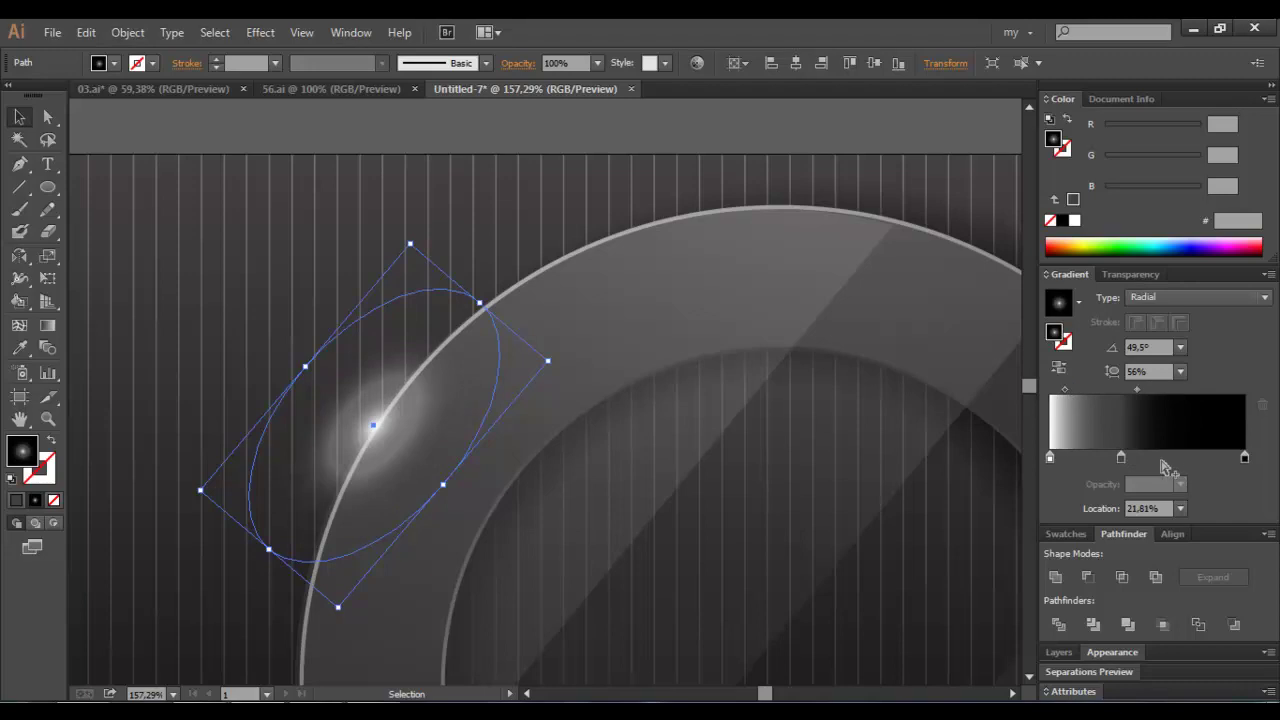
pyautogui.moveTo(1122, 457); pyautogui.dragTo(1128, 484)
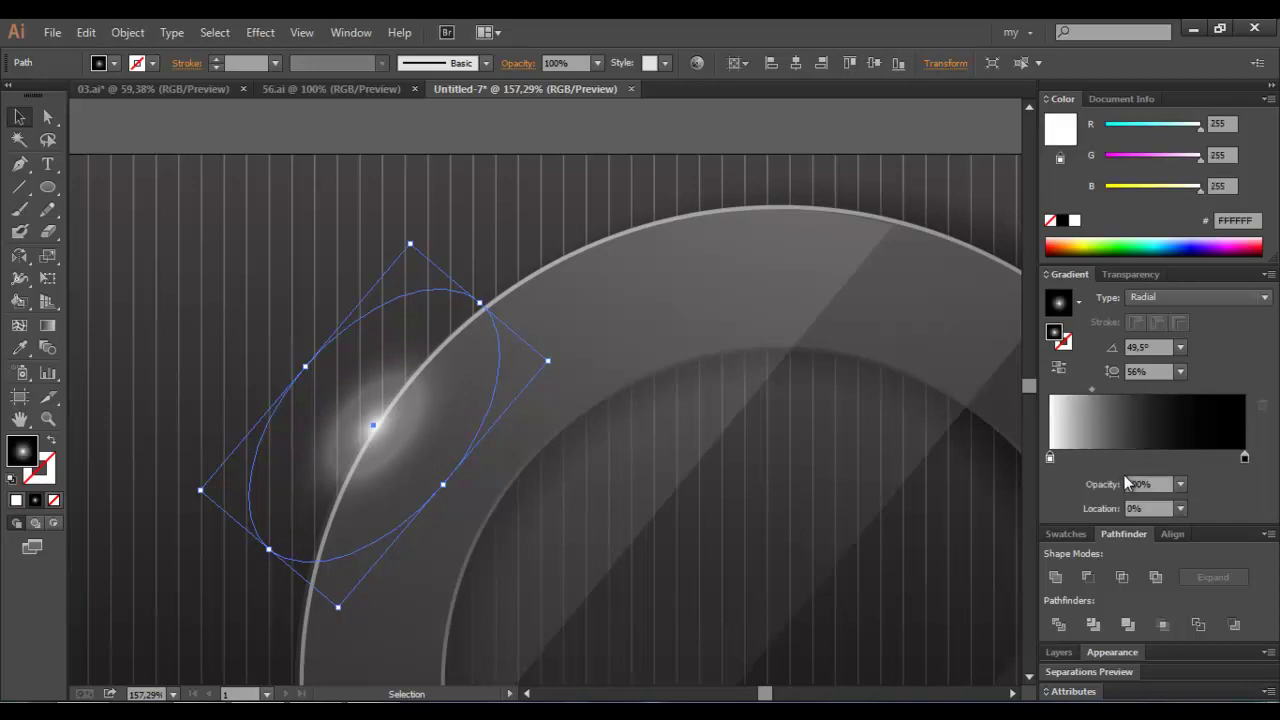
pyautogui.click(1079, 391)
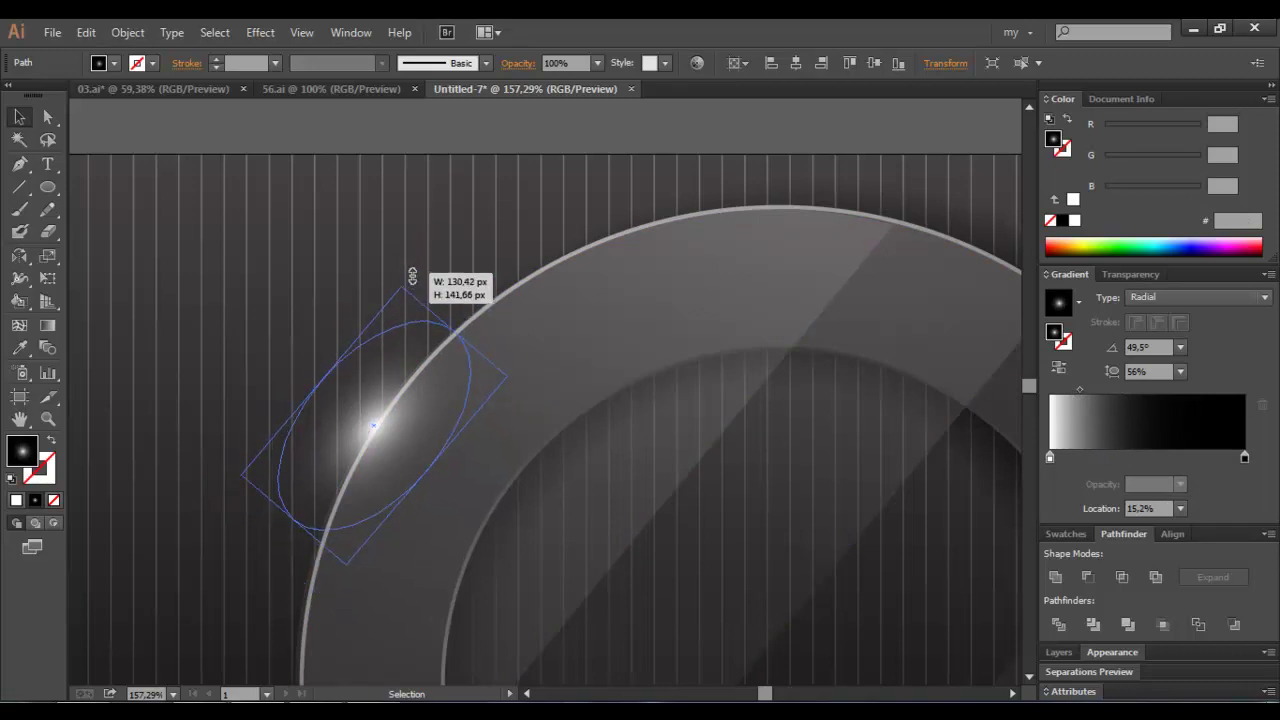
pyautogui.moveTo(410, 242); pyautogui.dragTo(402, 287)
pyautogui.press('Down')
pyautogui.press('Down')
pyautogui.press('Down')
pyautogui.press('Down')
pyautogui.press('Down')
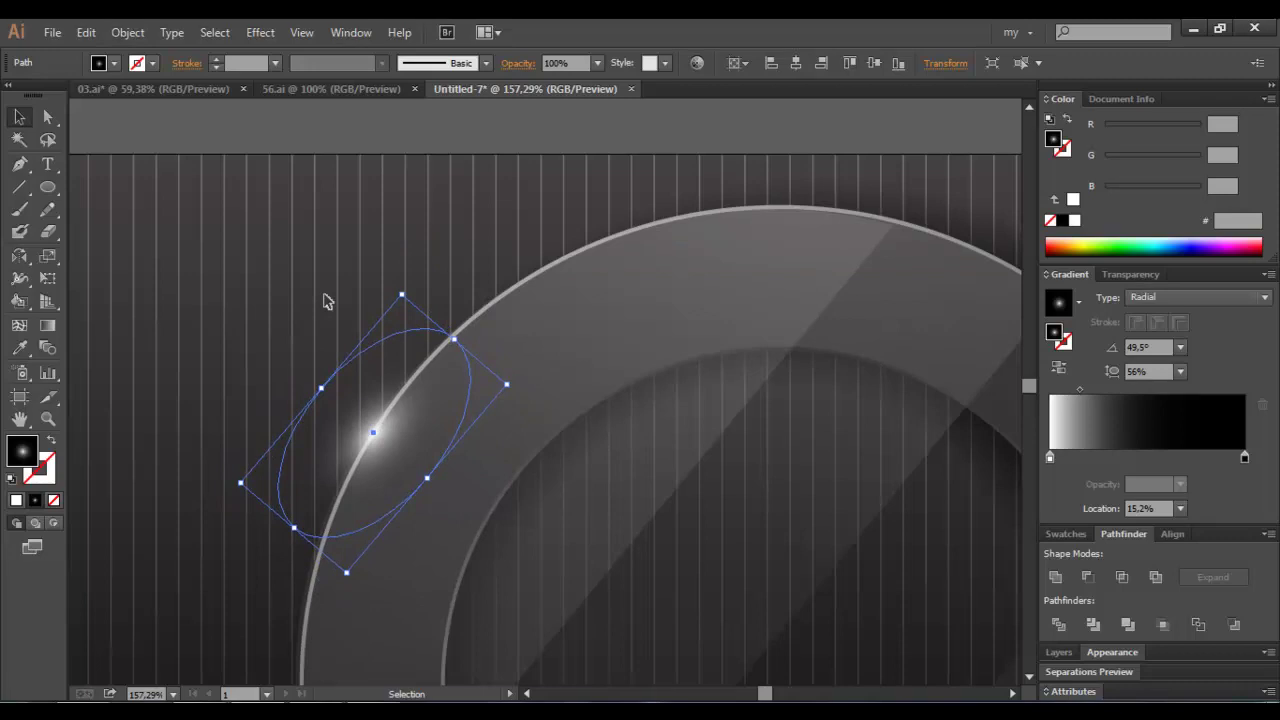
pyautogui.click(458, 300)
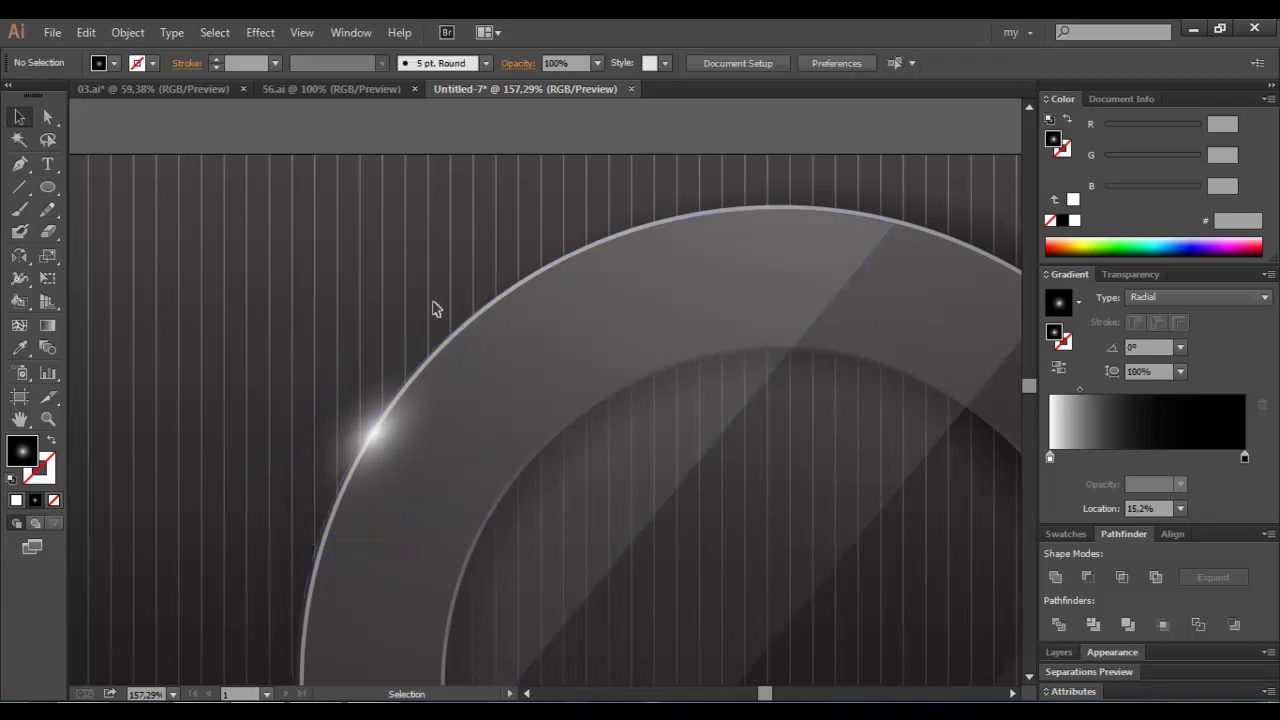
pyautogui.click(450, 338)
pyautogui.moveTo(466, 343); pyautogui.dragTo(478, 324)
pyautogui.click(474, 209)
pyautogui.hotkey('ctrl', '-')
pyautogui.hotkey('ctrl', '-')
pyautogui.hotkey('ctrl', '-')
pyautogui.hotkey('ctrl', '-')
pyautogui.hotkey('ctrl', '-')
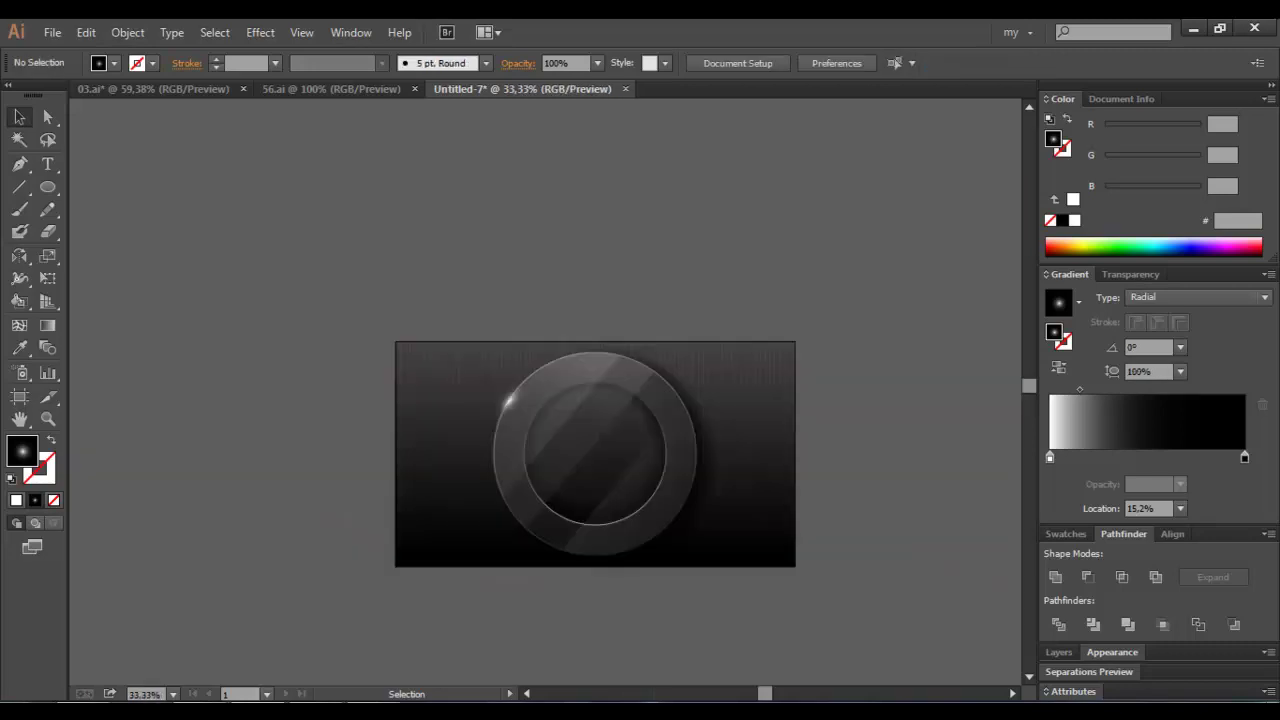
# Move the glow ellipse to the top of the ring, rotating and resizing it there
pyautogui.hotkey('ctrl', '+')
pyautogui.hotkey('ctrl', '+')
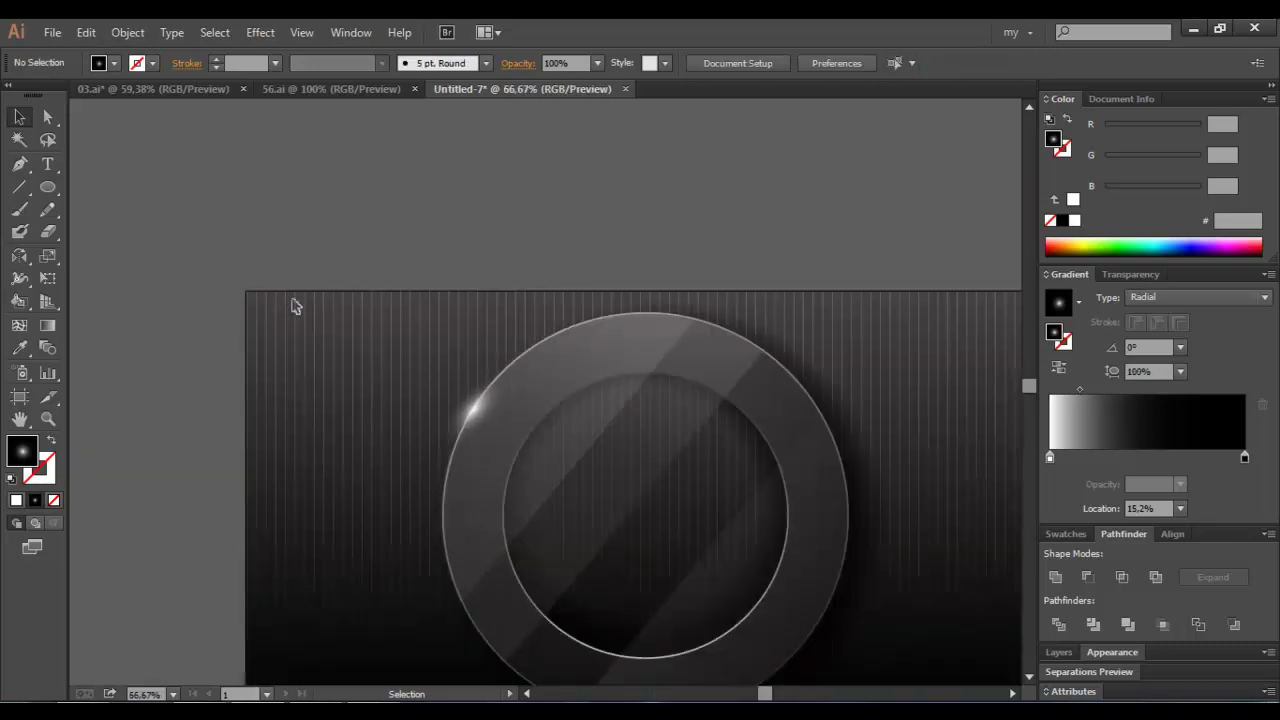
pyautogui.moveTo(483, 405); pyautogui.dragTo(700, 312)
pyautogui.moveTo(728, 262); pyautogui.dragTo(740, 298)
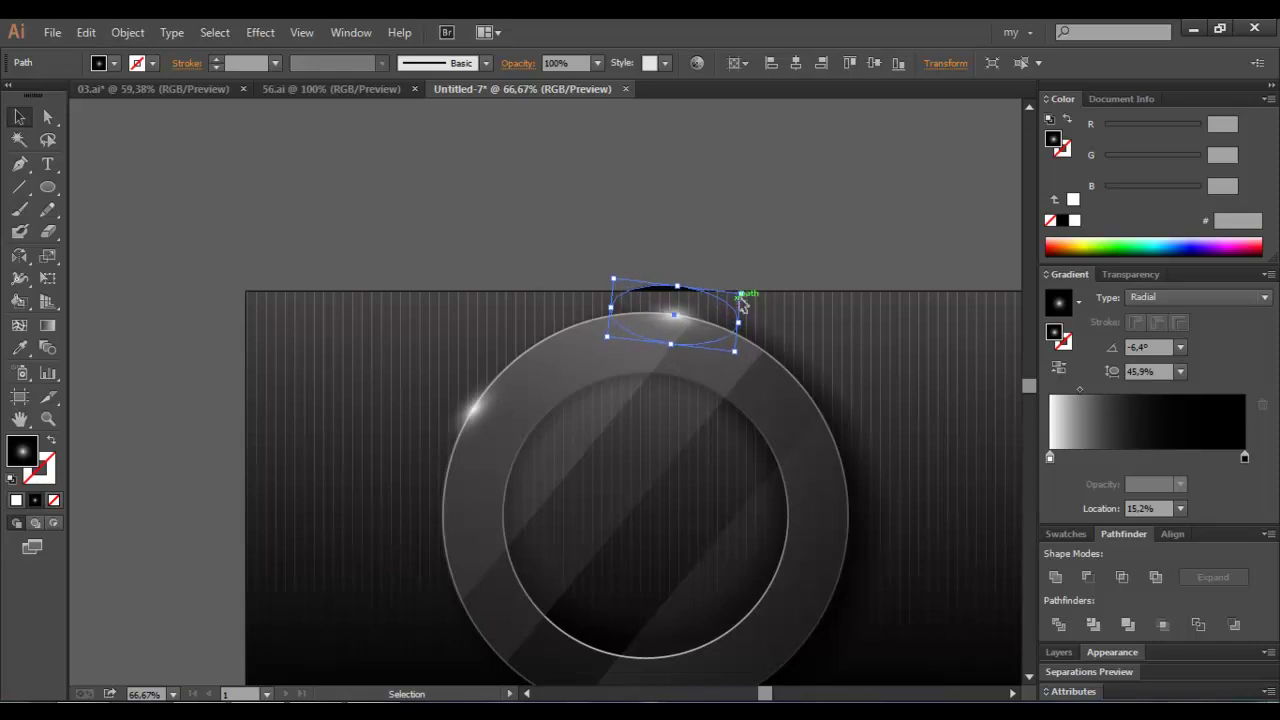
pyautogui.click(749, 246)
# Re-angle the diagonal highlight's gradient to run toward the lower-left
pyautogui.click(611, 360)
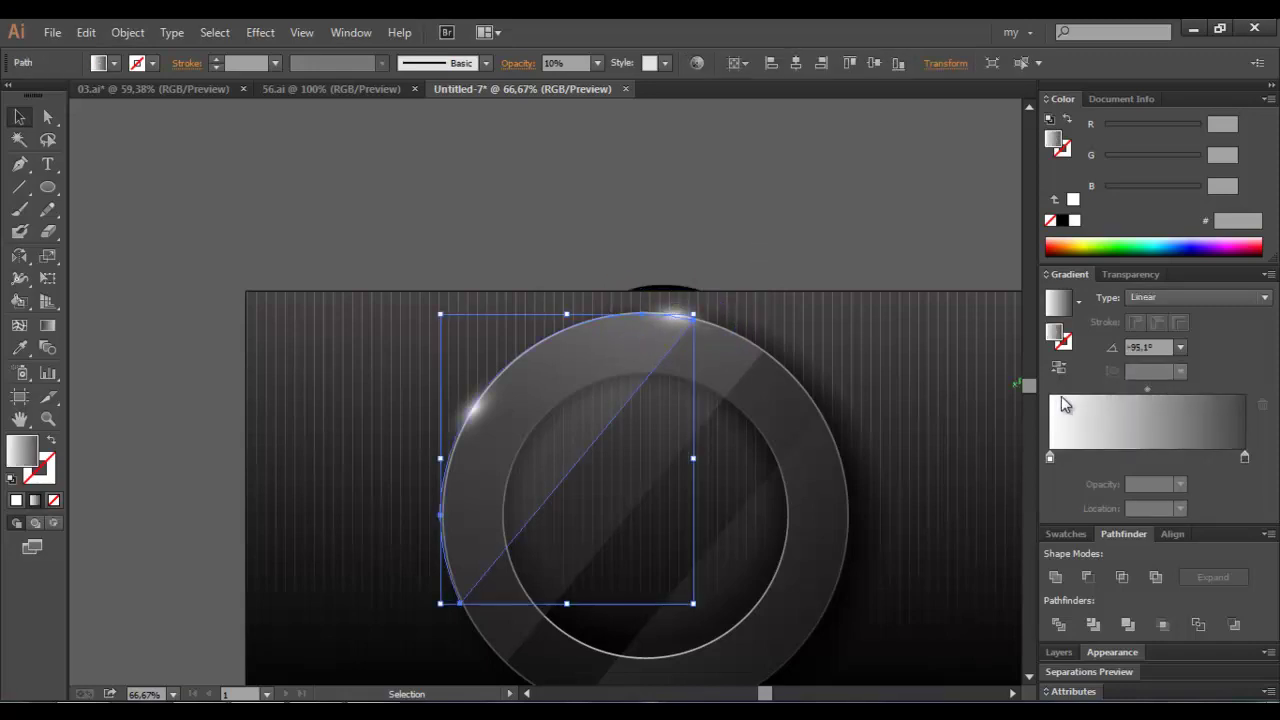
pyautogui.click(47, 325)
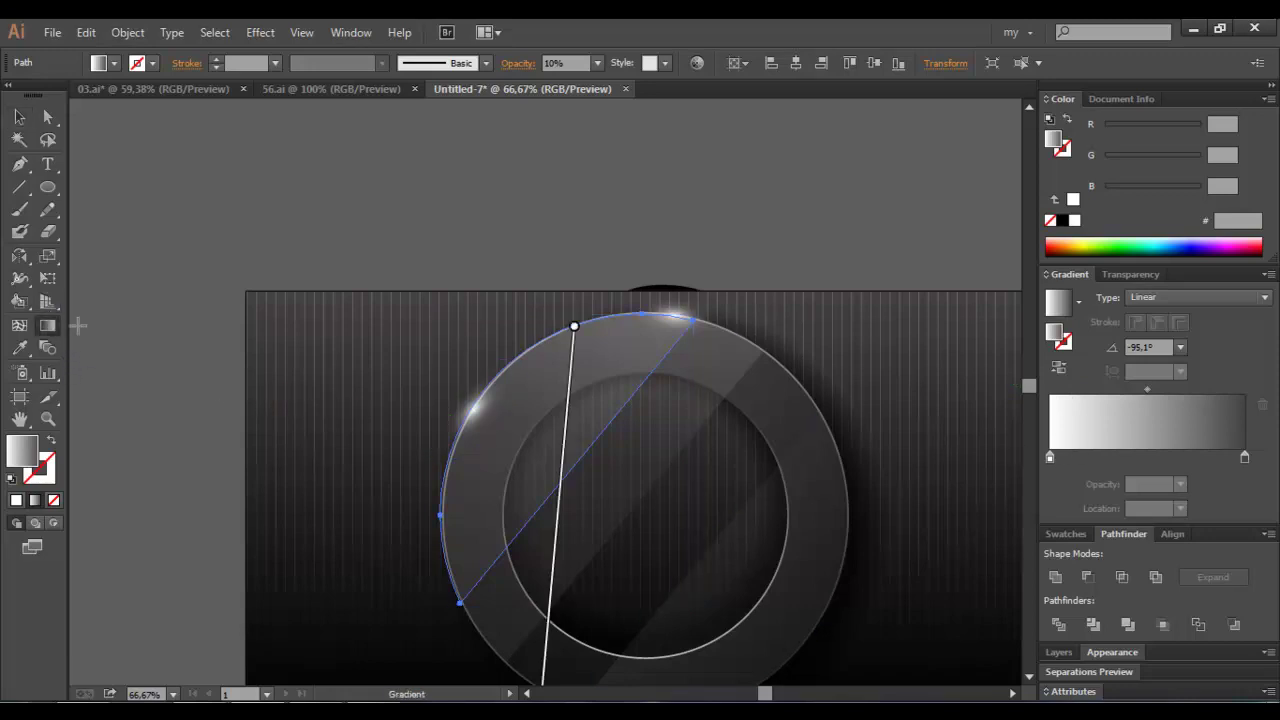
pyautogui.moveTo(670, 322)
pyautogui.mouseDown()
pyautogui.moveTo(493, 621)
pyautogui.moveTo(524, 575)
pyautogui.mouseUp()
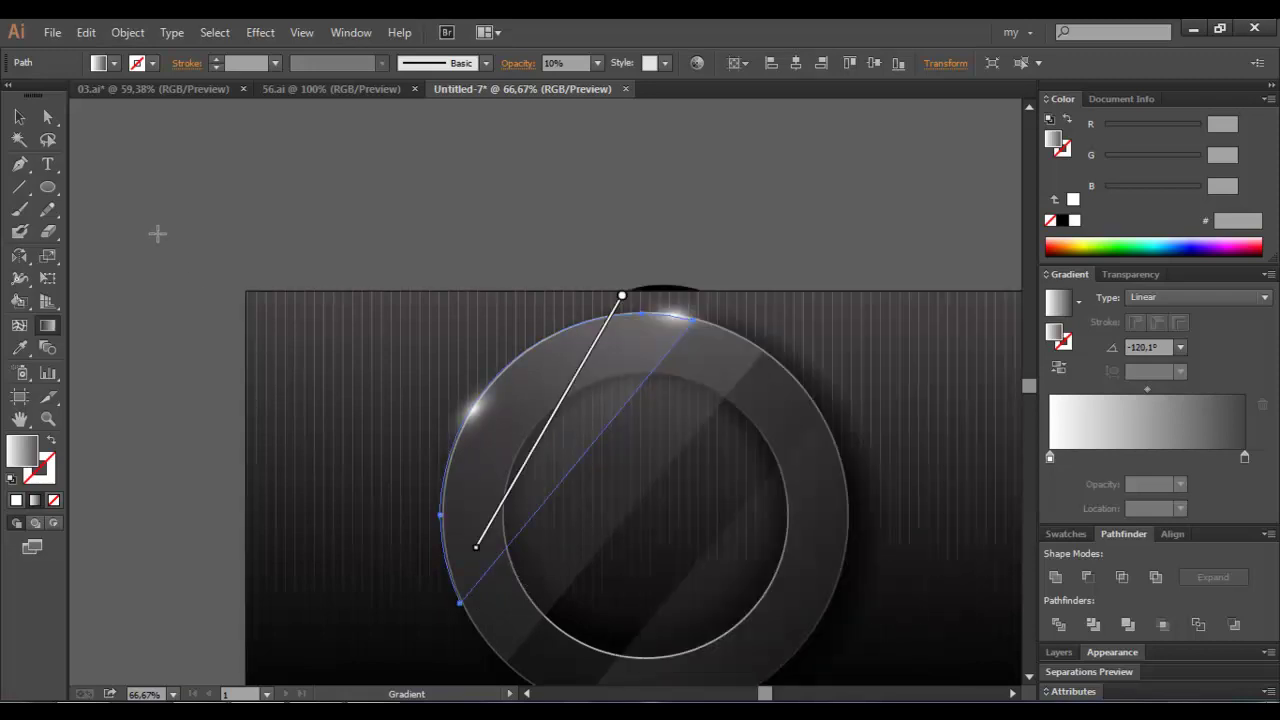
pyautogui.click(19, 117)
pyautogui.click(82, 145)
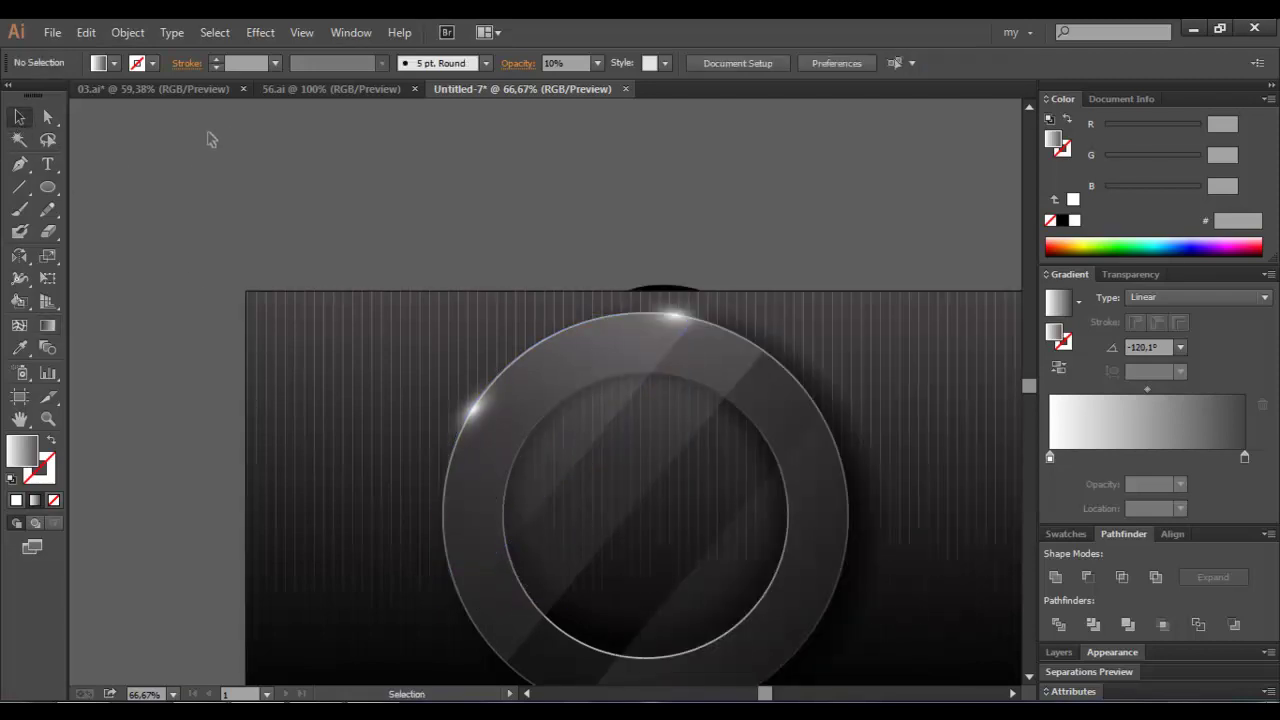
# Draw a diagonal line across the ring, Pathfinder Divide the stripe with it, and ungroup the pieces
pyautogui.scroll(-3, 225, 141)
pyautogui.click(650, 318)
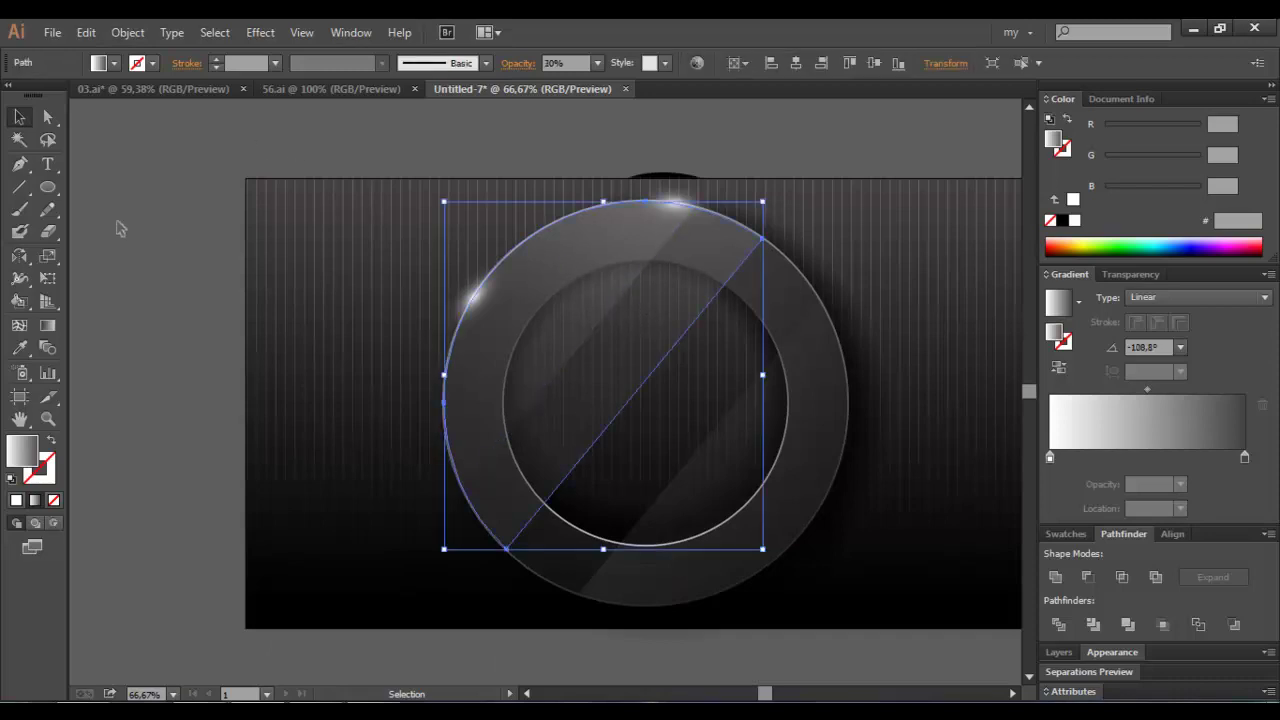
pyautogui.click(19, 186)
pyautogui.moveTo(746, 190); pyautogui.dragTo(446, 565)
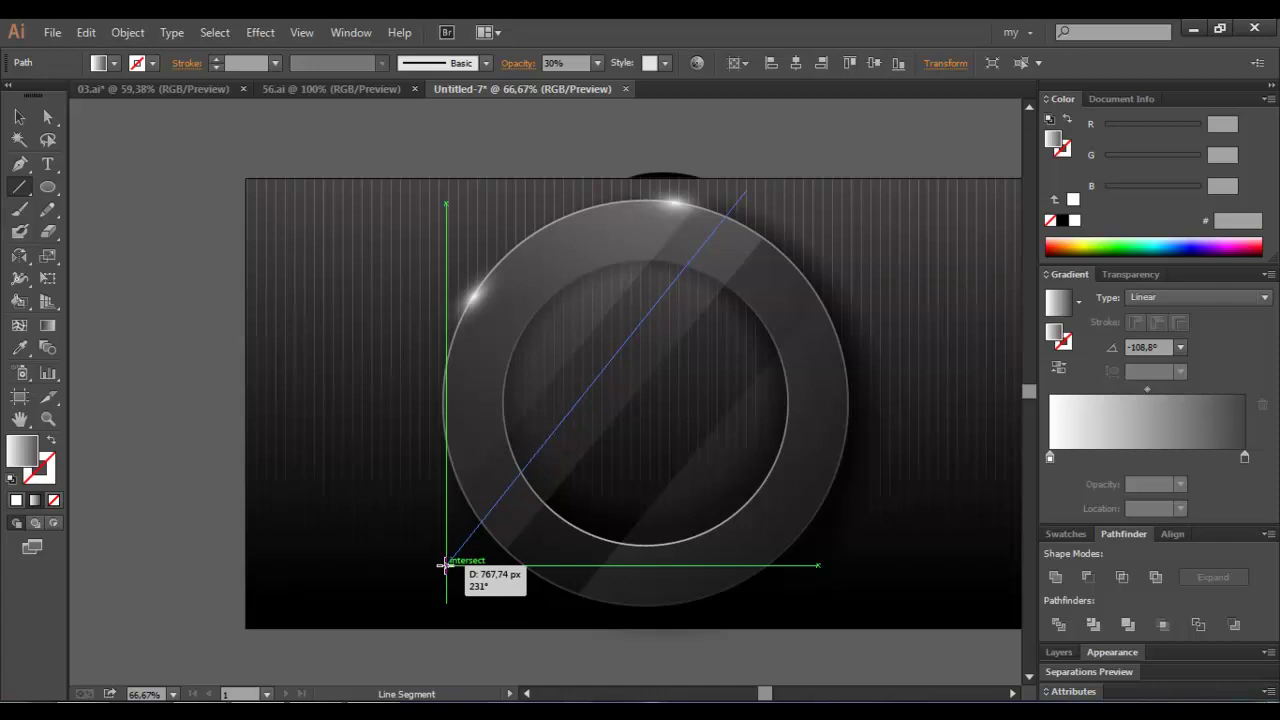
pyautogui.moveTo(446, 565); pyautogui.dragTo(440, 565)
pyautogui.press('v')
pyautogui.keyDown('shift'); pyautogui.click(526, 509); pyautogui.keyUp('shift')
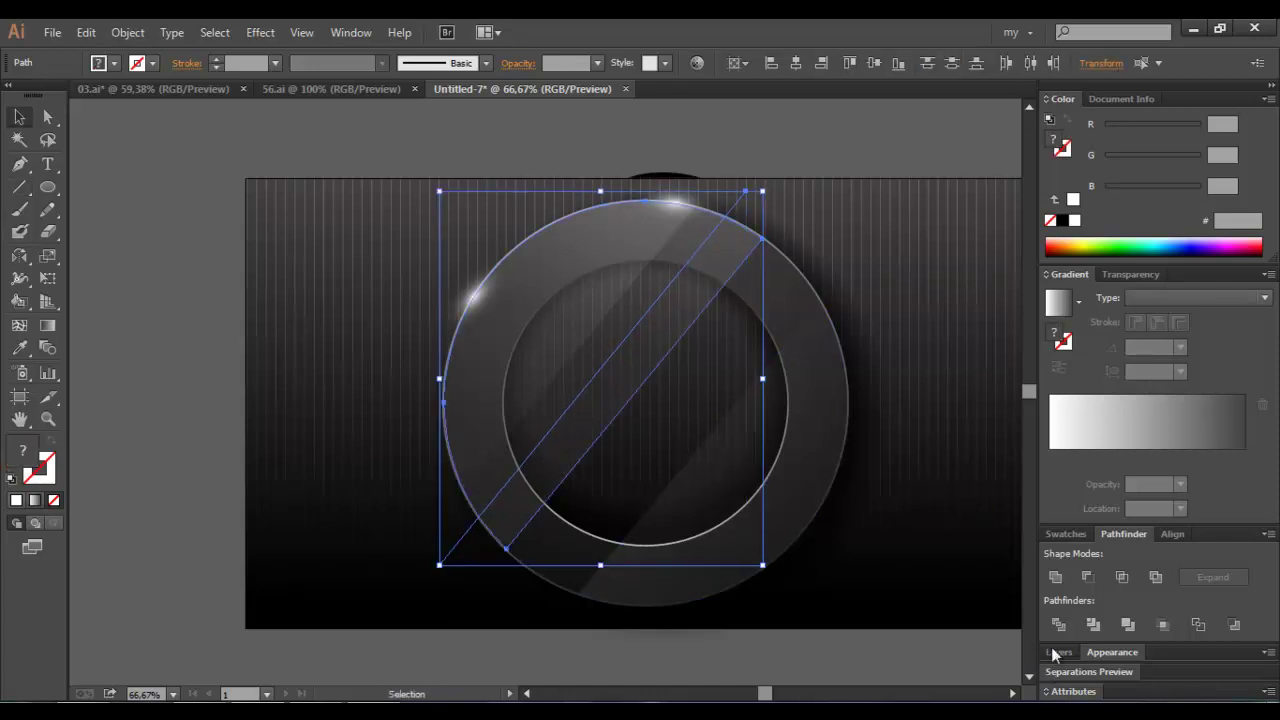
pyautogui.click(1058, 624)
pyautogui.rightClick(636, 364)
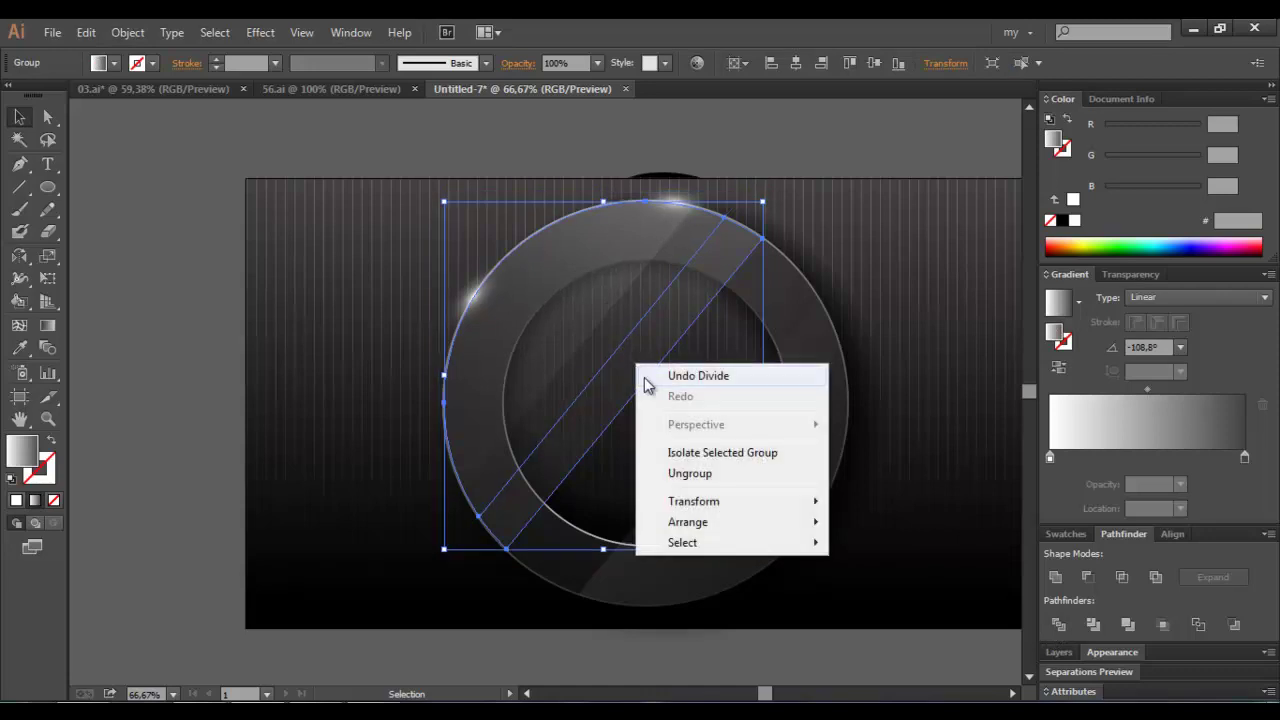
pyautogui.click(667, 472)
# Delete the diagonal stripe piece and set the lower-right ring piece to 5% opacity
pyautogui.click(910, 260)
pyautogui.click(697, 307)
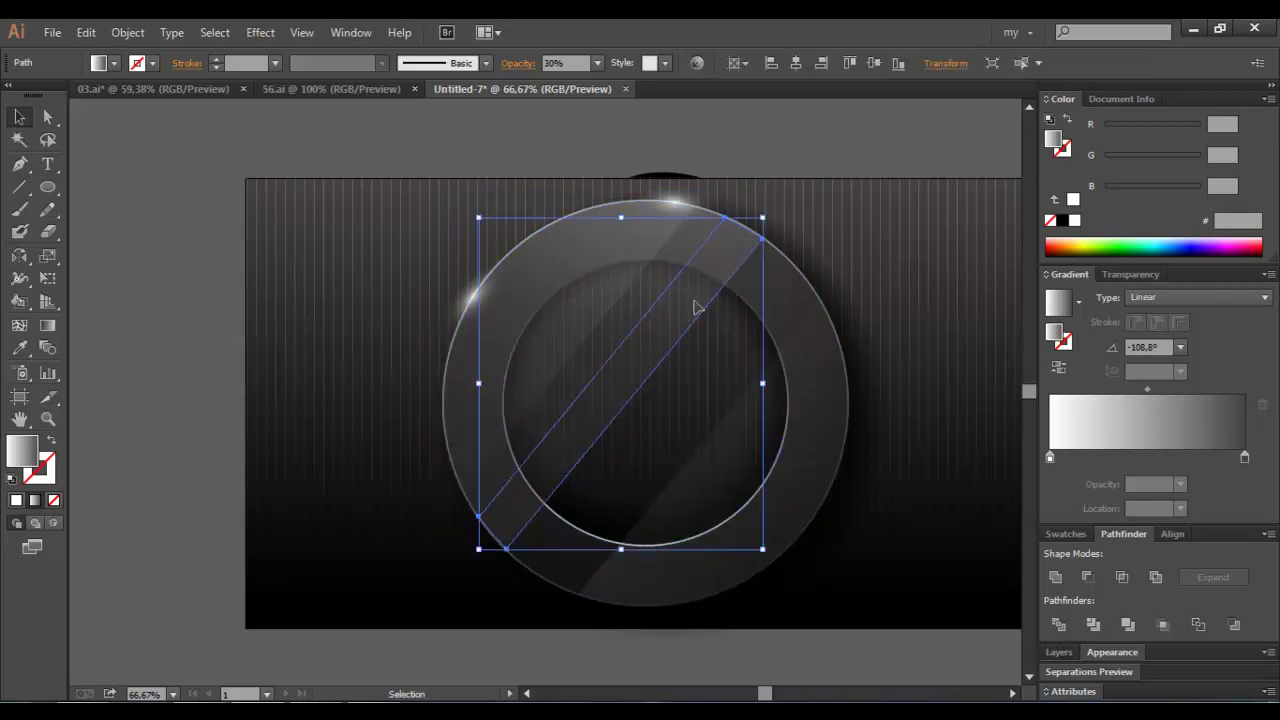
pyautogui.press('Delete')
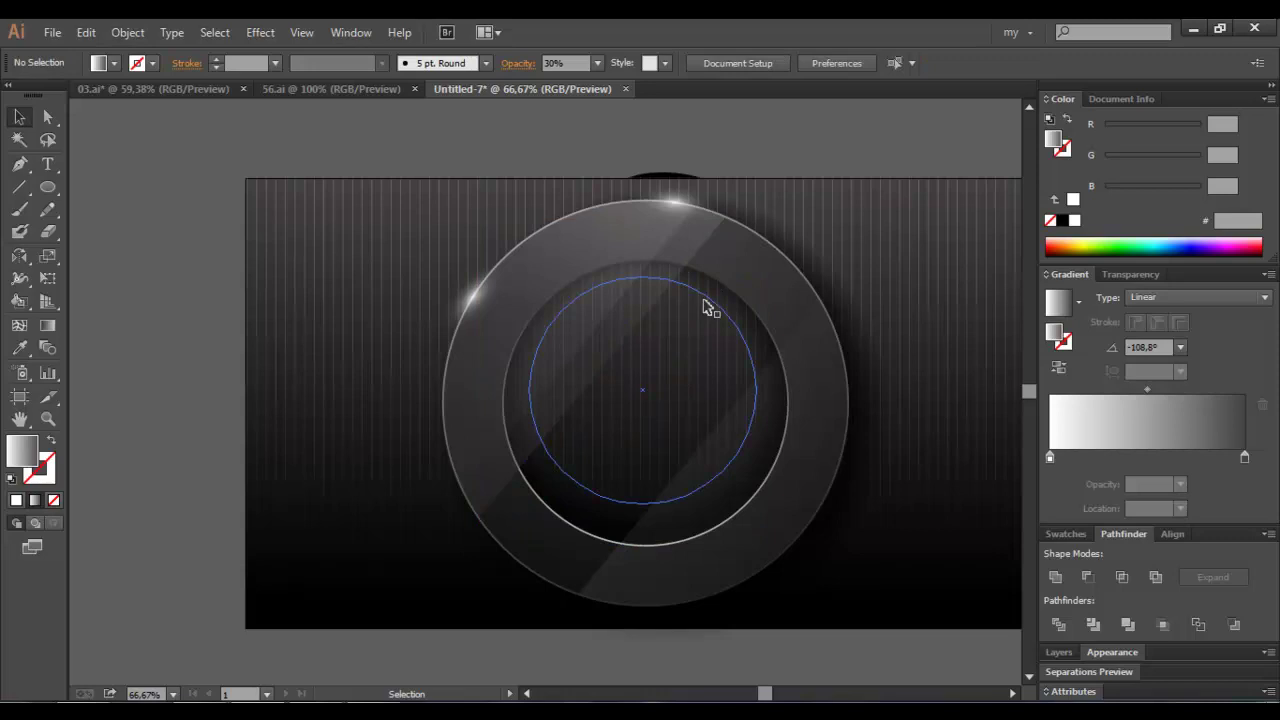
pyautogui.click(757, 404)
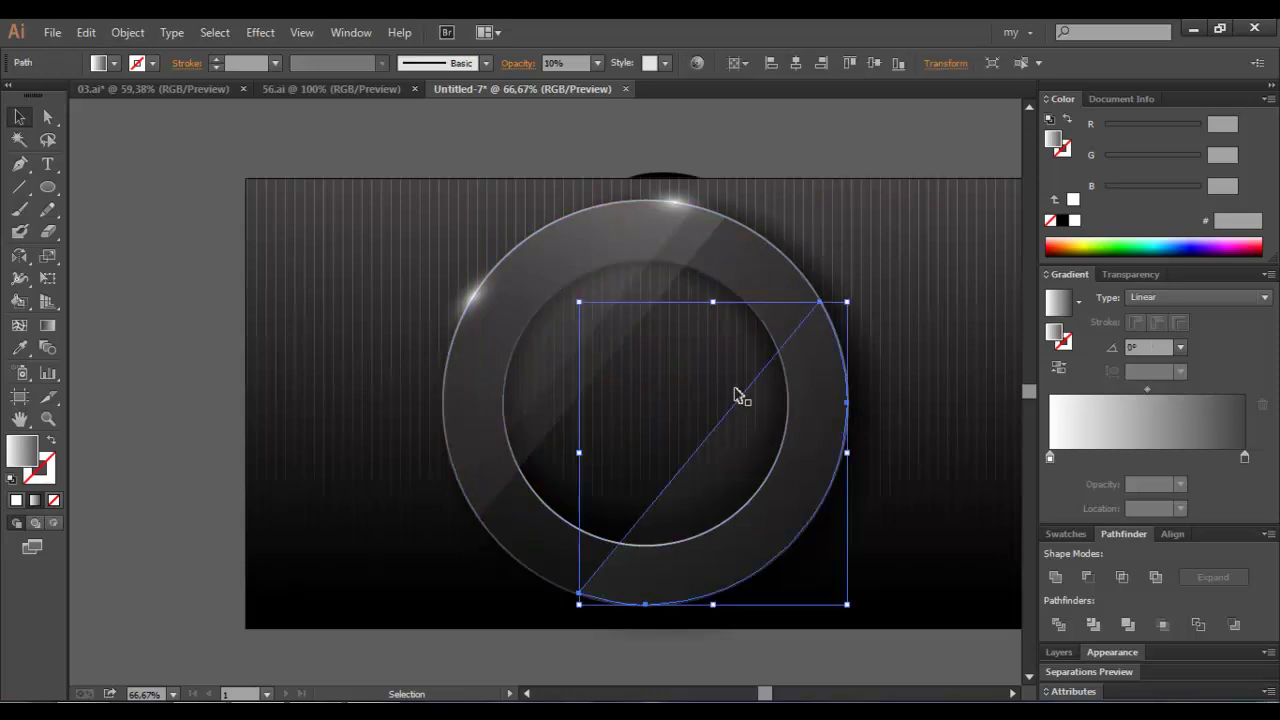
pyautogui.moveTo(575, 63); pyautogui.dragTo(446, 58)
pyautogui.write('5')
pyautogui.click(566, 124)
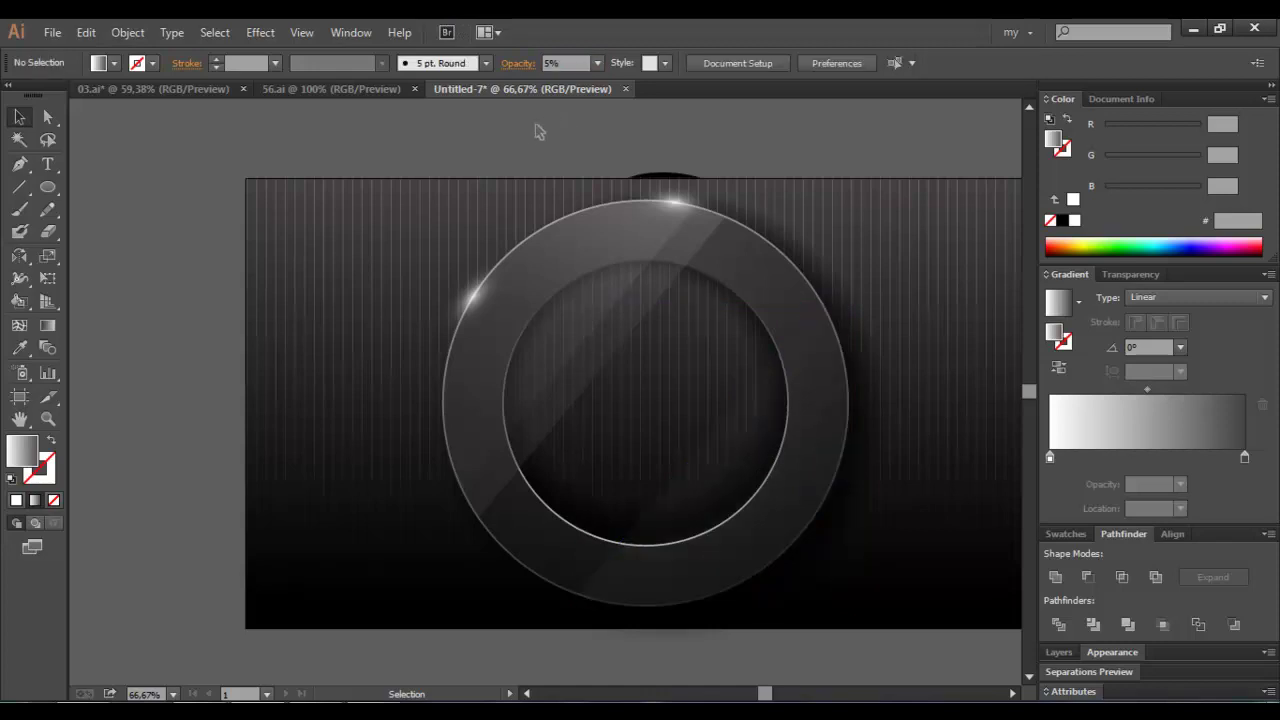
pyautogui.hotkey('ctrl', '-')
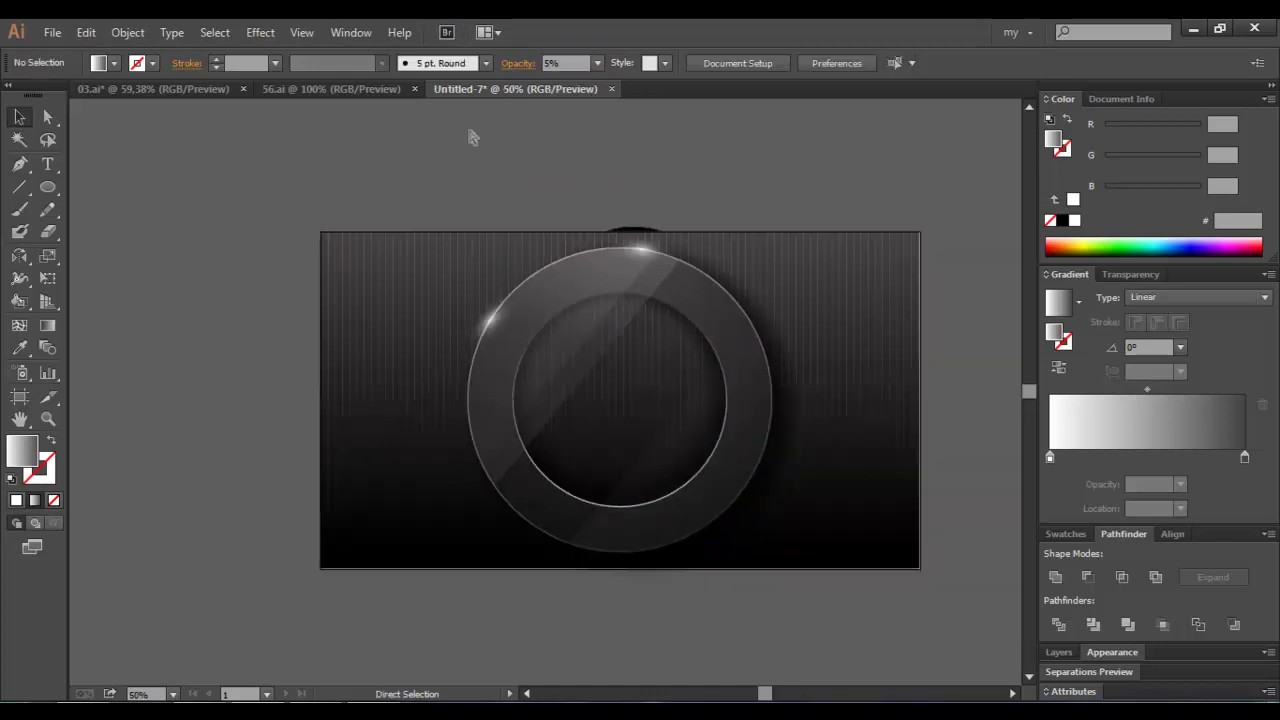
# Lower the glow ellipse at the artboard's top edge slightly
pyautogui.moveTo(645, 230); pyautogui.dragTo(646, 240)
pyautogui.click(695, 229)
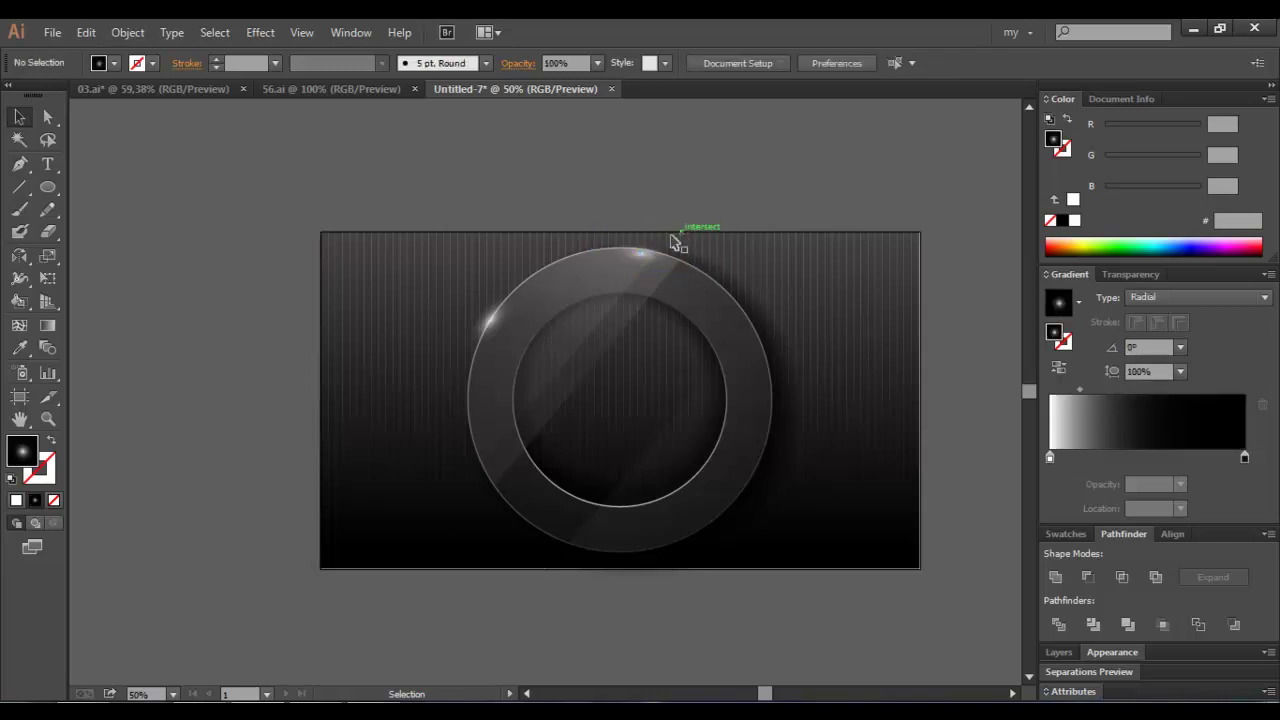
pyautogui.hotkey('ctrl', 'space')
pyautogui.moveTo(594, 188); pyautogui.dragTo(682, 258)
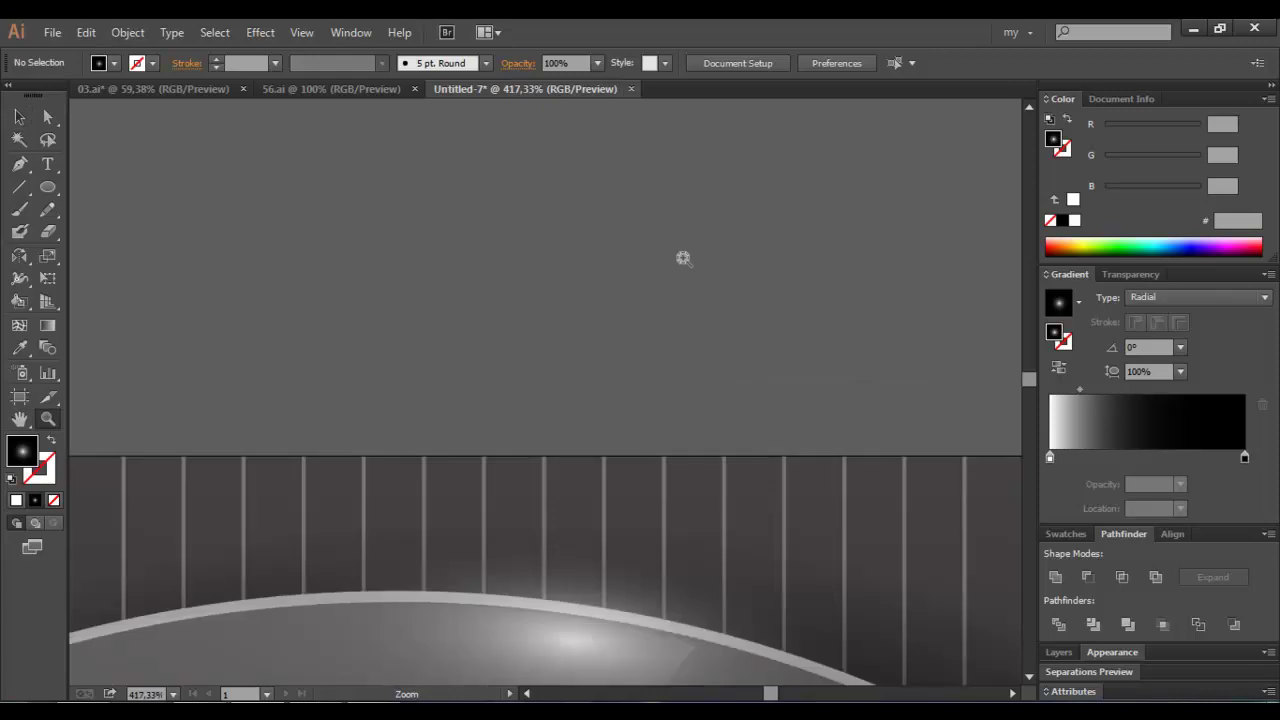
# Nudge the radial glint ellipse up so it sits on the ring's top rim
pyautogui.click(577, 638)
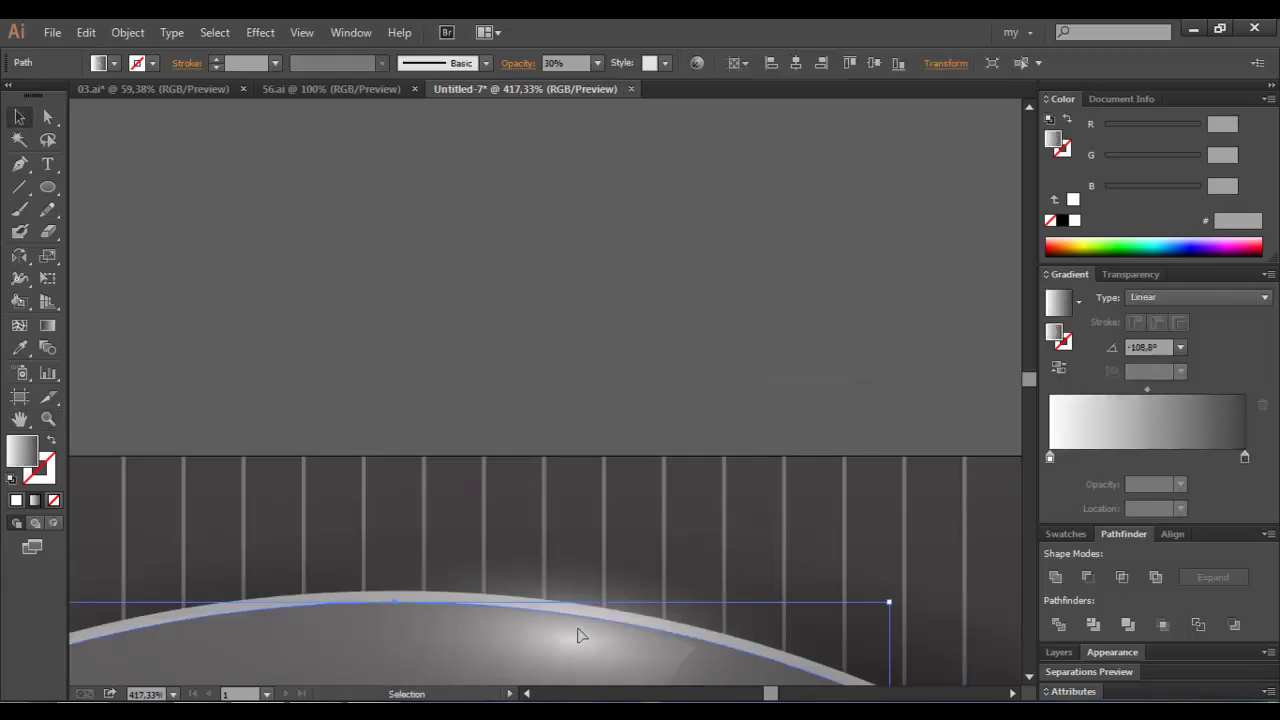
pyautogui.scroll(-2, 596, 590)
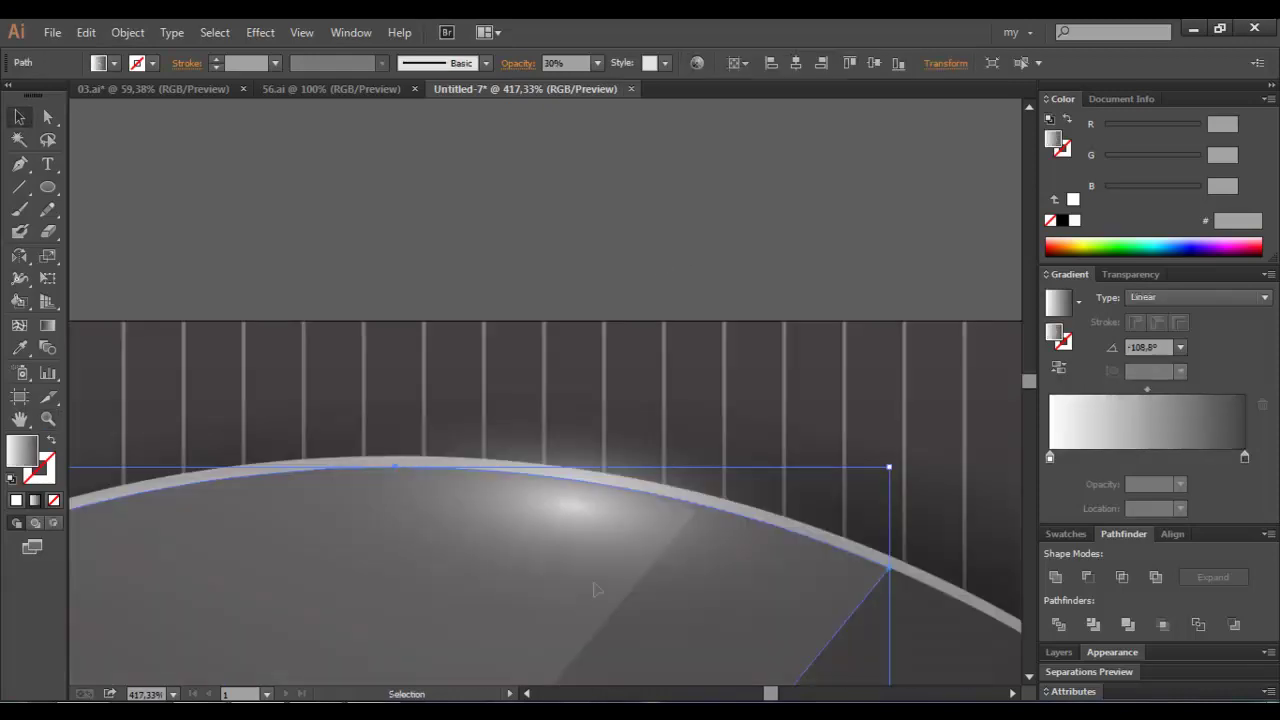
pyautogui.click(566, 445)
pyautogui.press('Up')
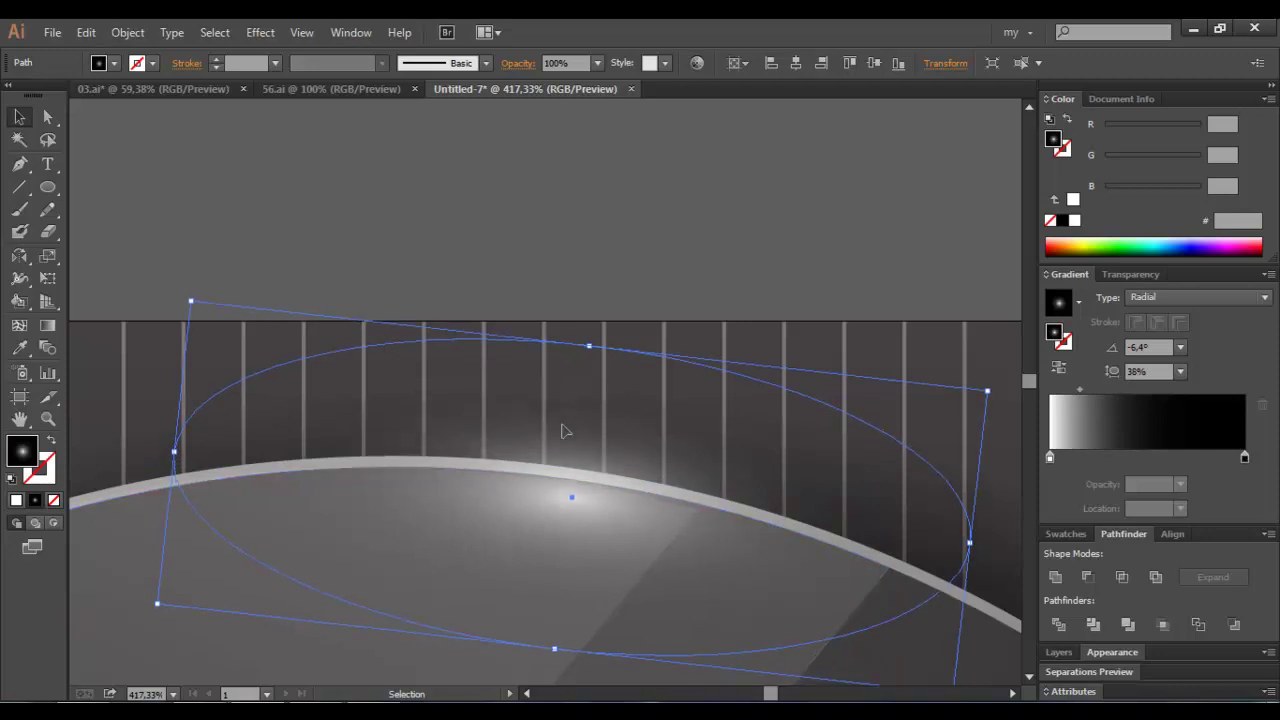
pyautogui.press('Up')
pyautogui.press('Up')
pyautogui.press('Up')
pyautogui.press('Up')
pyautogui.press('Up')
pyautogui.press('Up')
pyautogui.press('Up')
pyautogui.press('Down')
pyautogui.click(622, 260)
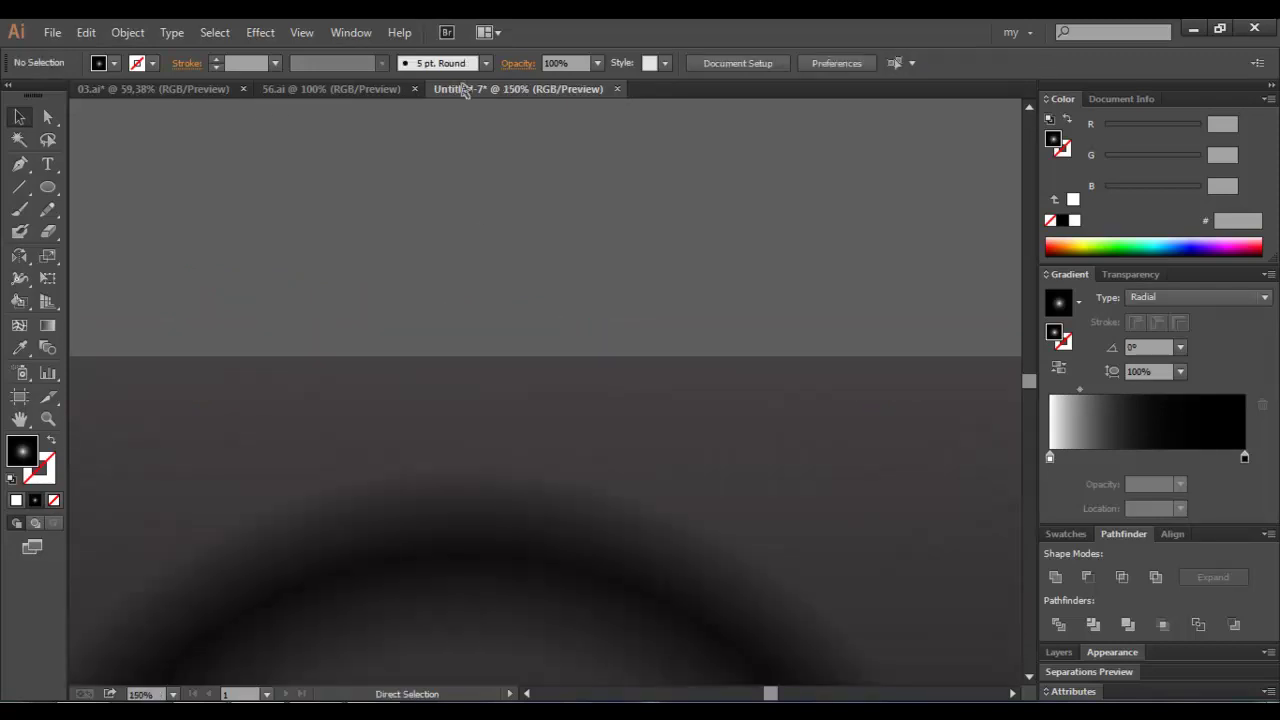
# Select the ring and set its gradient's right colour stop to pure black
pyautogui.hotkey('ctrl', '-')
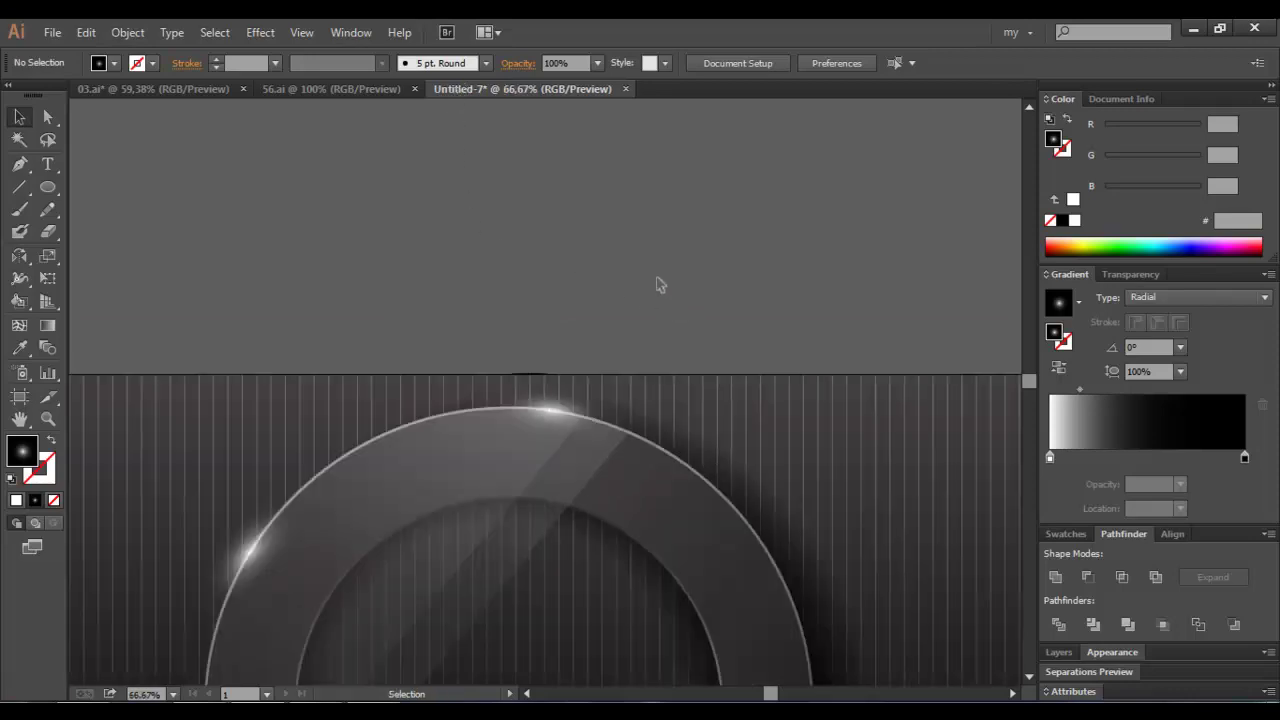
pyautogui.hotkey('ctrl', '-')
pyautogui.click(660, 275)
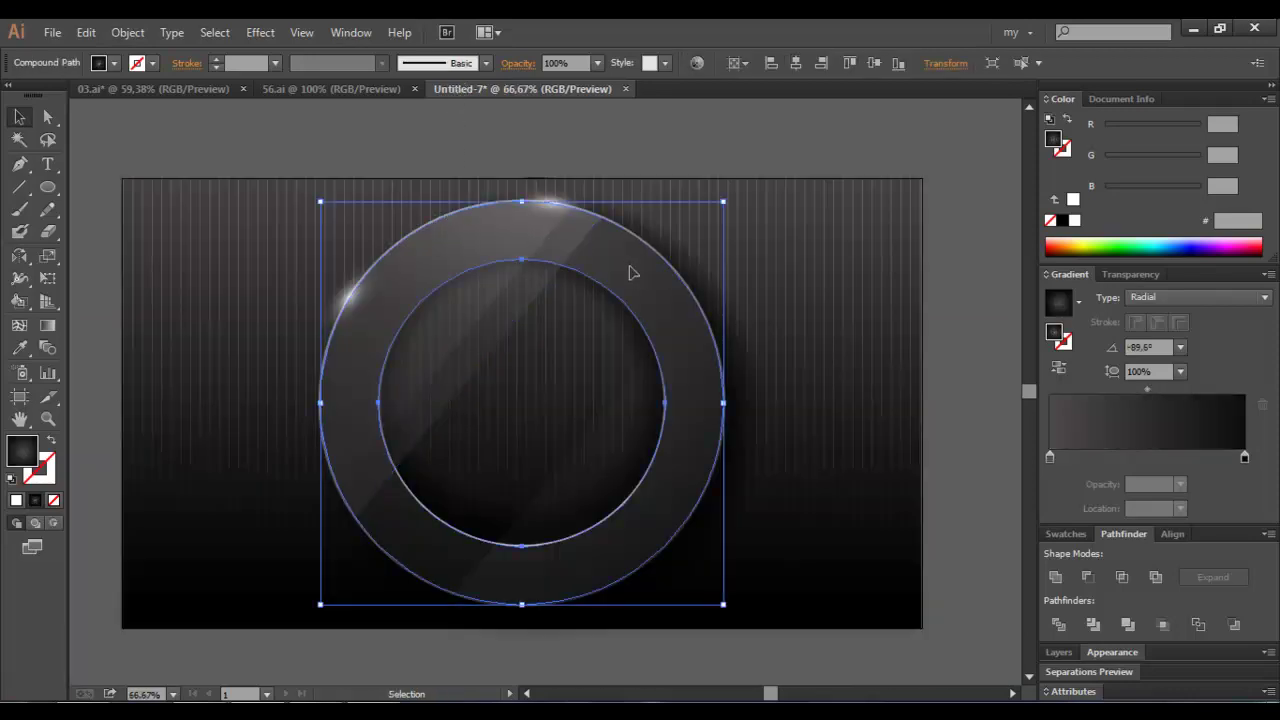
pyautogui.click(1244, 457)
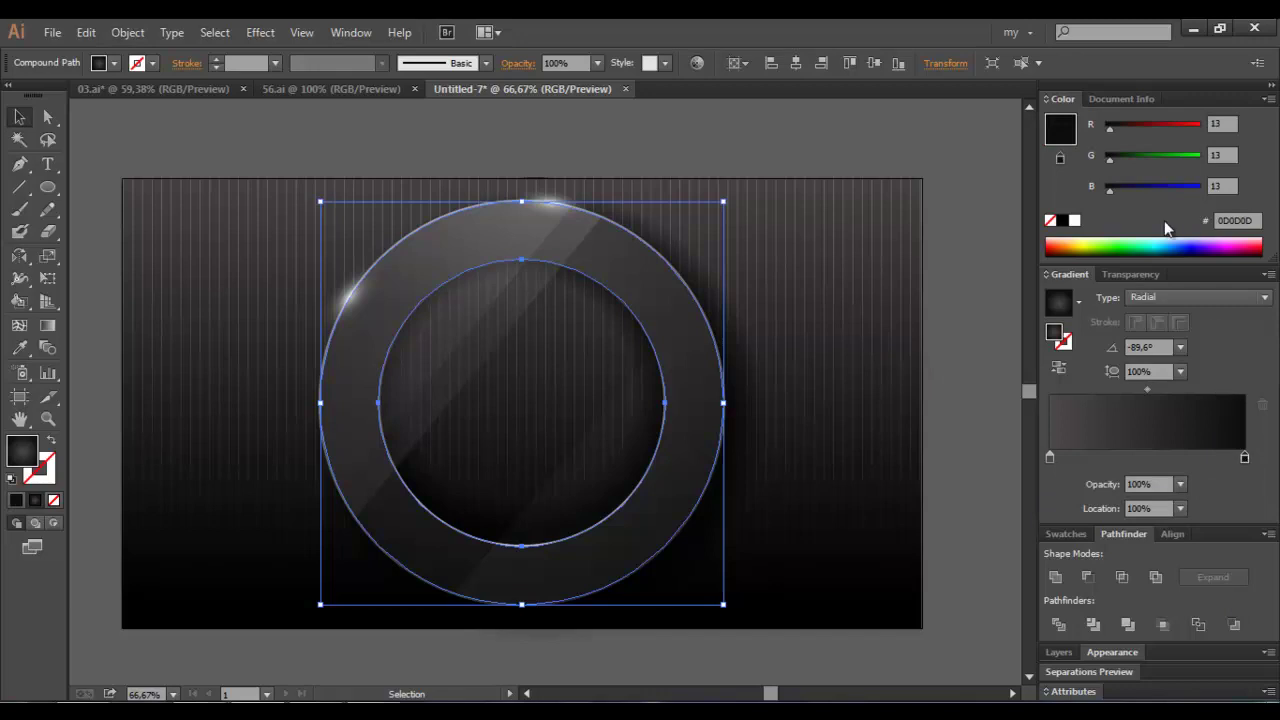
pyautogui.click(1064, 221)
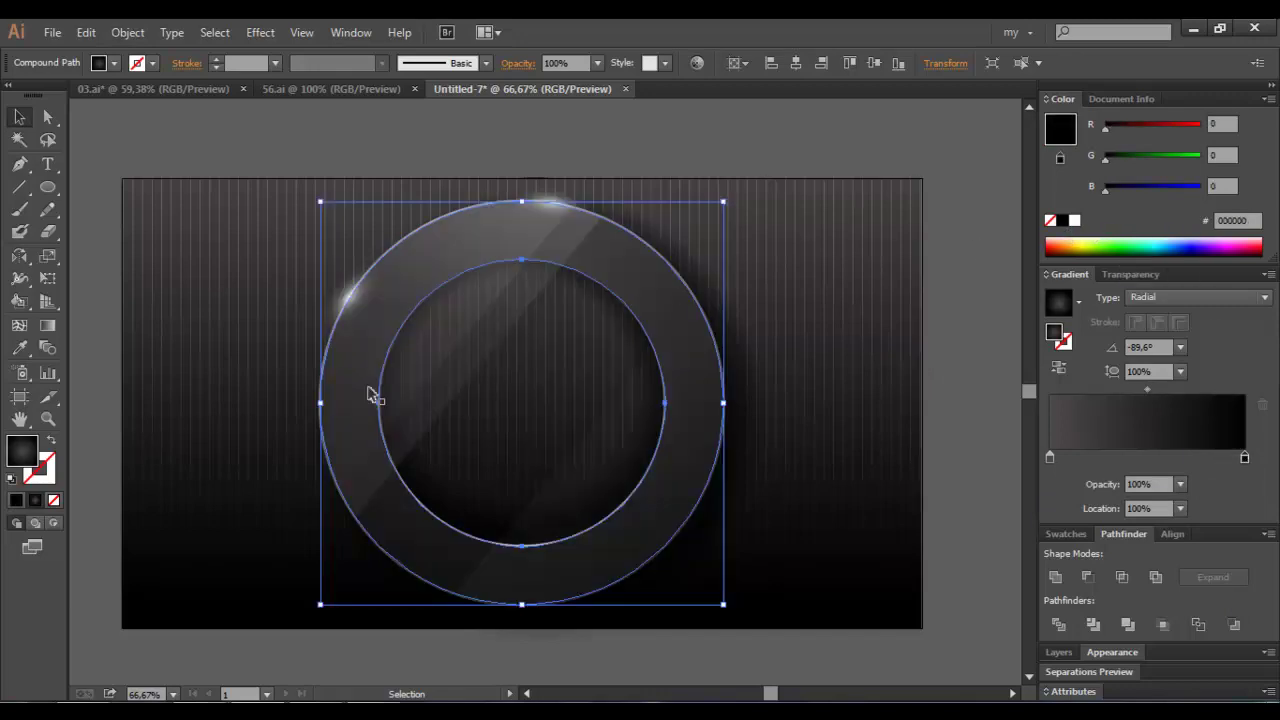
# Make the ring's gradient linear, run it diagonally across the ring, reverse it and shorten it
pyautogui.click(47, 325)
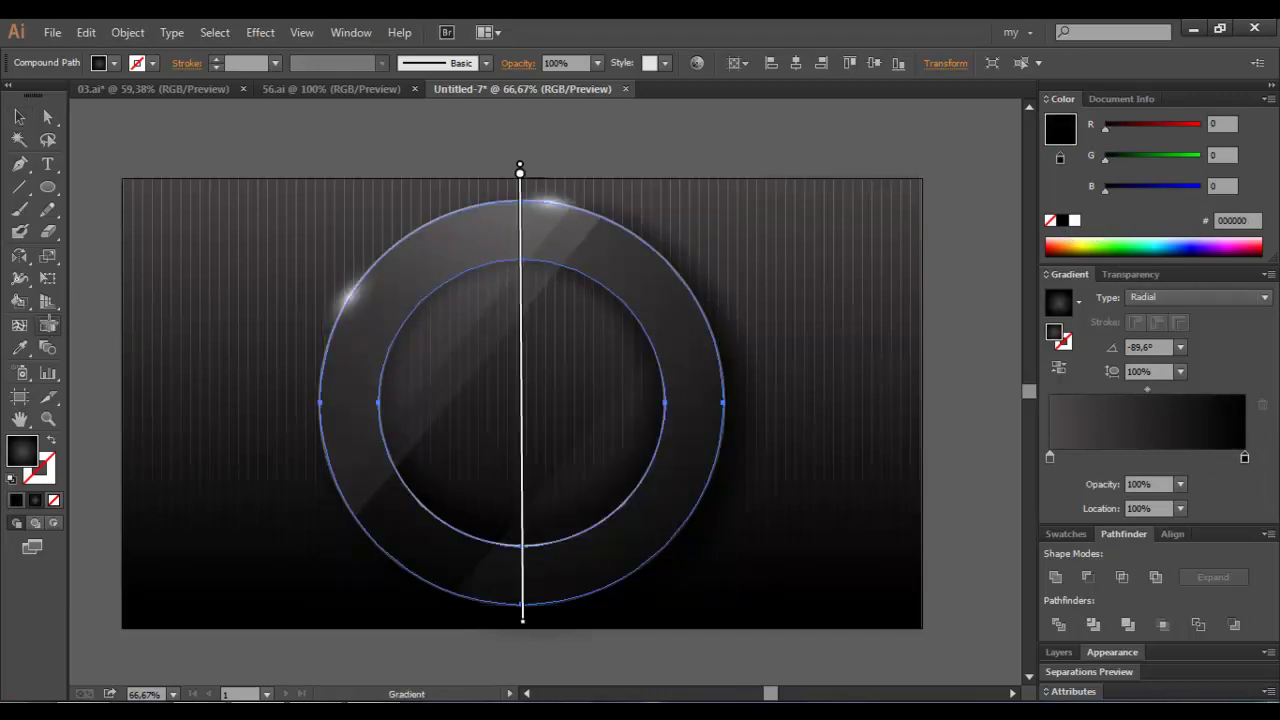
pyautogui.click(1152, 293)
pyautogui.click(1155, 317)
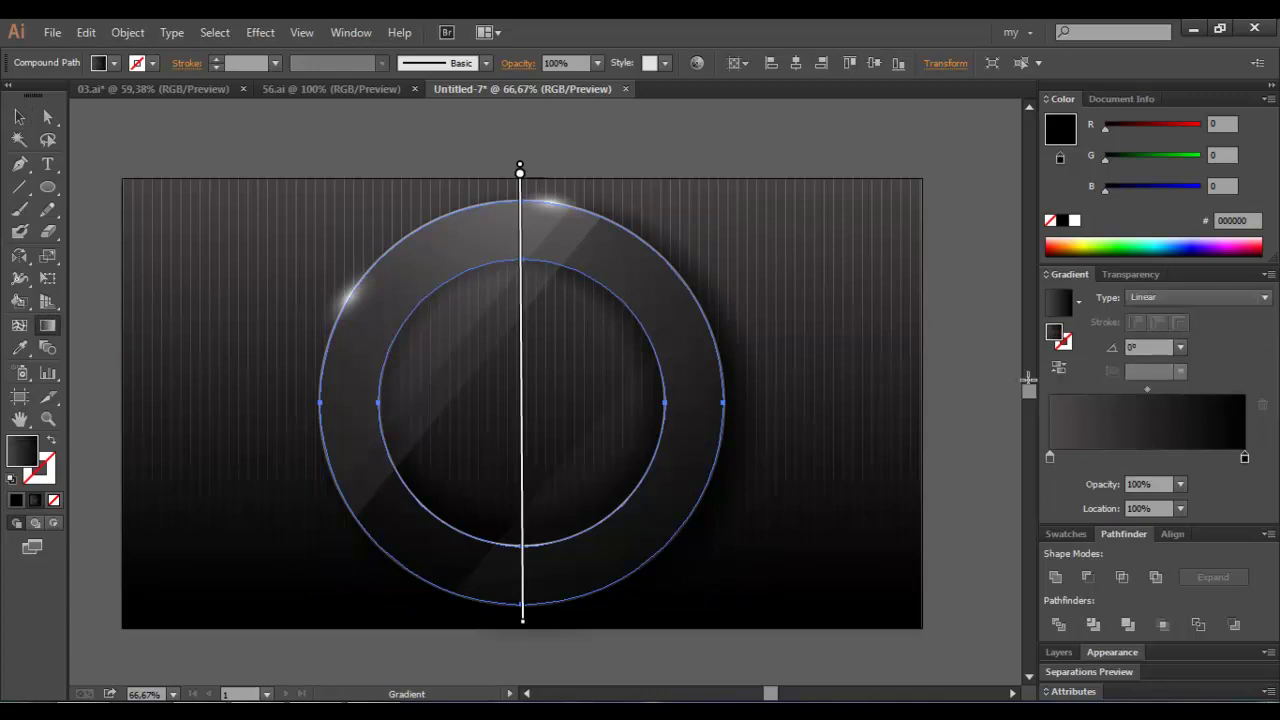
pyautogui.moveTo(658, 594)
pyautogui.mouseDown()
pyautogui.moveTo(548, 386)
pyautogui.moveTo(390, 152)
pyautogui.mouseUp()
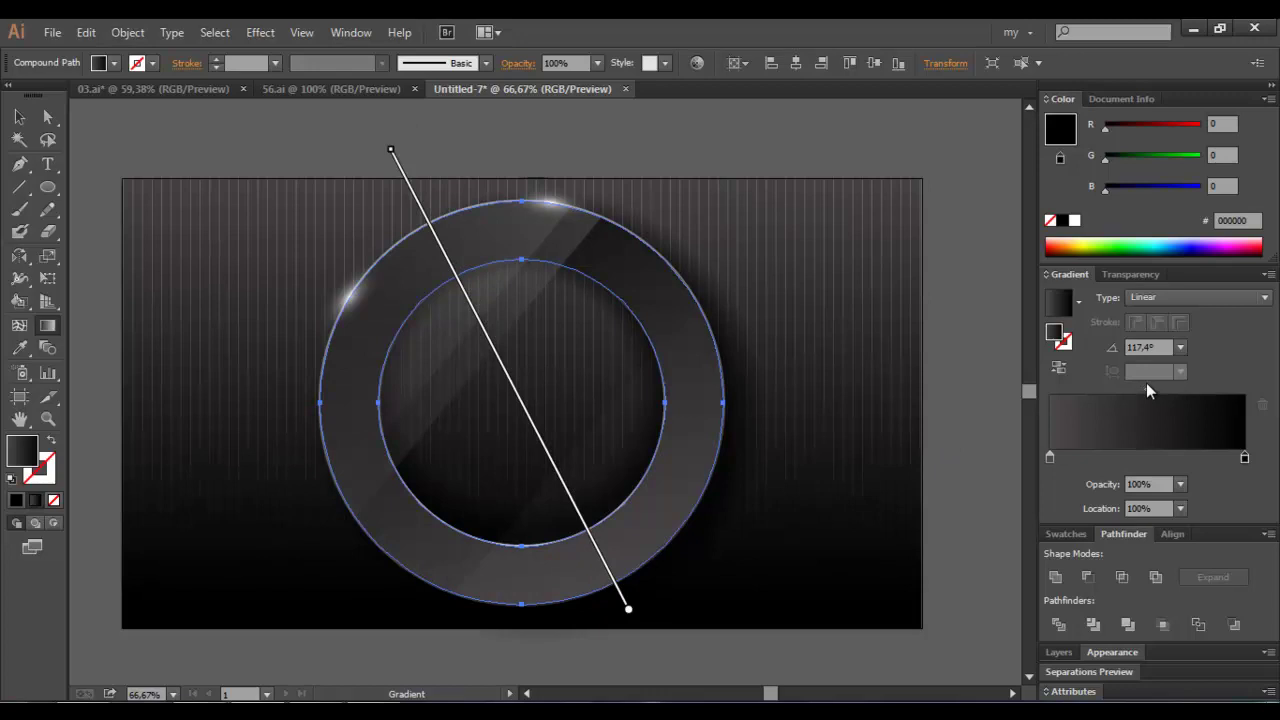
pyautogui.click(1058, 367)
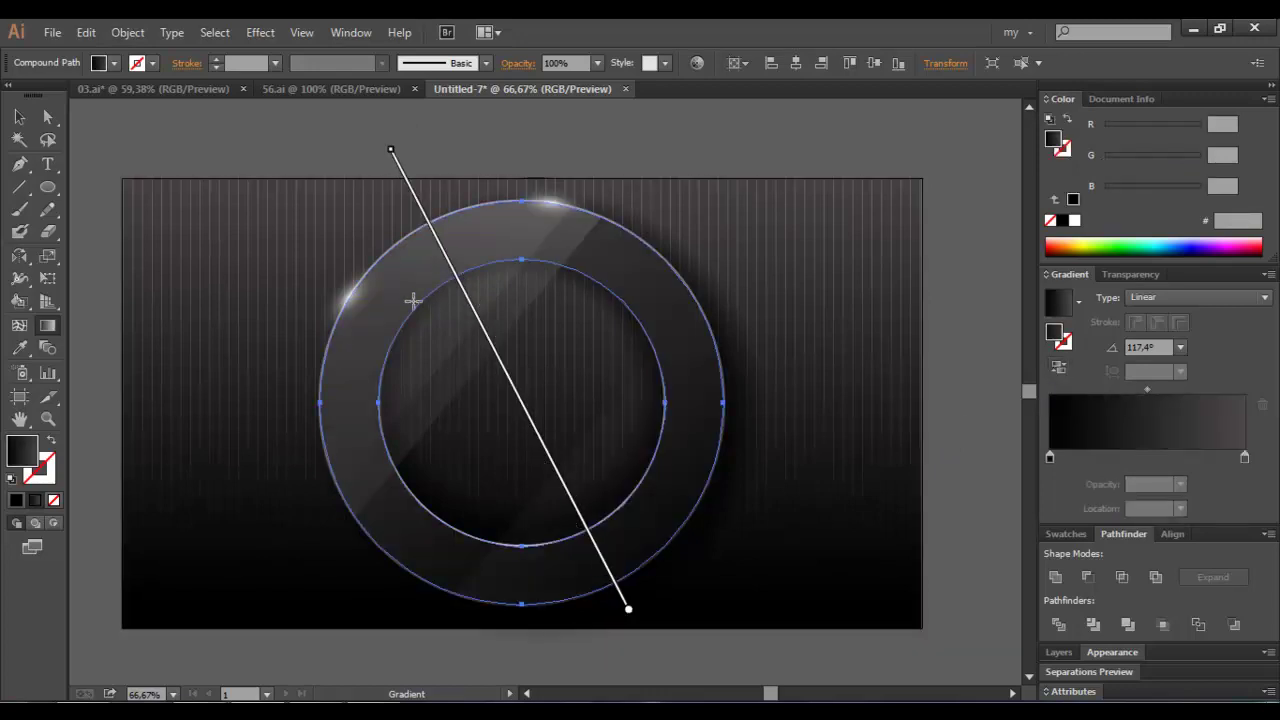
pyautogui.moveTo(391, 150); pyautogui.dragTo(424, 211)
# Set the right gradient stop to 56% K in grayscale and reposition the gradient direction
pyautogui.click(1244, 457)
pyautogui.click(1268, 99)
pyautogui.click(1186, 131)
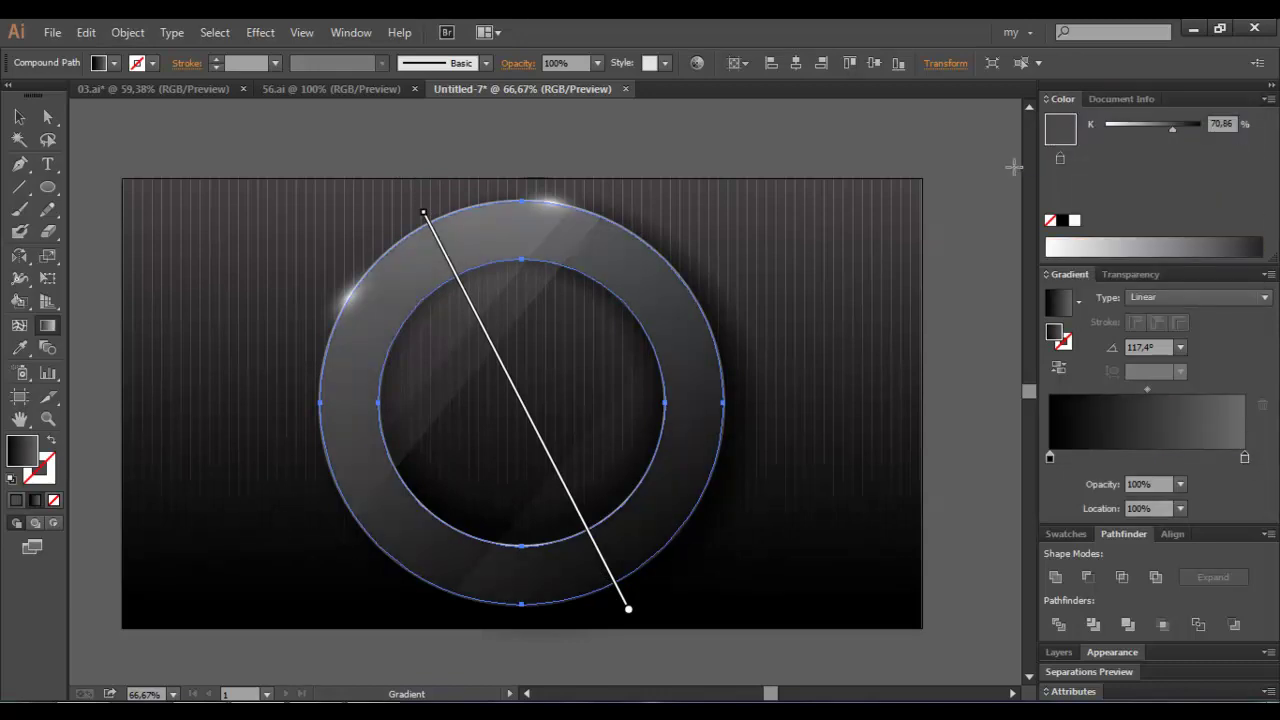
pyautogui.click(1142, 127)
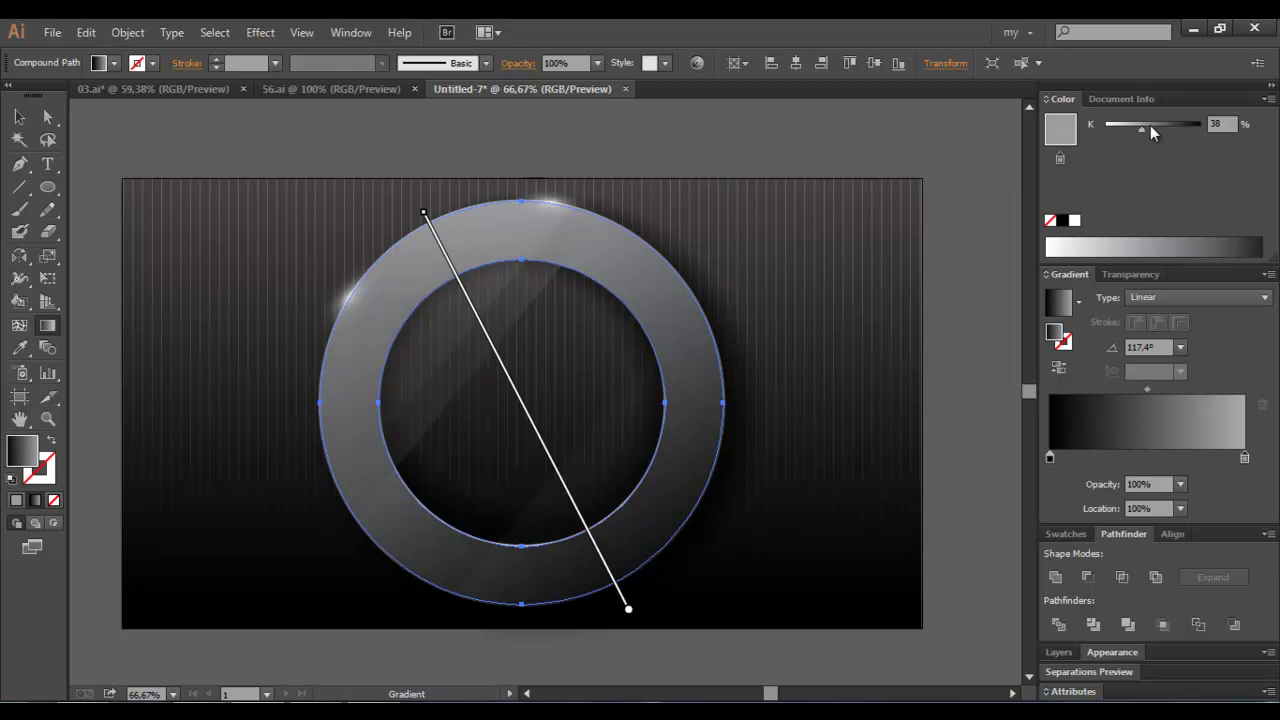
pyautogui.click(1169, 125)
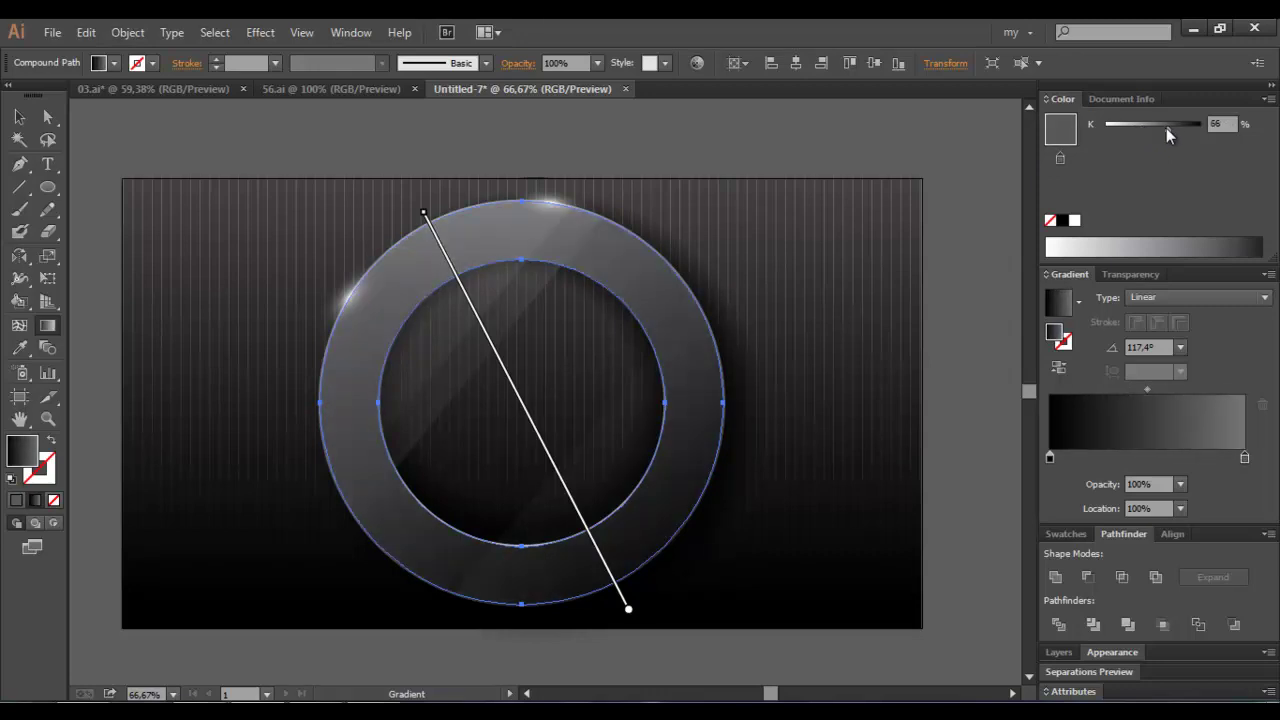
pyautogui.click(1159, 127)
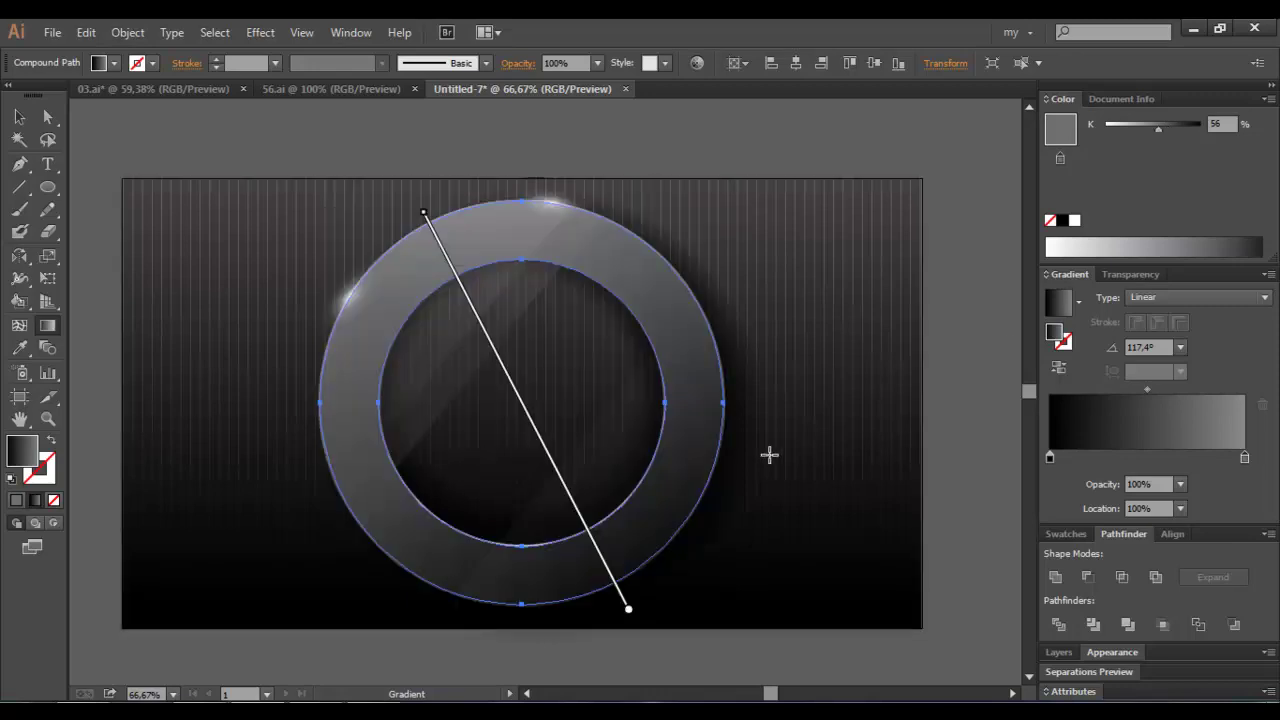
pyautogui.moveTo(577, 492); pyautogui.dragTo(553, 464)
pyautogui.click(20, 119)
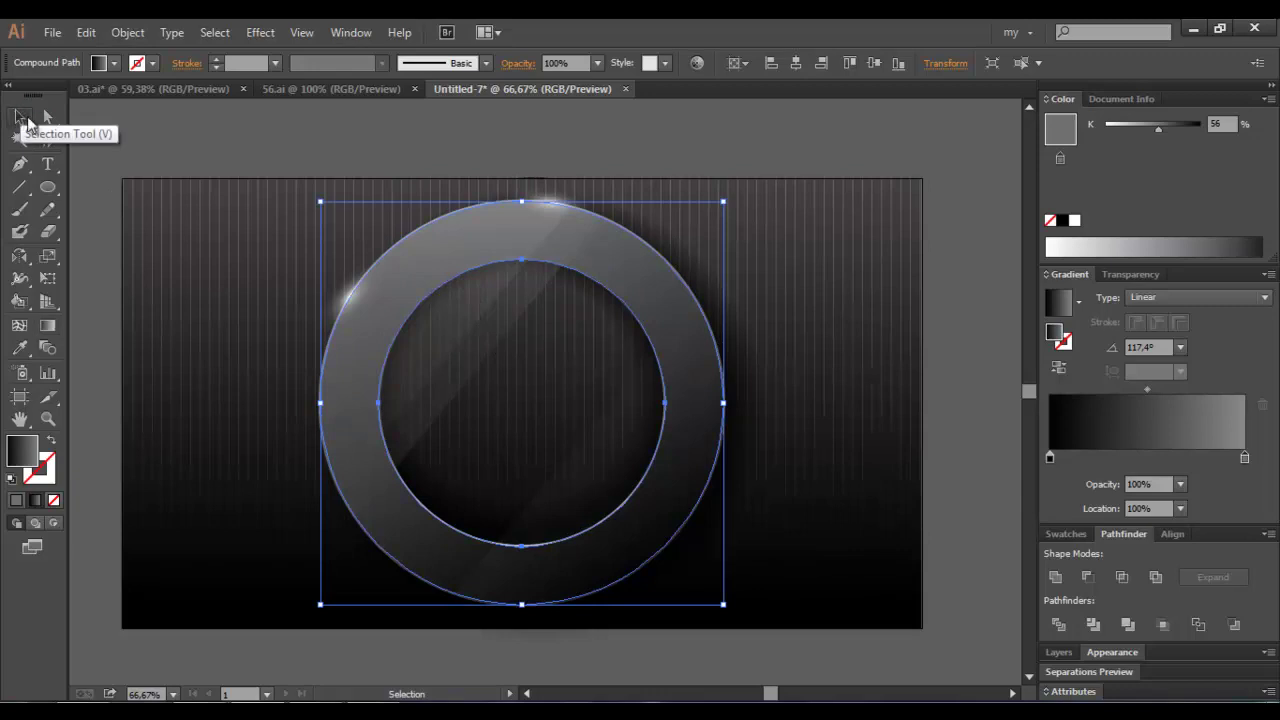
# Draw a diagonal line across the ring's lower right and select it with the ring-edge piece
pyautogui.click(330, 178)
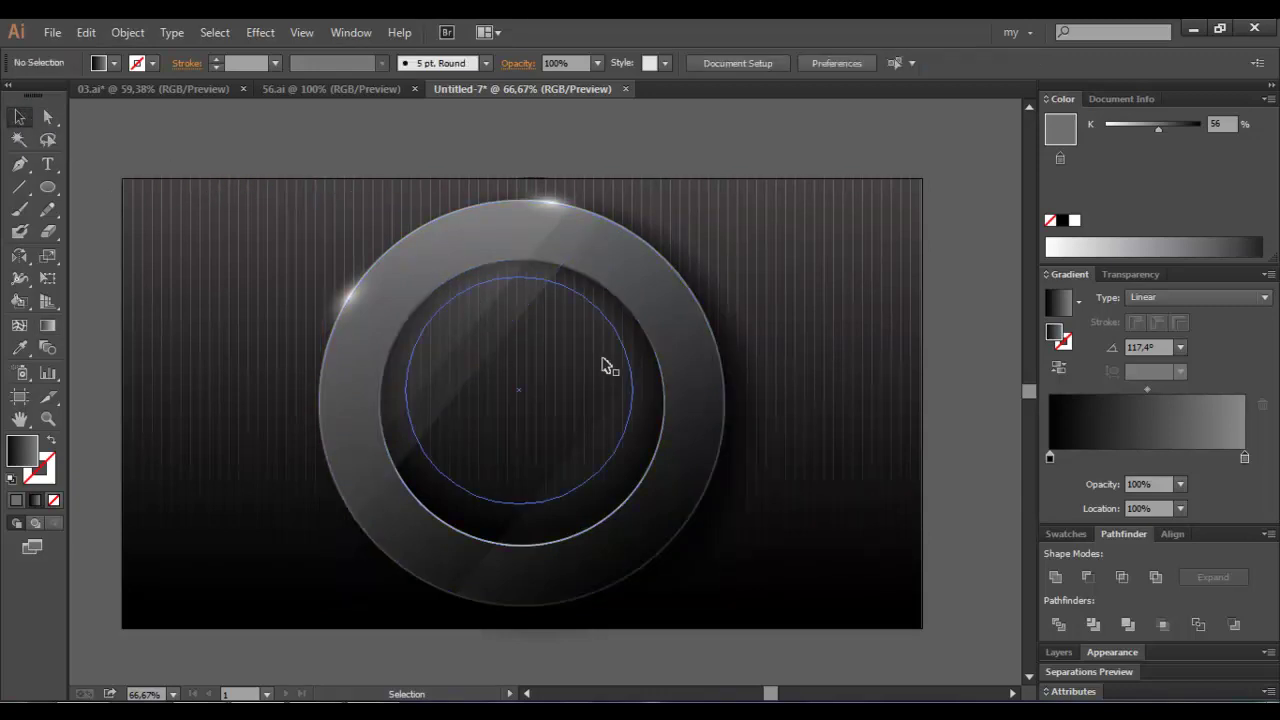
pyautogui.click(610, 446)
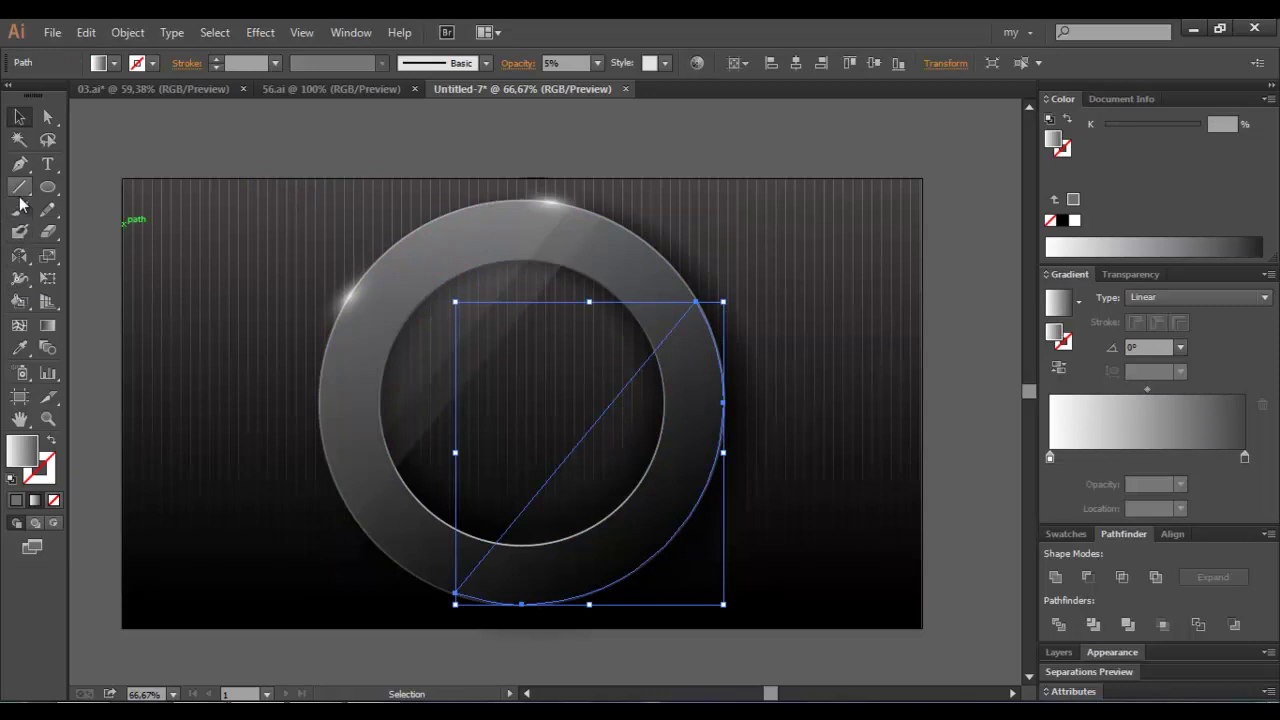
pyautogui.click(20, 186)
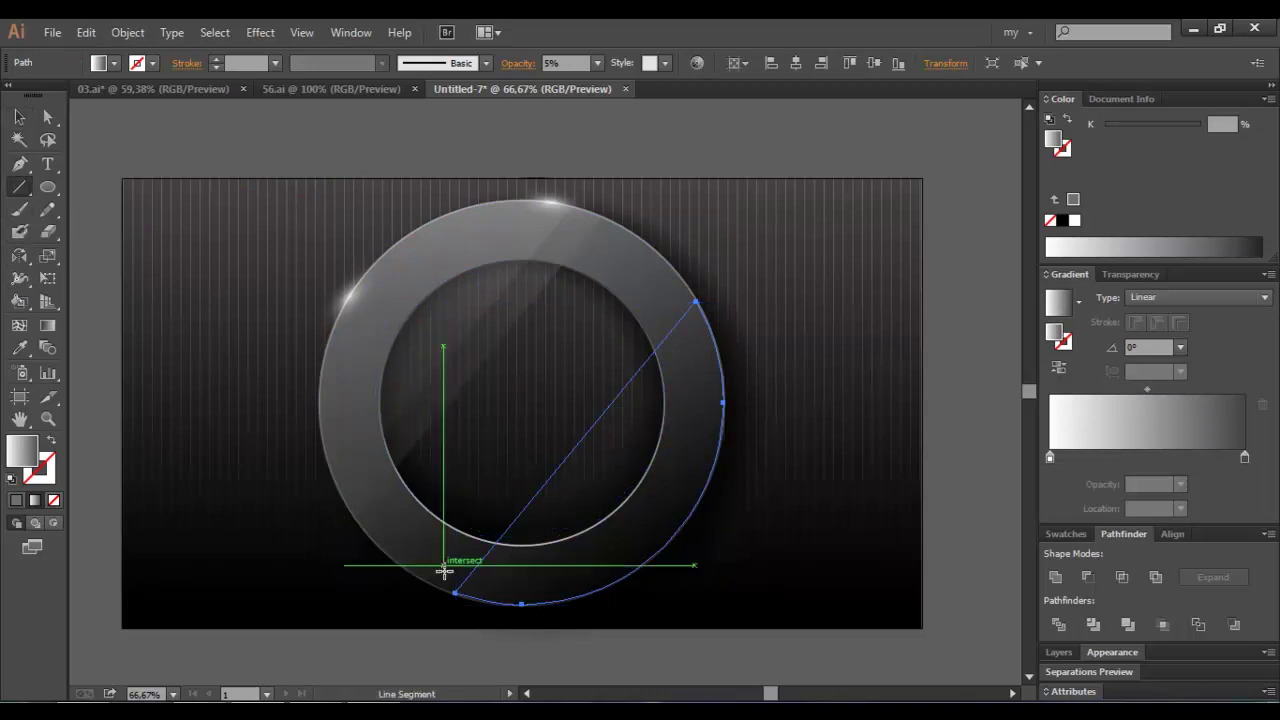
pyautogui.moveTo(480, 642)
pyautogui.mouseDown()
pyautogui.moveTo(760, 342)
pyautogui.moveTo(765, 305)
pyautogui.mouseUp()
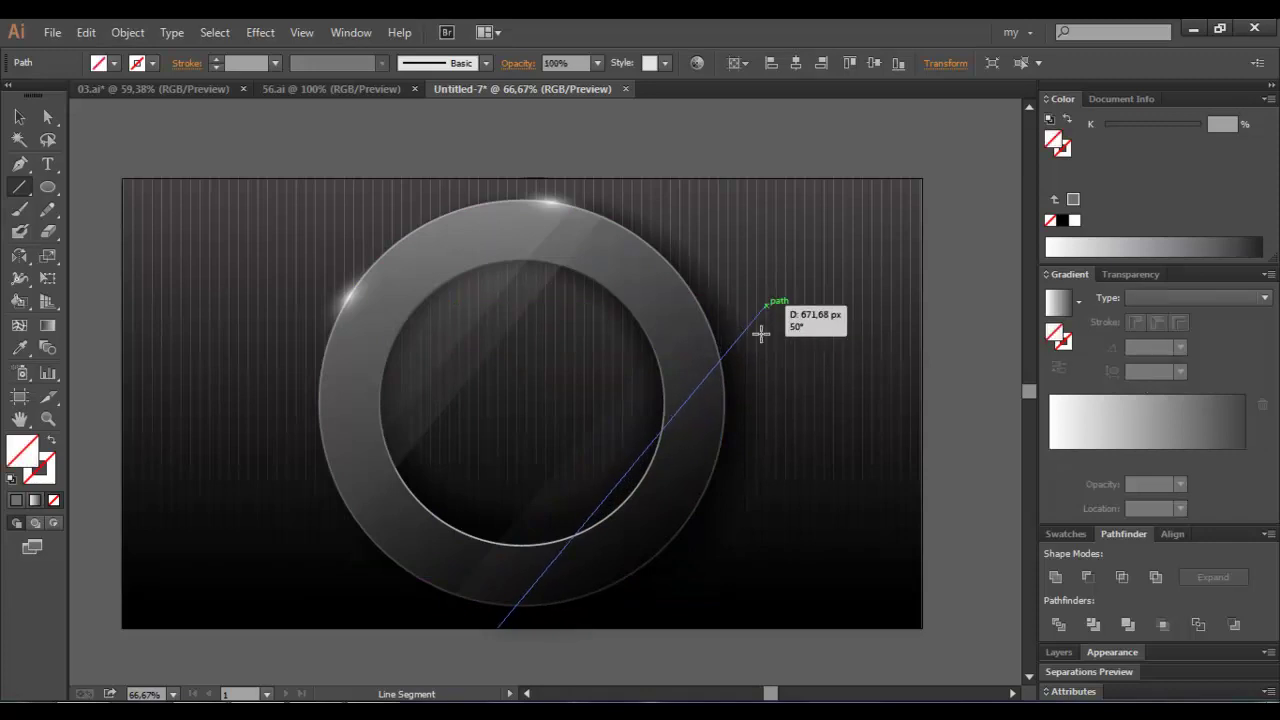
pyautogui.press('v')
pyautogui.keyDown('shift'); pyautogui.click(704, 502); pyautogui.keyUp('shift')
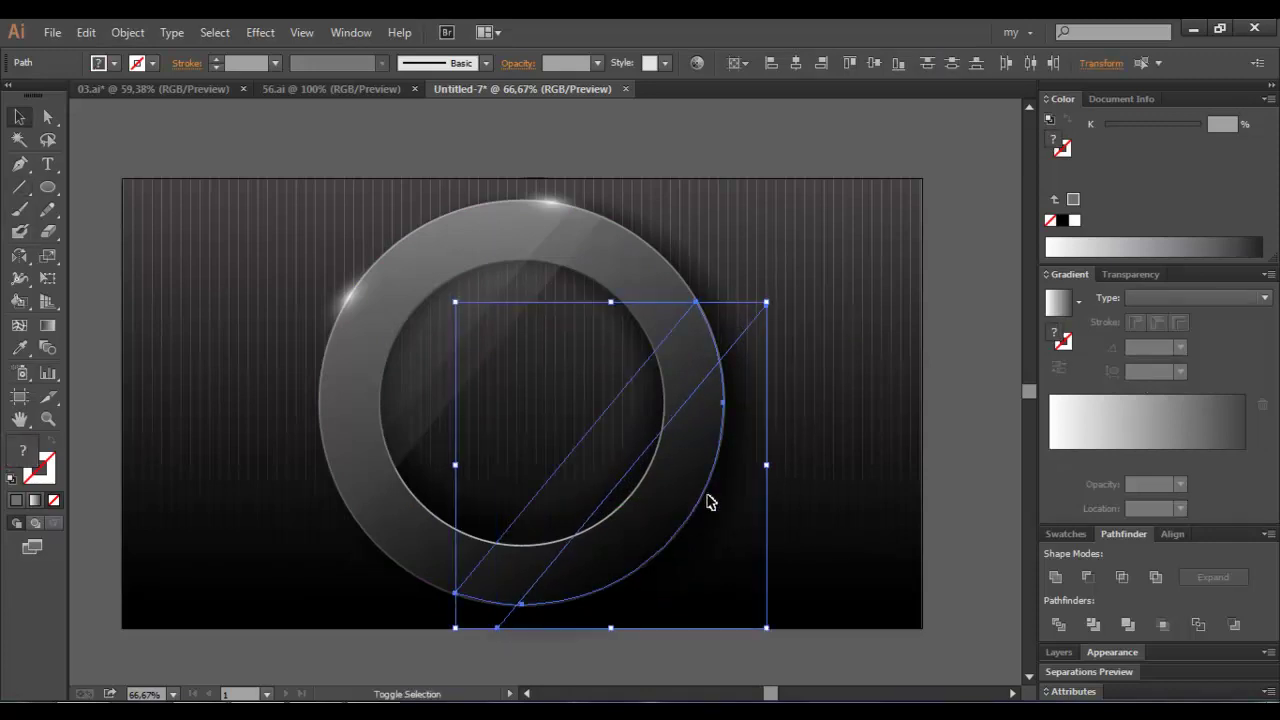
# Divide the shapes with Pathfinder, ungroup the pieces and delete the unwanted one
pyautogui.click(1059, 625)
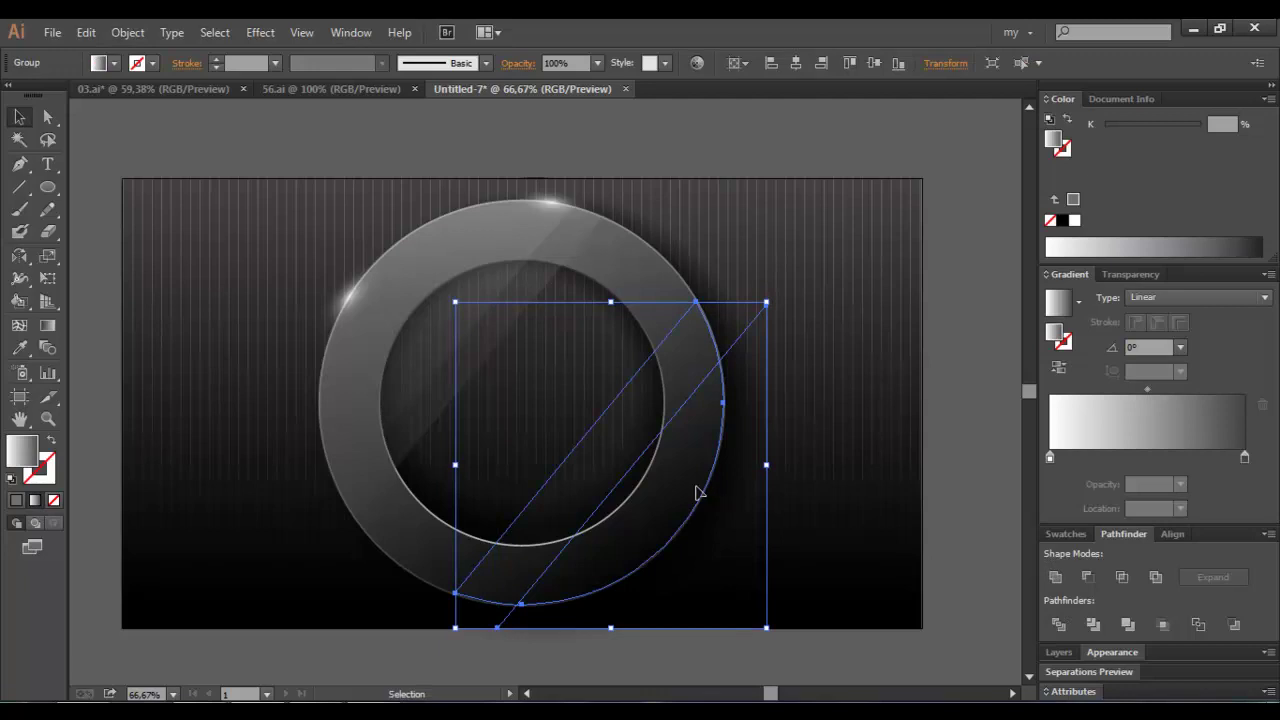
pyautogui.rightClick(697, 491)
pyautogui.click(737, 583)
pyautogui.click(778, 572)
pyautogui.click(600, 434)
pyautogui.press('Delete')
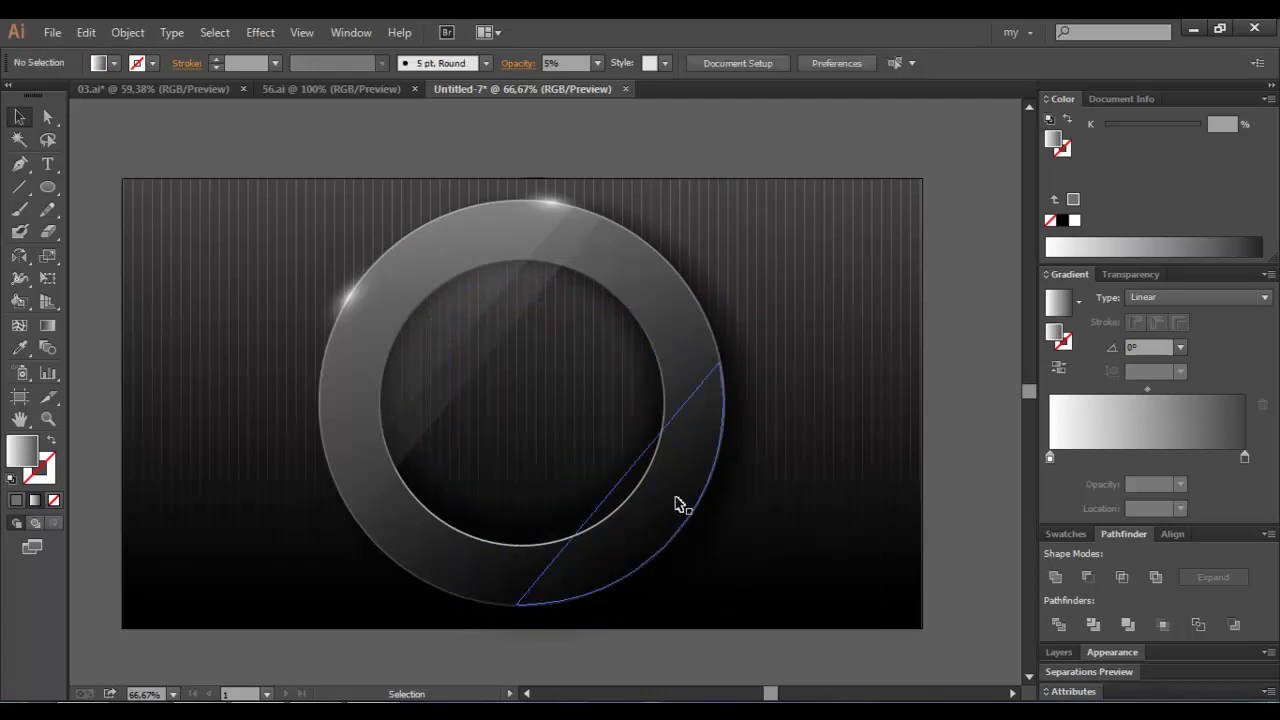
# Redraw the lower-right slice's gradient horizontally toward the right, then deselect it
pyautogui.click(662, 499)
pyautogui.click(47, 325)
pyautogui.moveTo(591, 486); pyautogui.dragTo(784, 485)
pyautogui.click(19, 117)
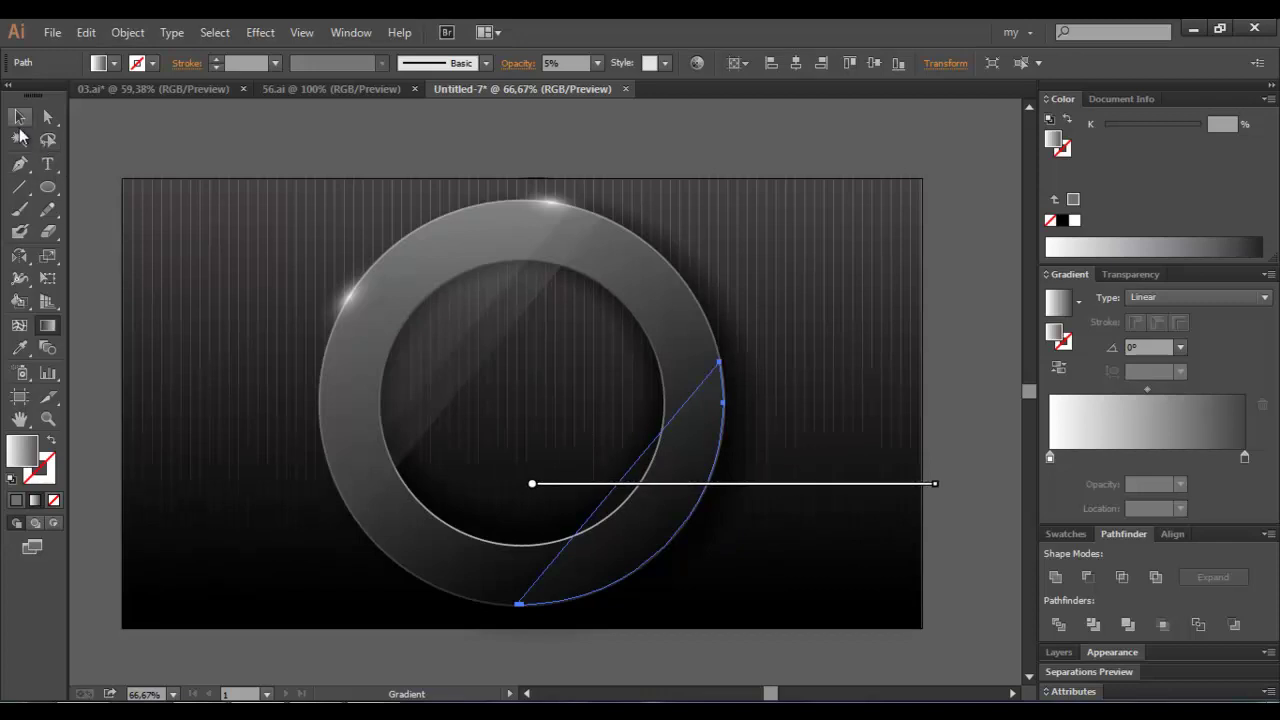
pyautogui.click(172, 138)
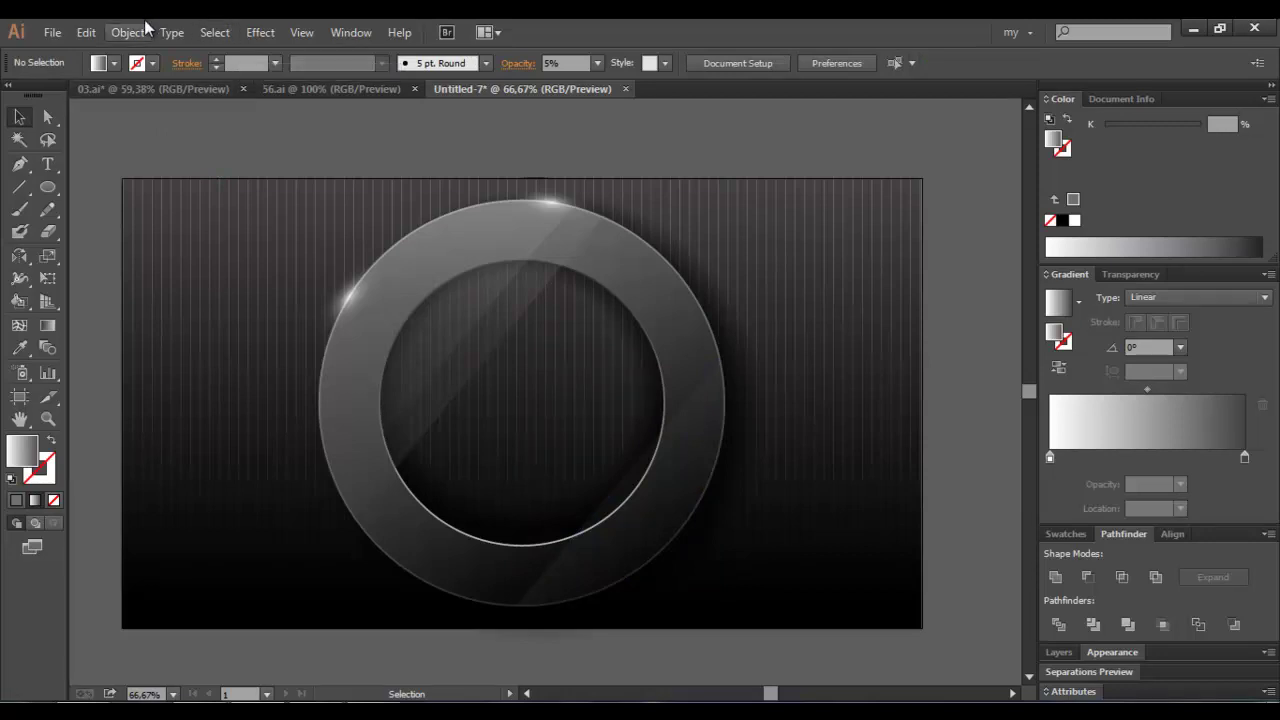
# Type the author's name and 'adobe illustrator' as two center-aligned text lines
pyautogui.hotkey('ctrl', '-')
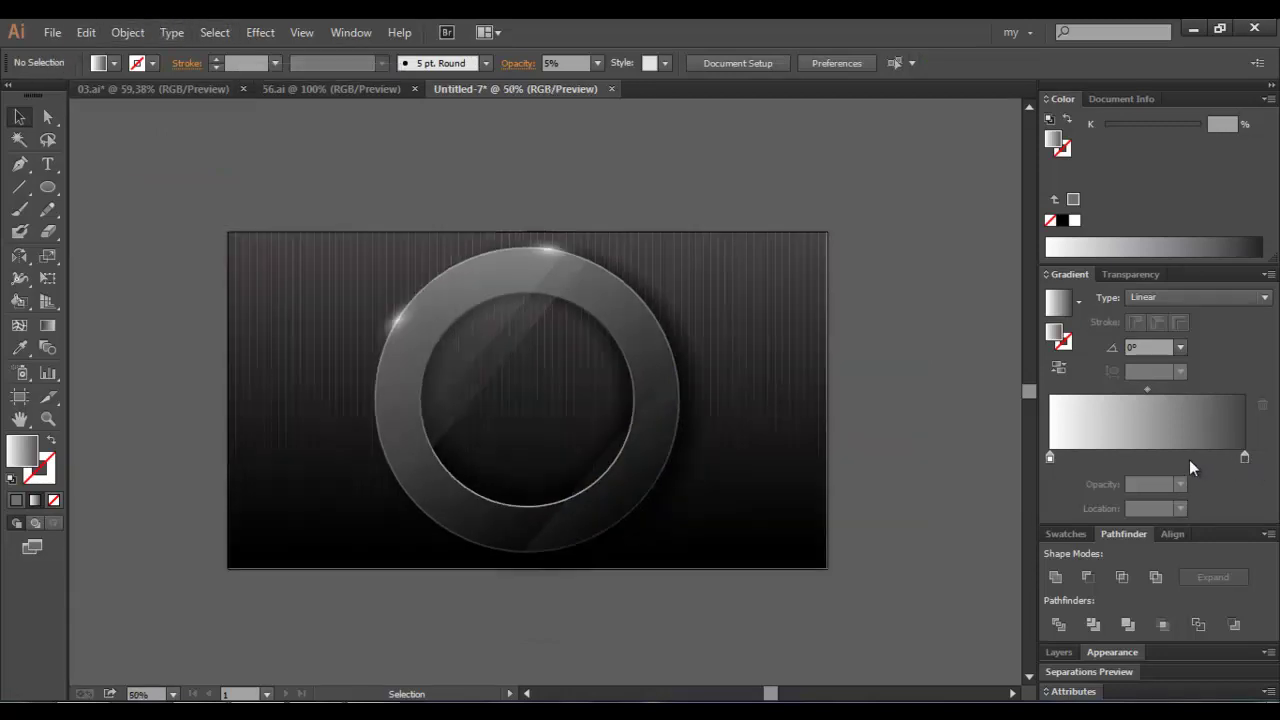
pyautogui.hotkey('ctrl', '-')
pyautogui.hotkey('ctrl', '+')
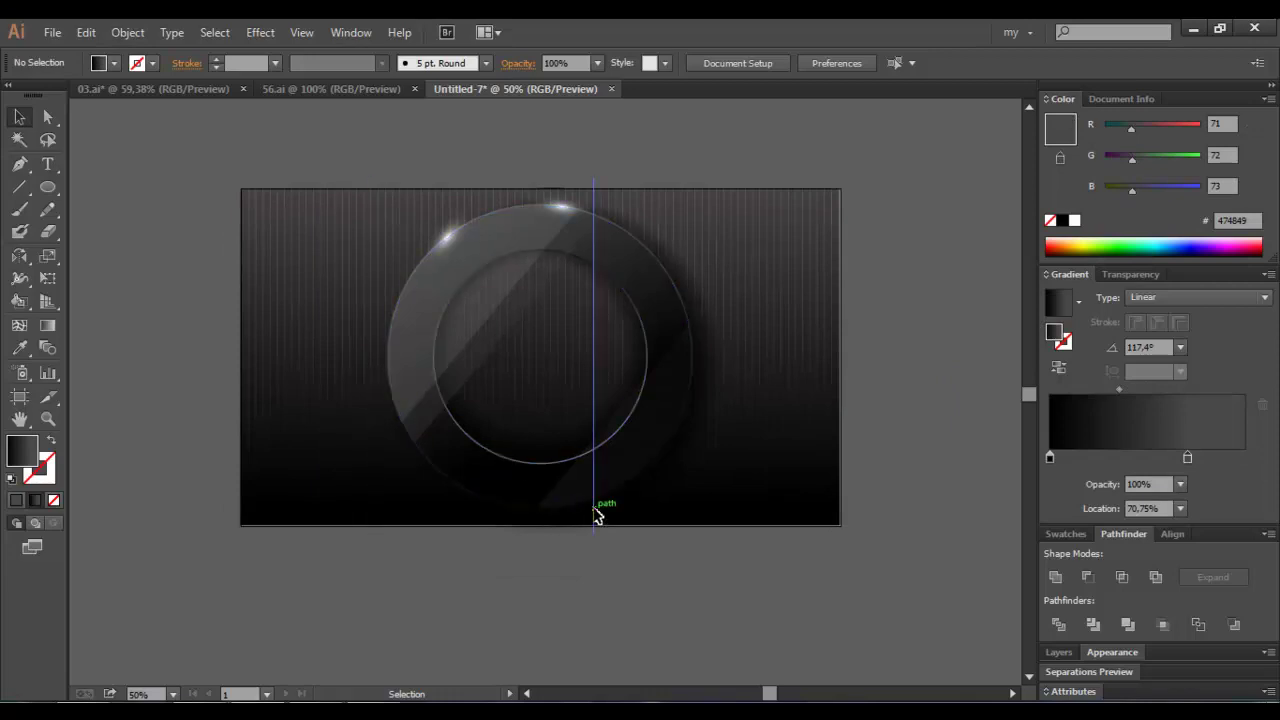
pyautogui.write('t')
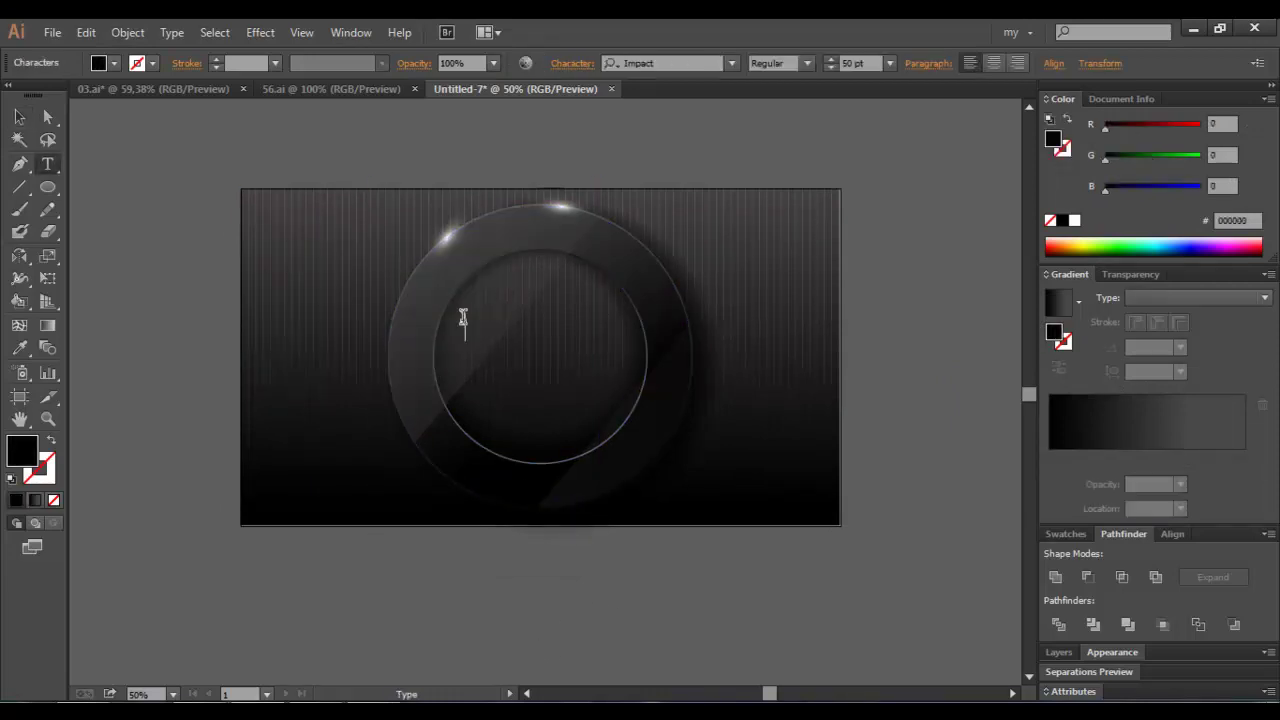
pyautogui.write('Bu')
pyautogui.write('ose')
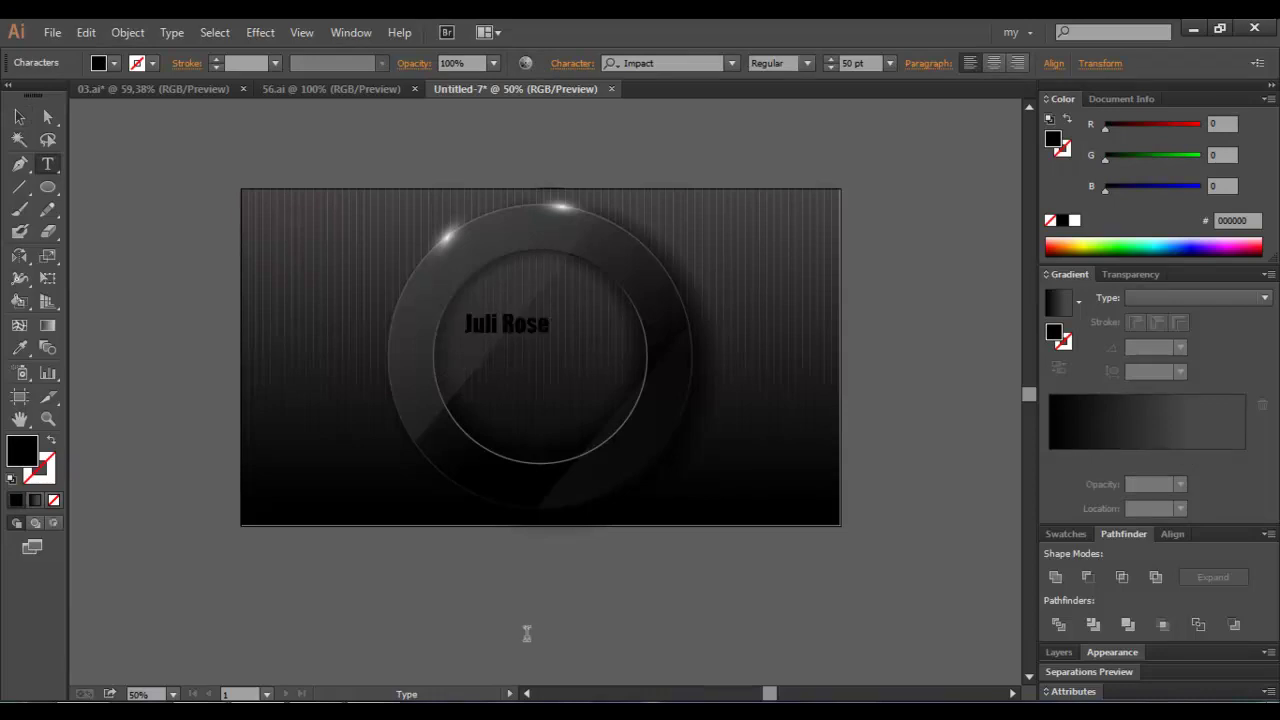
pyautogui.write('adobe illustrator')
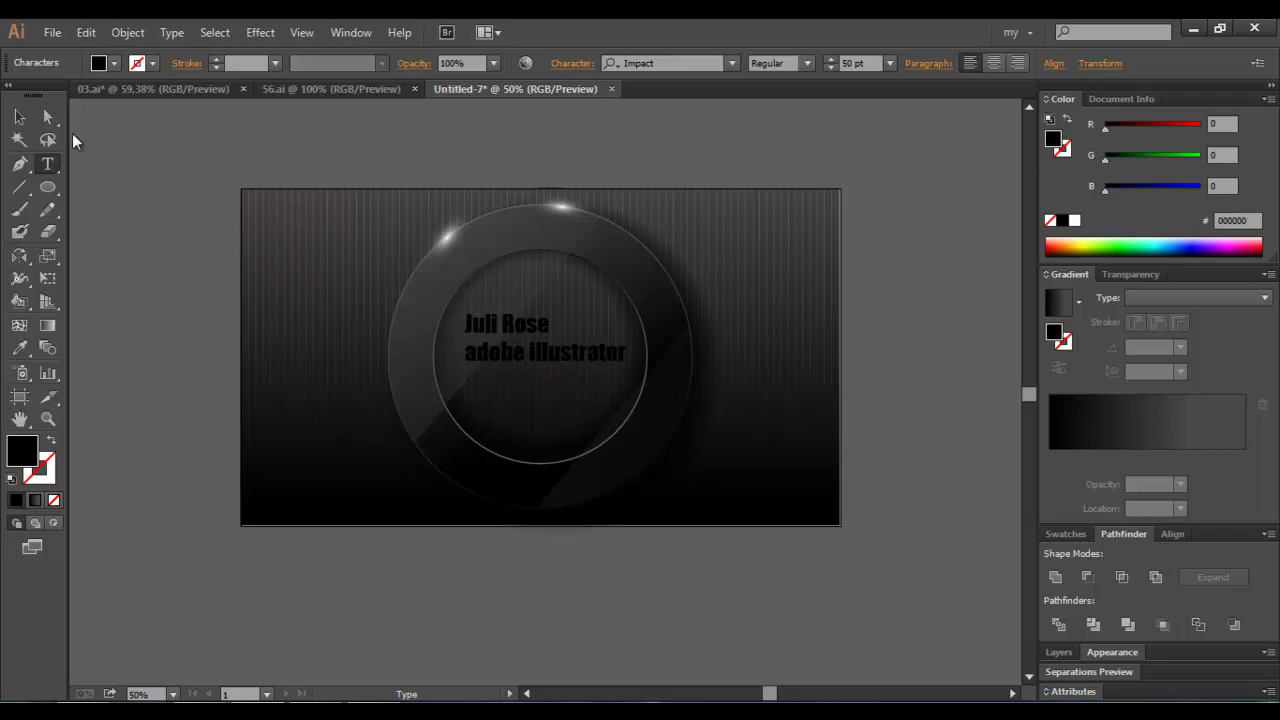
pyautogui.click(18, 118)
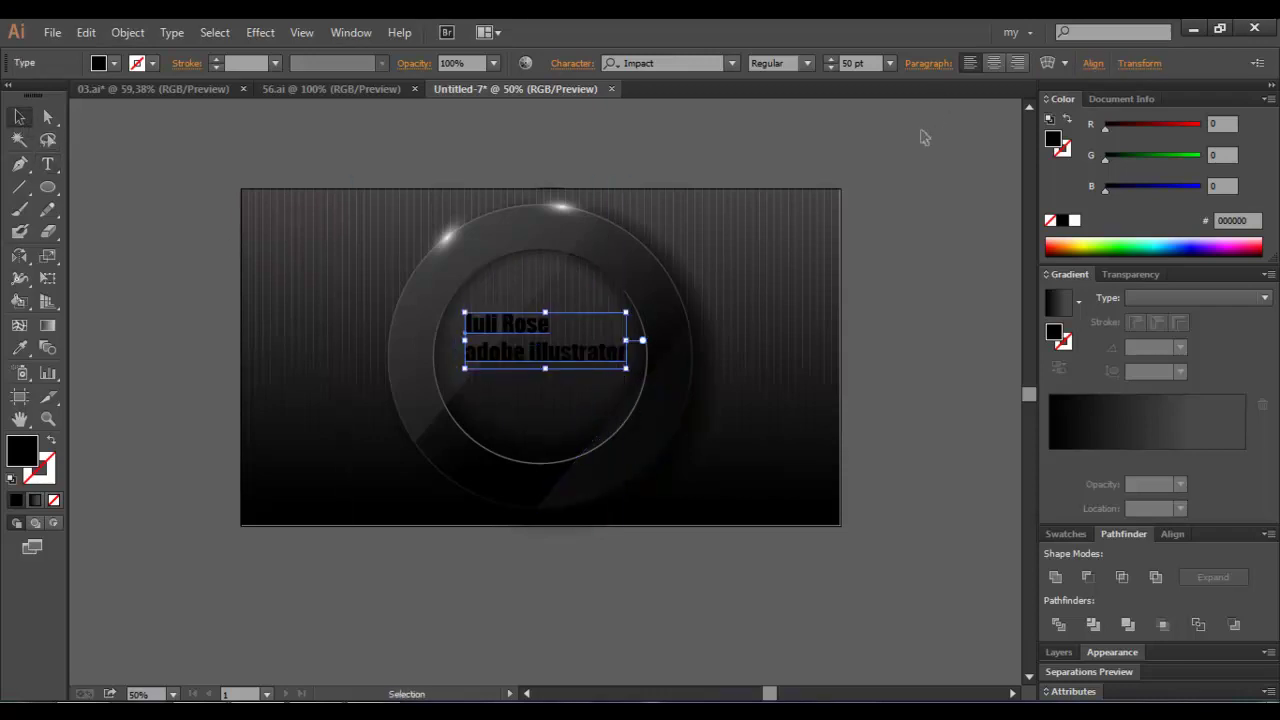
pyautogui.click(993, 63)
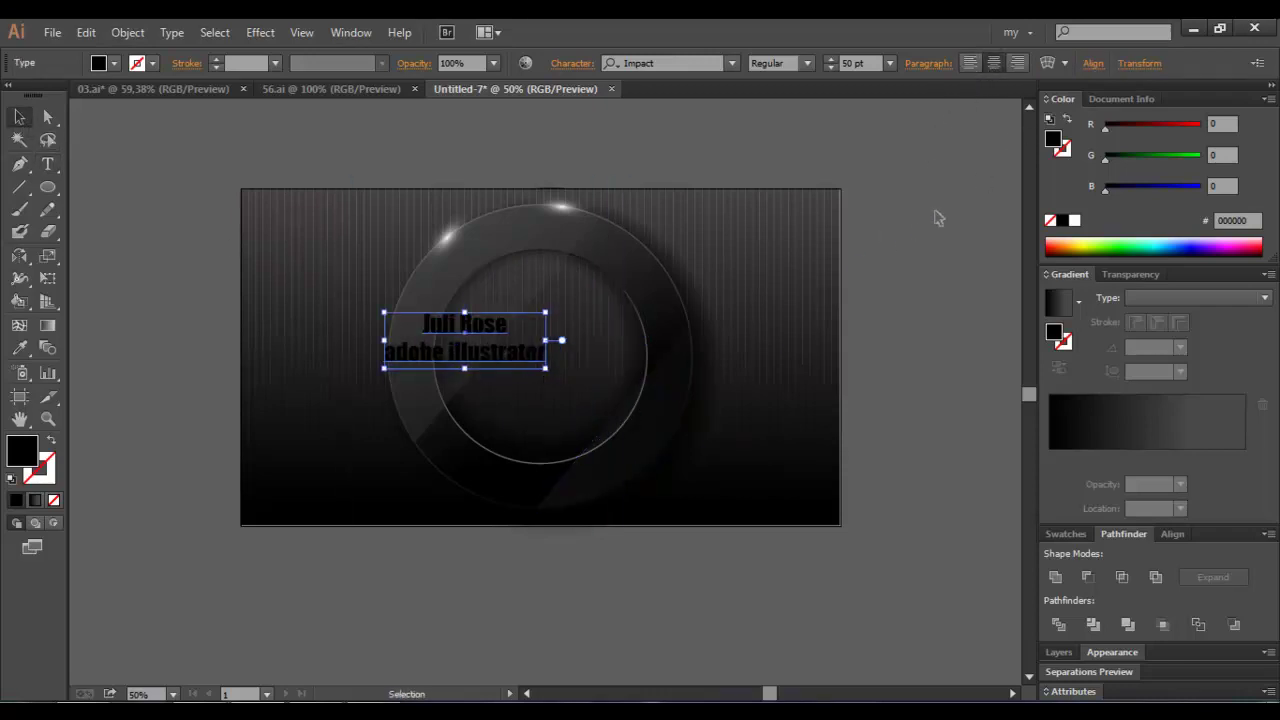
# Colour the text 8% grey, move it into the ring's centre and enlarge it
pyautogui.click(1074, 220)
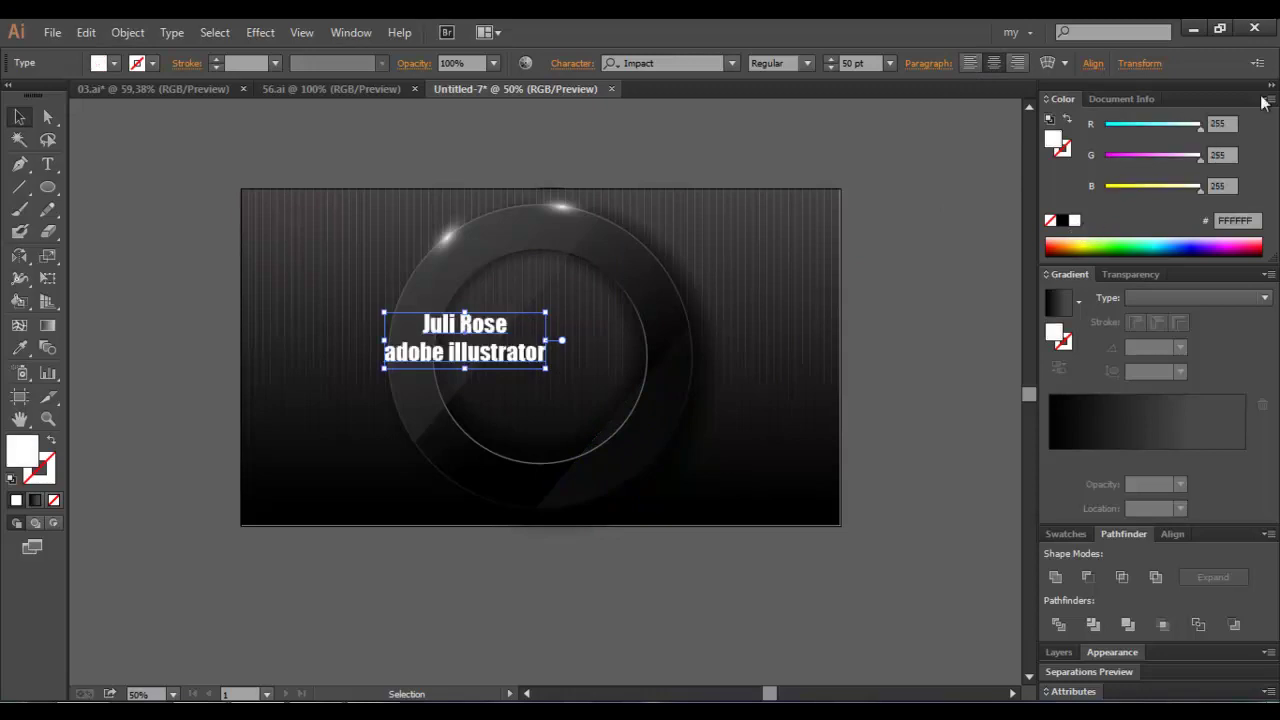
pyautogui.click(1268, 99)
pyautogui.click(1150, 132)
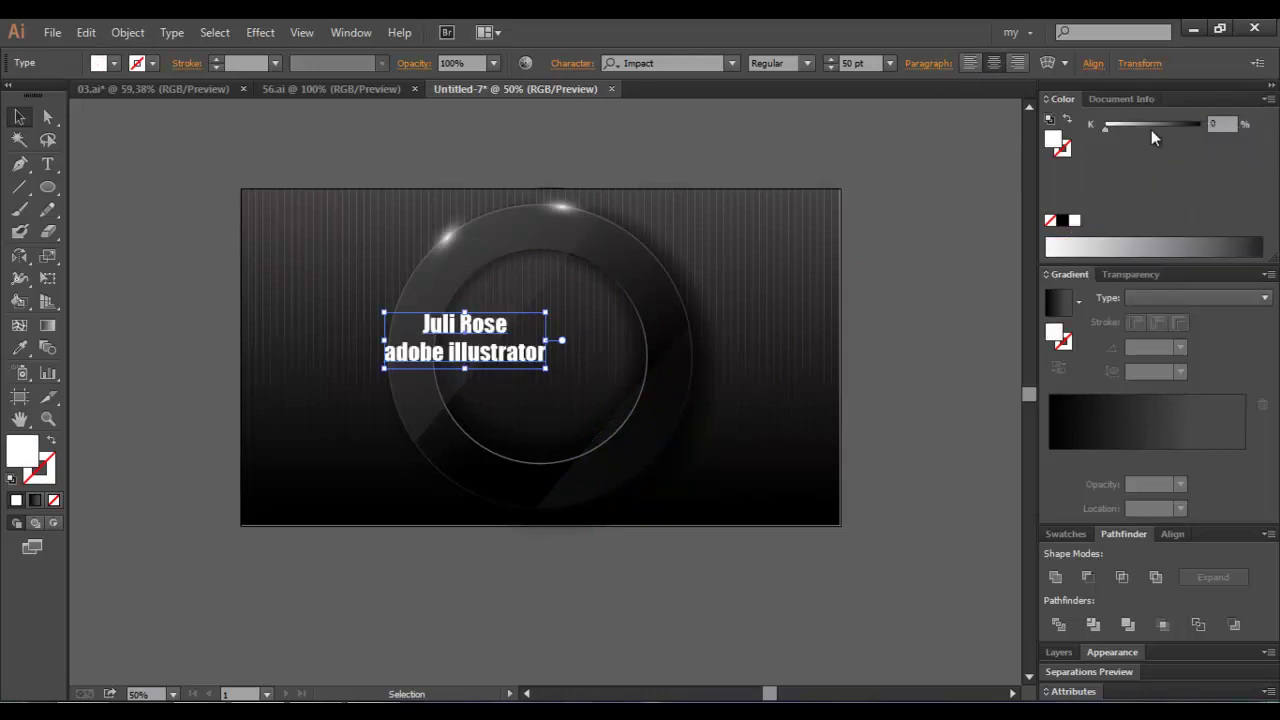
pyautogui.moveTo(1108, 129); pyautogui.dragTo(1114, 127)
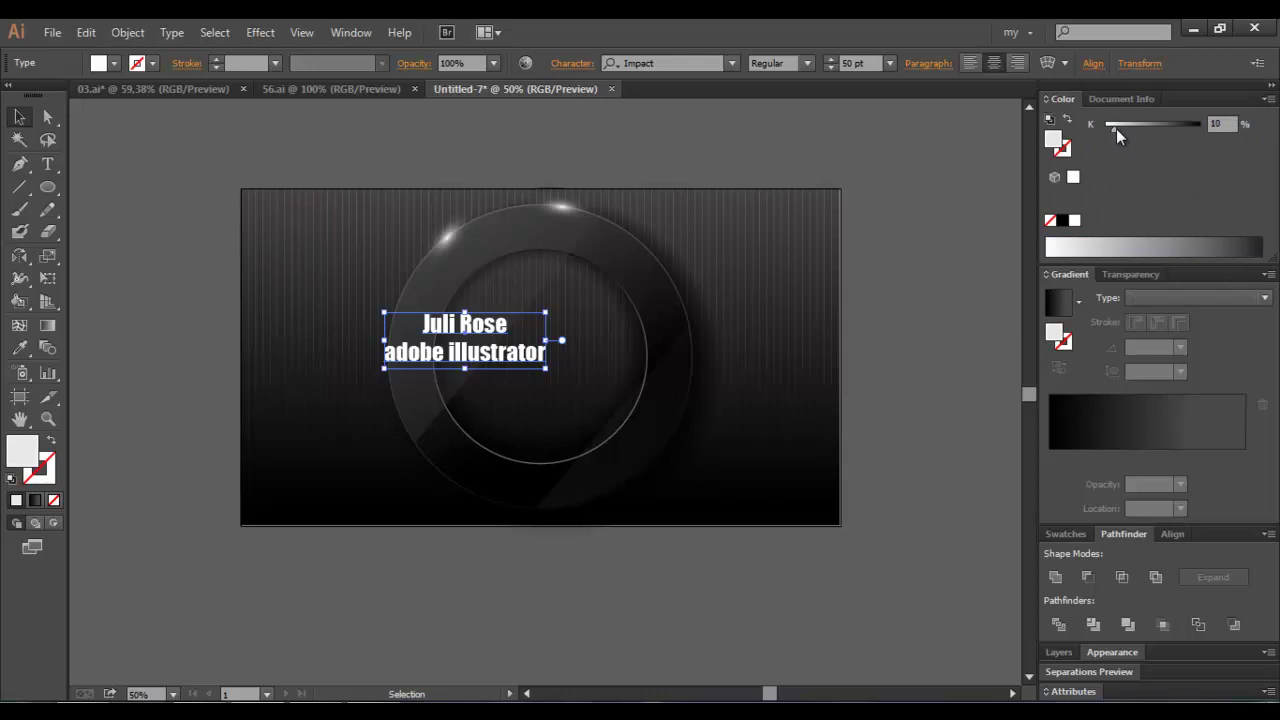
pyautogui.moveTo(480, 362); pyautogui.dragTo(552, 362)
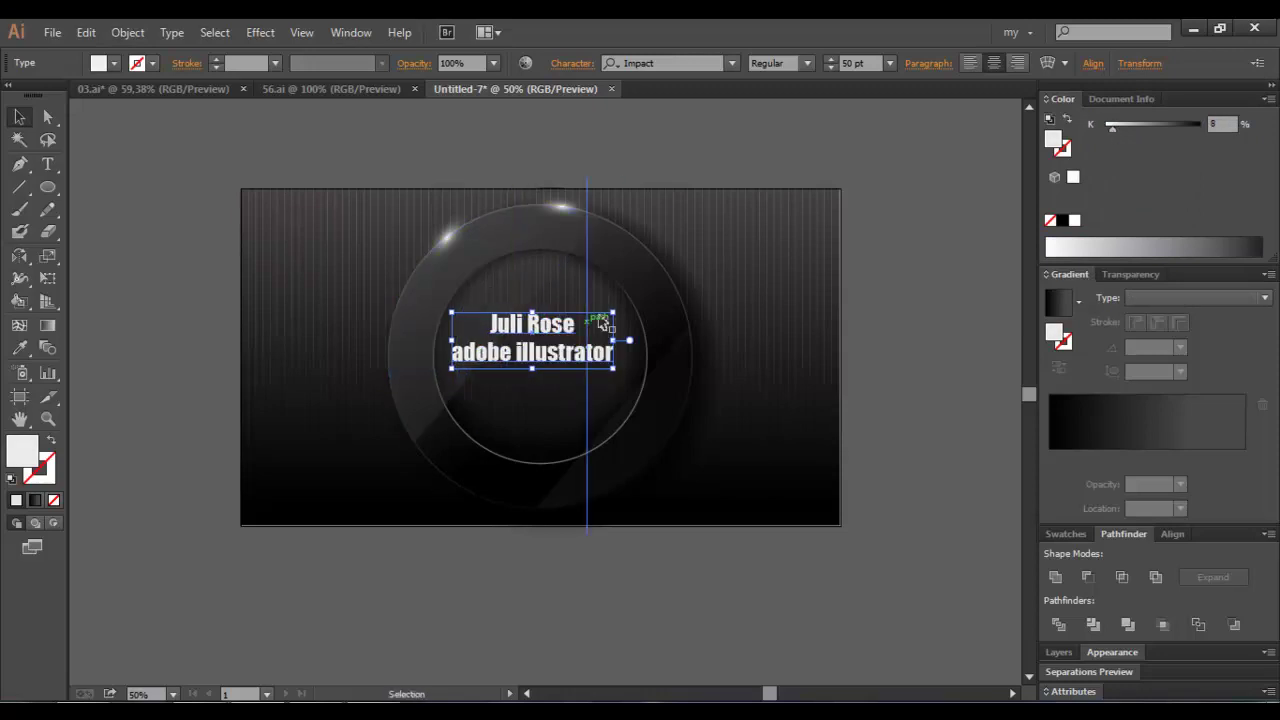
pyautogui.moveTo(614, 314); pyautogui.dragTo(621, 310)
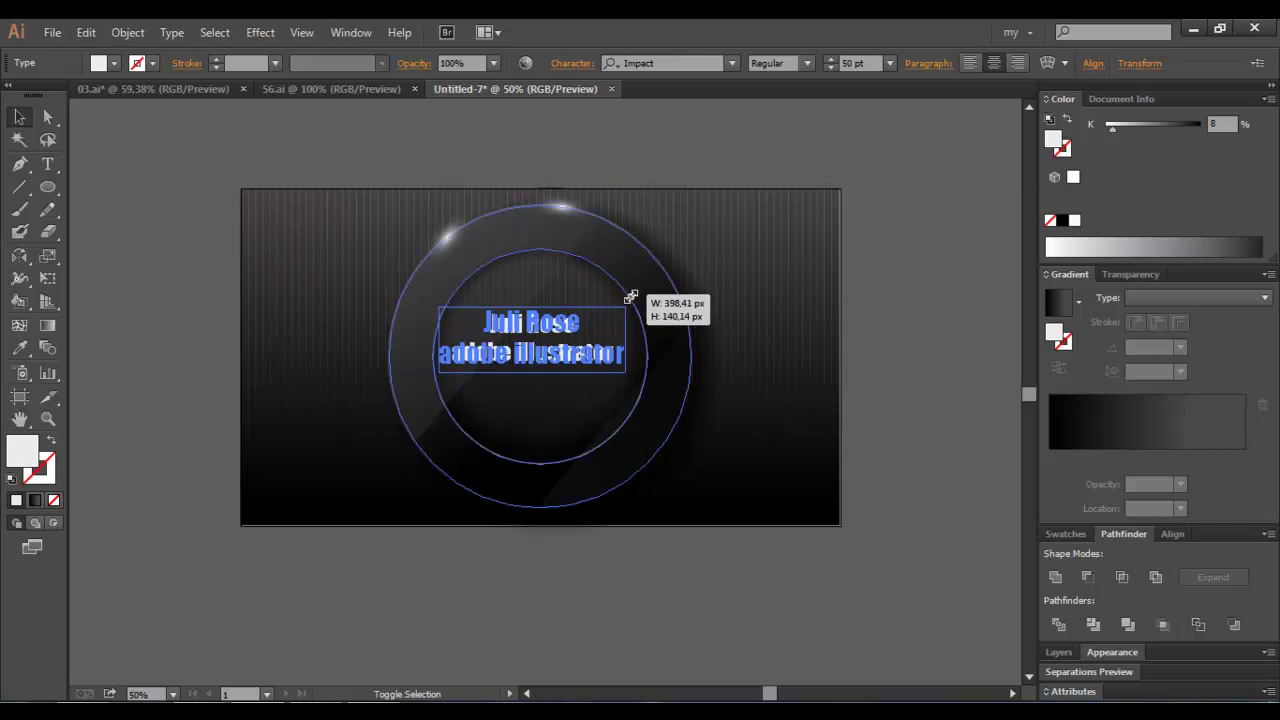
# Click an empty canvas area to deselect the title and show the finished ring artwork
pyautogui.click(908, 379)
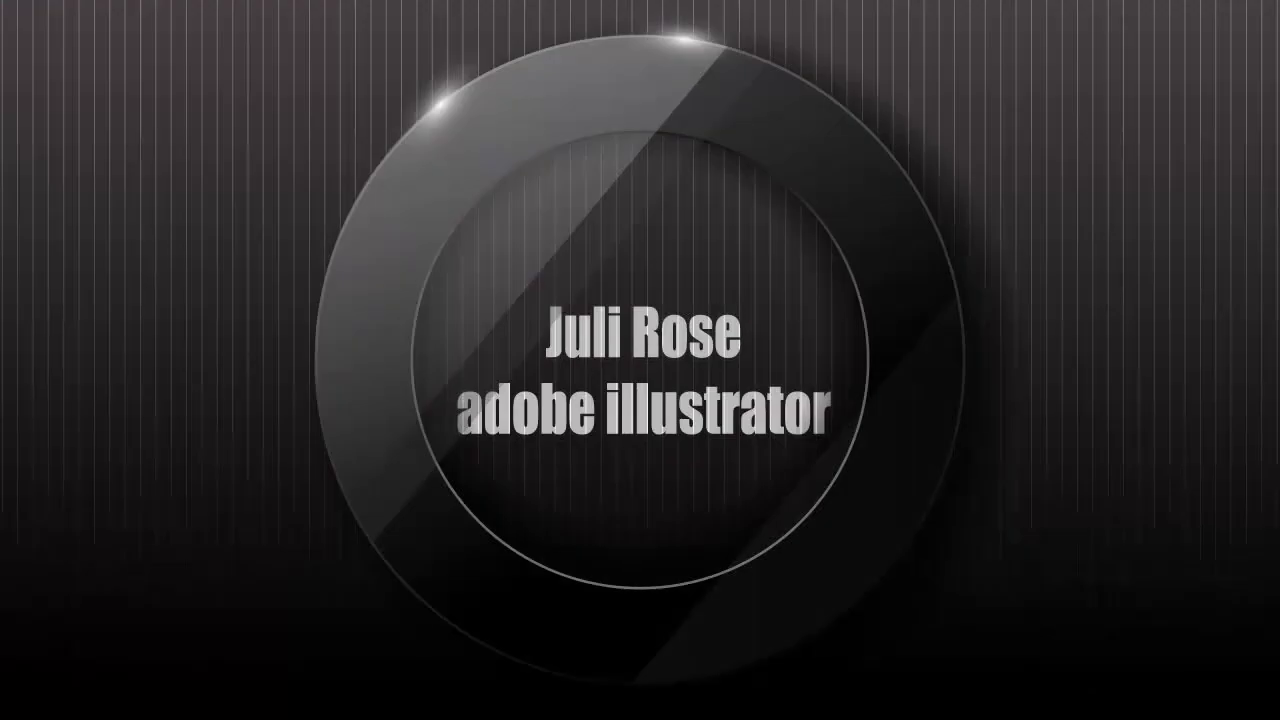